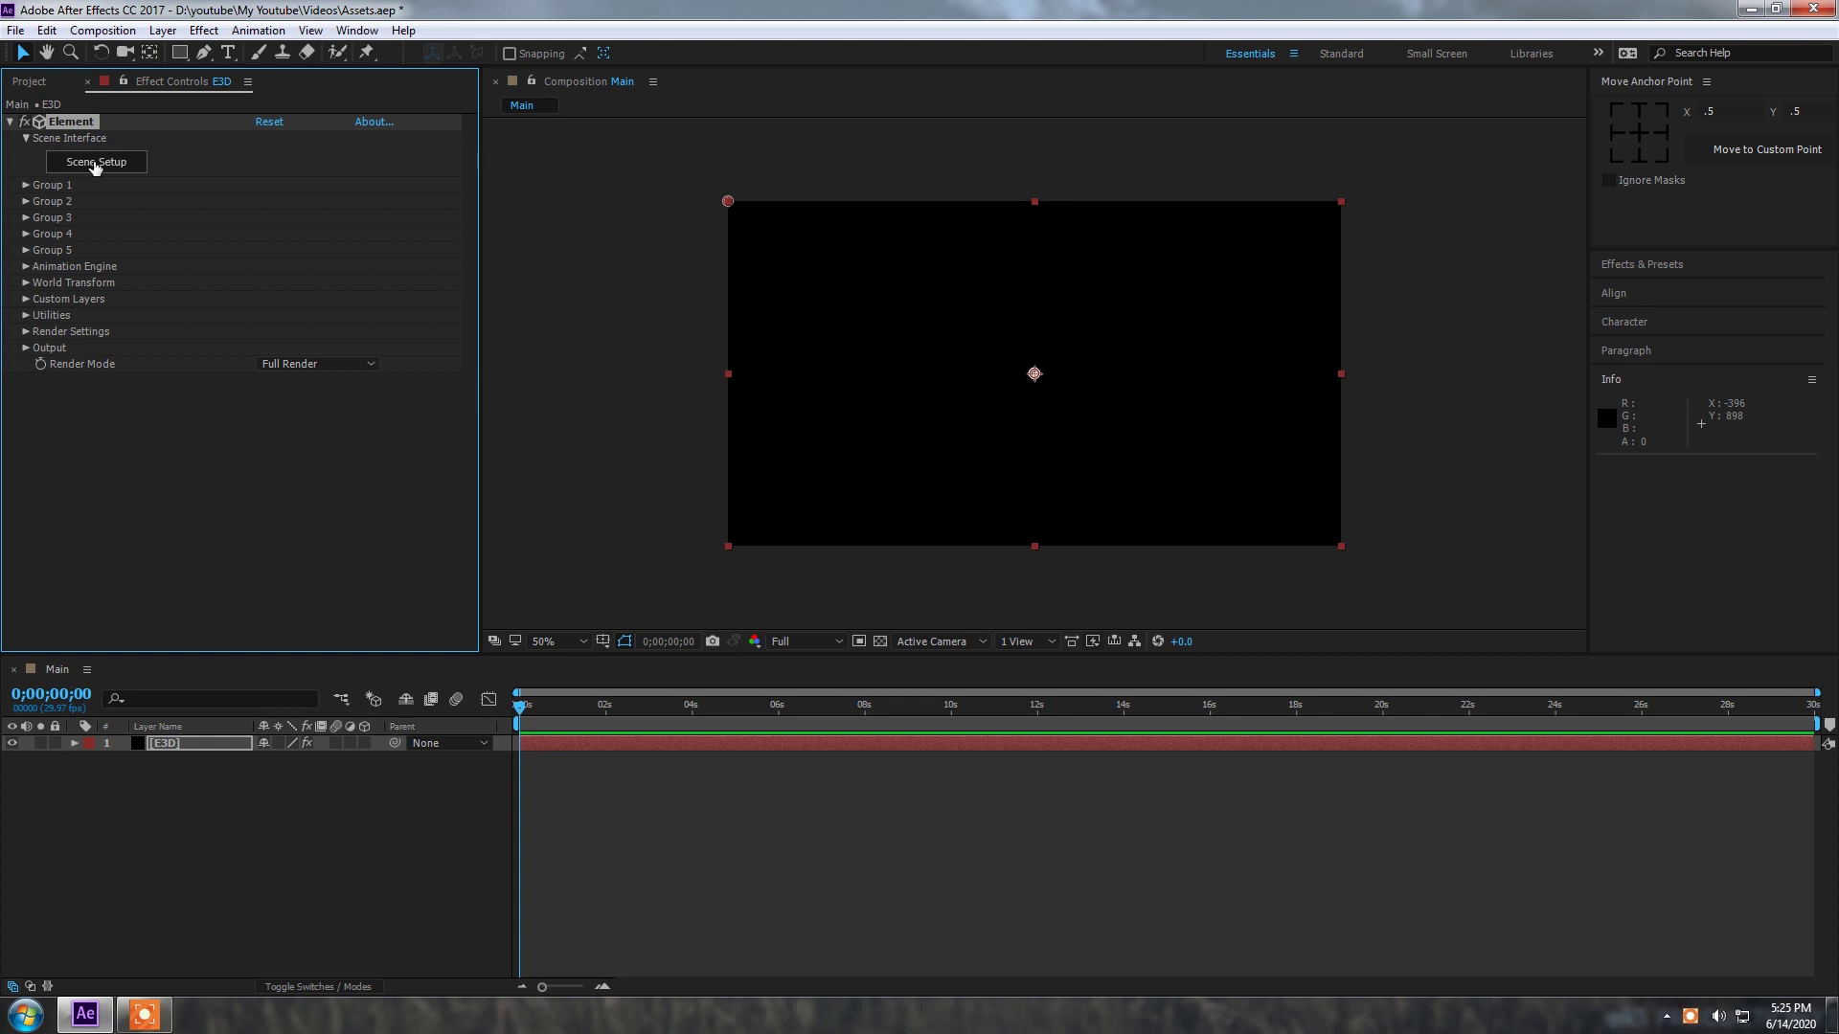
# Step: Open the Element scene setup and display the Metropolitan_No_Antennas model collection
pyautogui.click(96, 163)
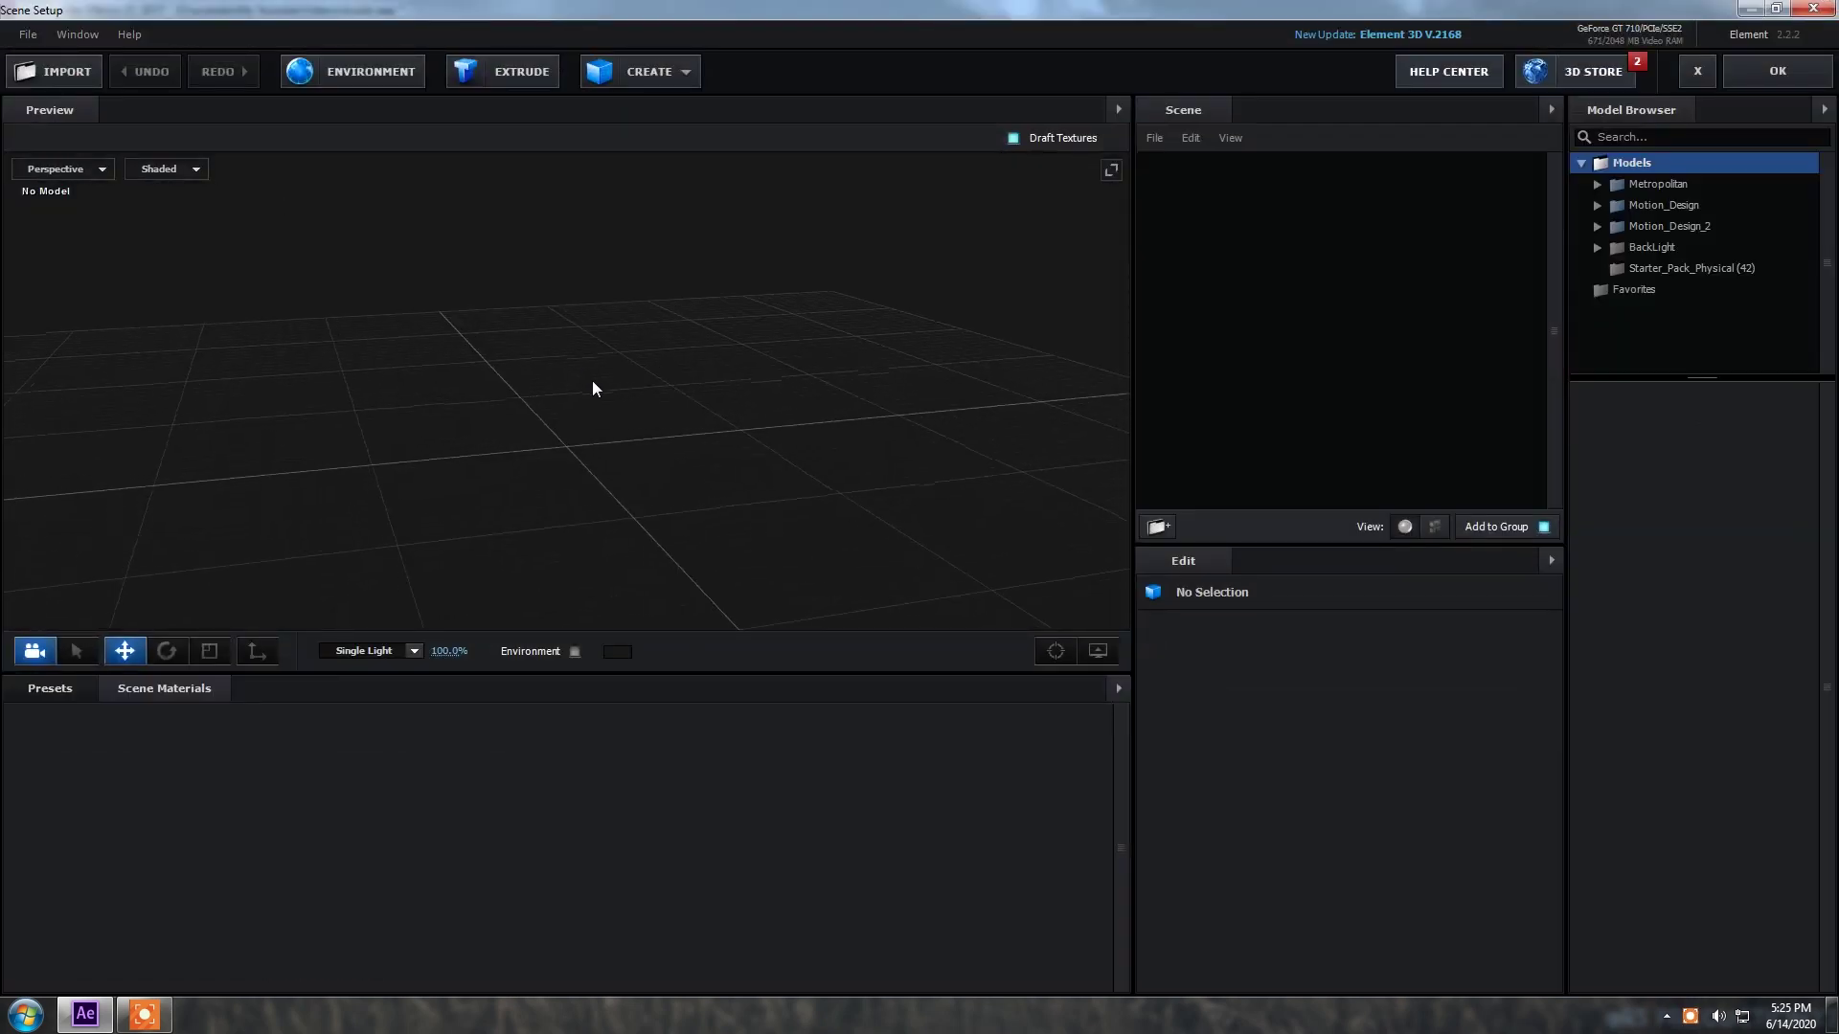
pyautogui.doubleClick(1654, 186)
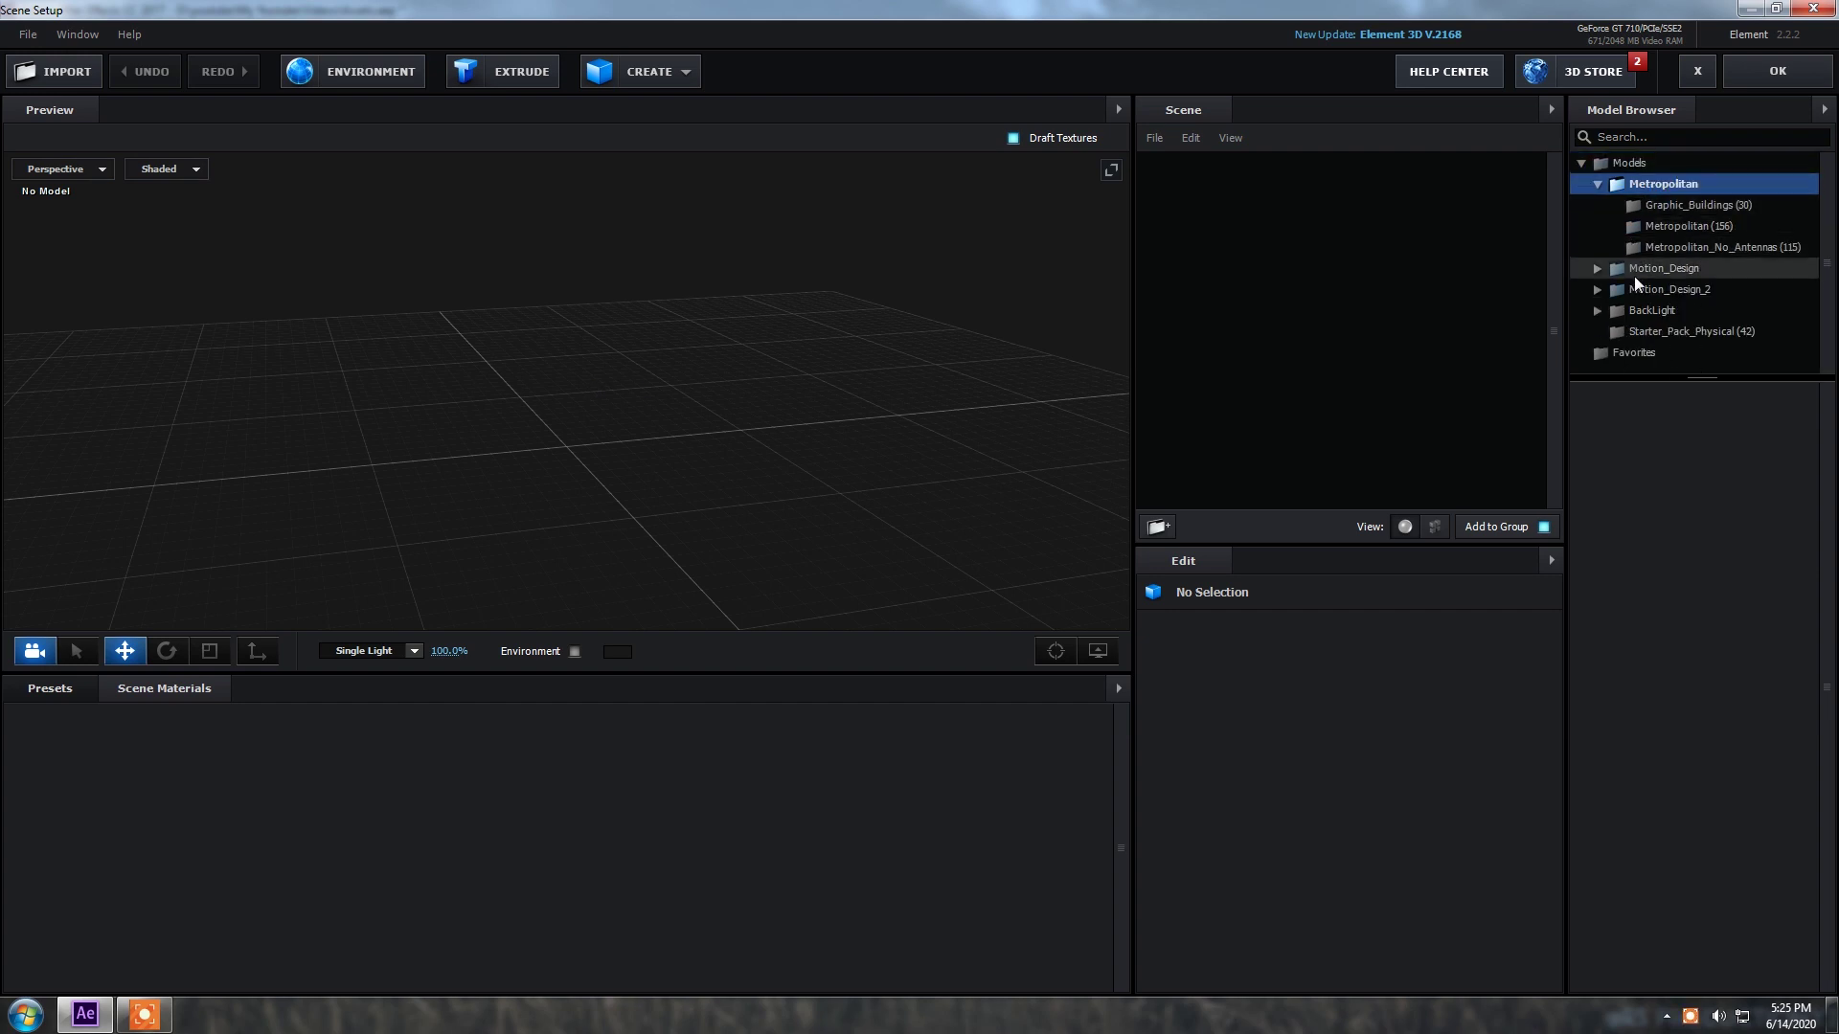
pyautogui.click(1700, 246)
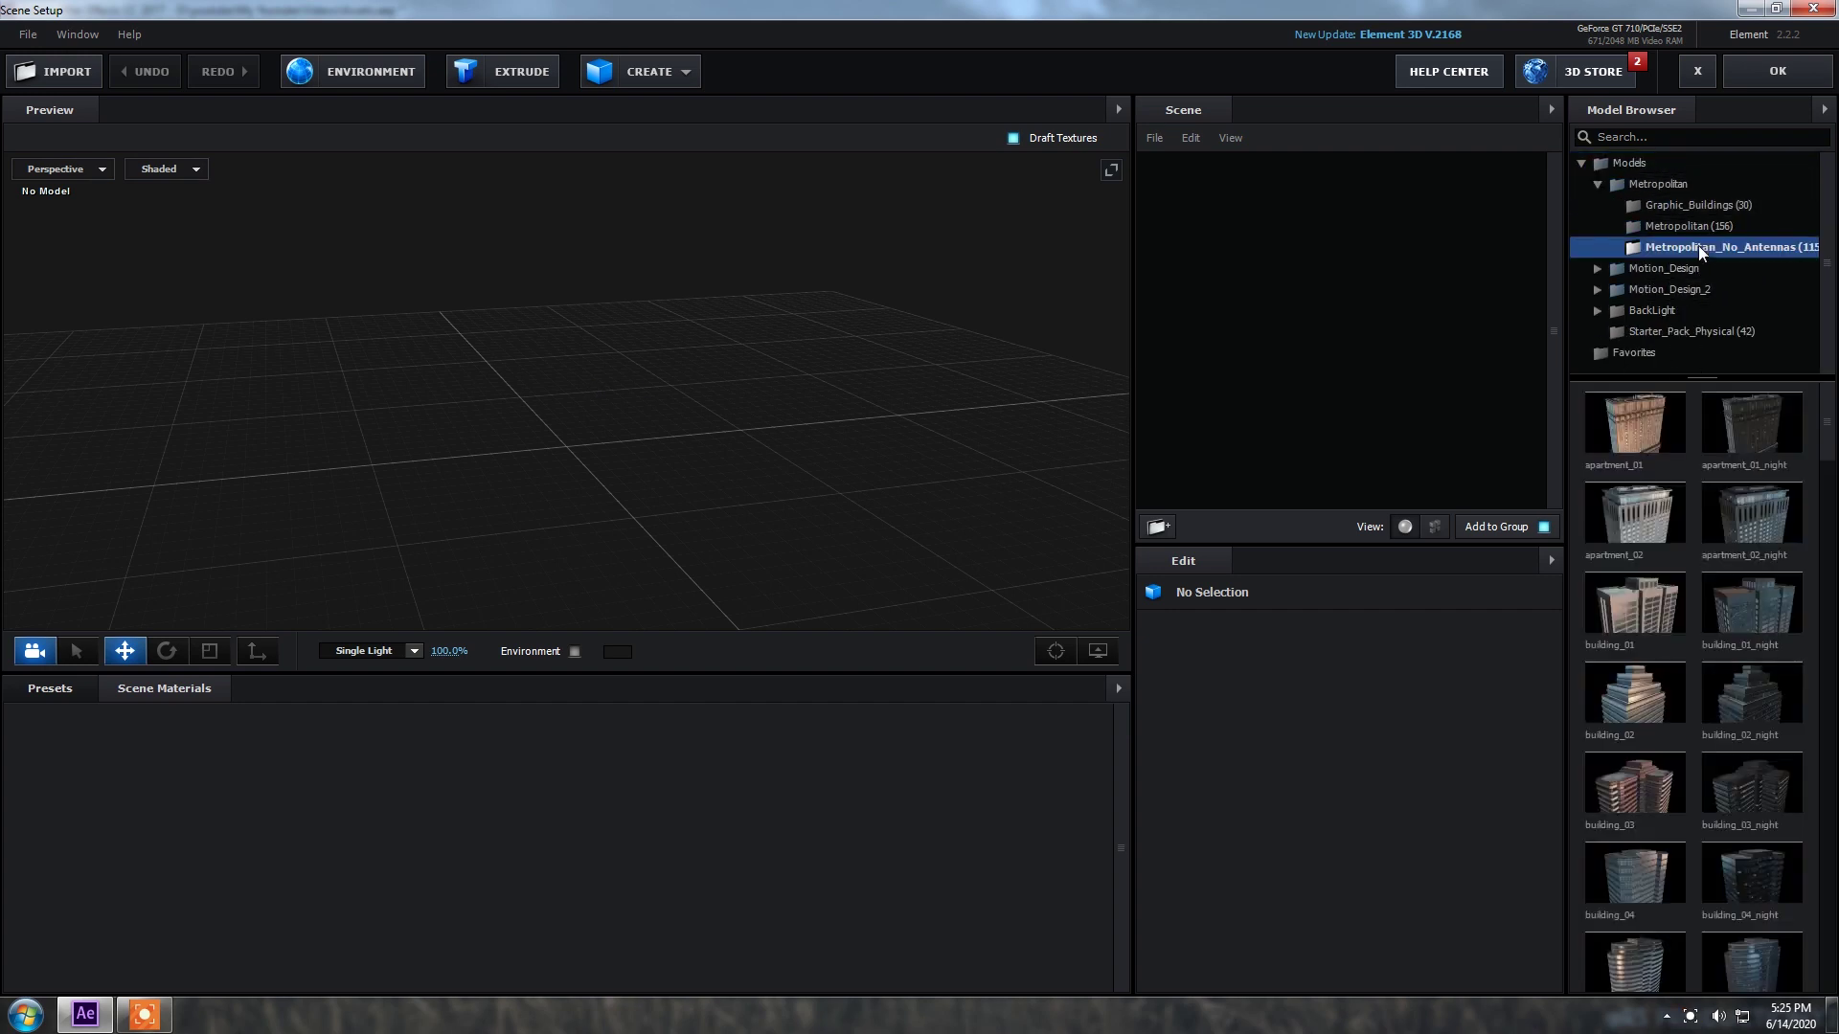
# Step: Add the office_02_night model to the scene and move it out of its group folder
pyautogui.scroll(-7, 1741, 695)
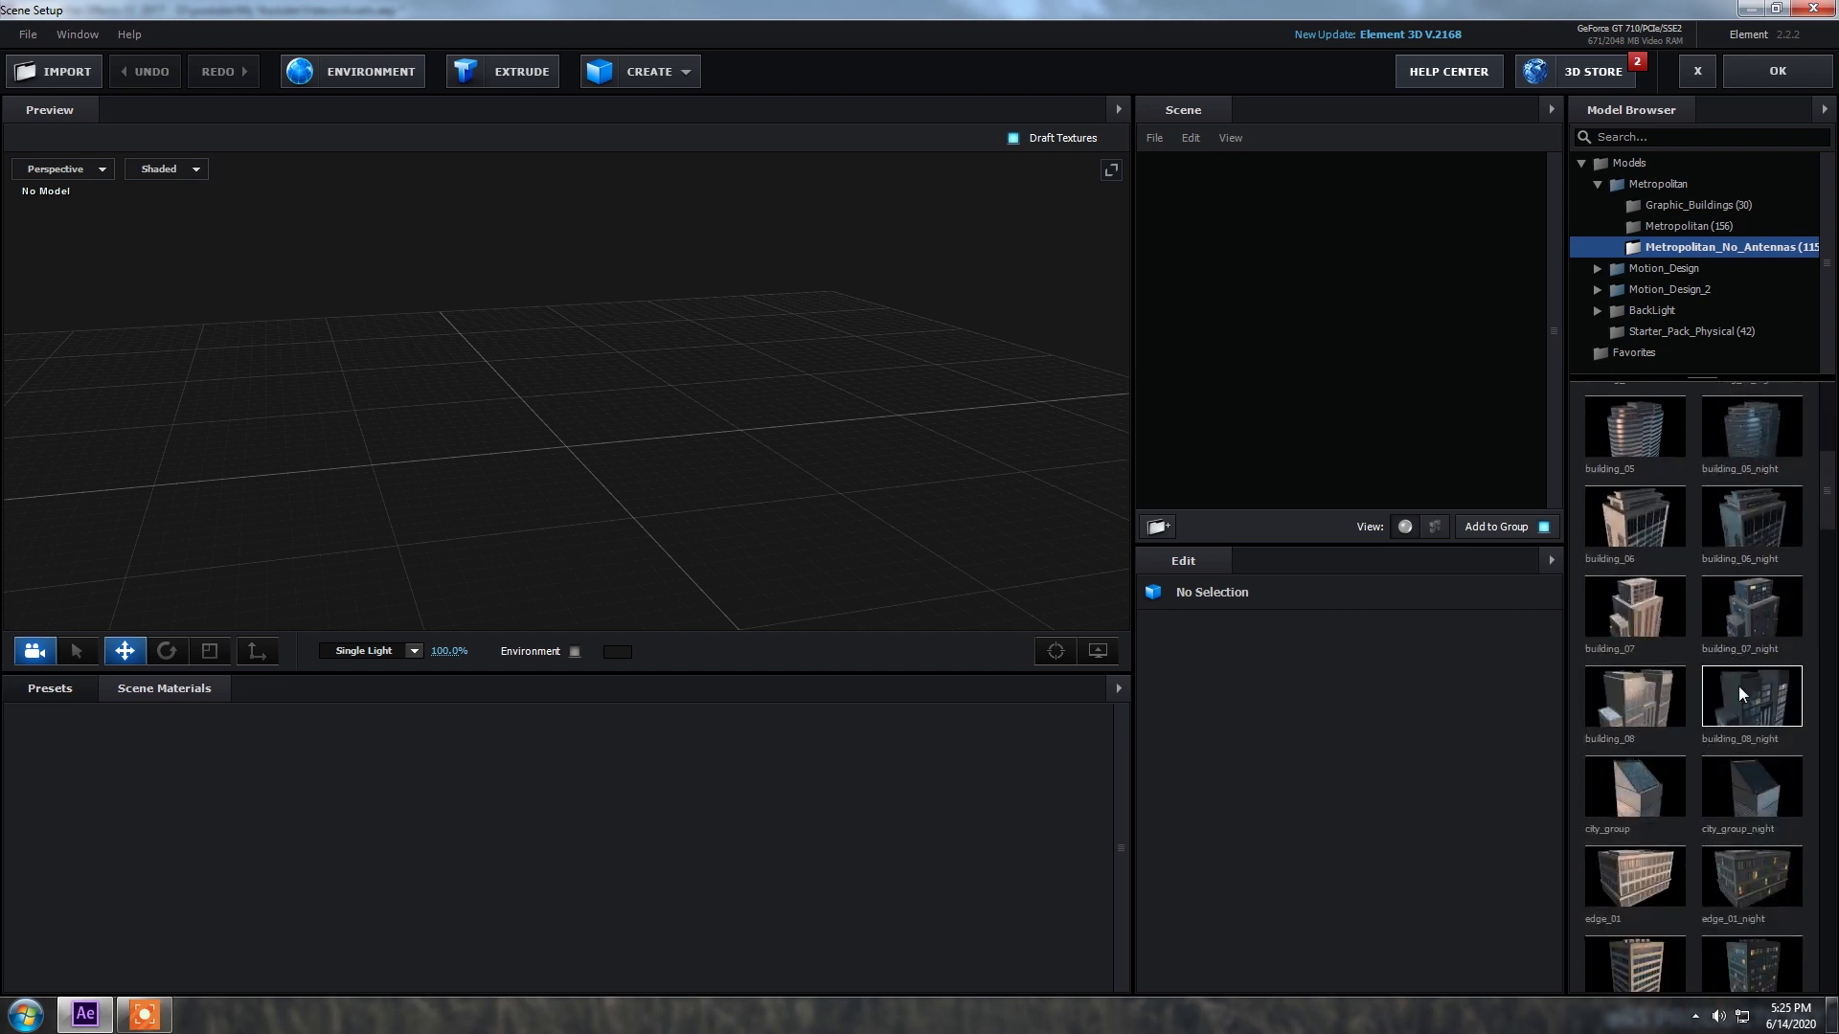
pyautogui.scroll(-7, 1741, 694)
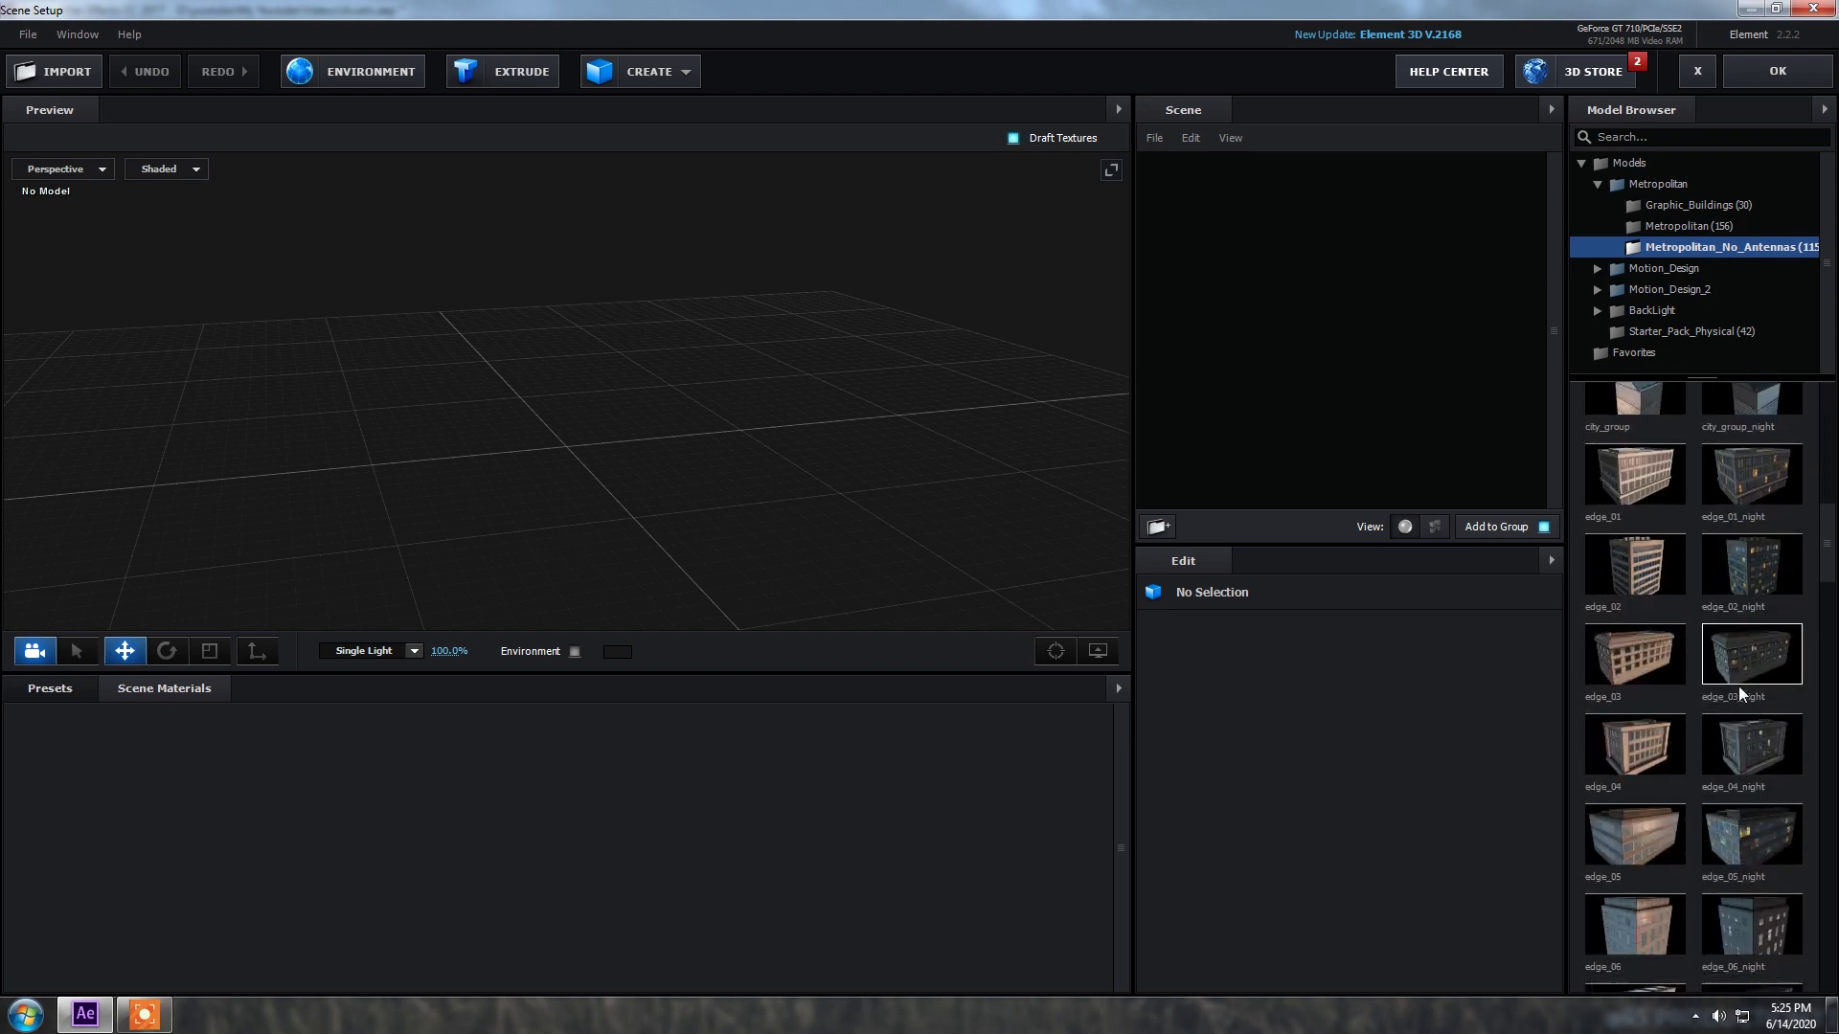
pyautogui.scroll(-8, 1741, 694)
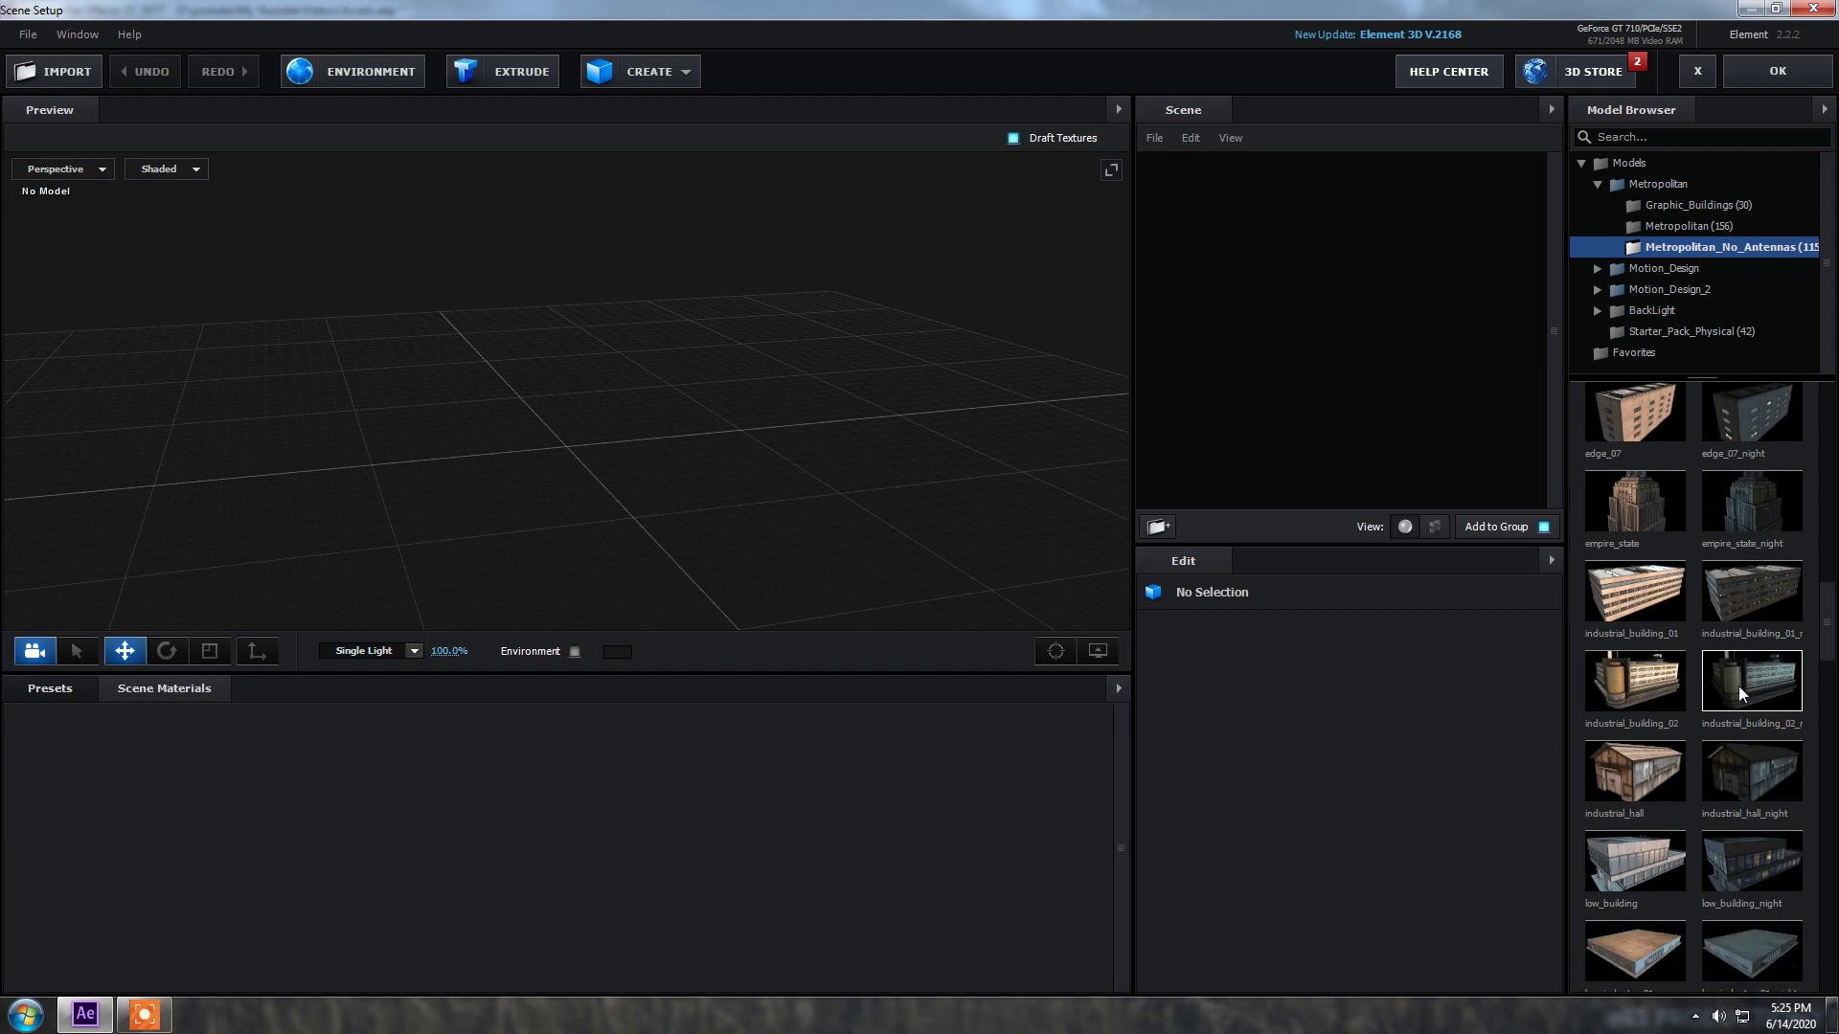
pyautogui.scroll(-1, 1741, 694)
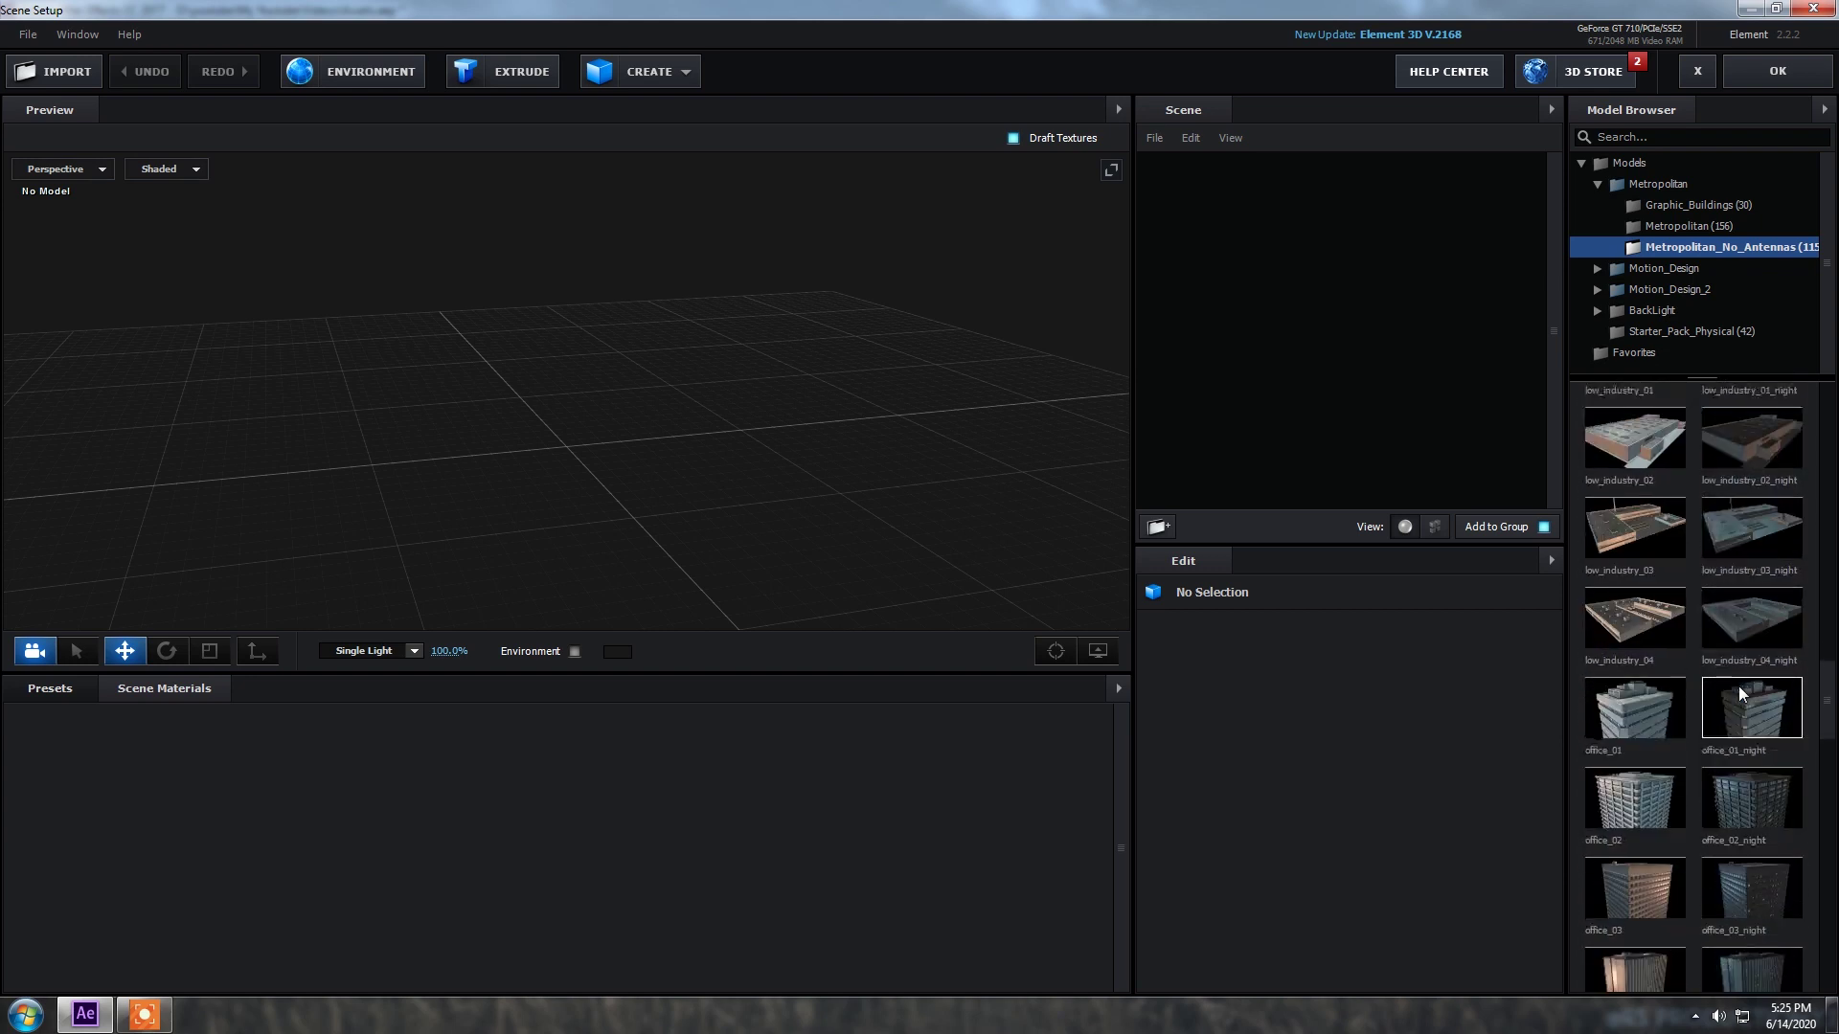
pyautogui.scroll(-2, 1741, 695)
pyautogui.click(1747, 671)
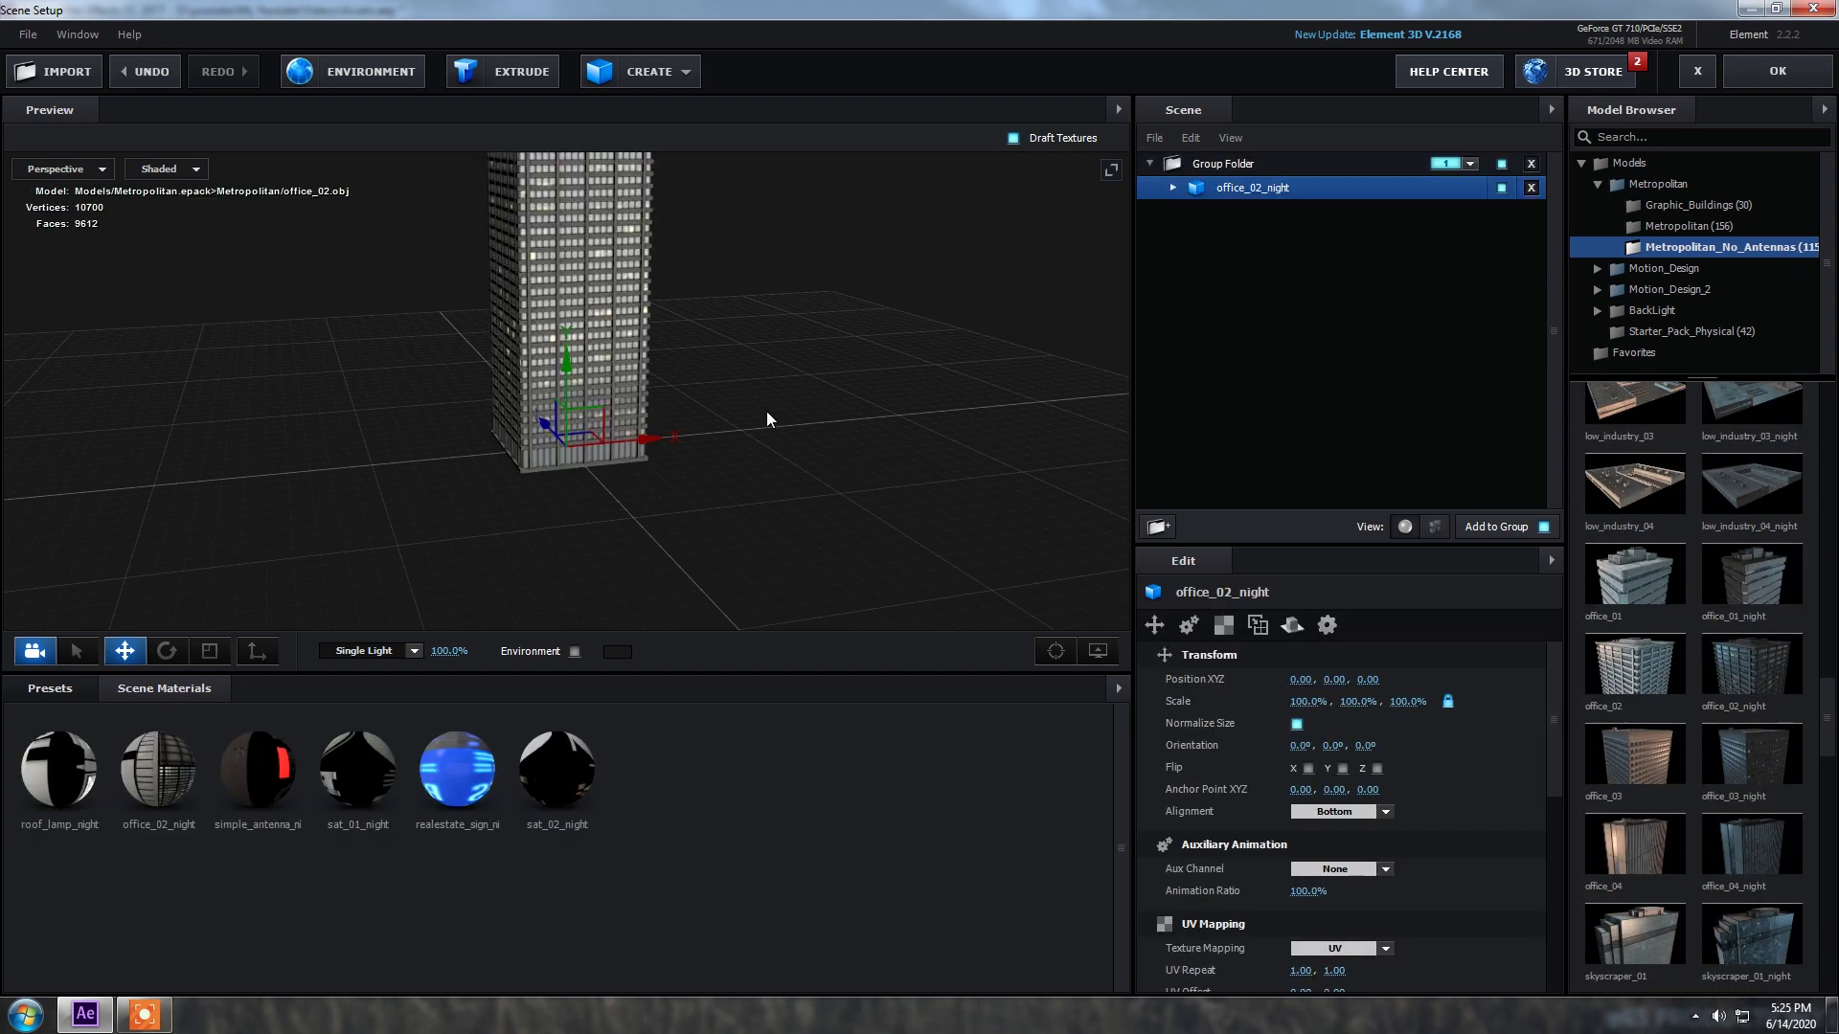
pyautogui.moveTo(709, 403); pyautogui.dragTo(701, 454)
pyautogui.moveTo(1264, 188); pyautogui.dragTo(1277, 293)
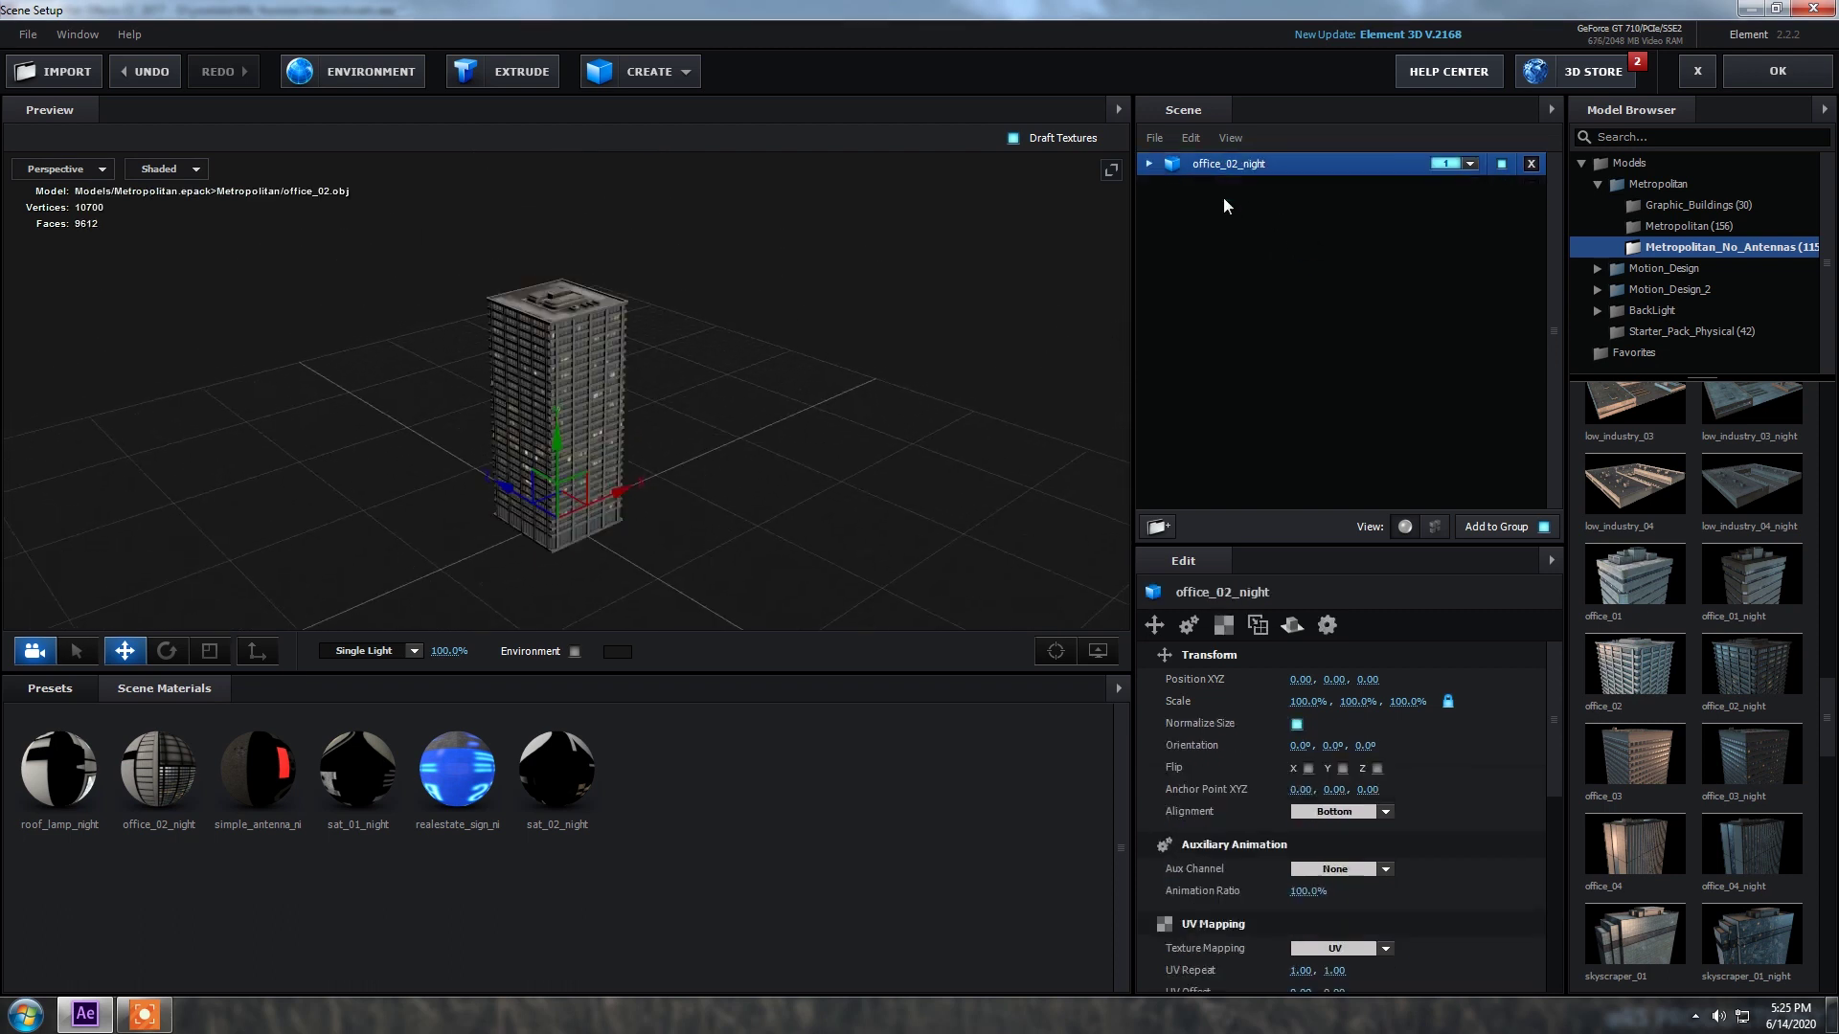
# Step: Add the office_03 and office_01_night models to the scene
pyautogui.click(1634, 755)
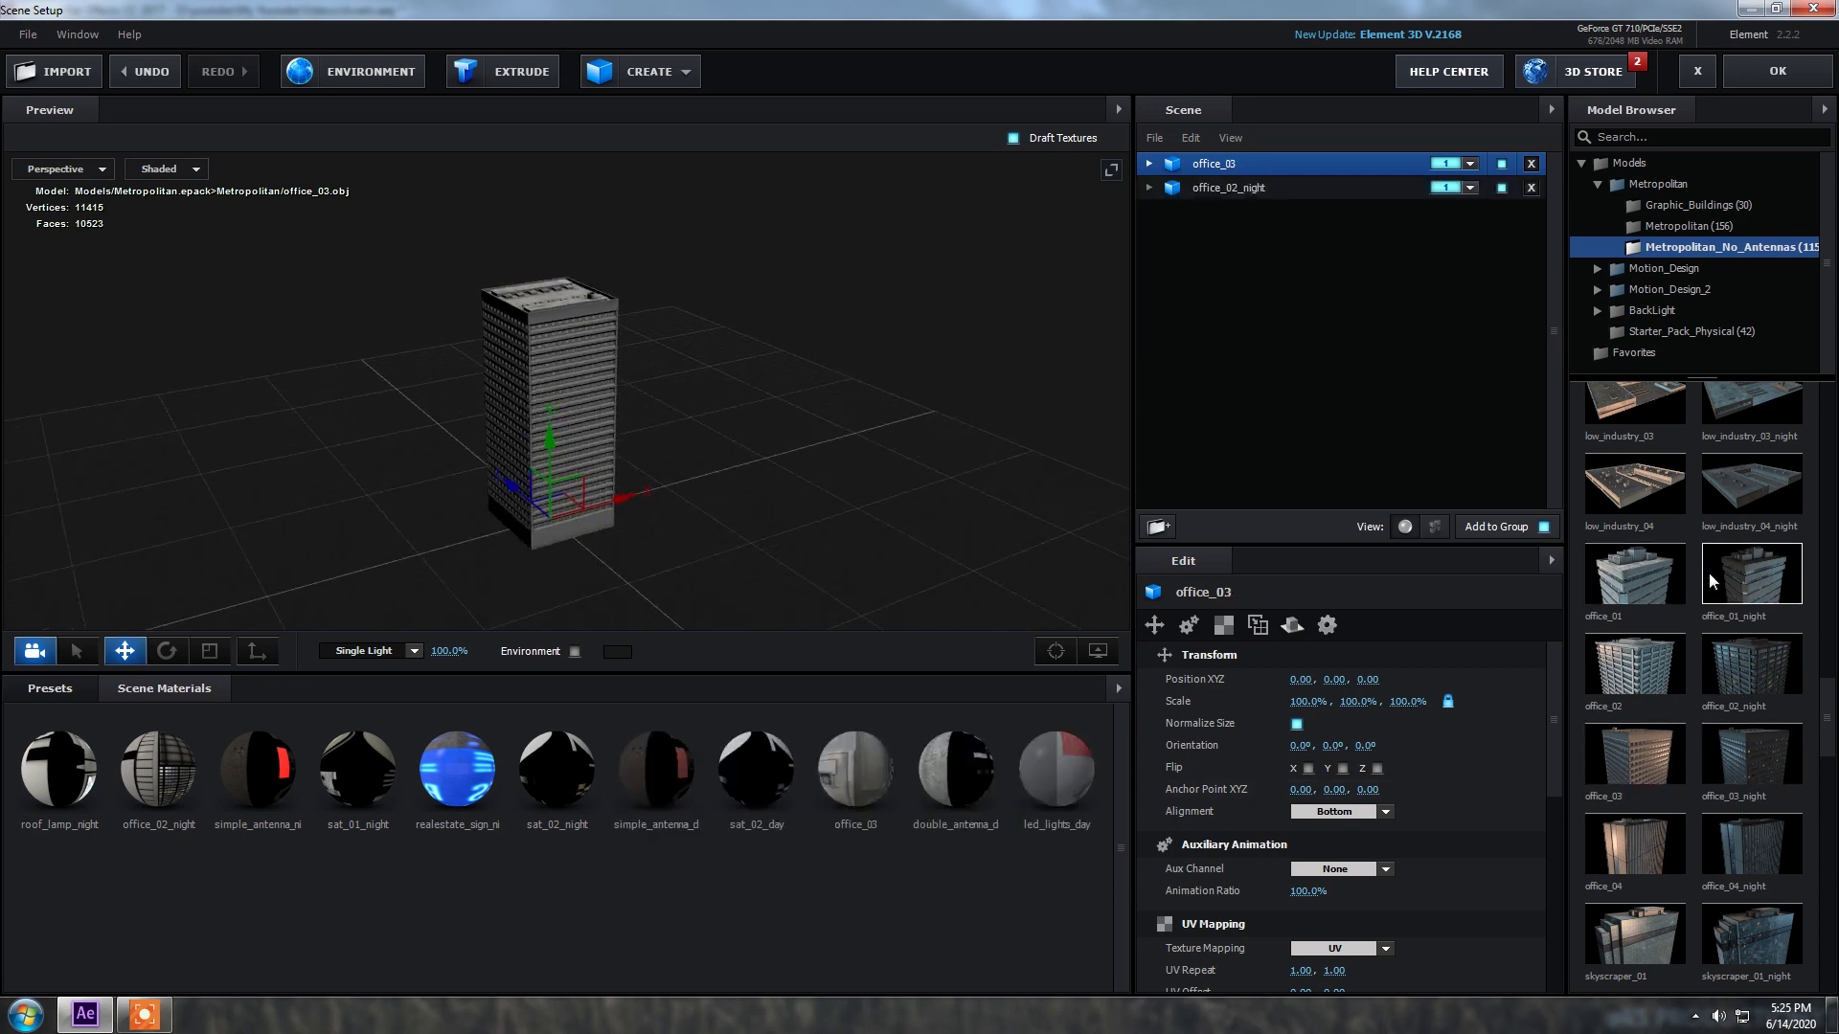
pyautogui.click(1752, 574)
pyautogui.moveTo(657, 318)
pyautogui.mouseDown()
pyautogui.moveTo(632, 319)
pyautogui.moveTo(685, 318)
pyautogui.mouseUp()
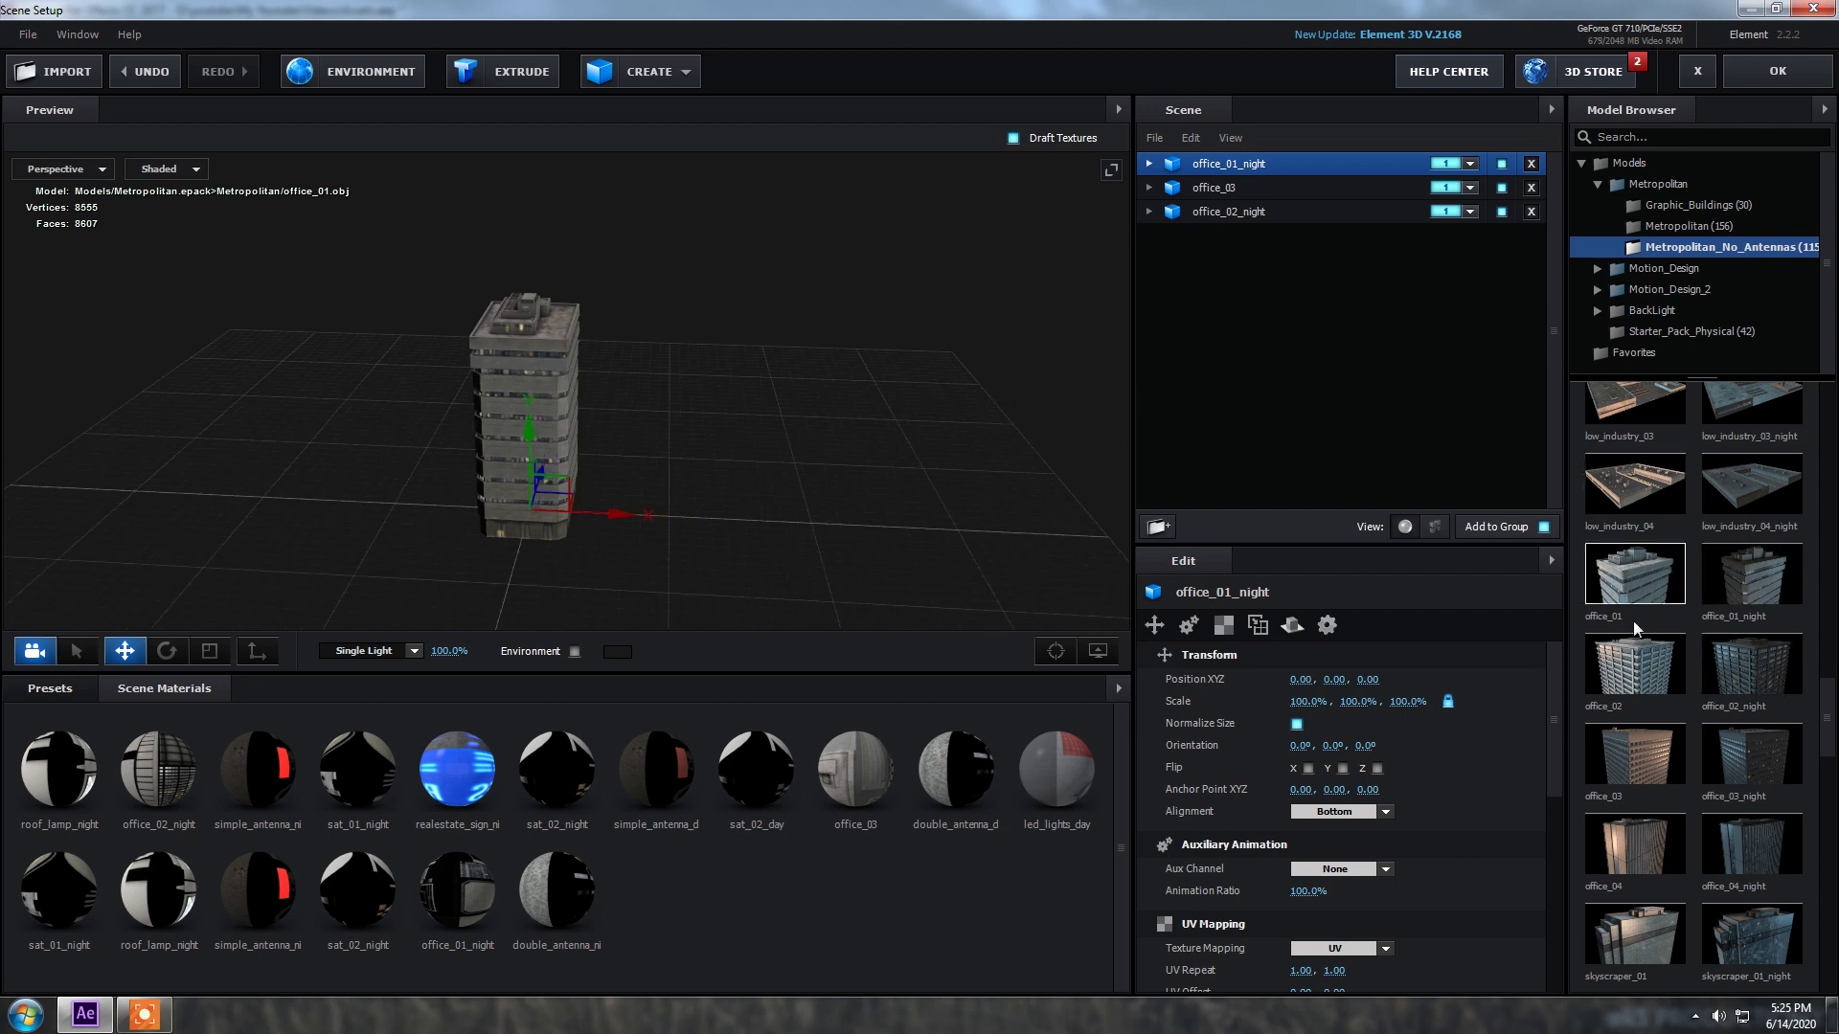
# Step: Try the office_04_night and office_02 models in the scene, undoing each addition
pyautogui.scroll(-1, 1653, 746)
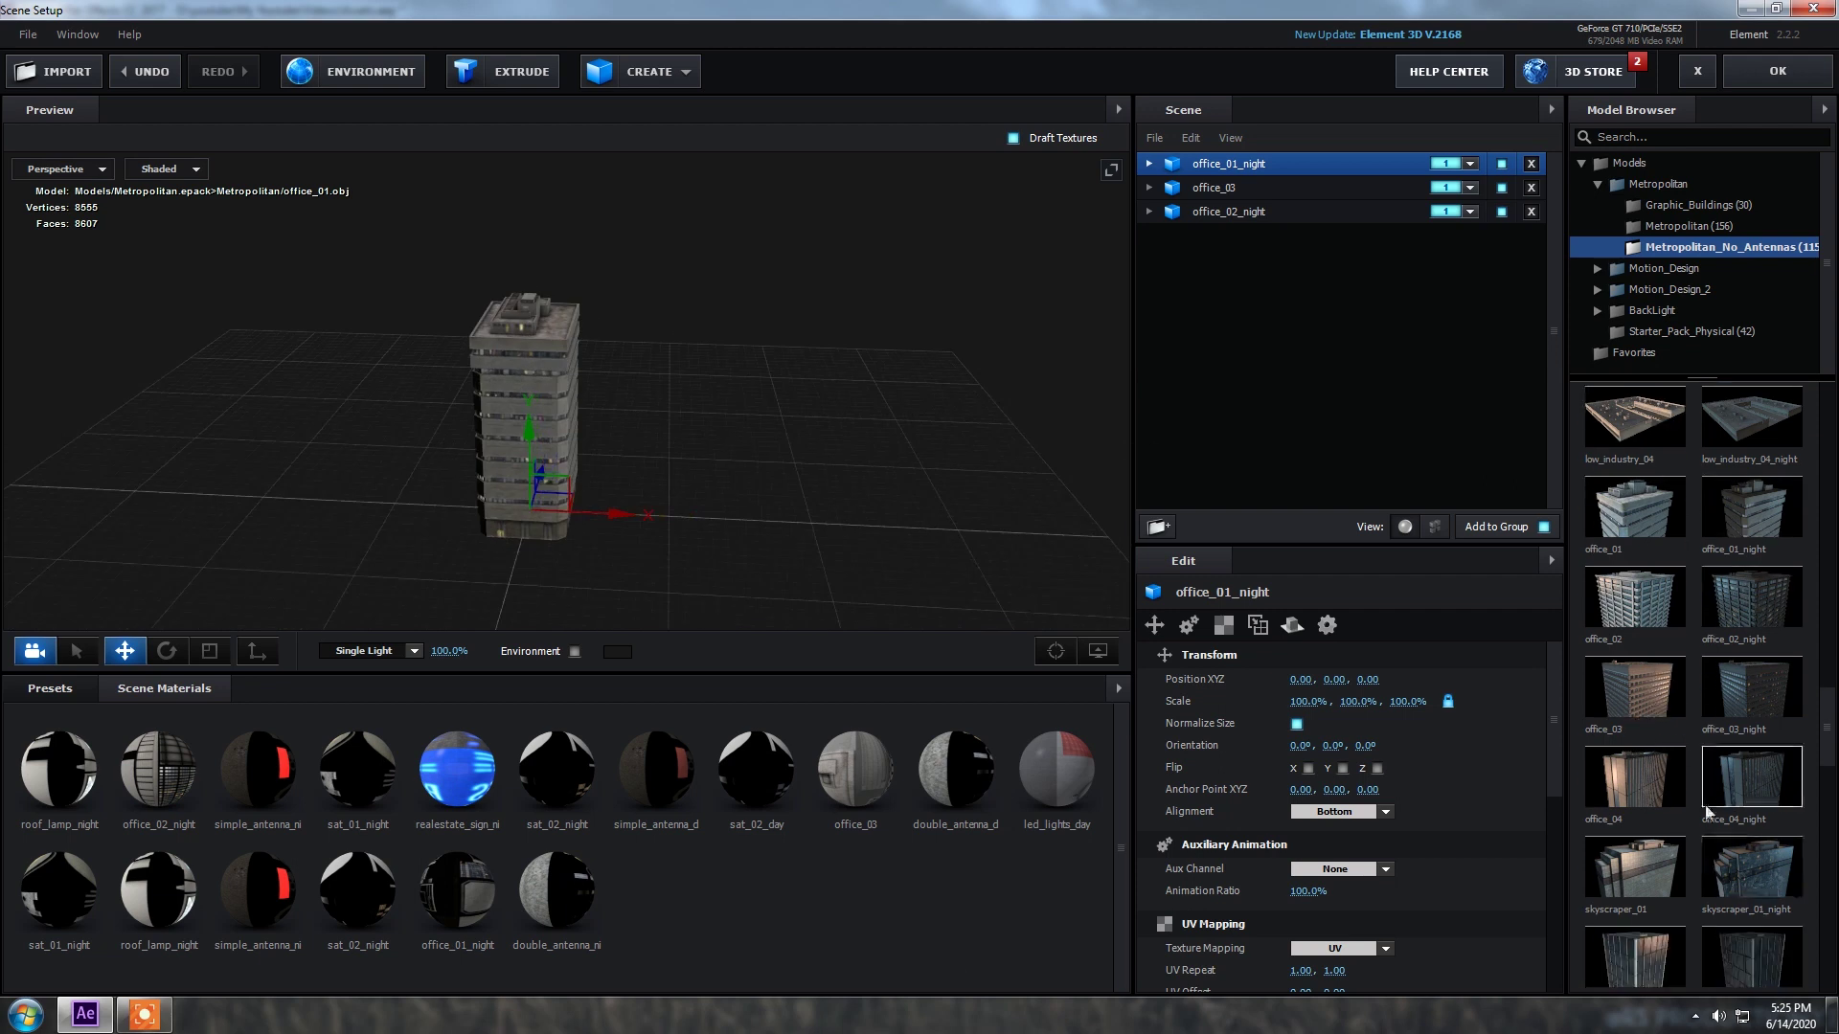
pyautogui.click(1724, 785)
pyautogui.moveTo(686, 421); pyautogui.dragTo(850, 422)
pyautogui.hotkey('ctrl', 'z')
pyautogui.click(1633, 596)
pyautogui.moveTo(740, 446)
pyautogui.mouseDown()
pyautogui.moveTo(606, 444)
pyautogui.moveTo(726, 446)
pyautogui.mouseUp()
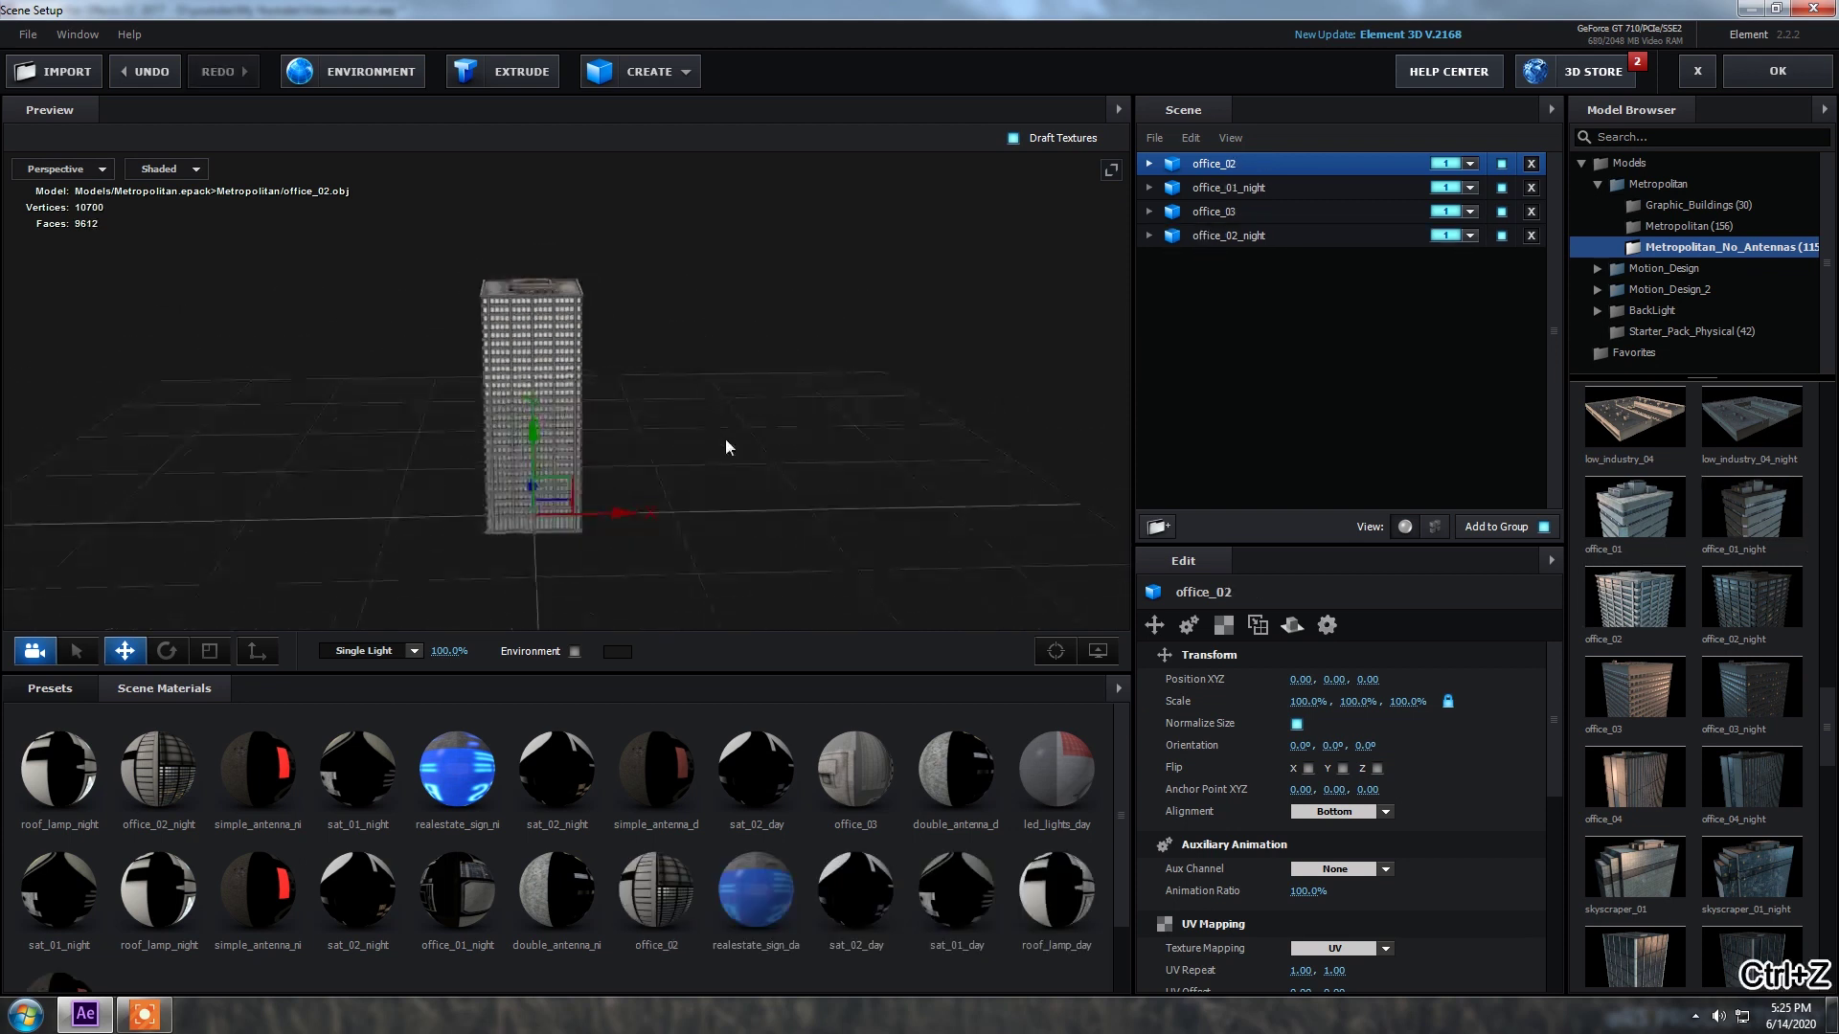
pyautogui.hotkey('ctrl', 'z')
# Step: Add the skyscraper_03_night and skyscraper_02 models to the scene
pyautogui.scroll(-3, 1686, 780)
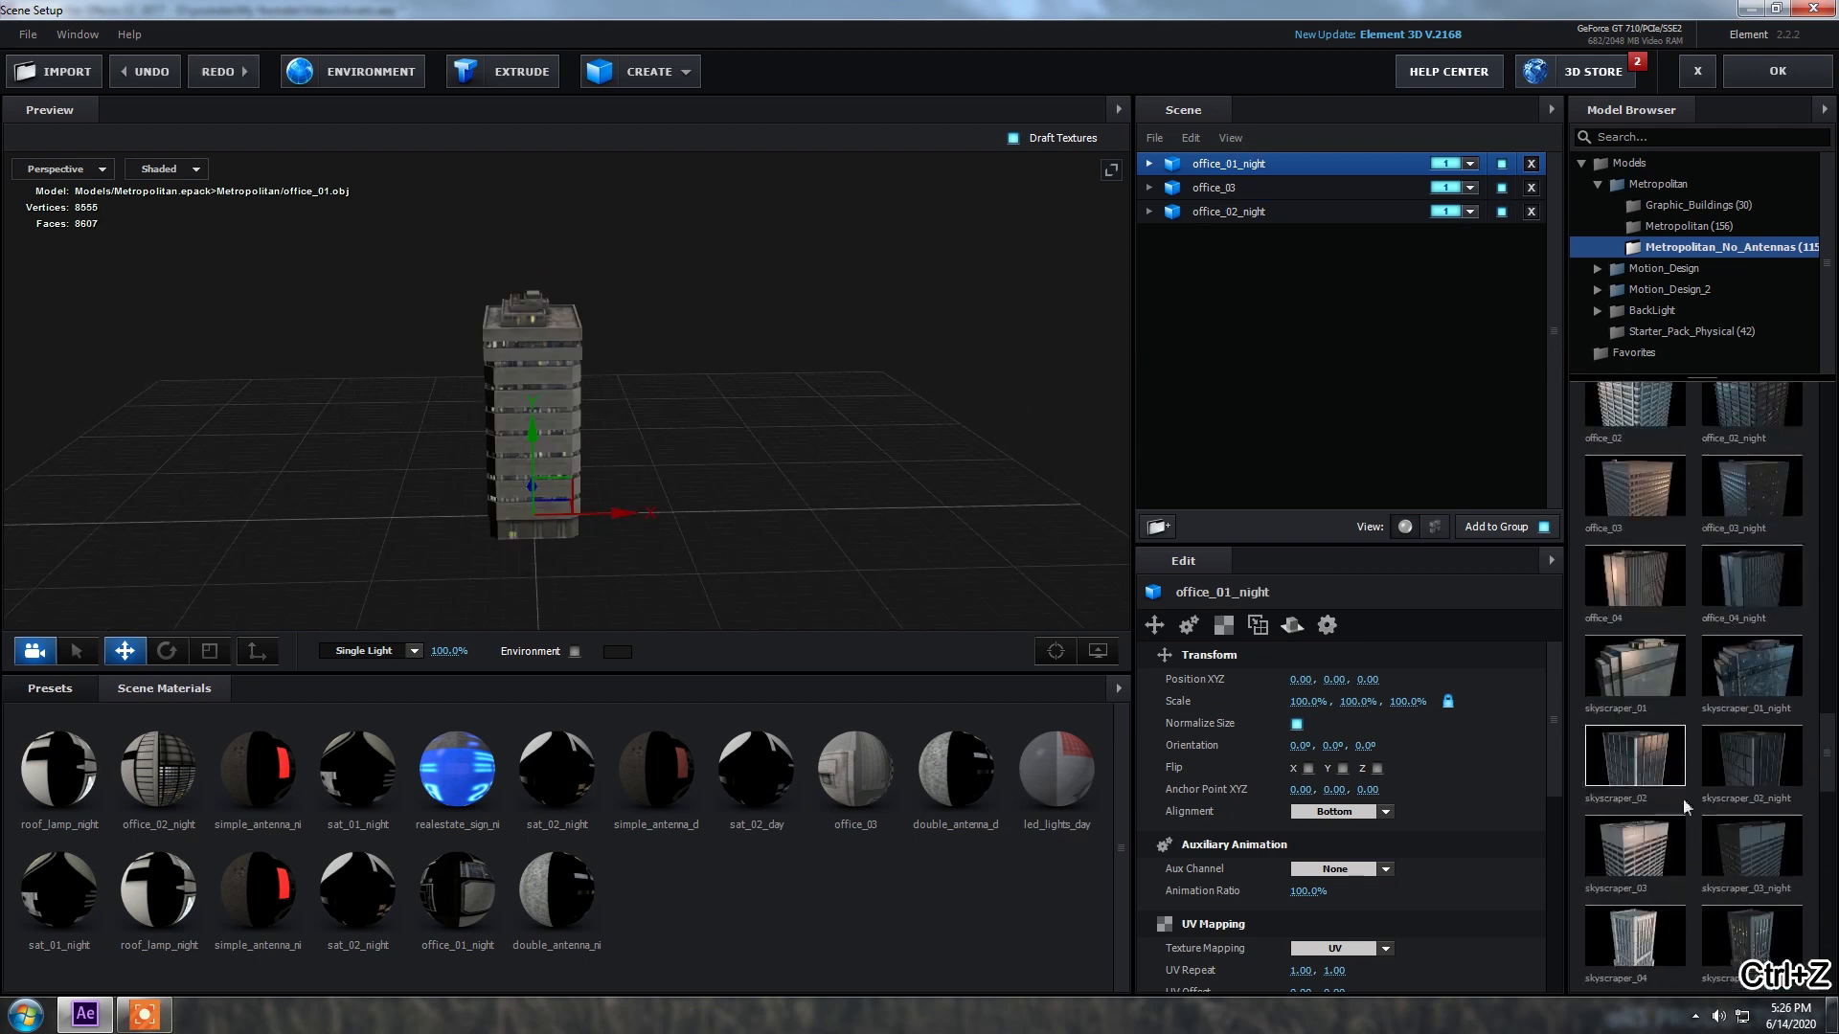
pyautogui.click(1742, 850)
pyautogui.moveTo(708, 490); pyautogui.dragTo(757, 488)
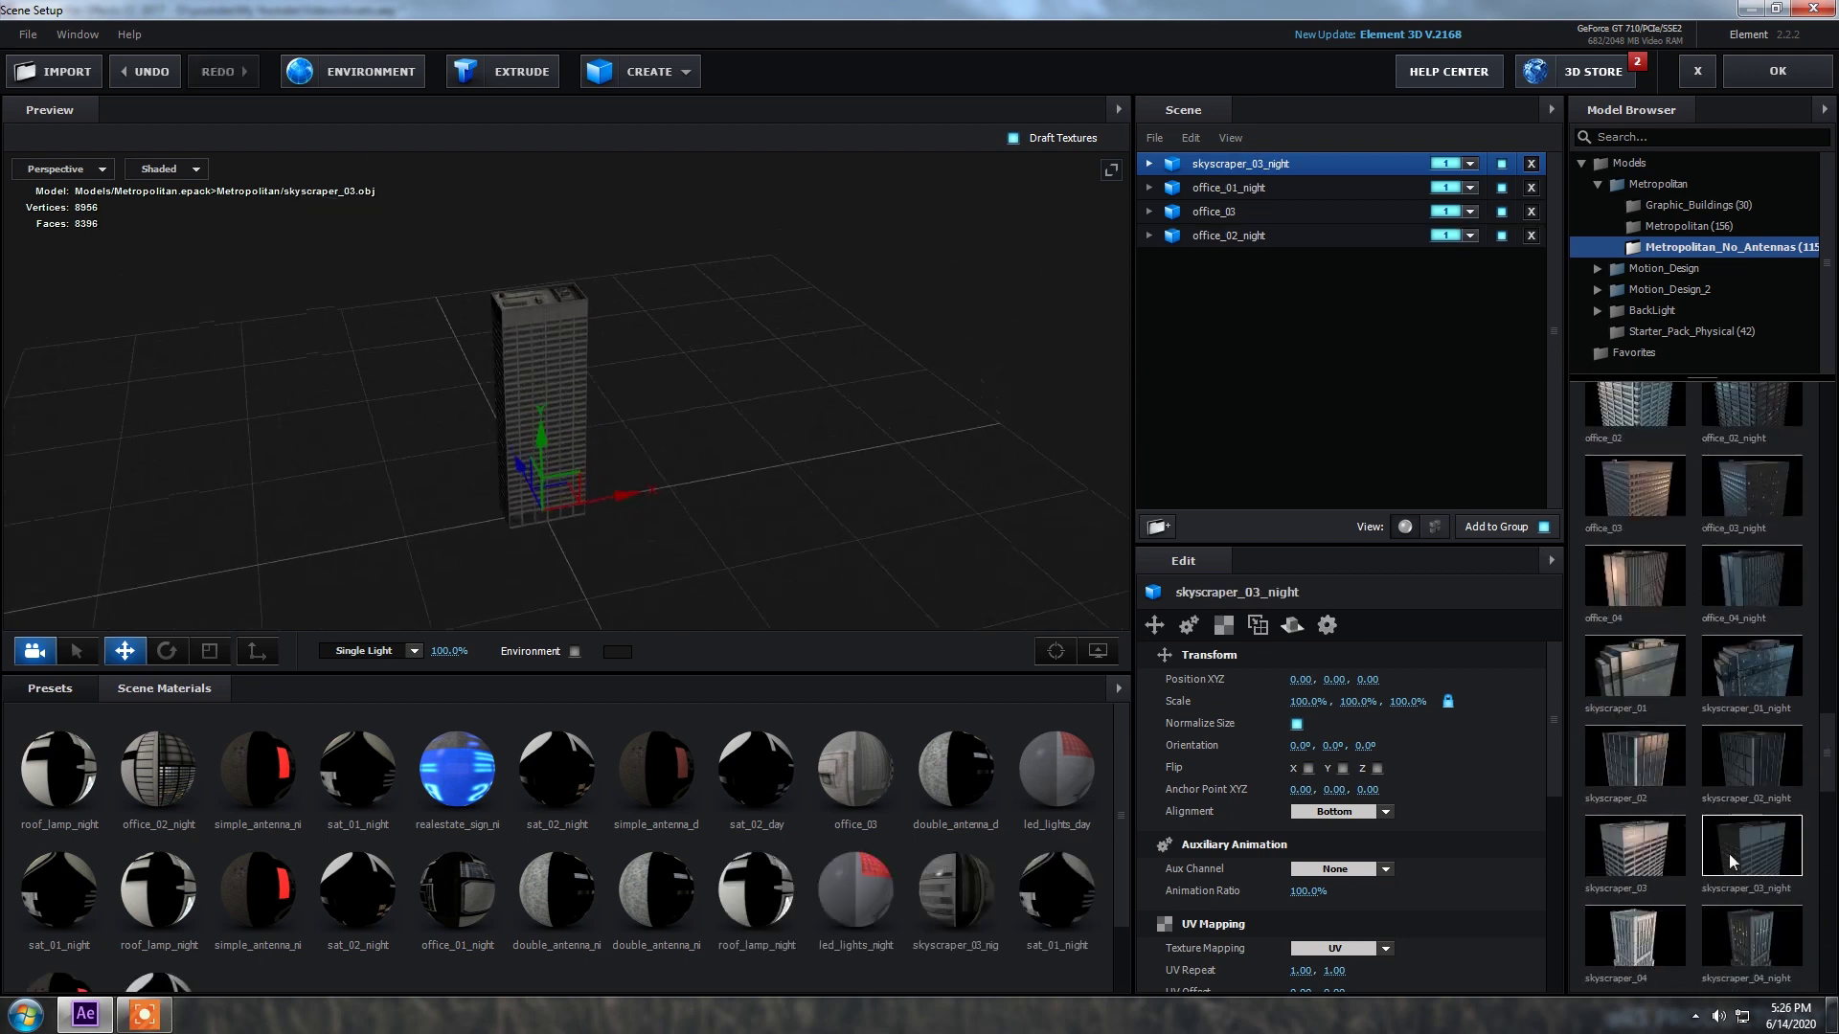
pyautogui.click(1645, 787)
pyautogui.moveTo(727, 428); pyautogui.dragTo(957, 421)
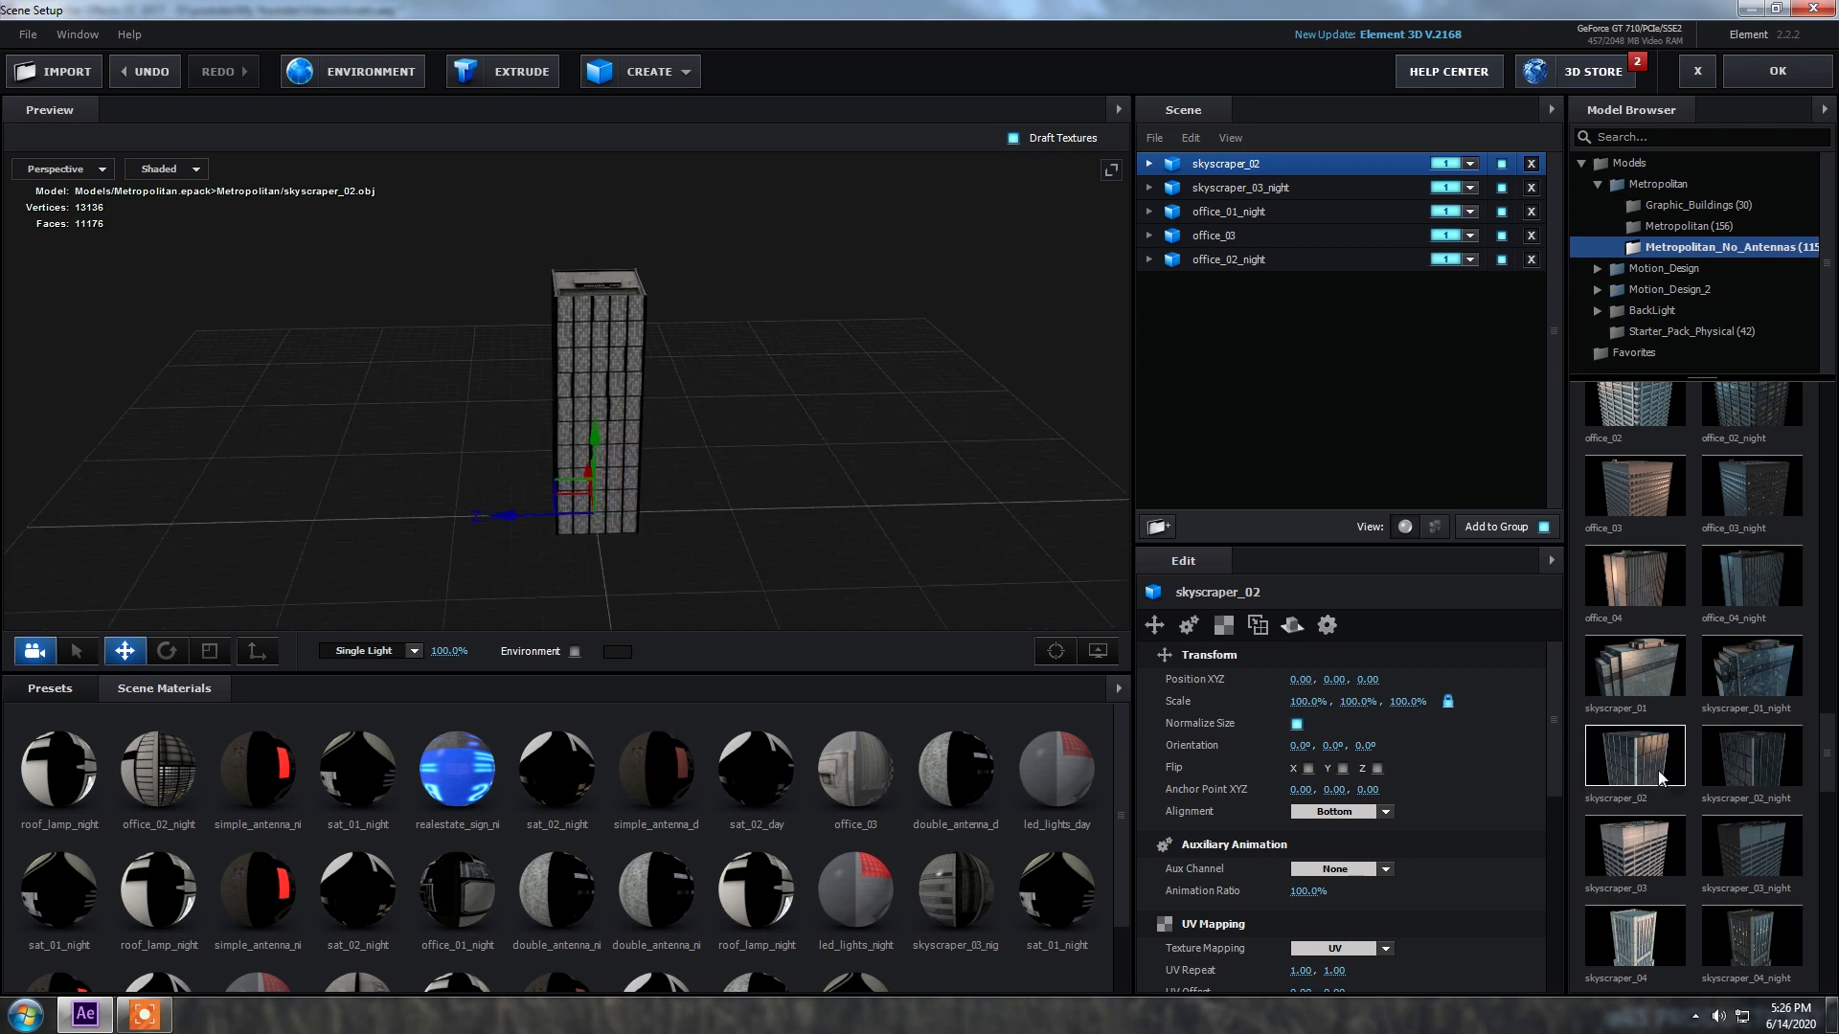
# Step: Try further skyscraper models, including skyscraper_09, in the scene and remove them again
pyautogui.scroll(-5, 1657, 770)
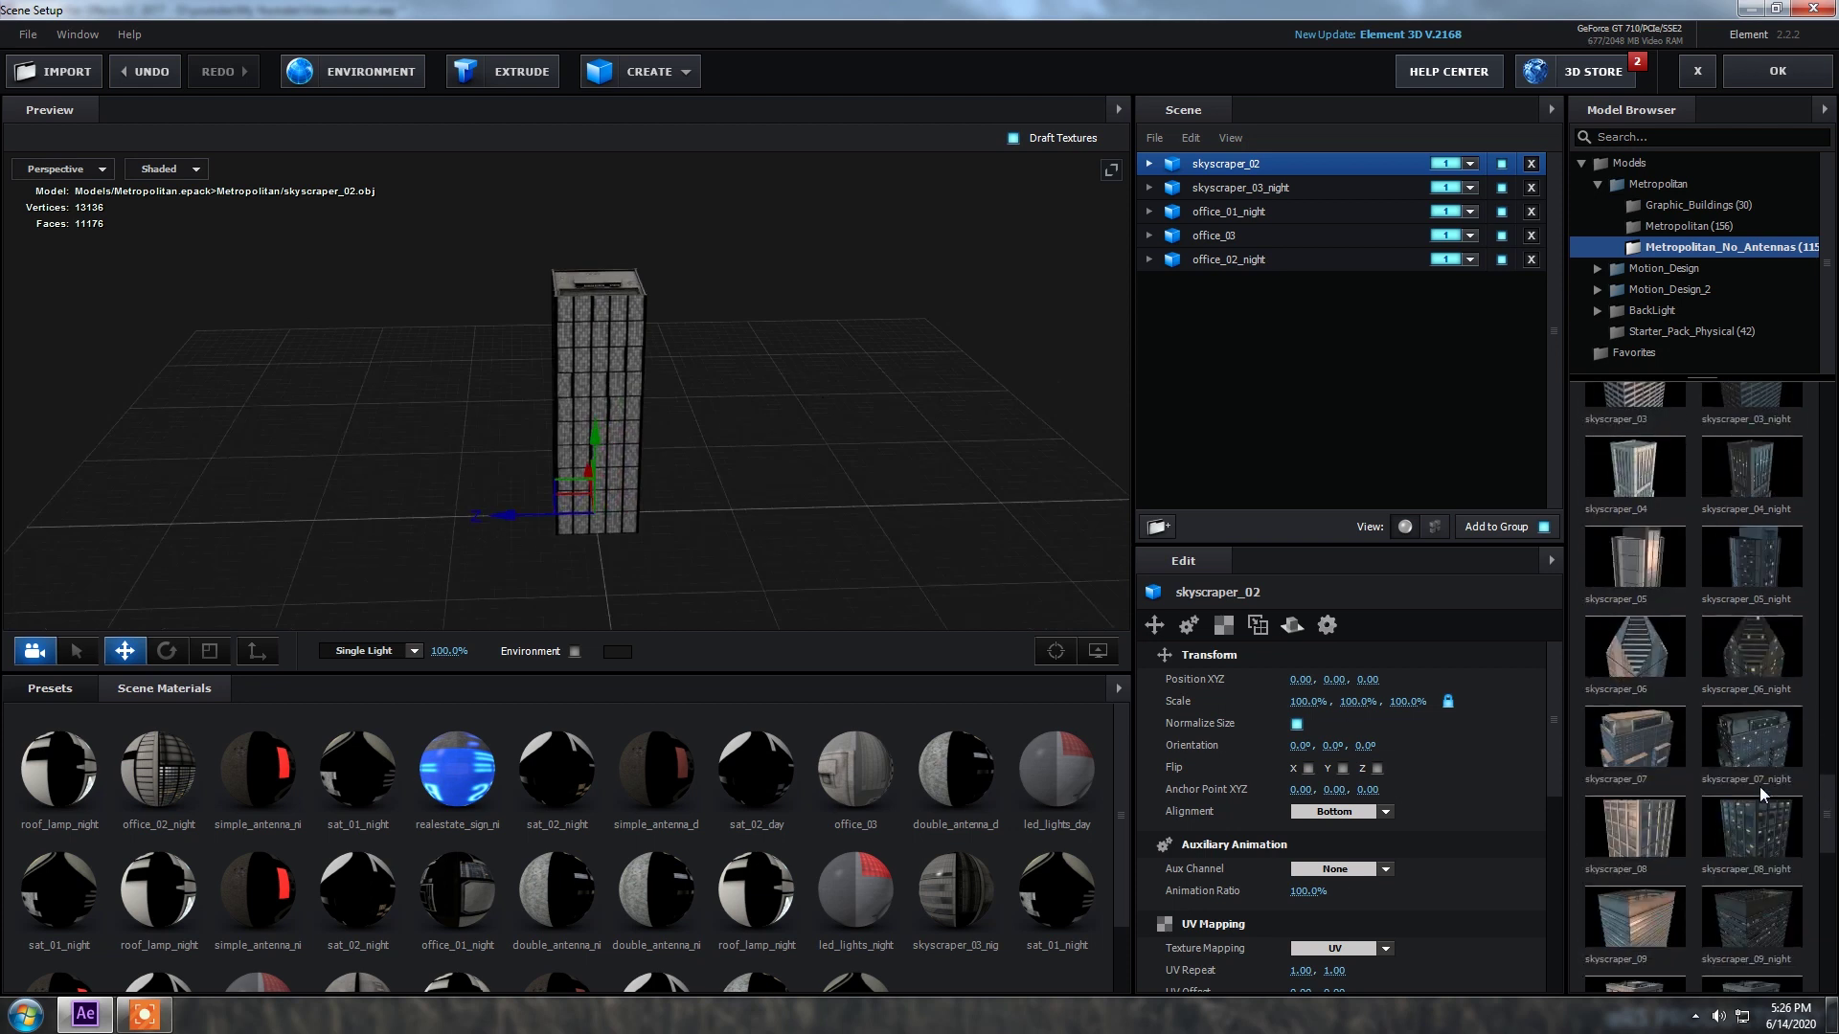
pyautogui.click(1718, 829)
pyautogui.moveTo(744, 479); pyautogui.dragTo(932, 553)
pyautogui.hotkey('ctrl', 'z')
pyautogui.hotkey('ctrl', 'z')
pyautogui.scroll(-3, 1723, 818)
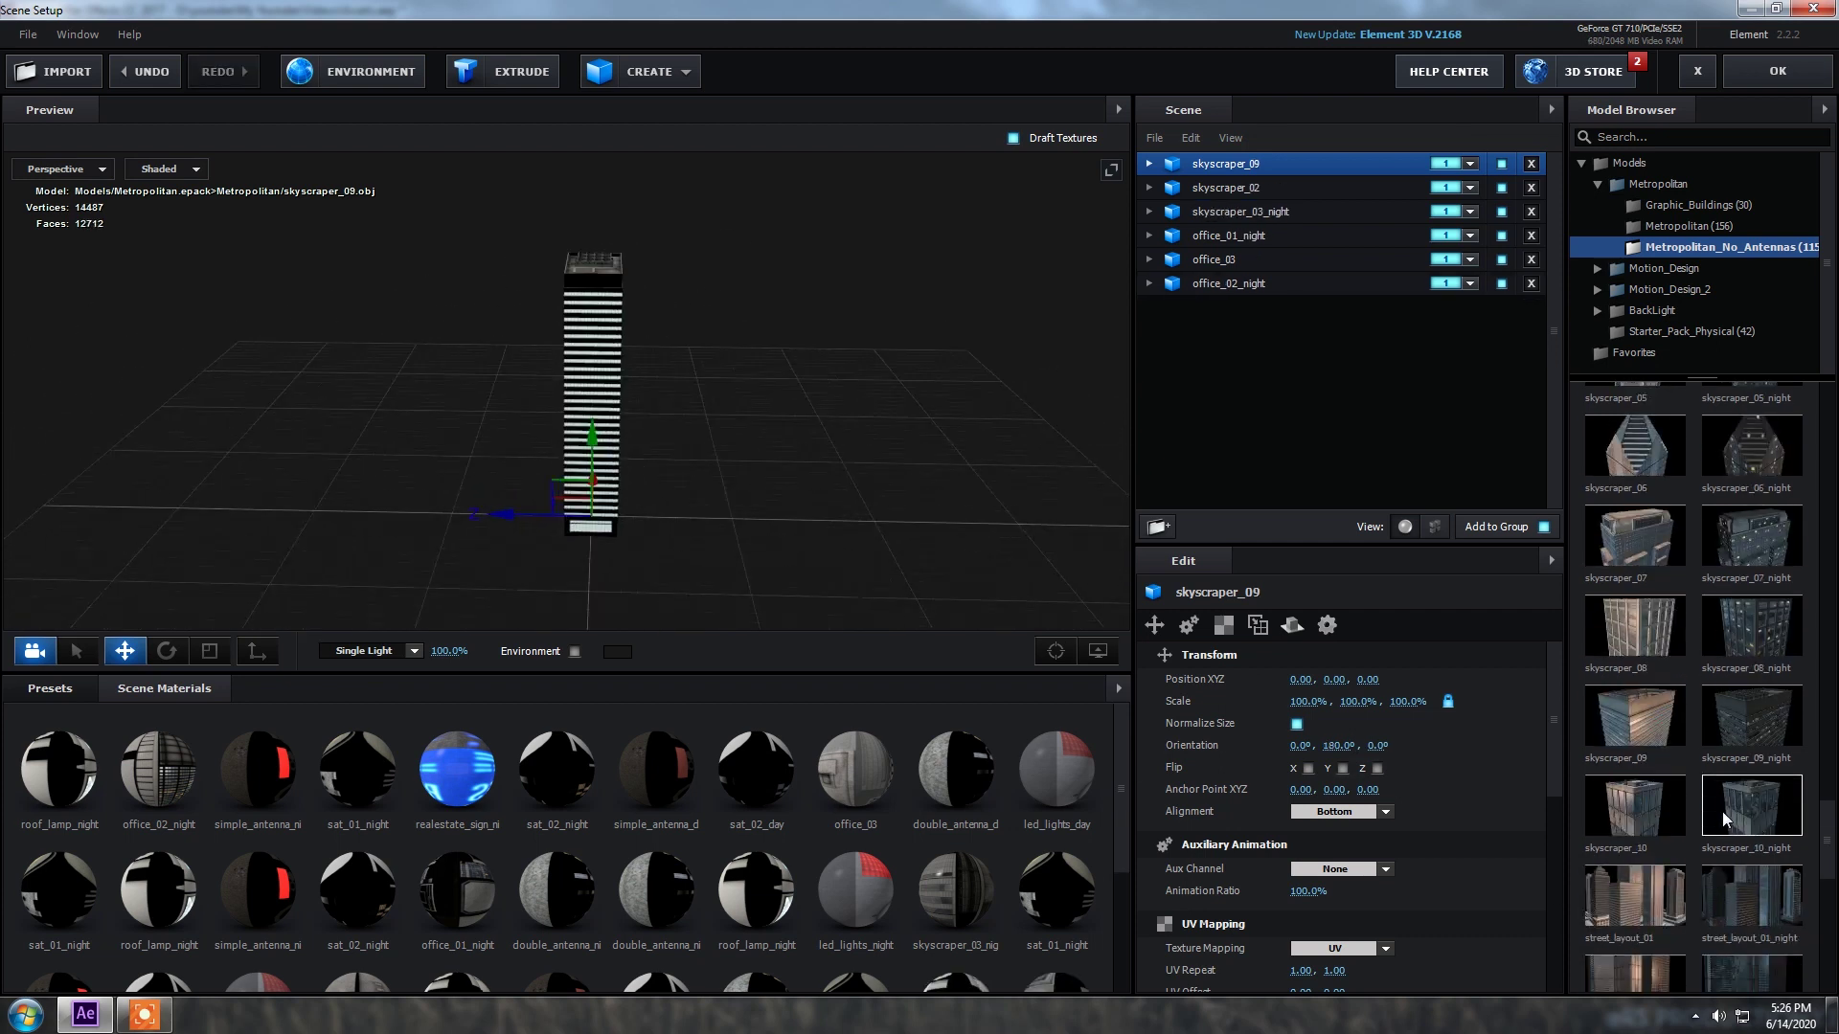
pyautogui.scroll(-3, 1724, 818)
pyautogui.moveTo(892, 406); pyautogui.dragTo(1104, 408)
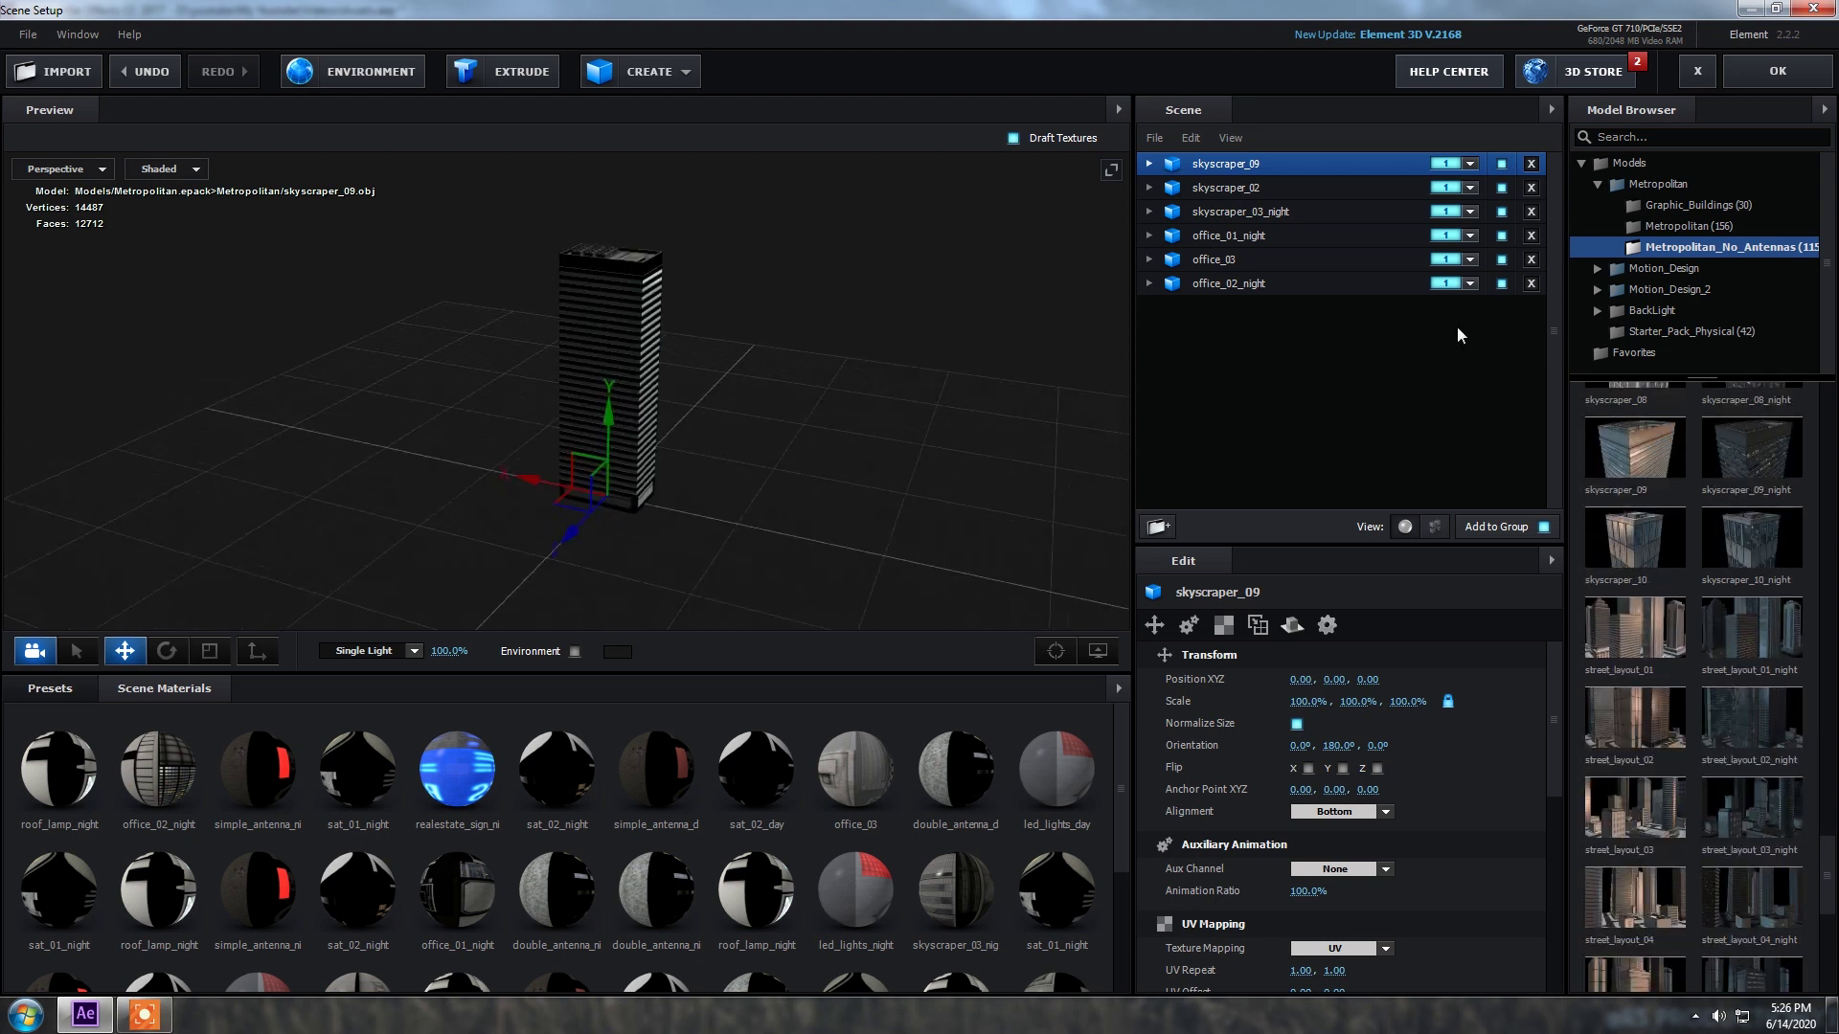
pyautogui.press('Delete')
# Step: Inspect each of the five building models in the scene from several angles, and apply the scene setup
pyautogui.moveTo(792, 280); pyautogui.dragTo(709, 282)
pyautogui.click(1279, 191)
pyautogui.click(1263, 213)
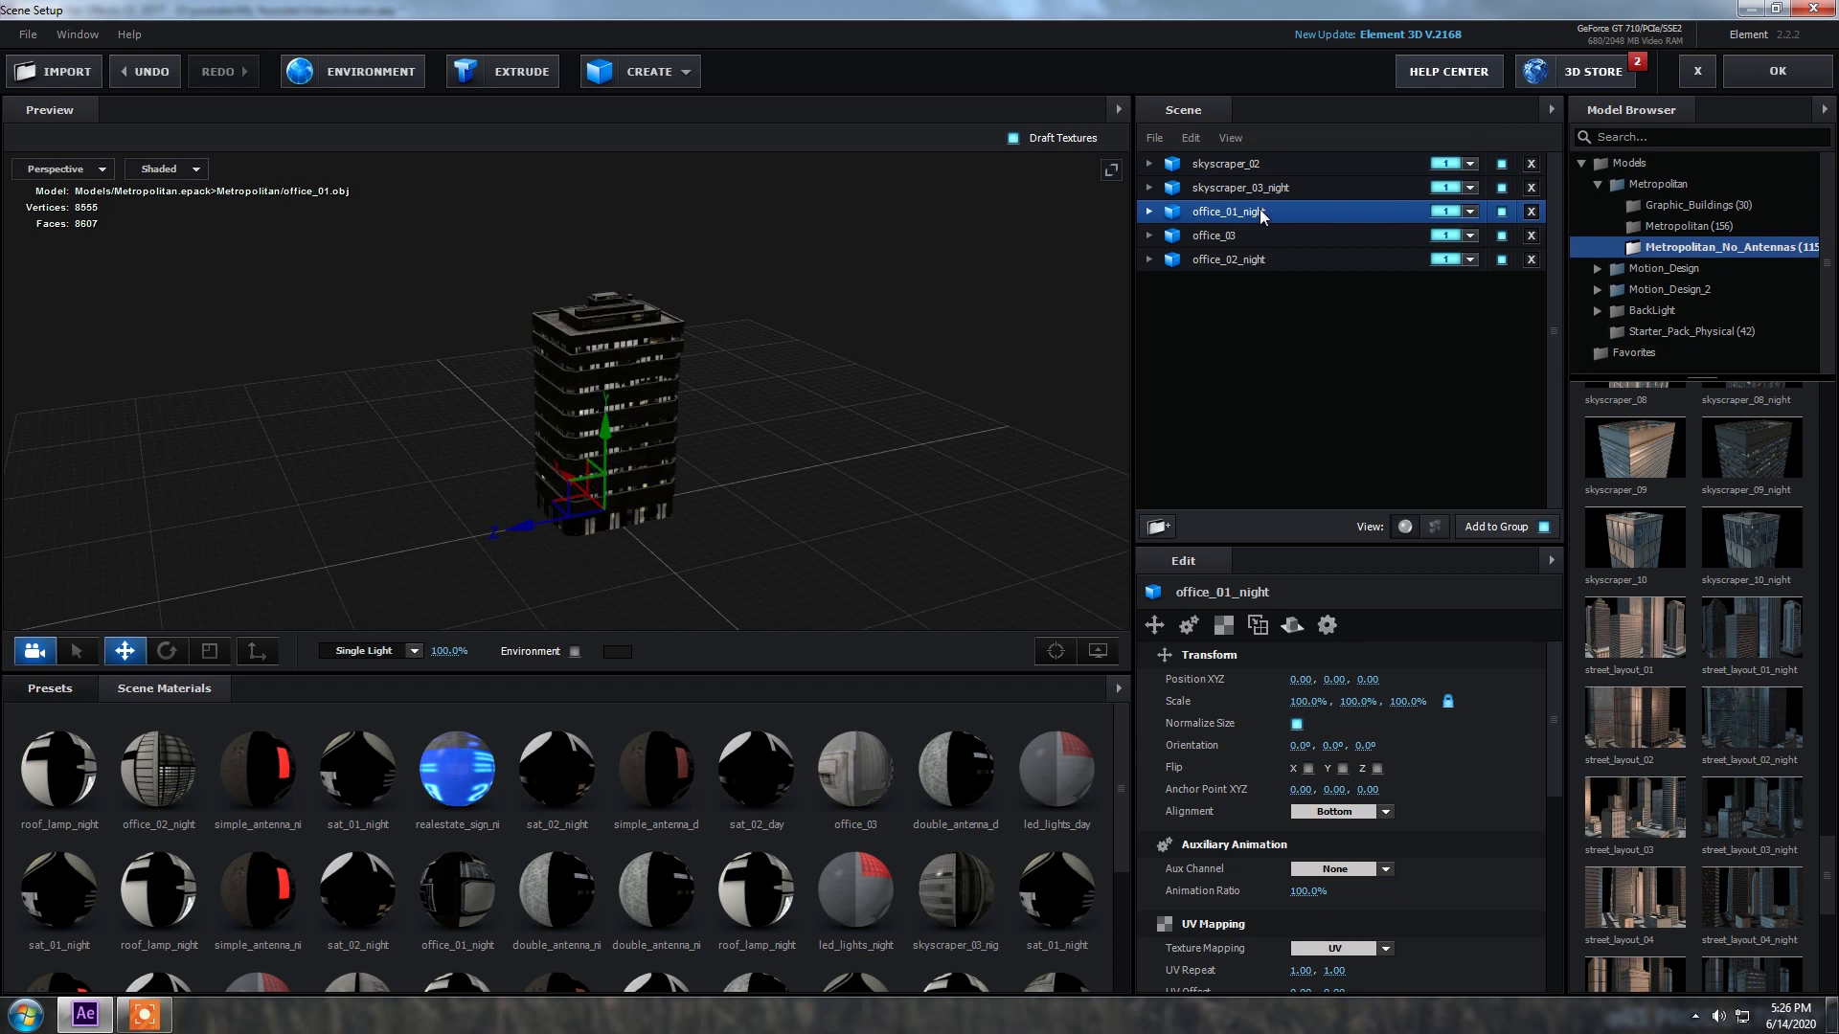
pyautogui.click(1238, 234)
pyautogui.click(1238, 260)
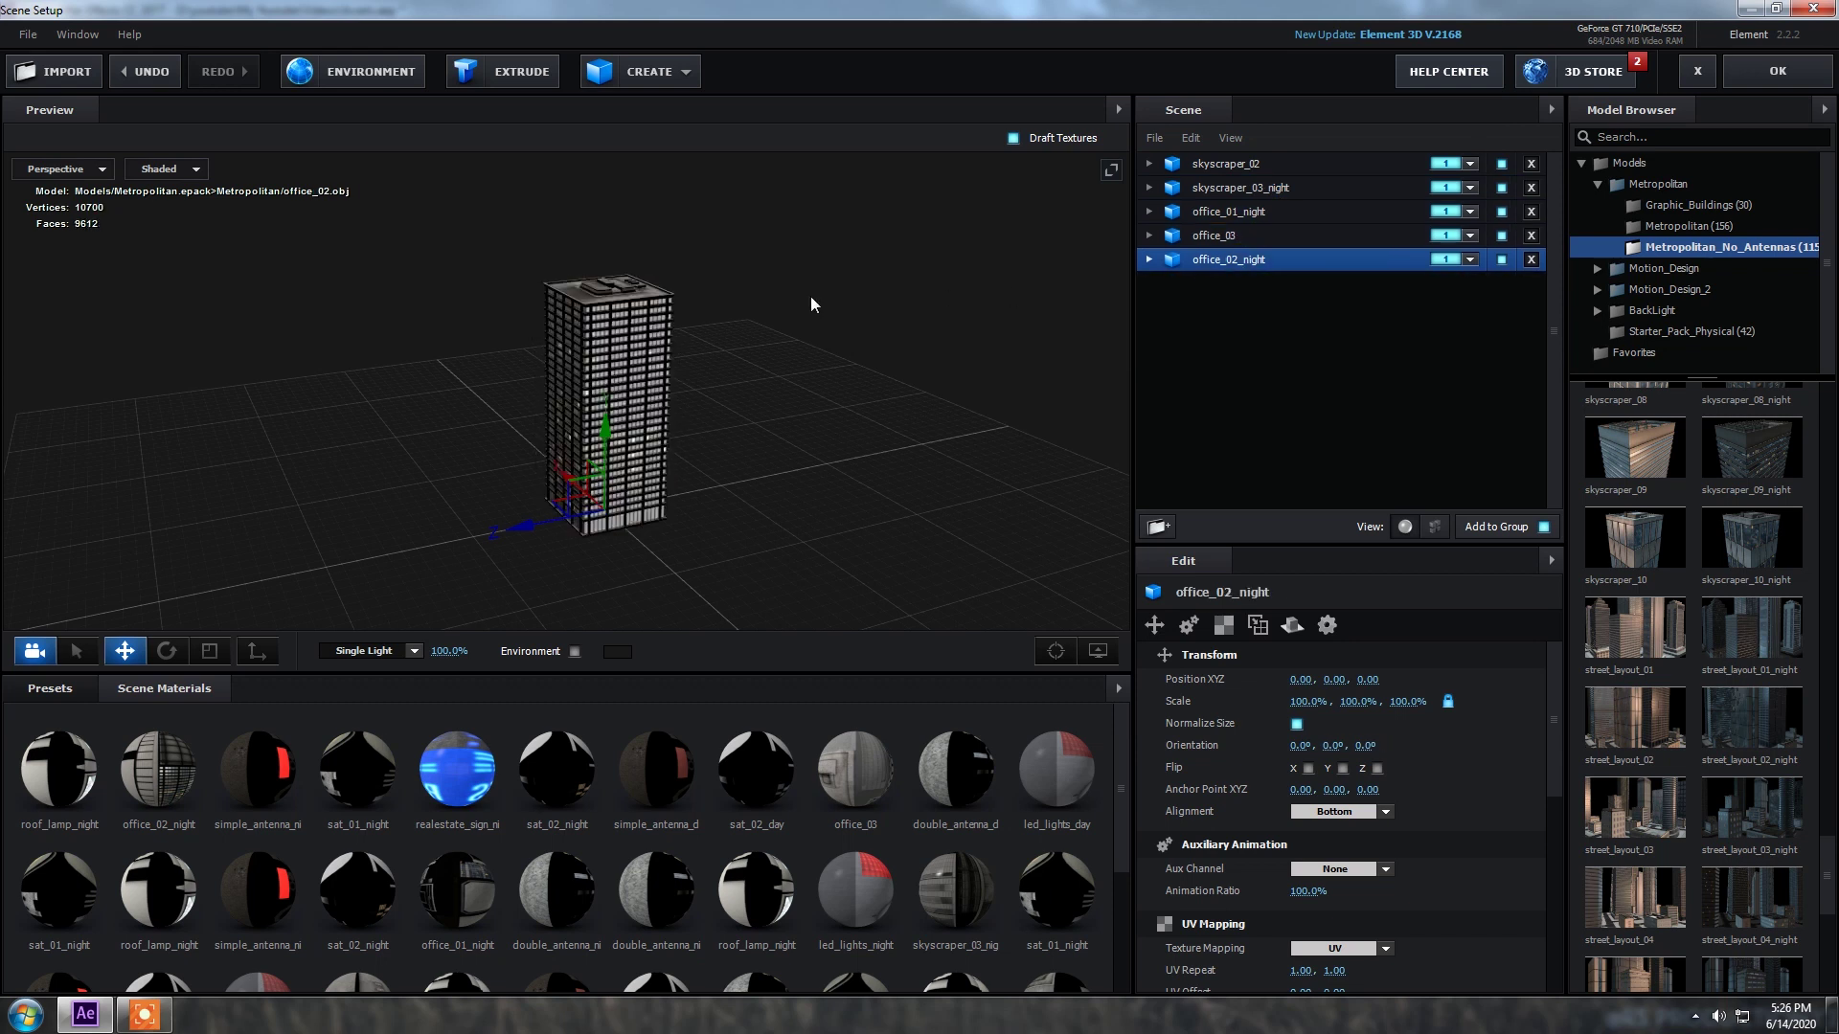
pyautogui.moveTo(791, 298); pyautogui.dragTo(1012, 295)
pyautogui.click(1254, 235)
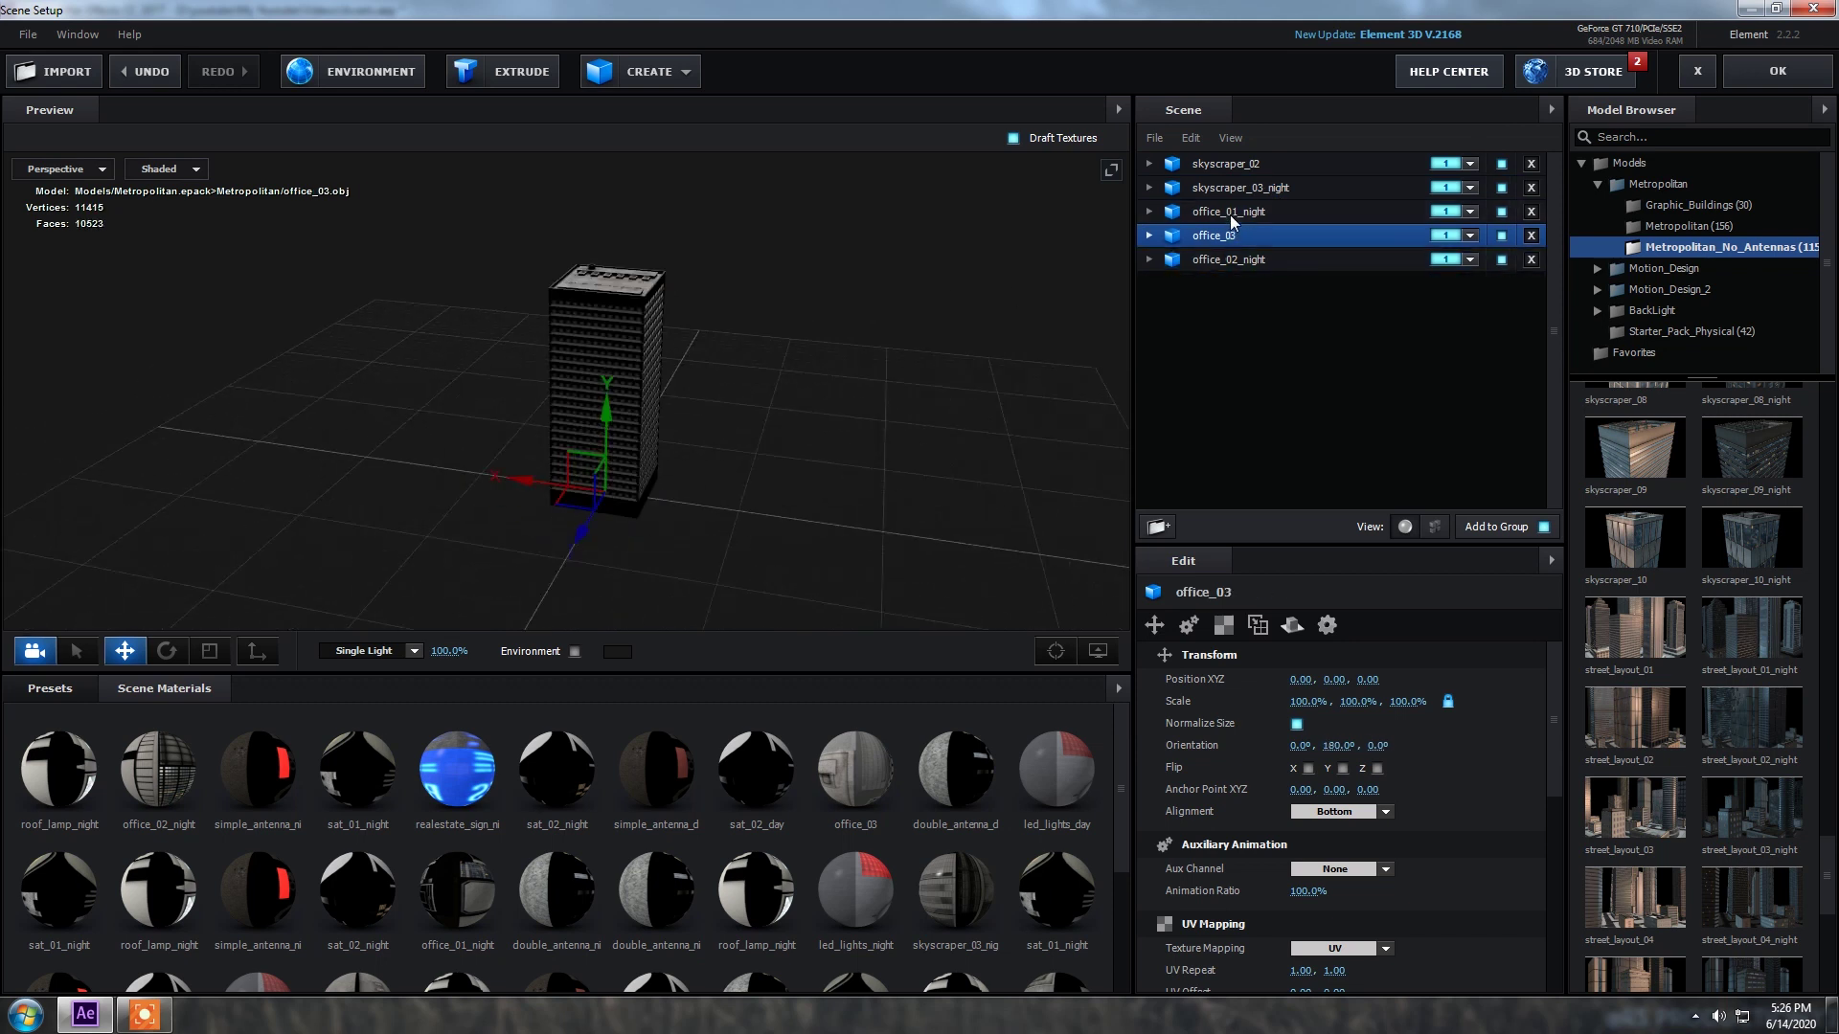
pyautogui.click(1229, 213)
pyautogui.click(1228, 189)
pyautogui.click(1209, 164)
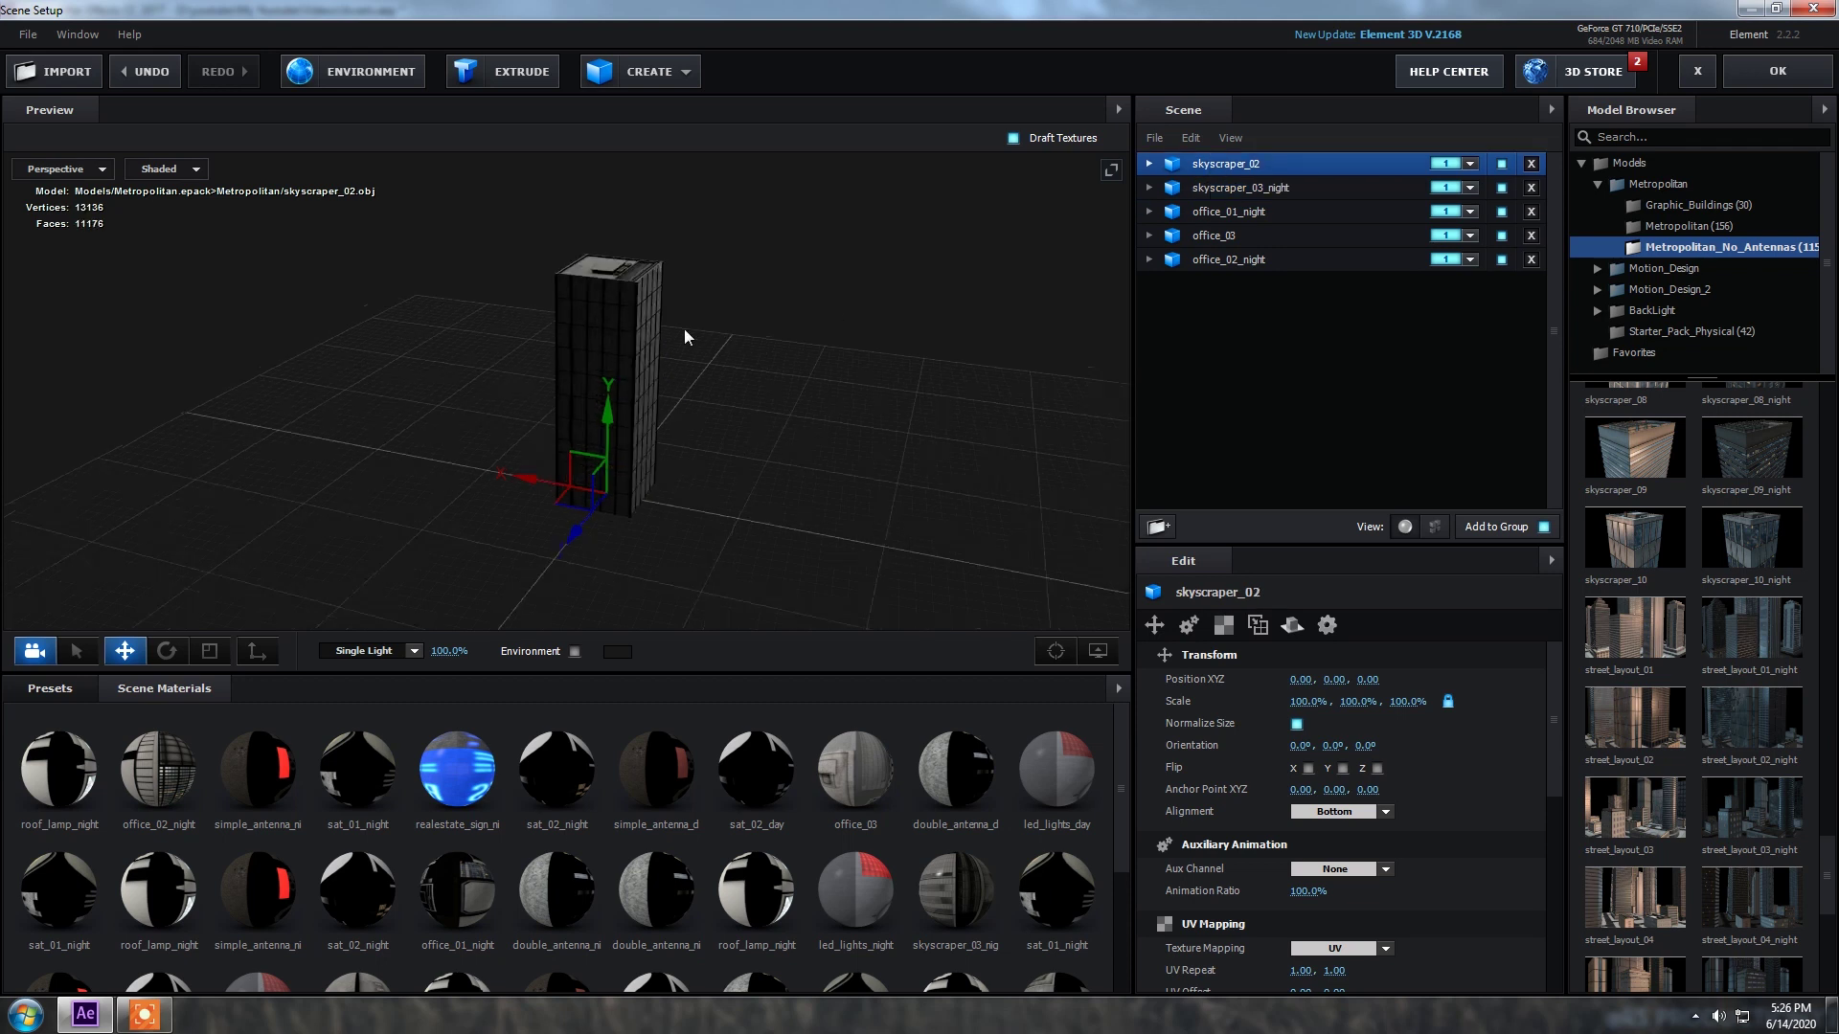
pyautogui.click(1778, 81)
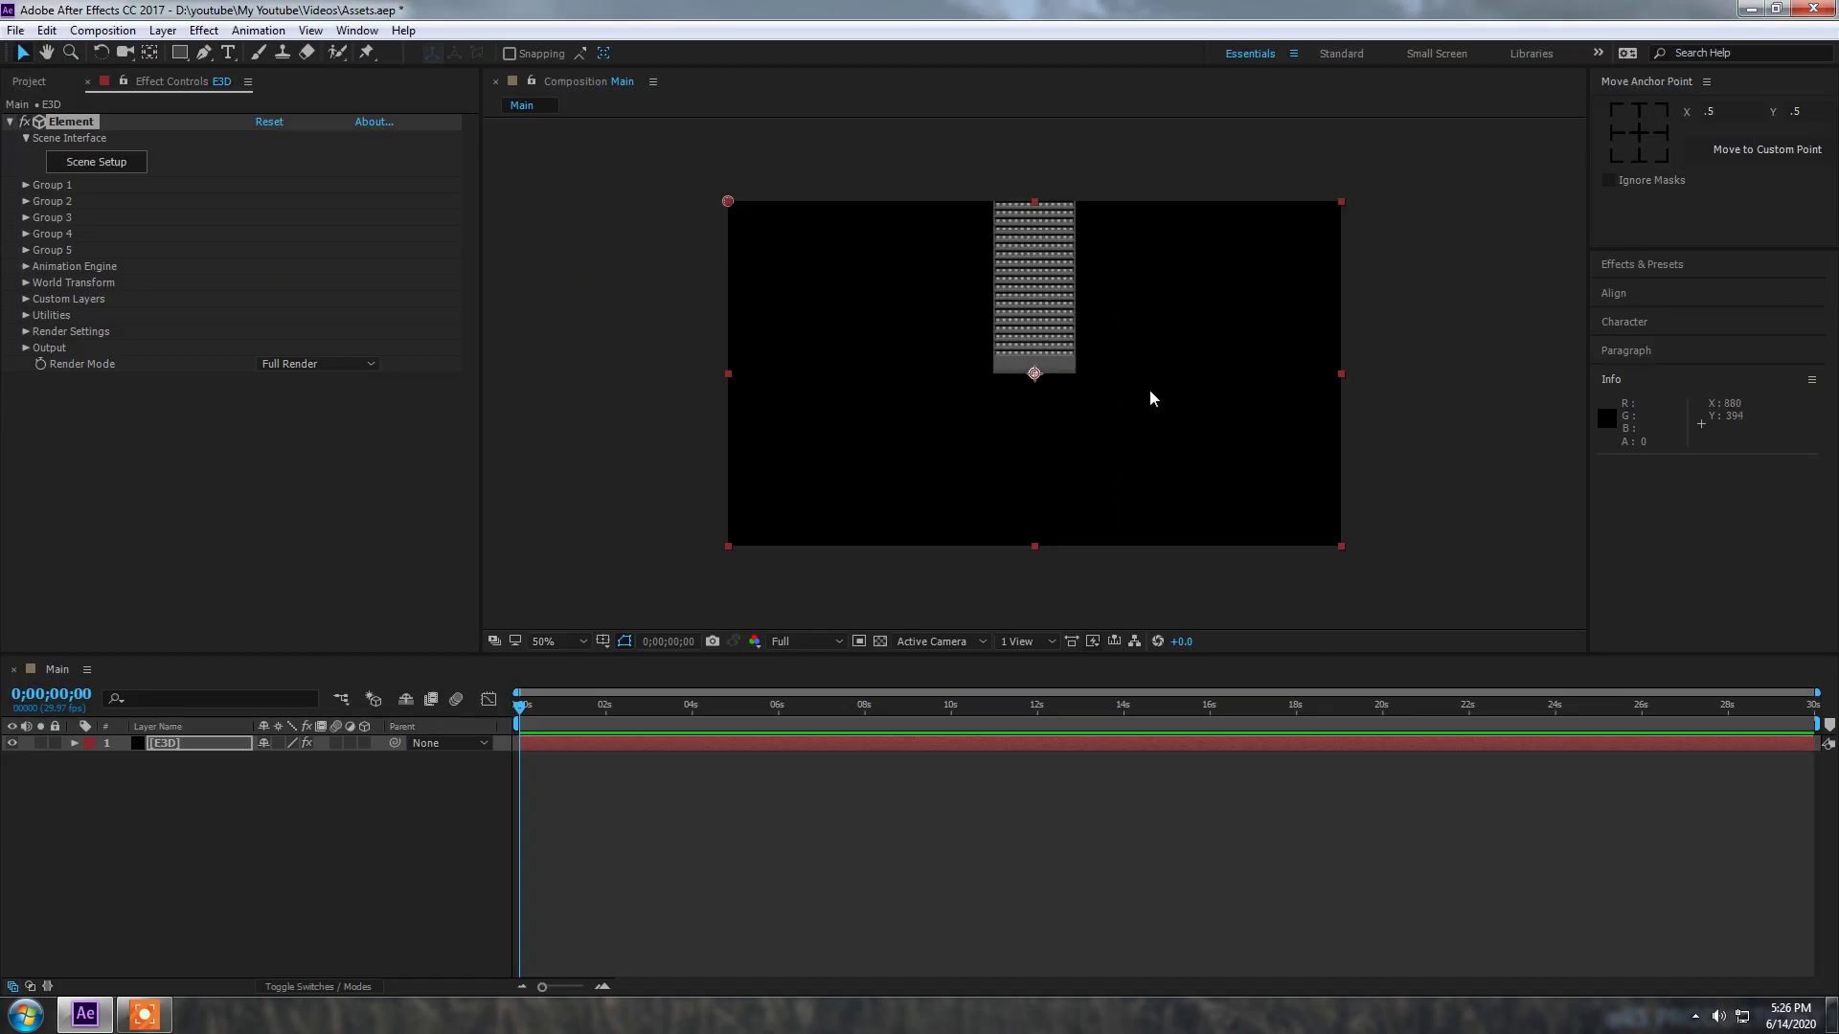
pyautogui.rightClick(186, 797)
pyautogui.click(172, 797)
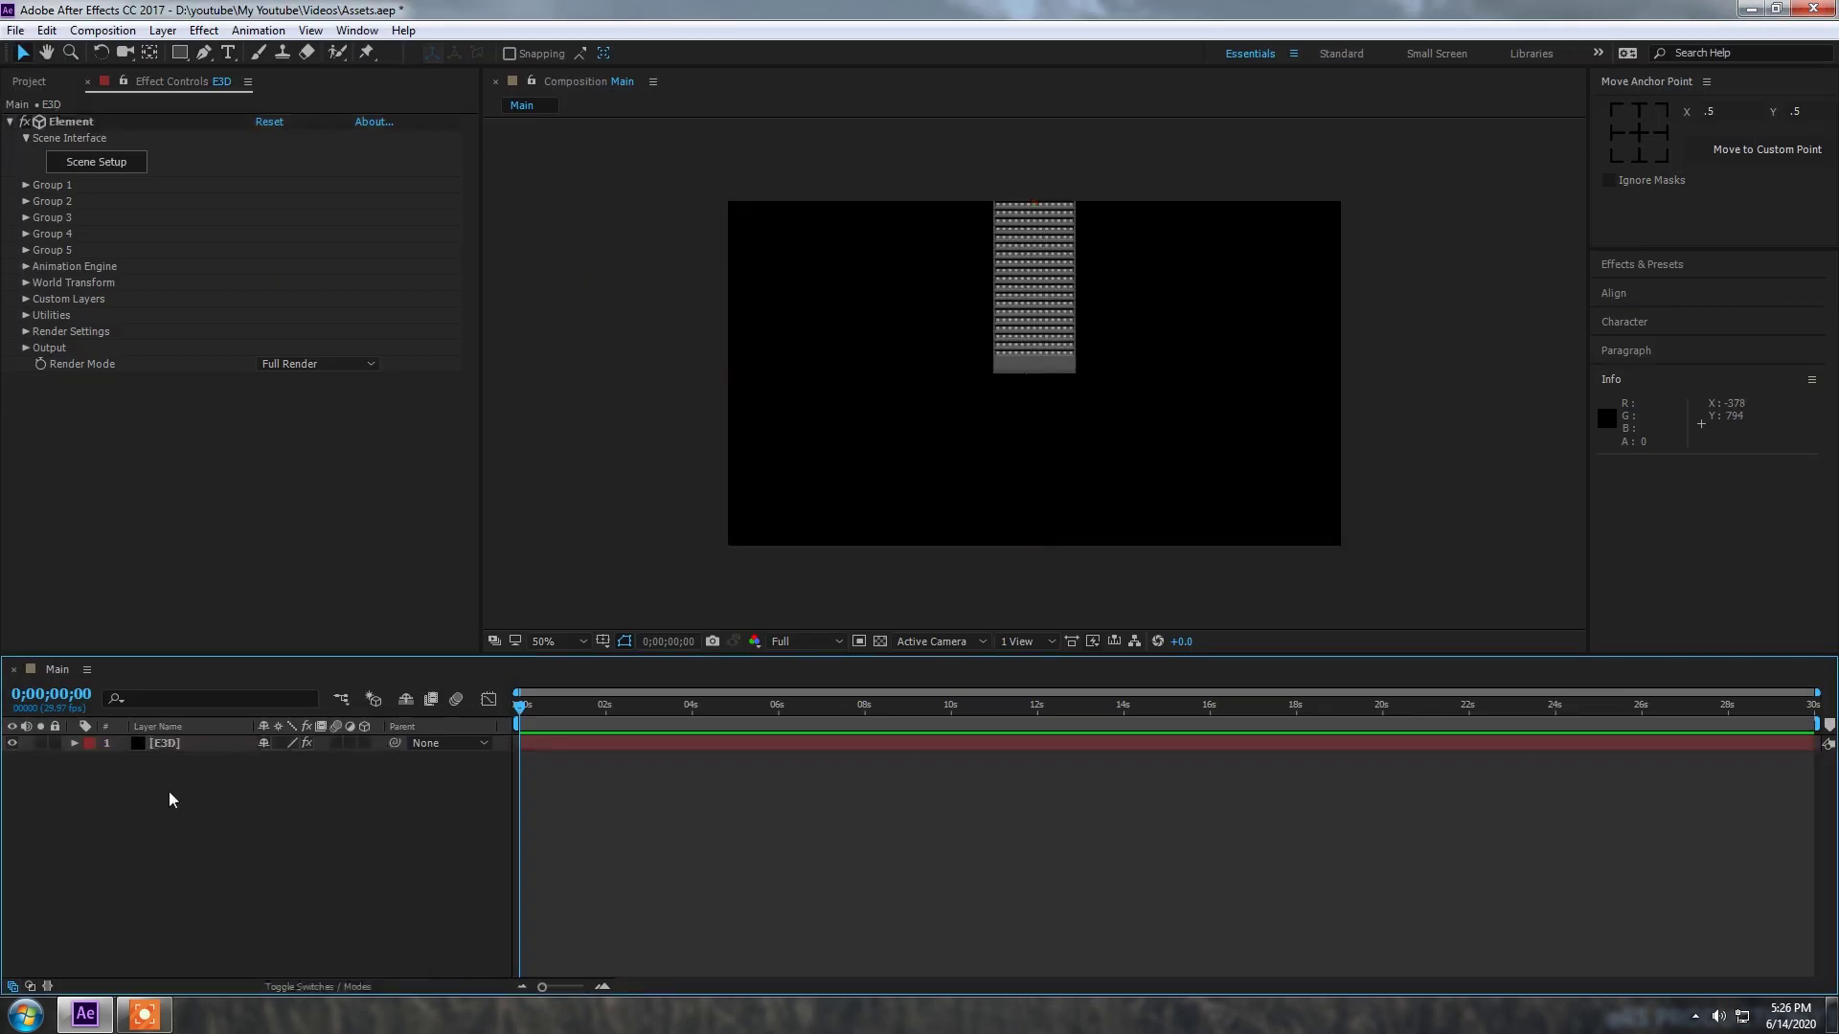
pyautogui.rightClick(255, 787)
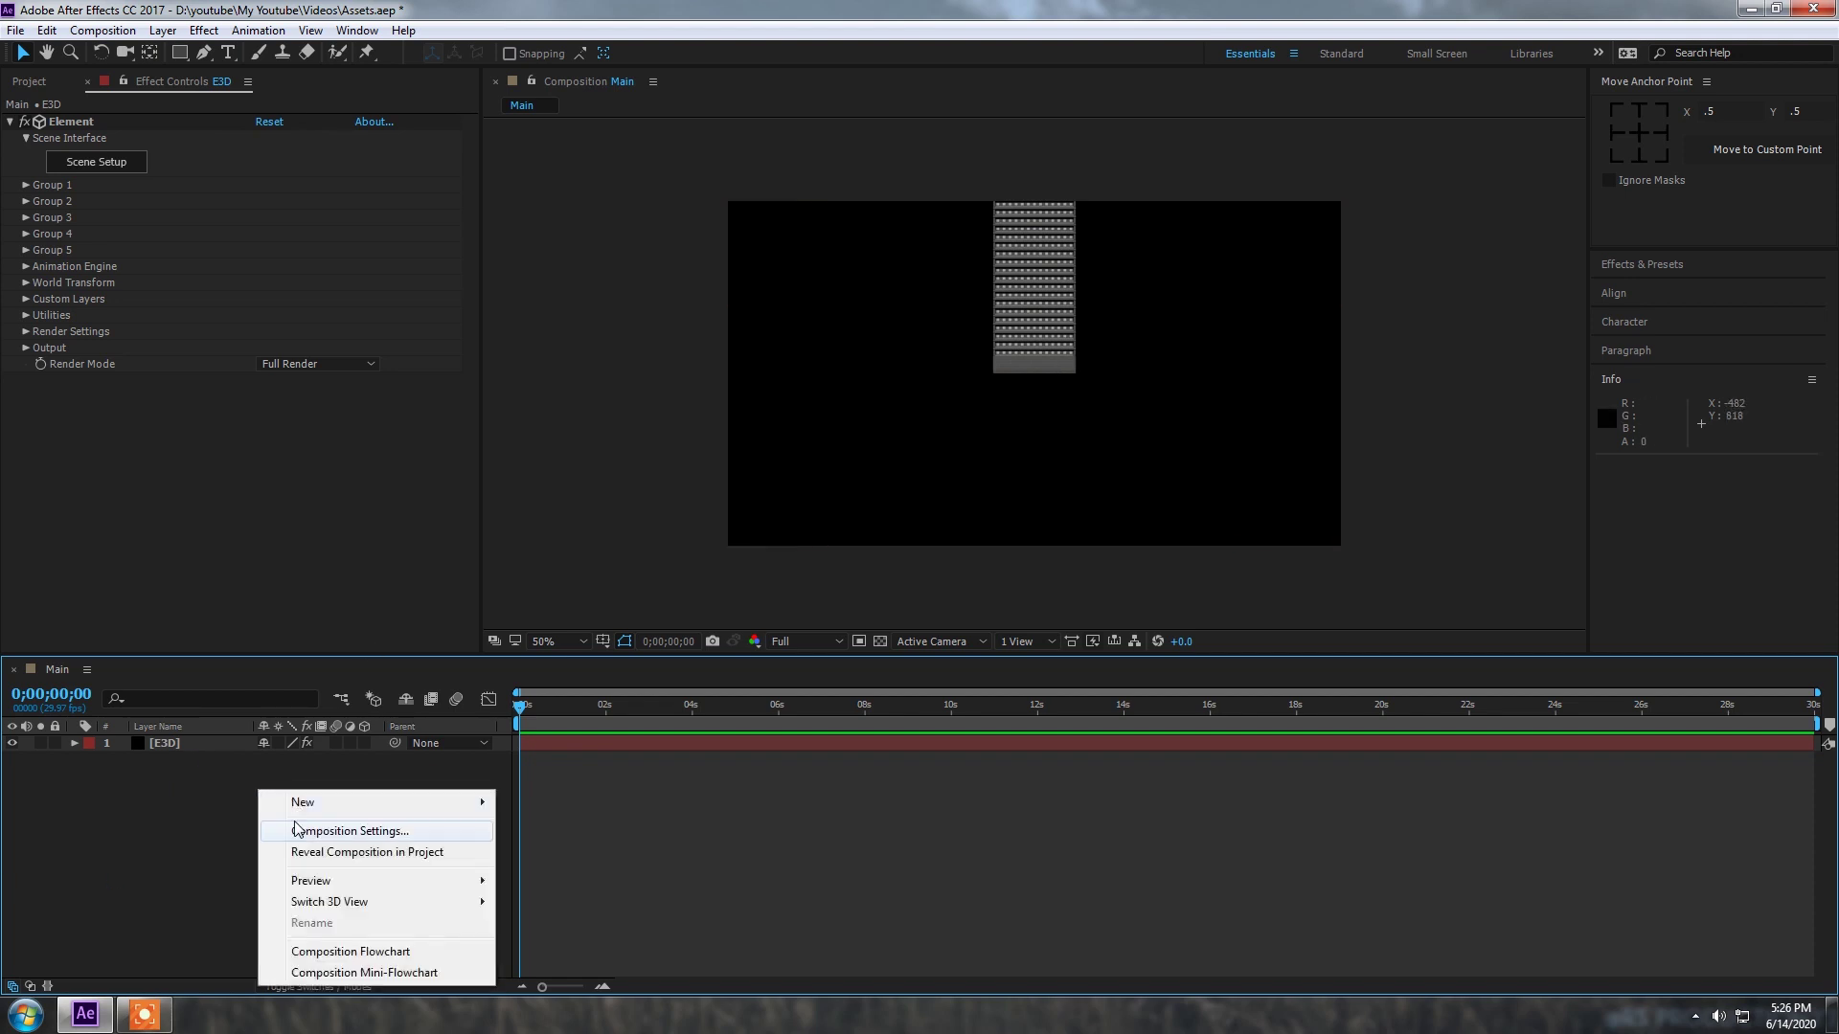
pyautogui.click(299, 823)
pyautogui.click(1080, 691)
# Step: Create a two-node 35mm camera with depth of field enabled and orbit it to look down on the building at an angle
pyautogui.rightClick(218, 839)
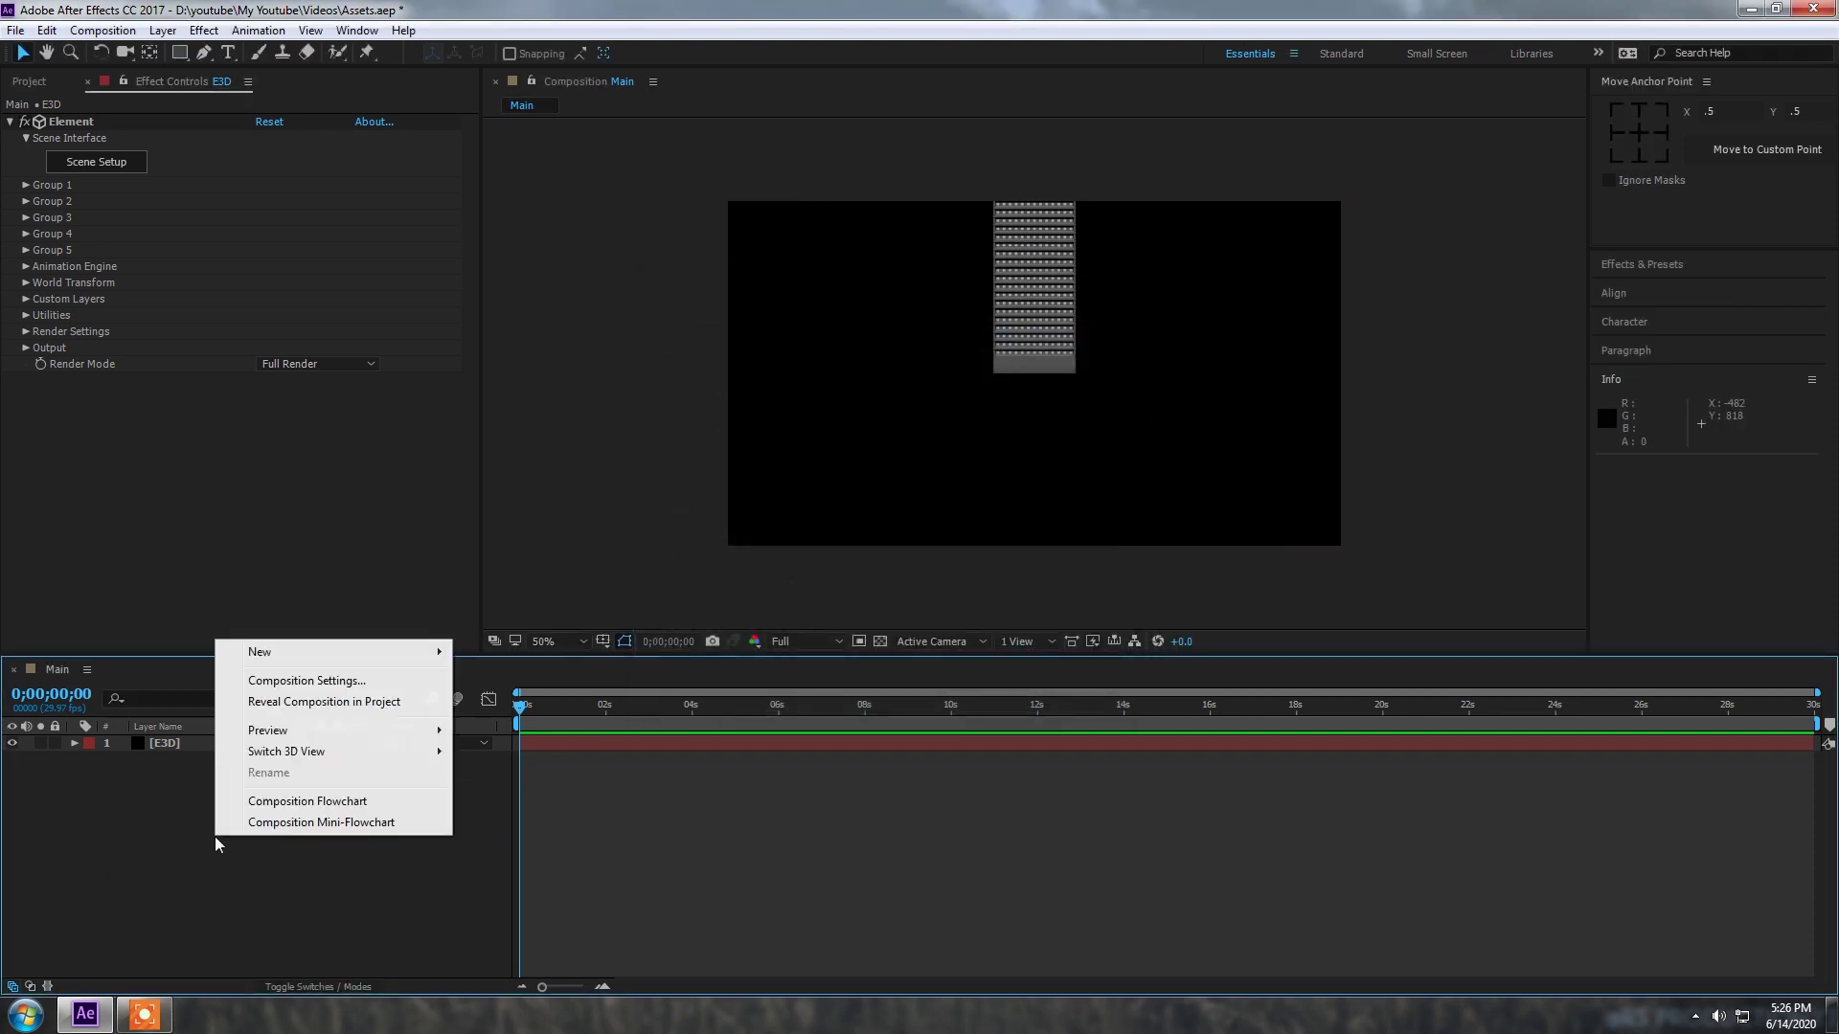
pyautogui.moveTo(258, 651)
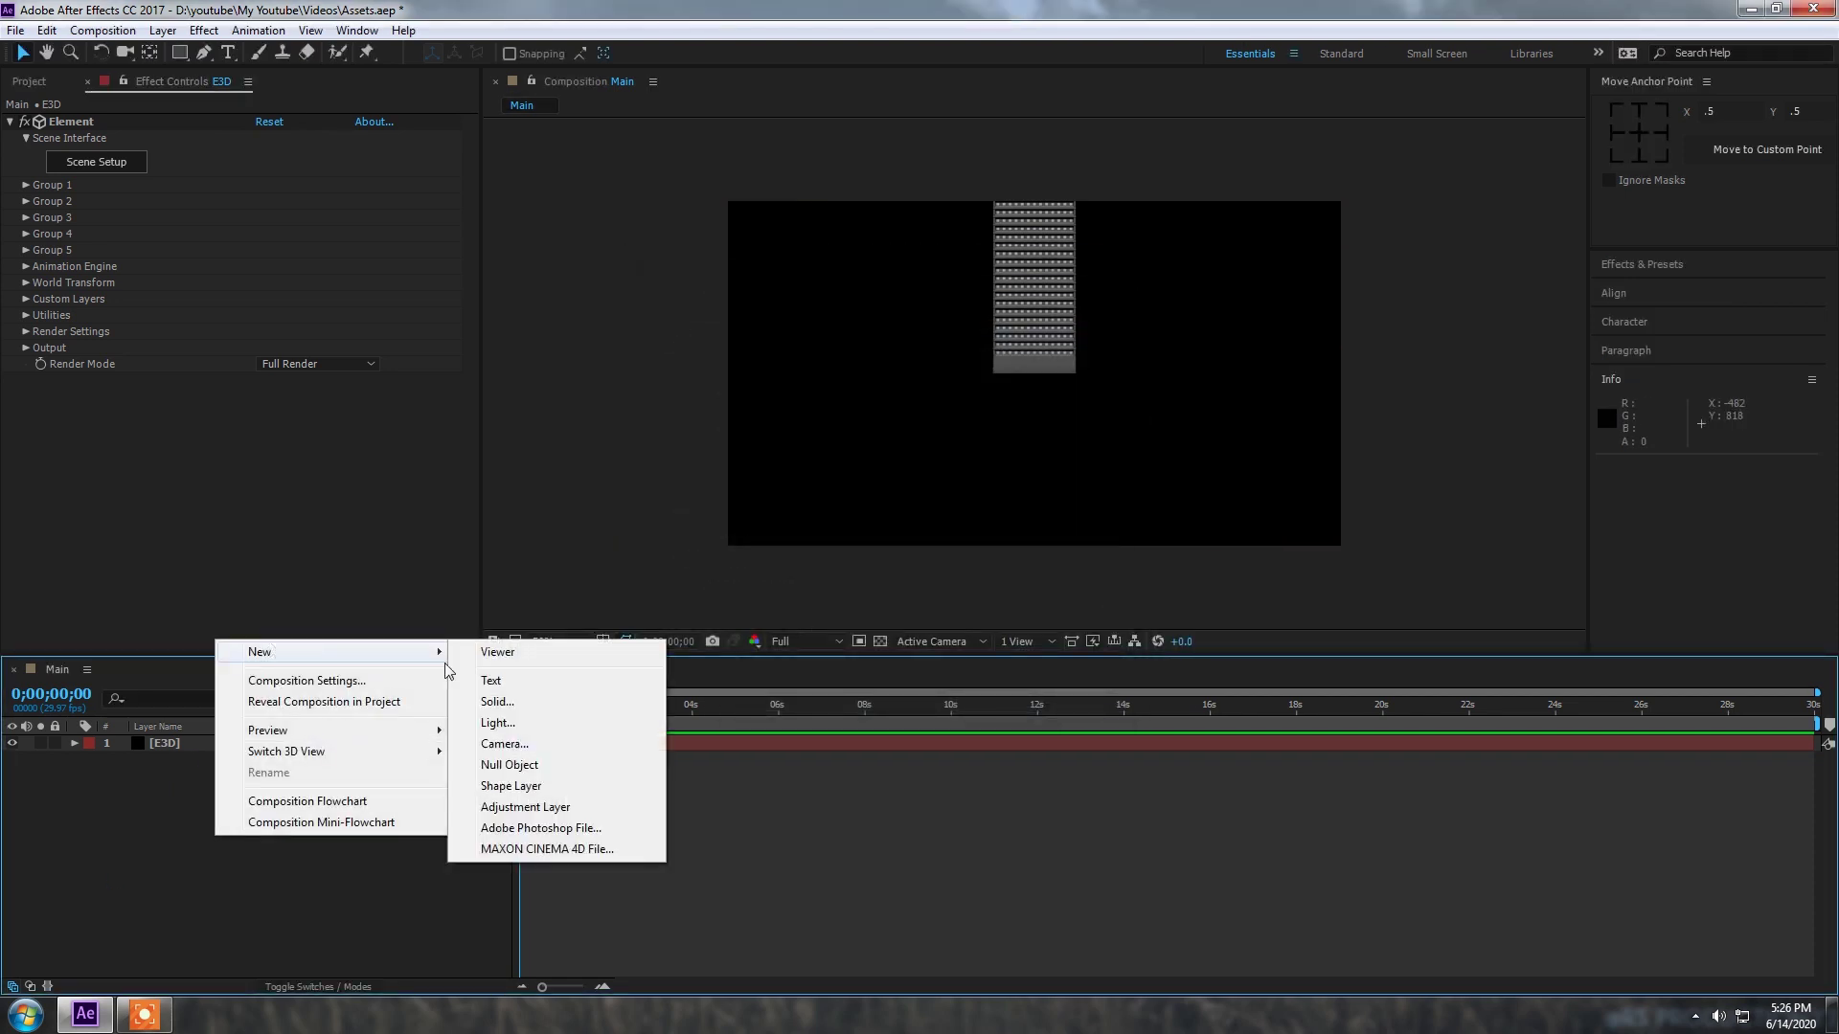
pyautogui.click(517, 745)
pyautogui.click(917, 550)
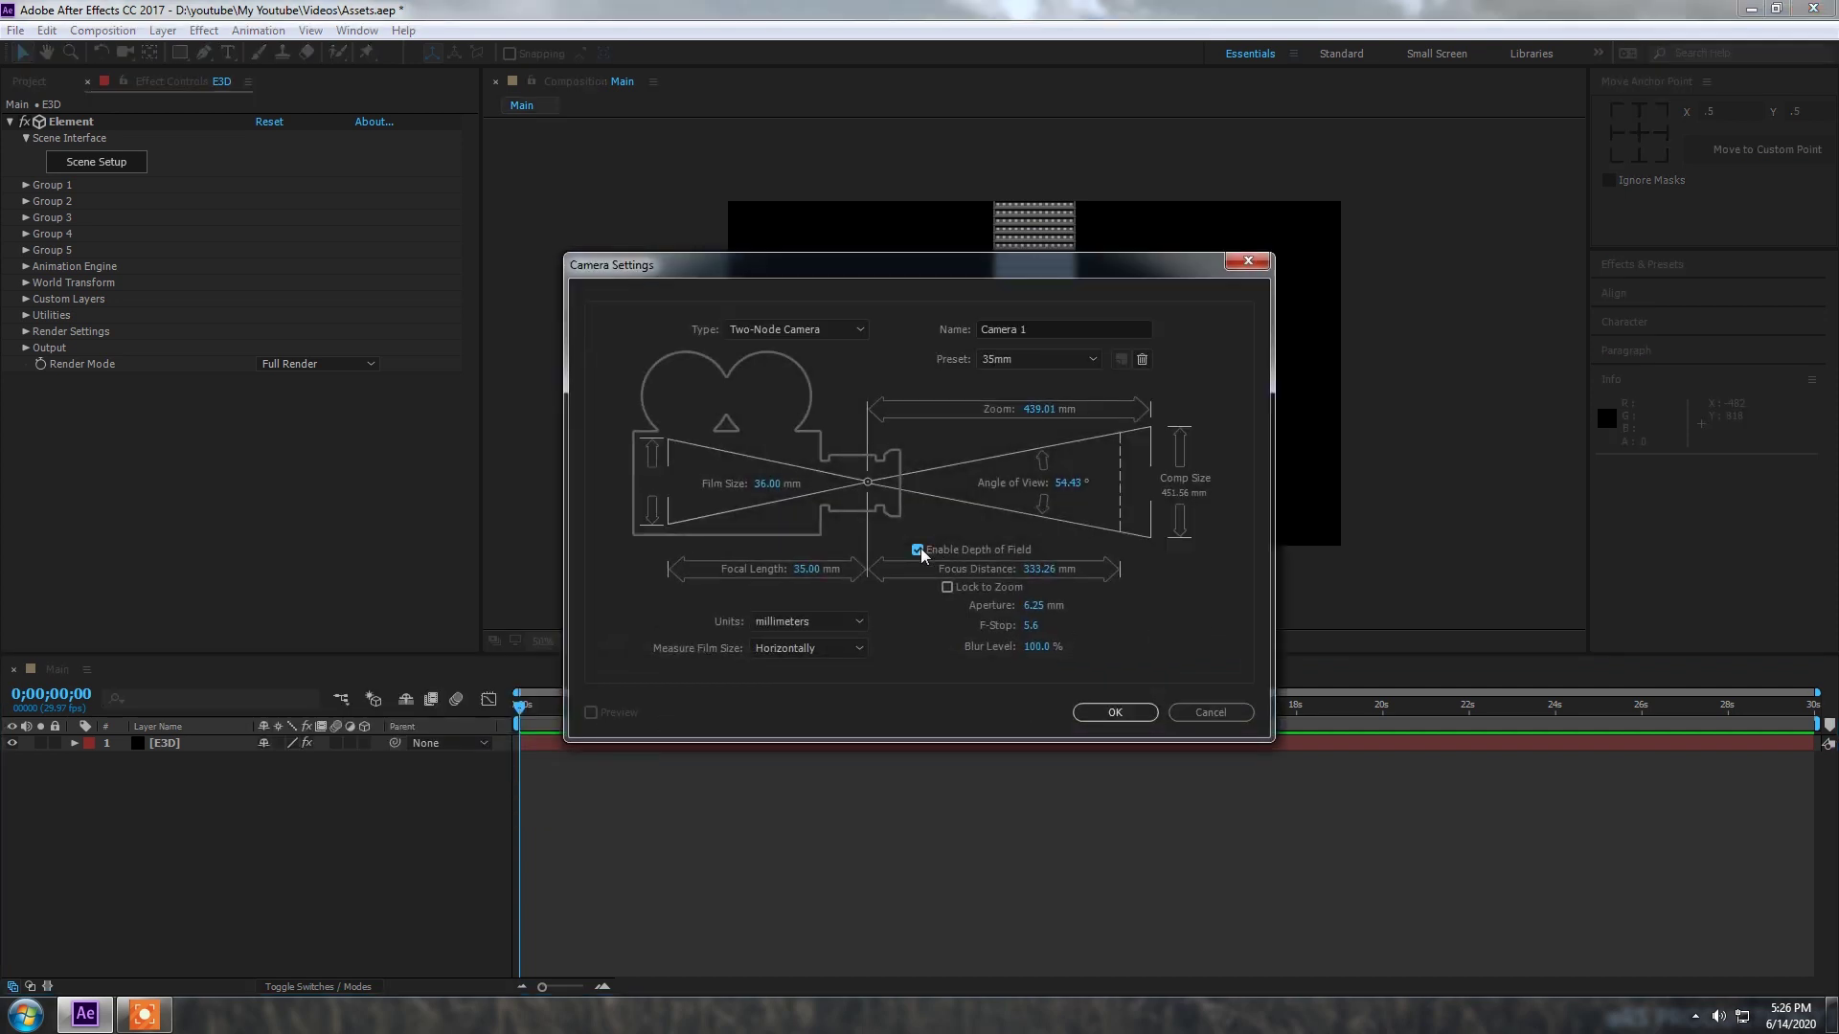
pyautogui.click(1114, 711)
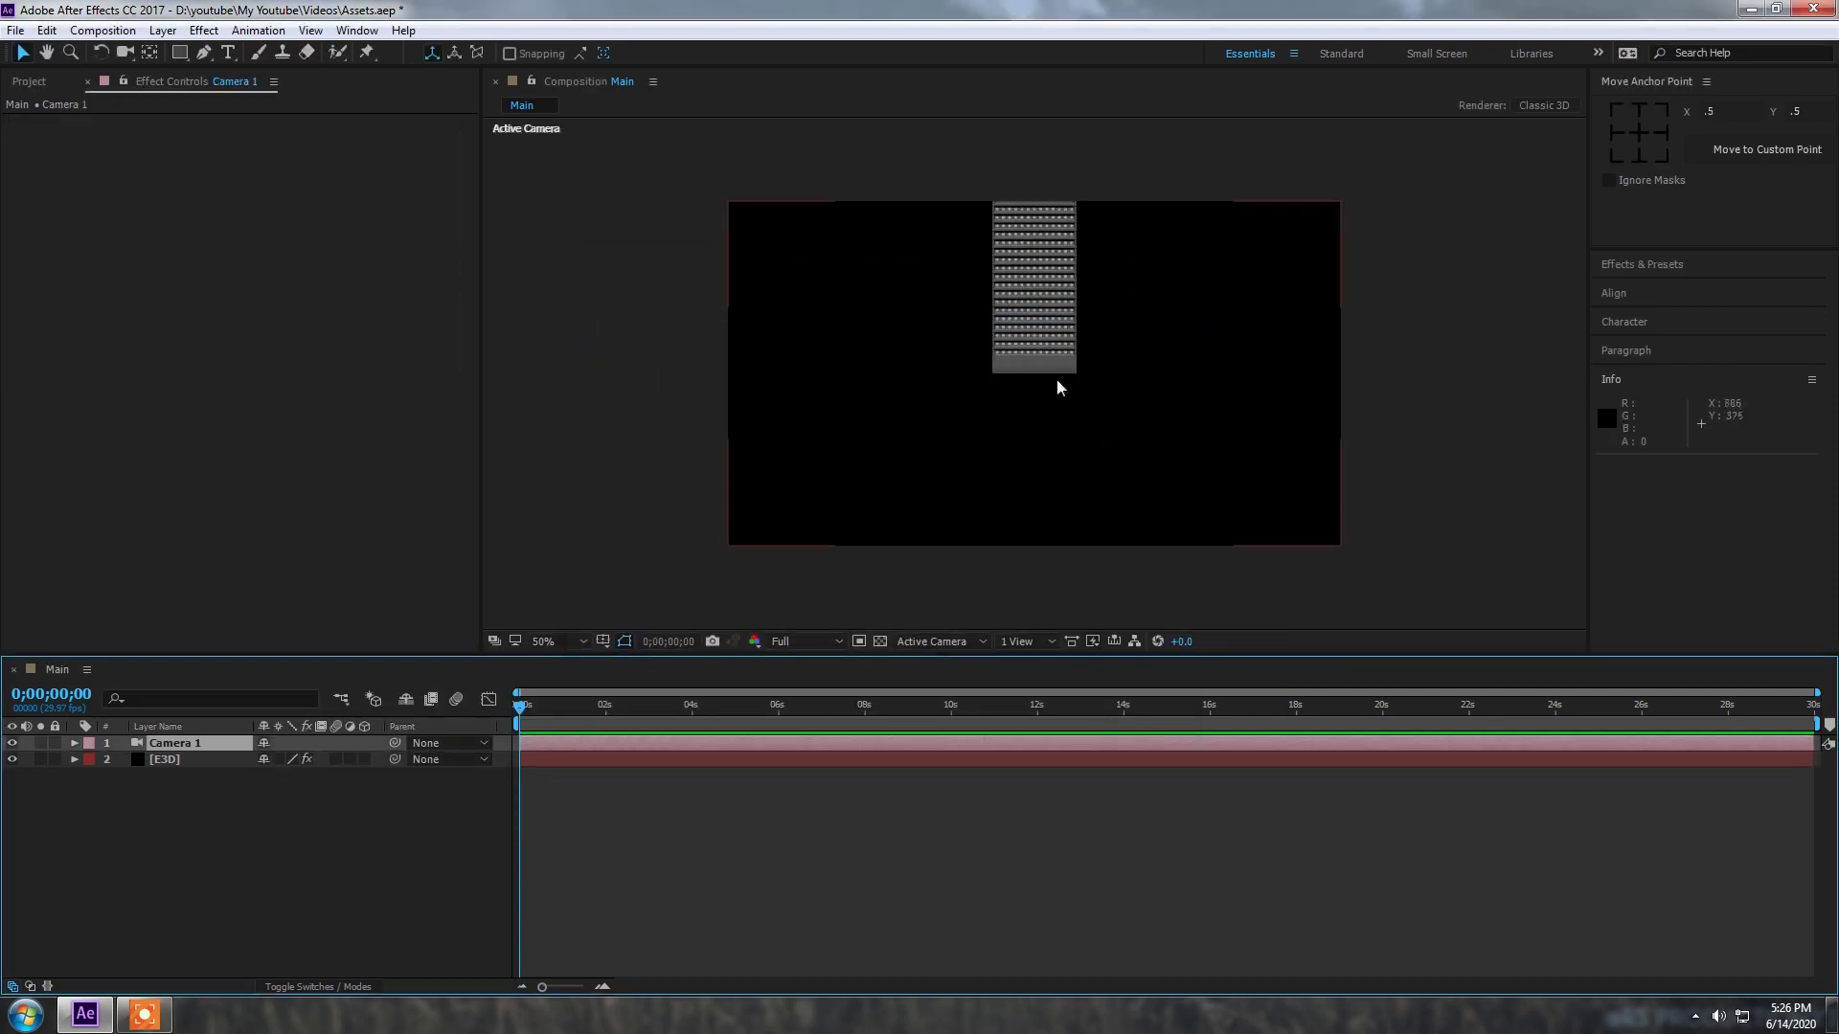
pyautogui.press('c')
pyautogui.moveTo(1048, 342); pyautogui.dragTo(1102, 441)
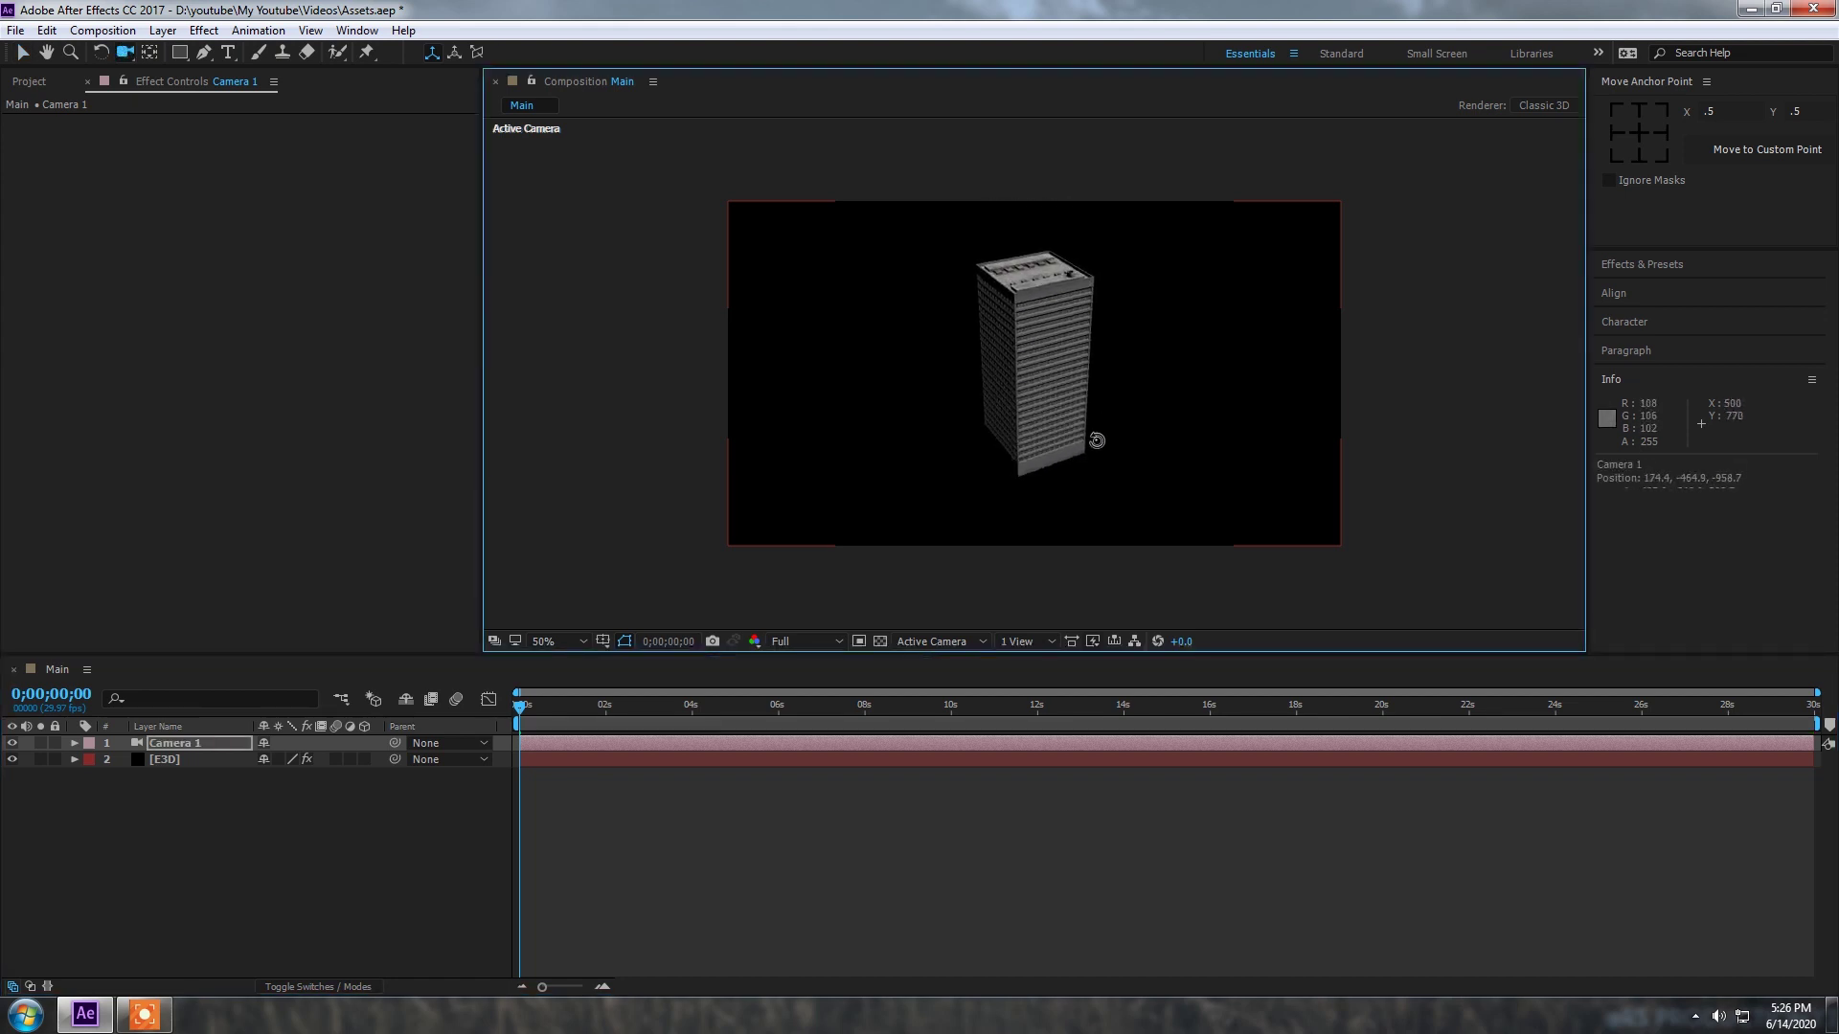
# Step: Set the Group 1 particle count to 3 in the E3D layer's Element effect
pyautogui.click(201, 760)
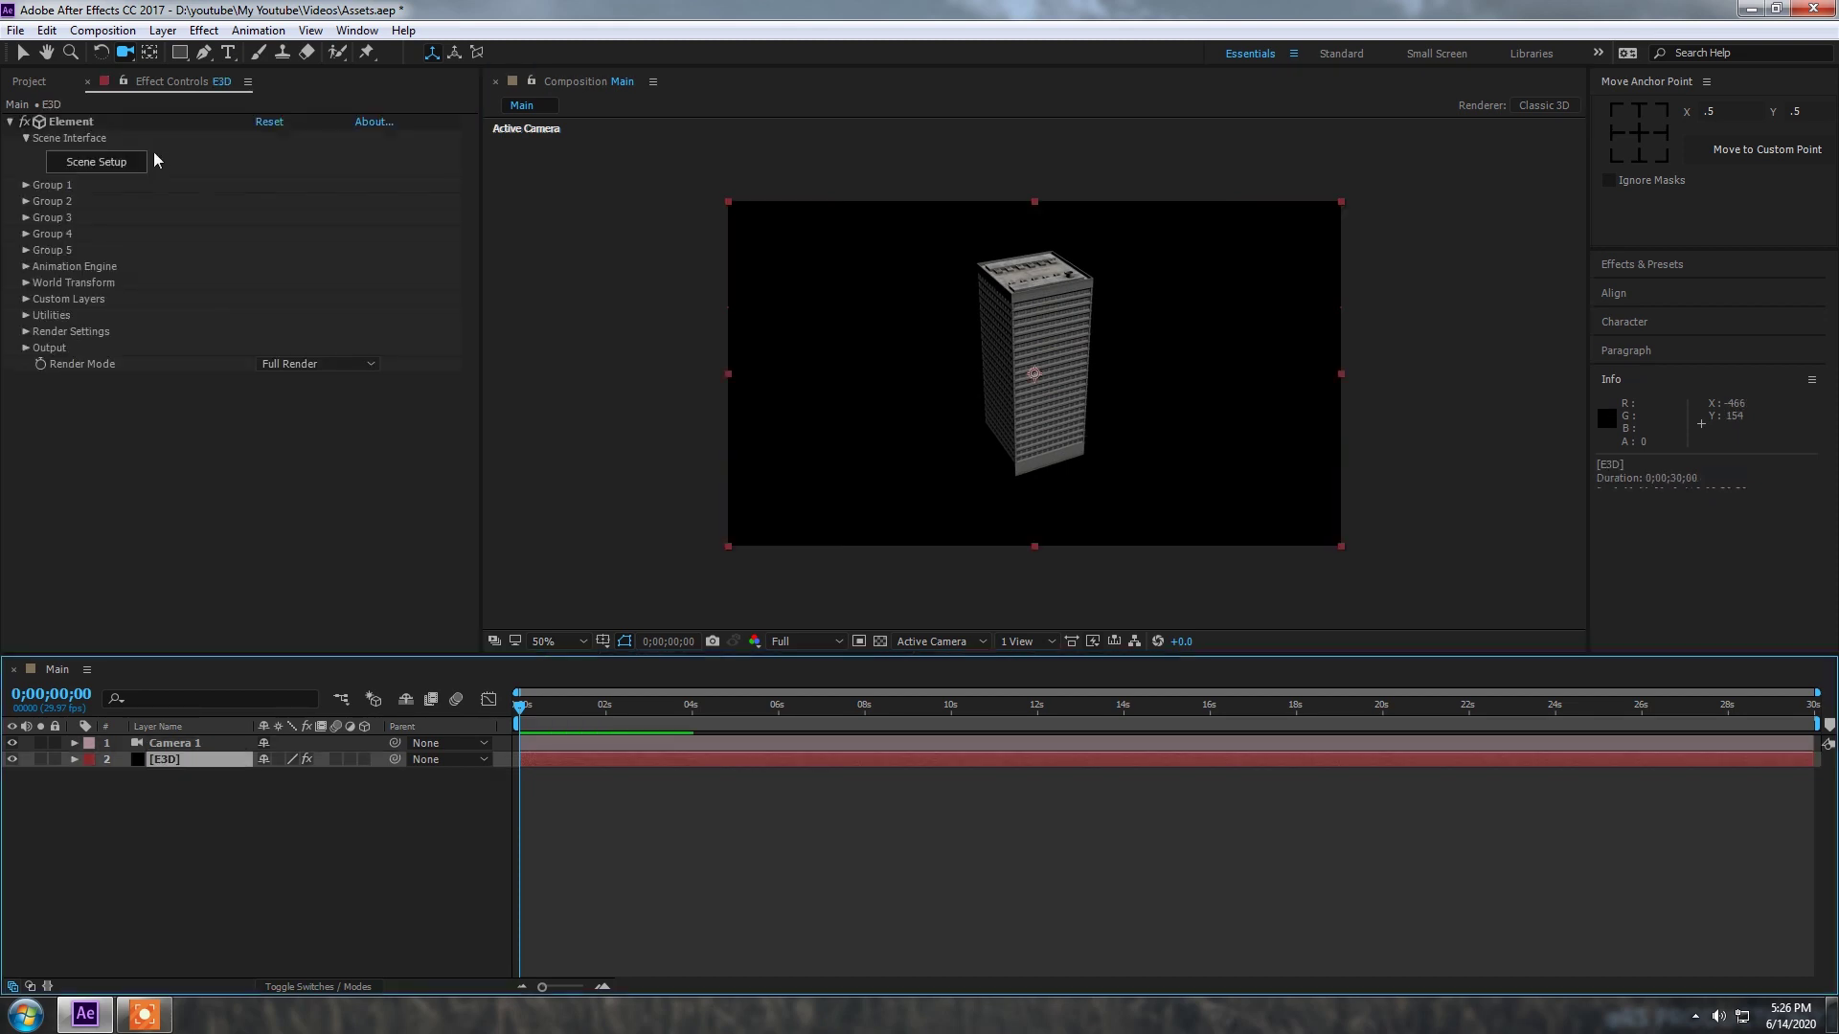
pyautogui.click(26, 185)
pyautogui.click(42, 219)
pyautogui.click(260, 235)
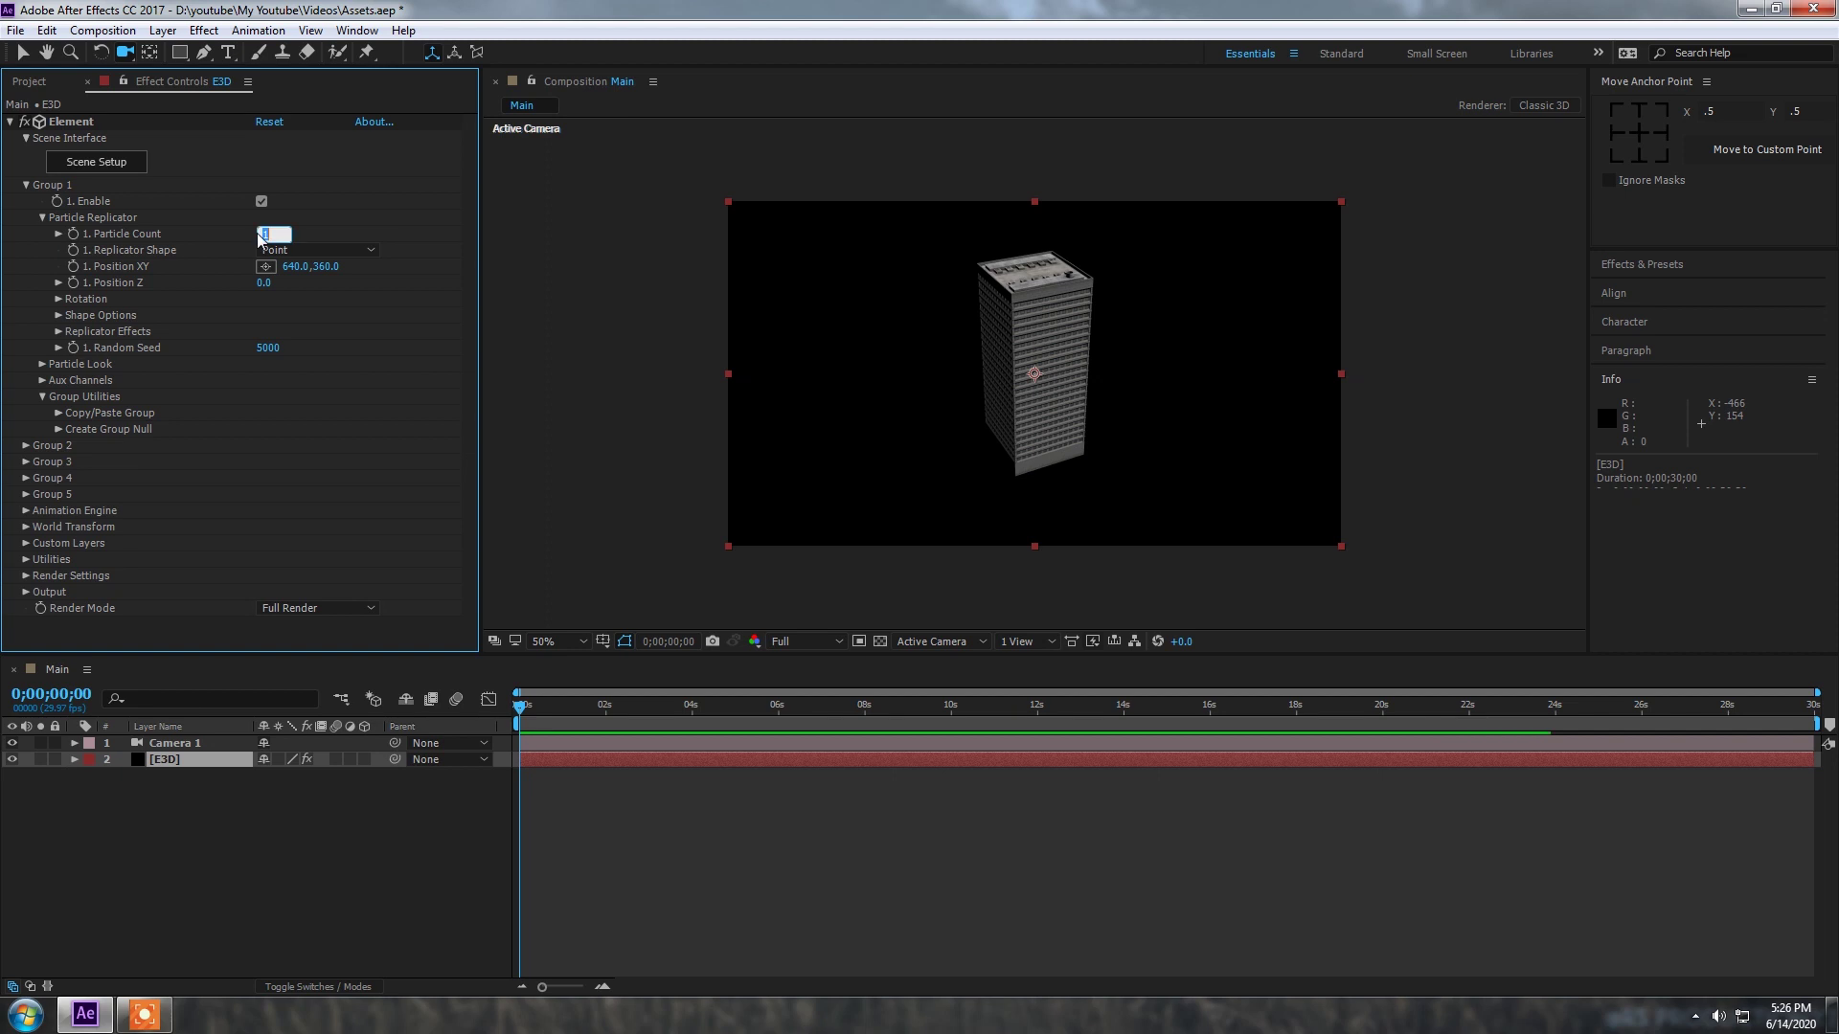
pyautogui.write('3')
pyautogui.press('Return')
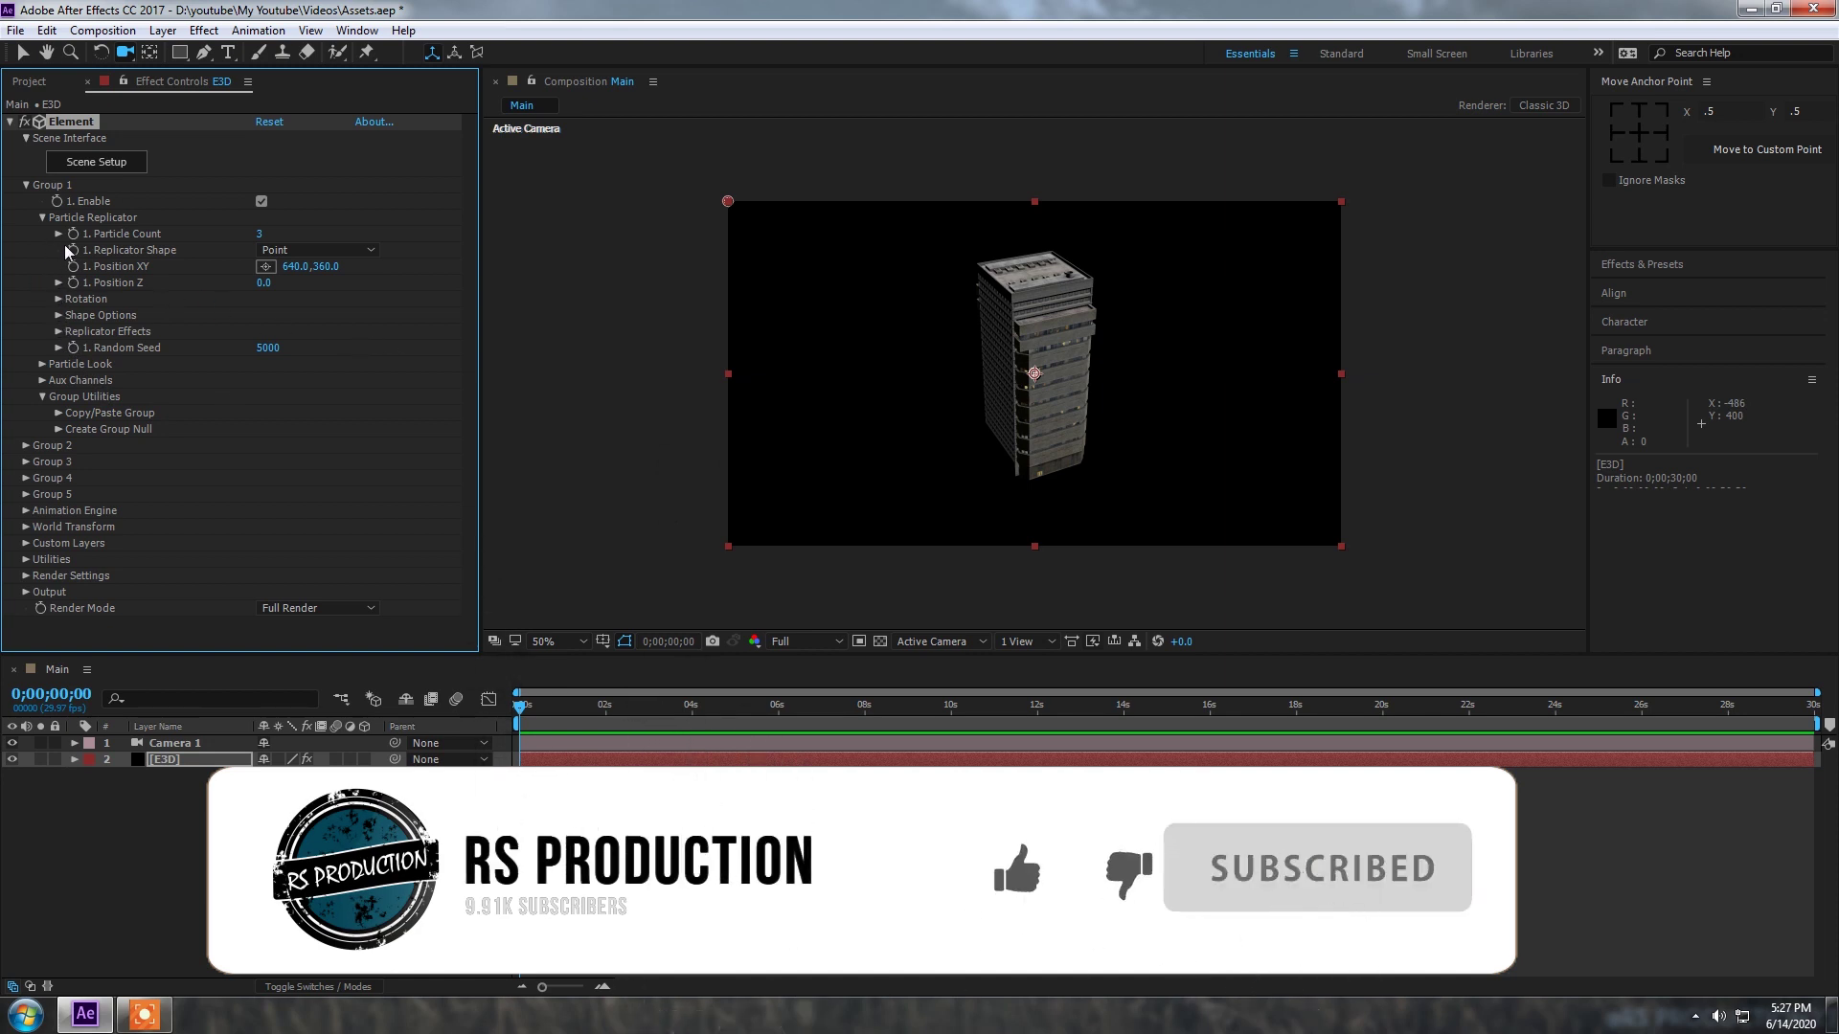
# Step: Set the Group 1 replicator shape to 3D Grid
pyautogui.click(43, 365)
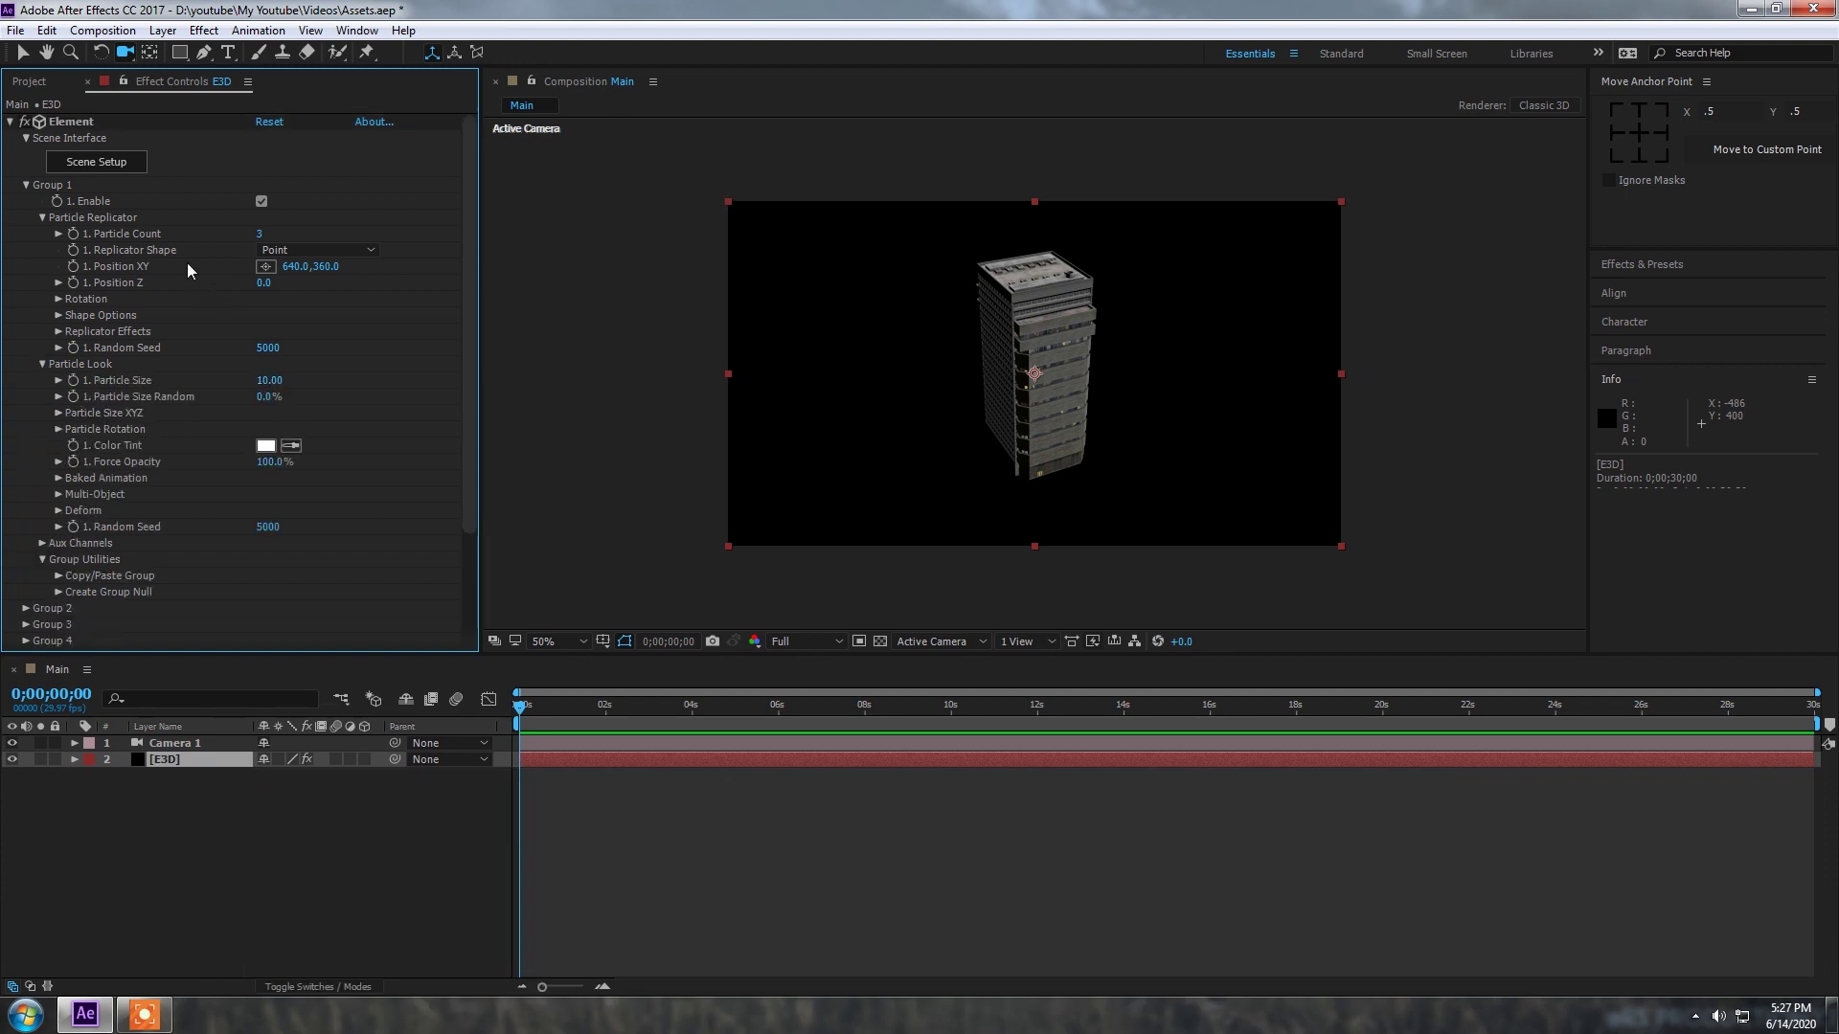
pyautogui.click(56, 229)
pyautogui.click(56, 230)
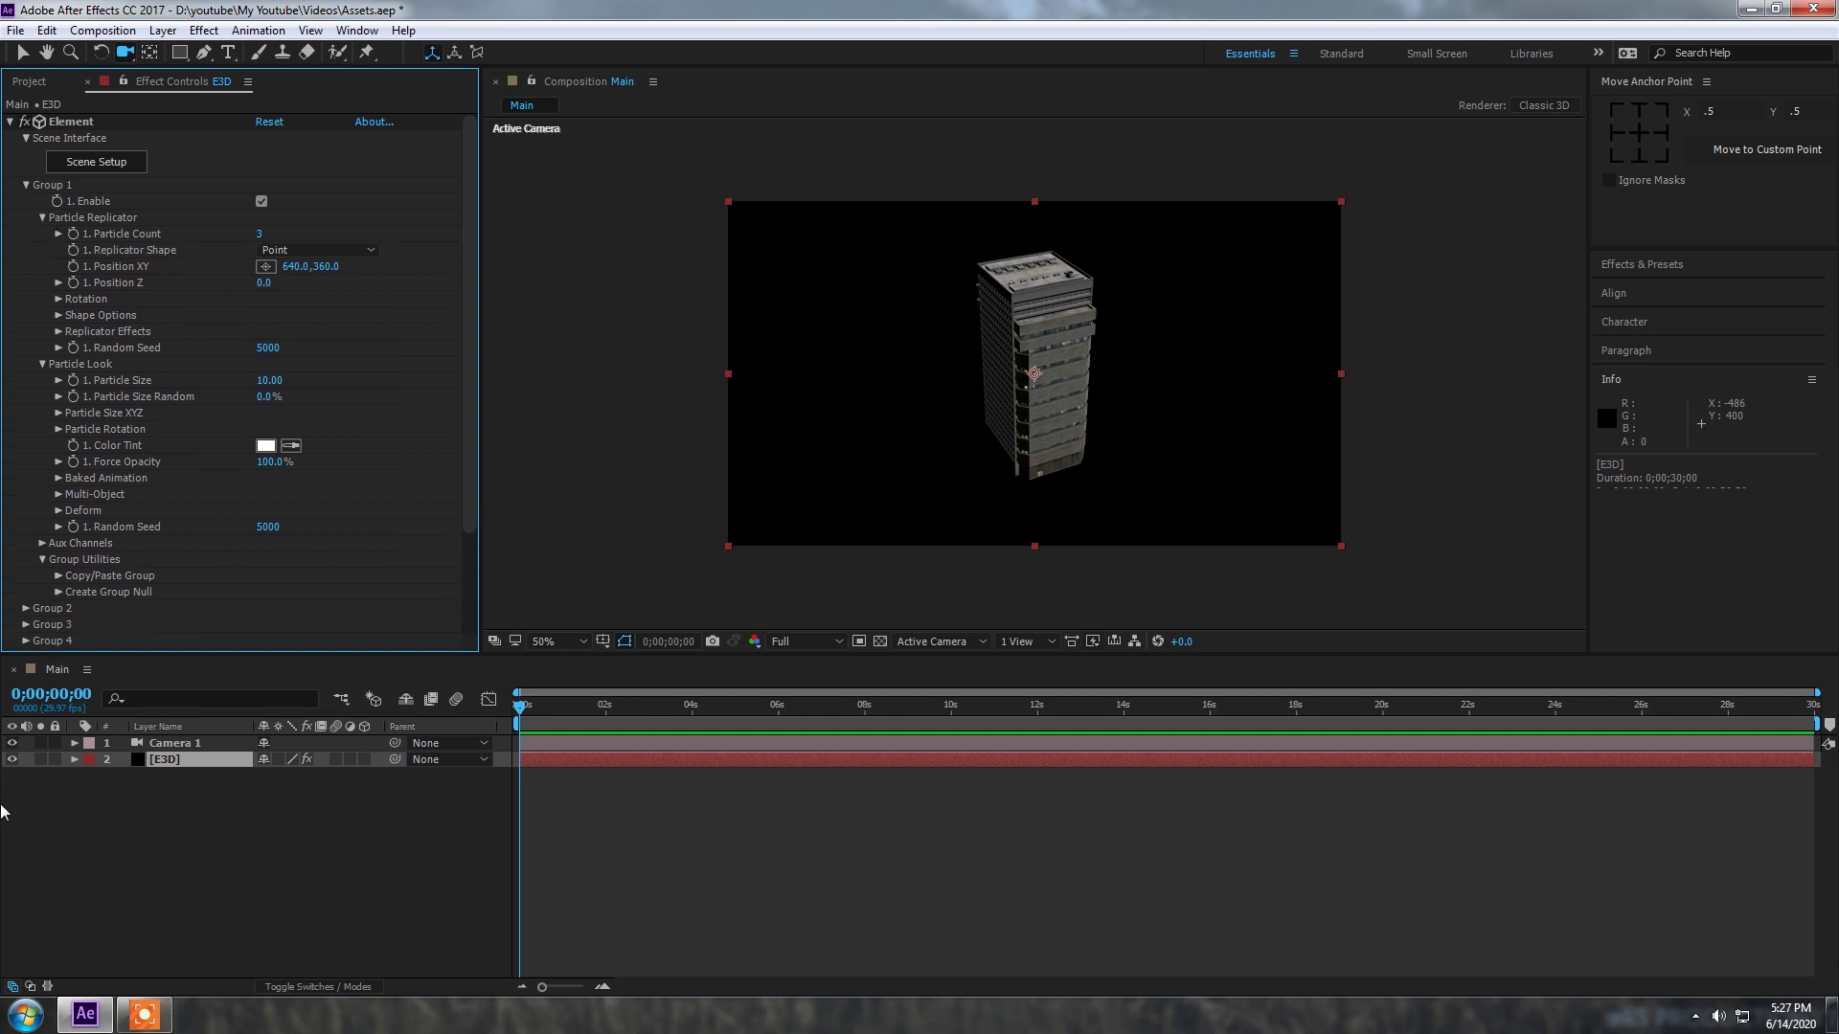
pyautogui.click(58, 284)
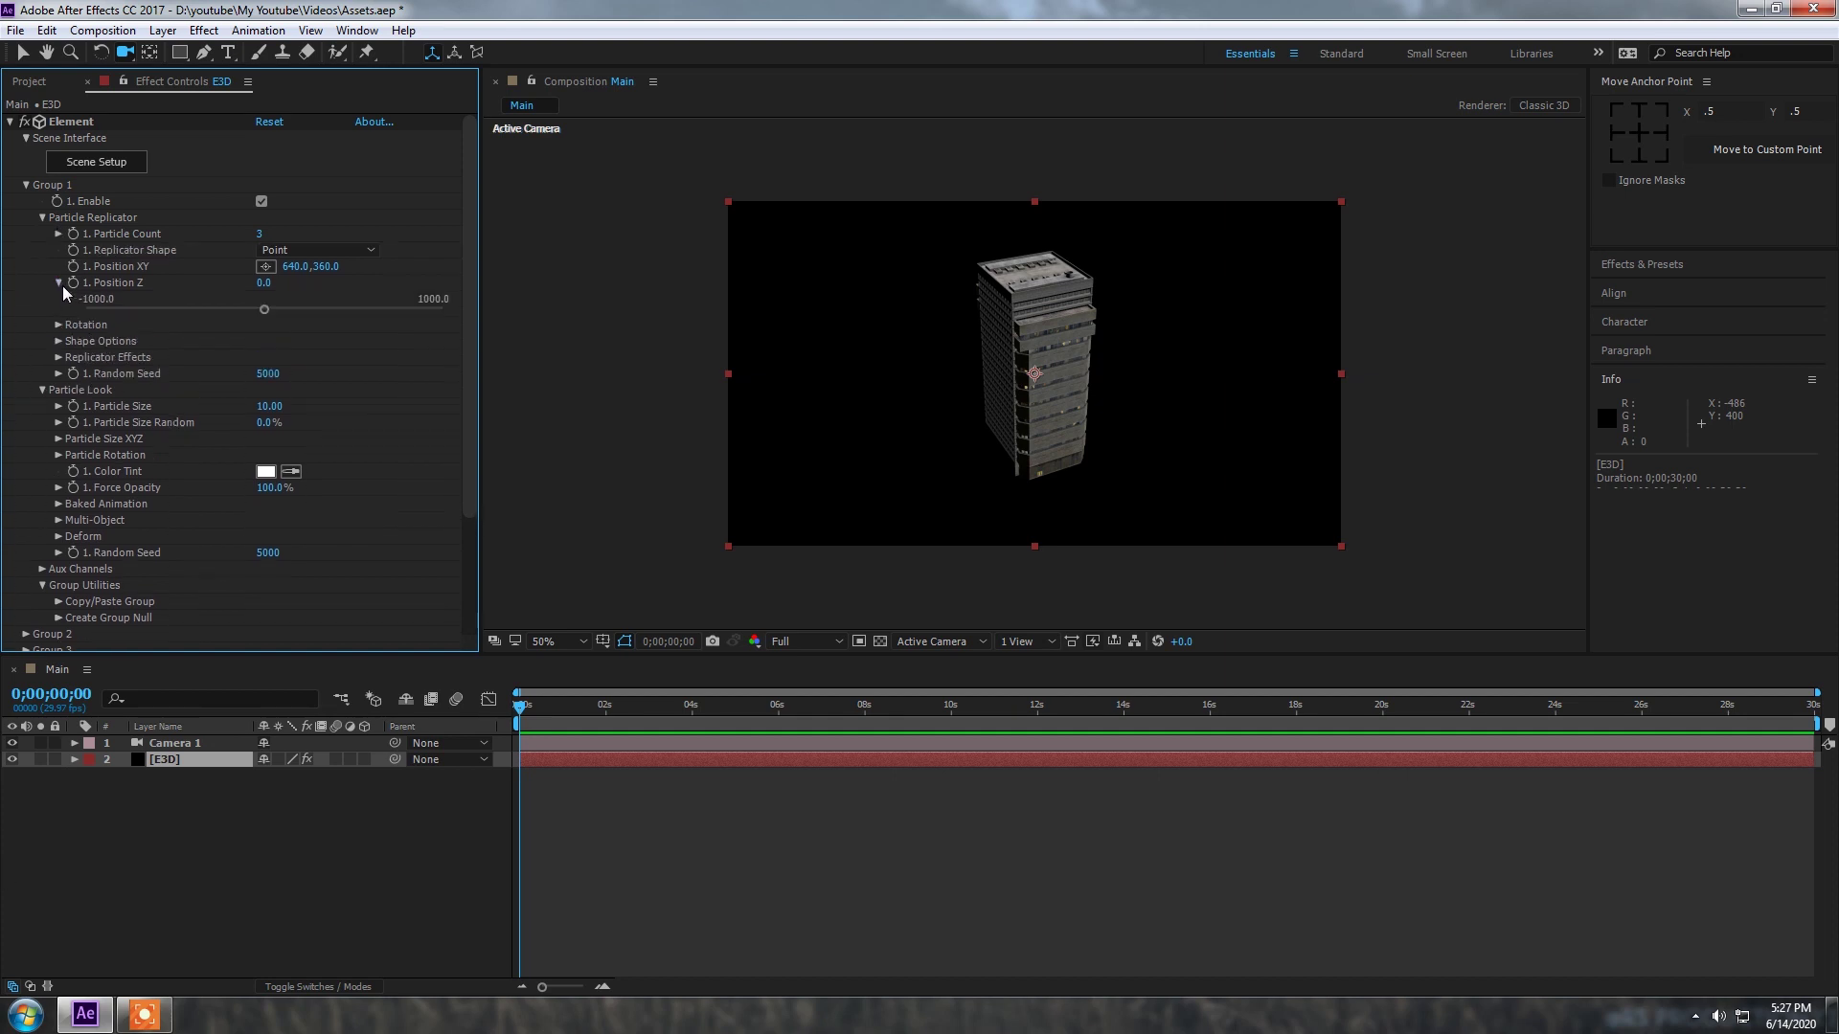
pyautogui.click(297, 250)
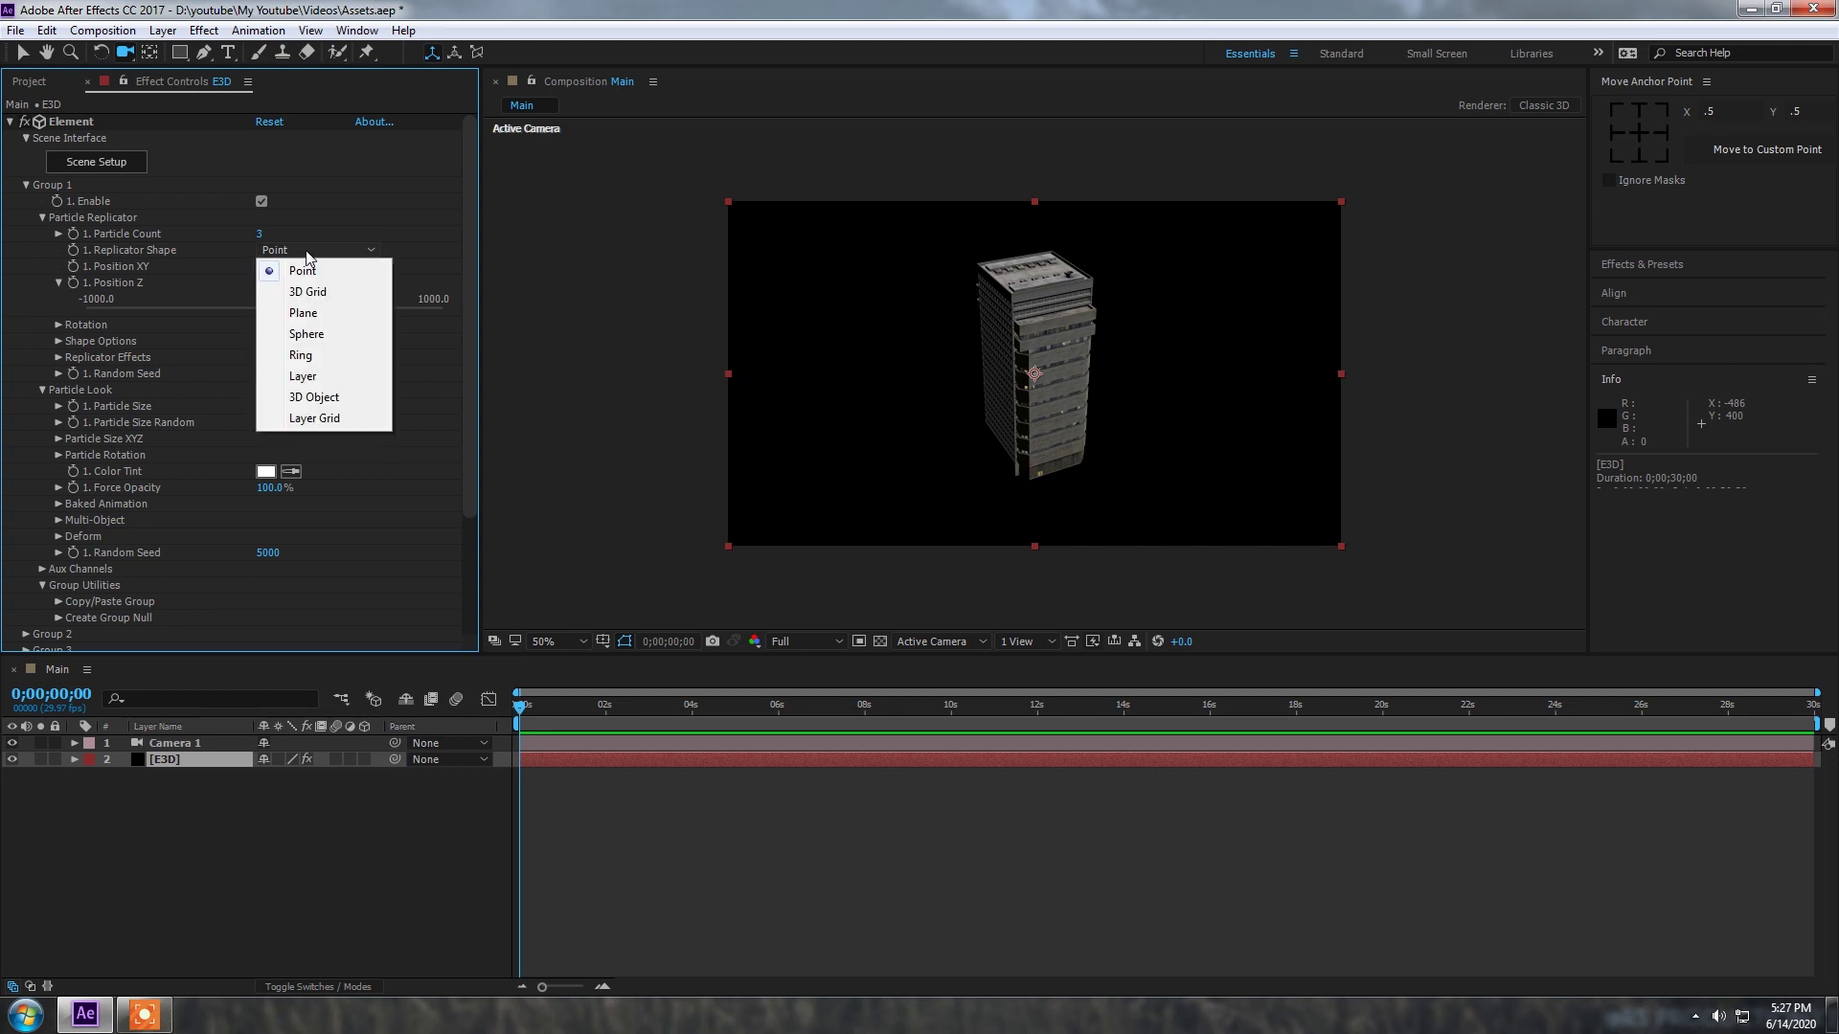
pyautogui.click(302, 299)
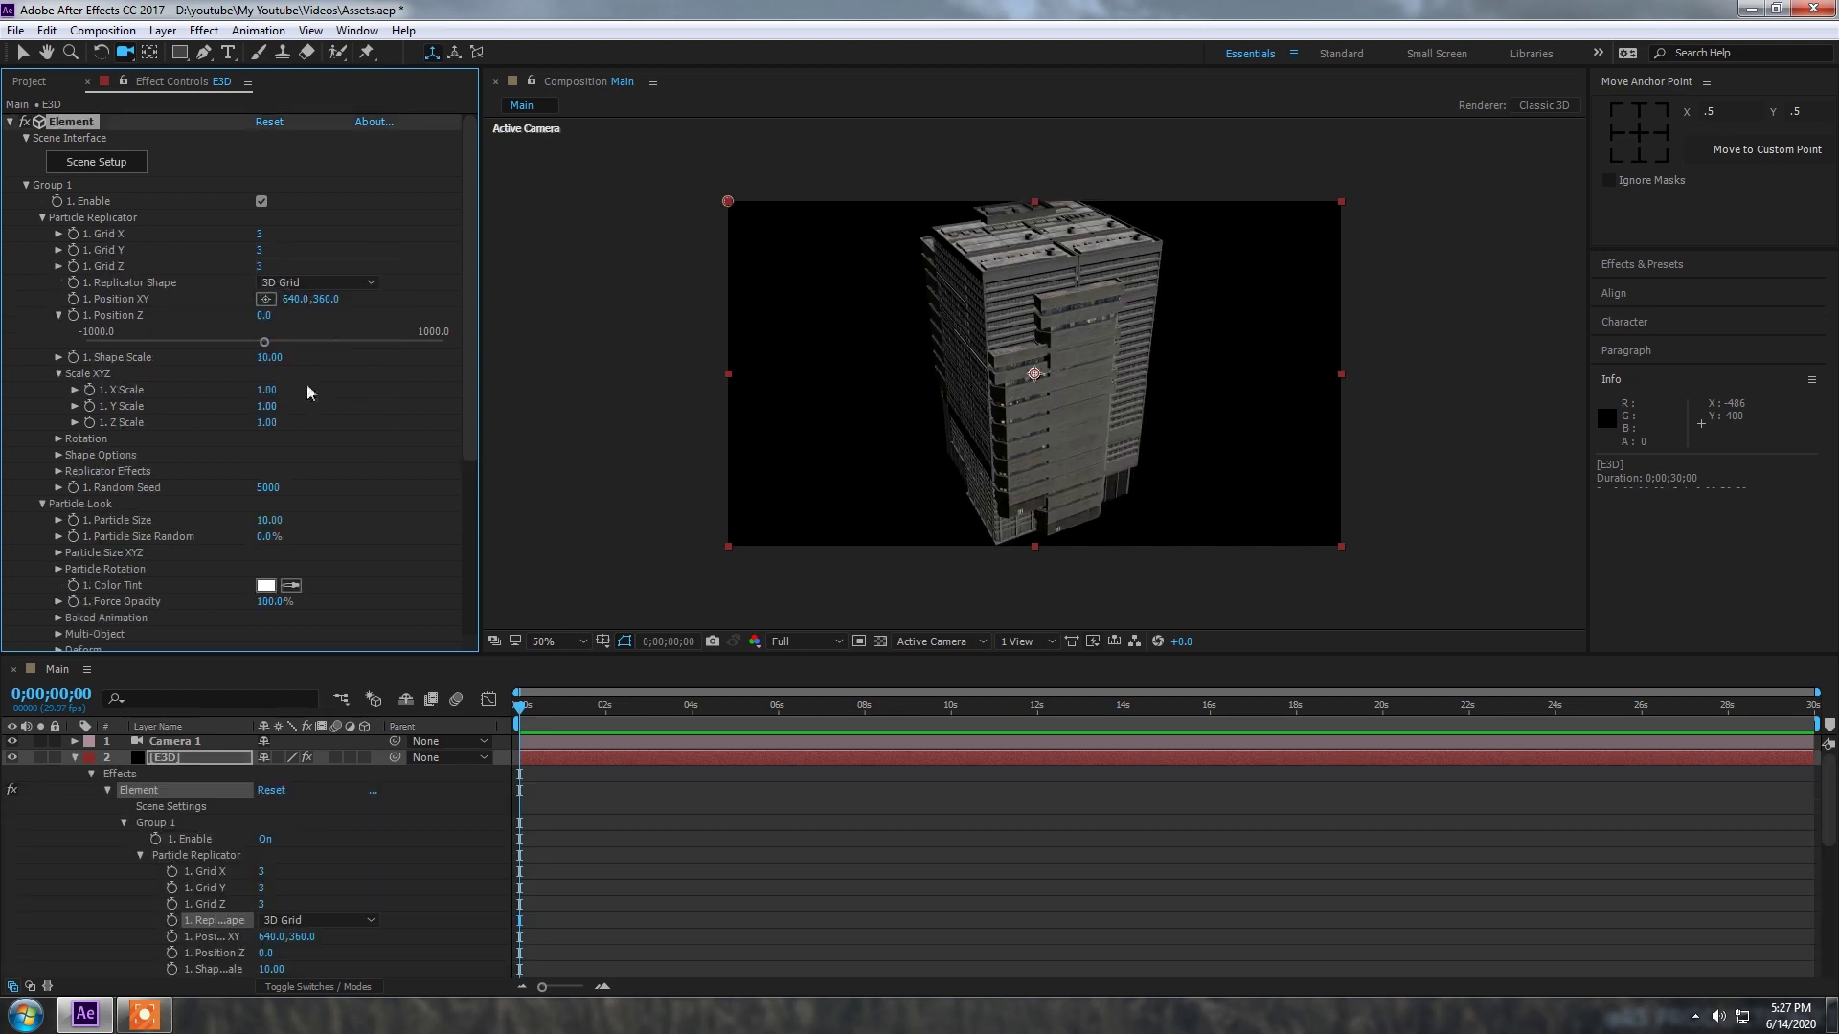
# Step: Dolly the camera back slightly so the whole building cluster fits in the frame
pyautogui.scroll(-2, 1084, 412)
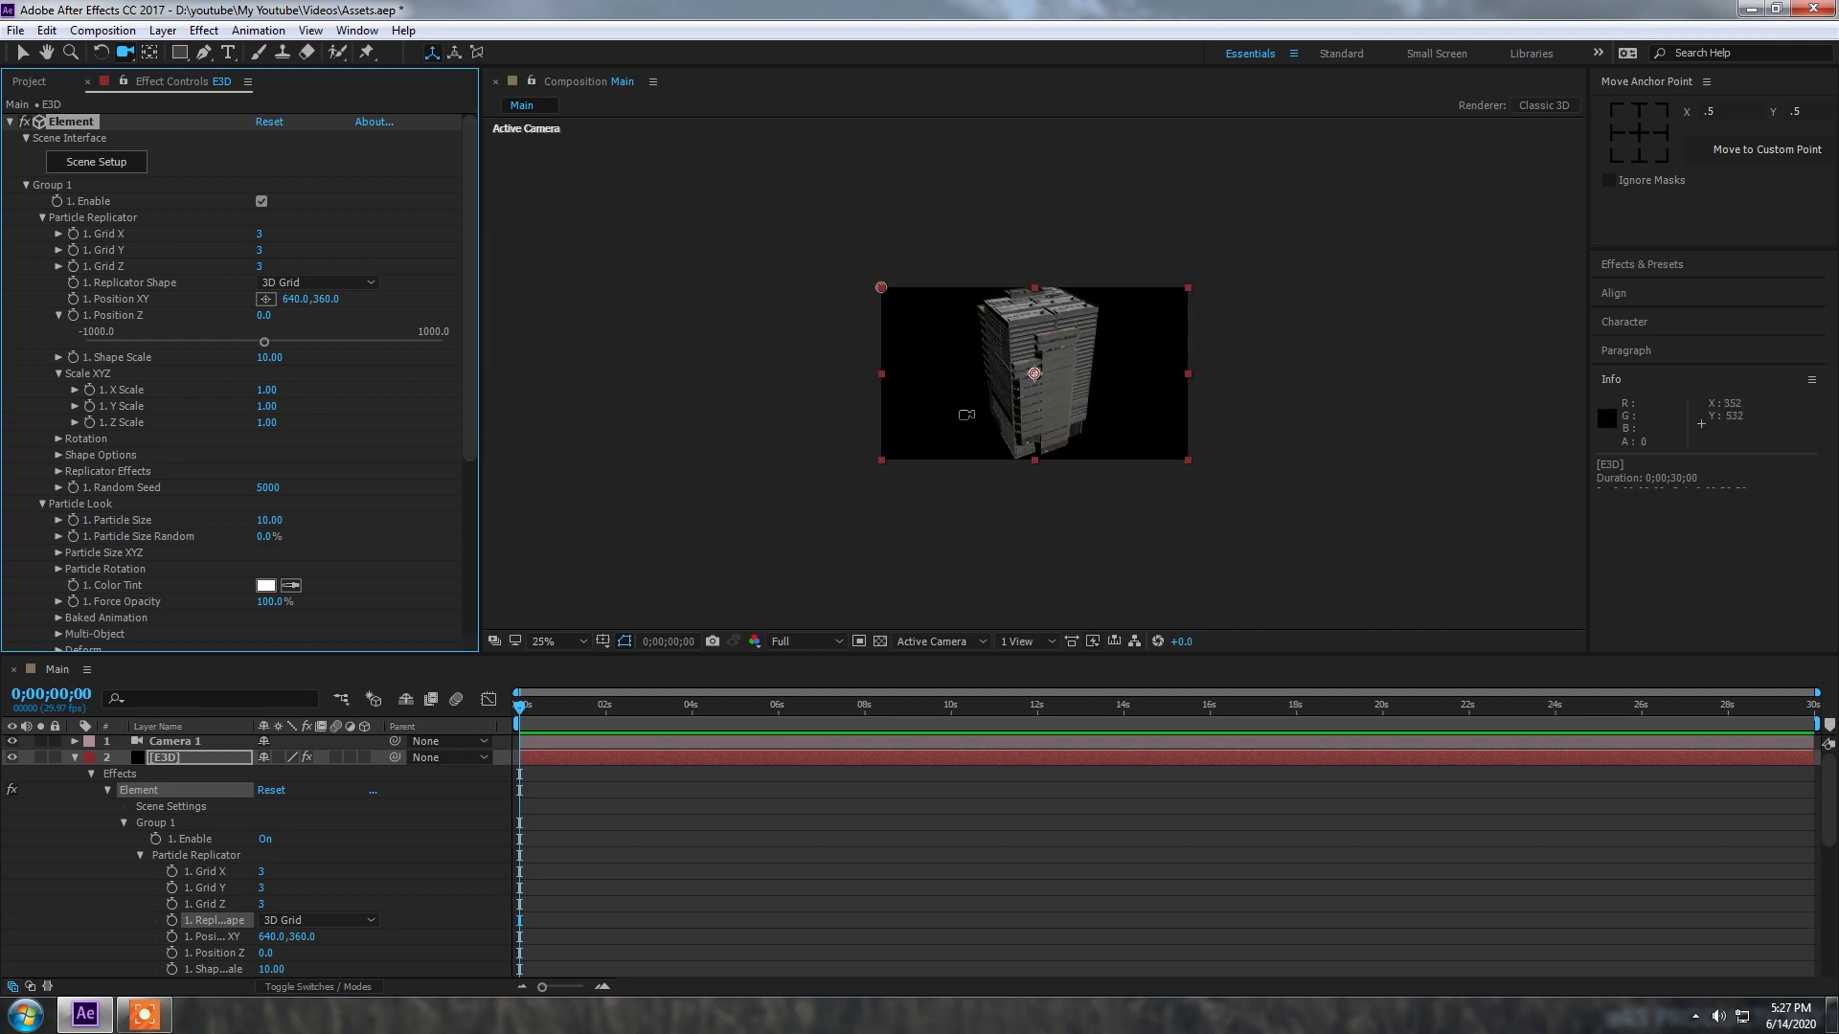
pyautogui.click(1073, 345)
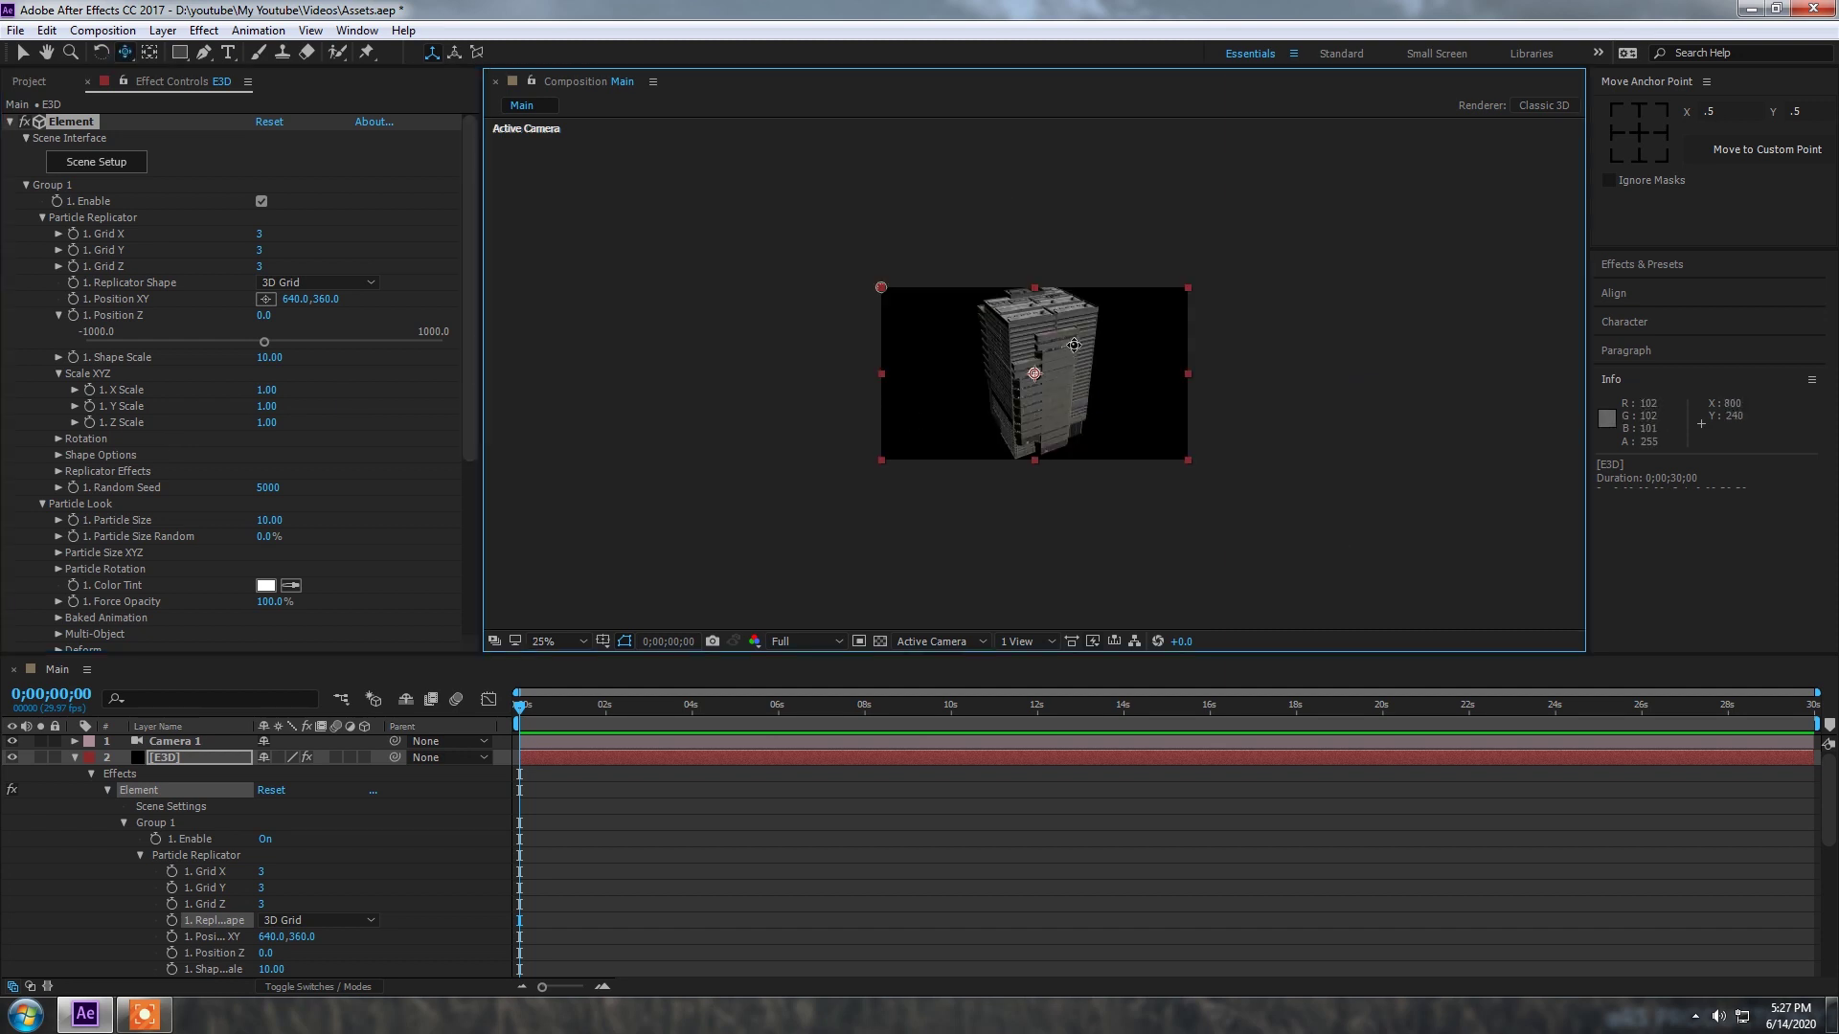
pyautogui.moveTo(1075, 345); pyautogui.dragTo(1107, 364)
pyautogui.scroll(2, 1107, 364)
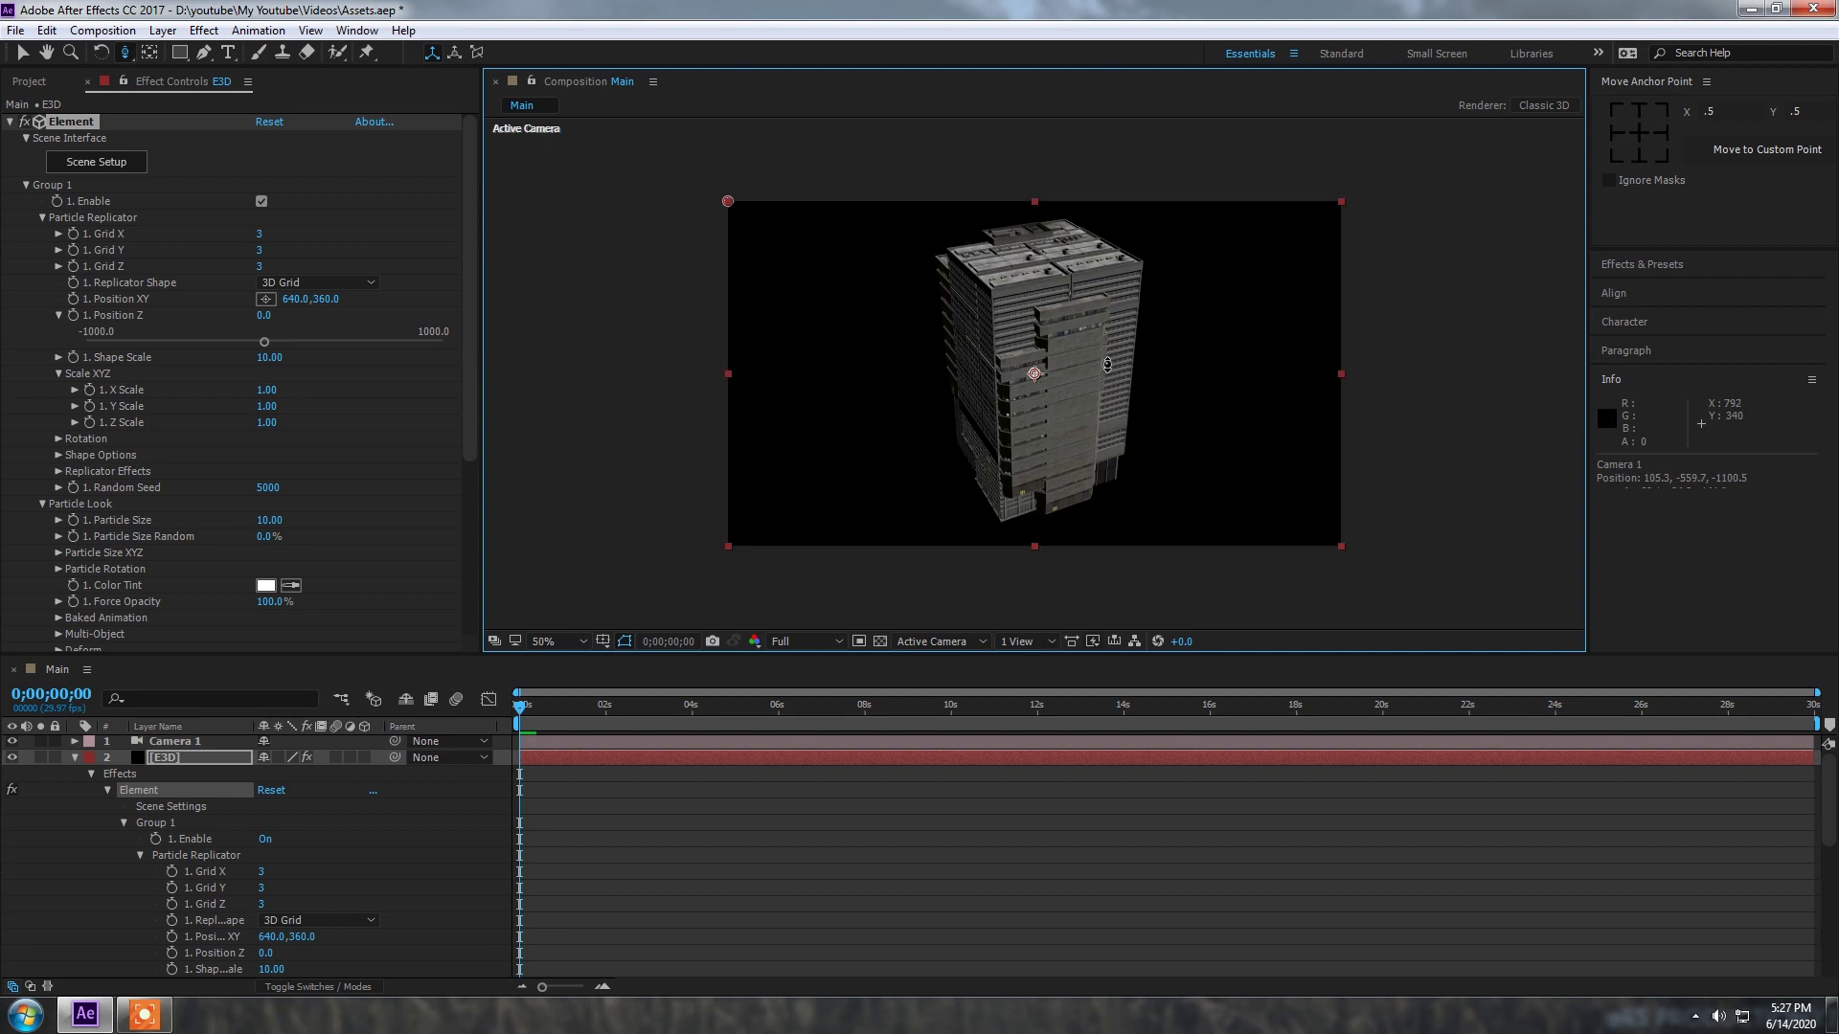
# Step: Spread the replicated buildings with an X scale of 3.40, a Y scale of 0 and a Z scale of 4.70
pyautogui.click(267, 406)
pyautogui.moveTo(266, 389); pyautogui.dragTo(287, 390)
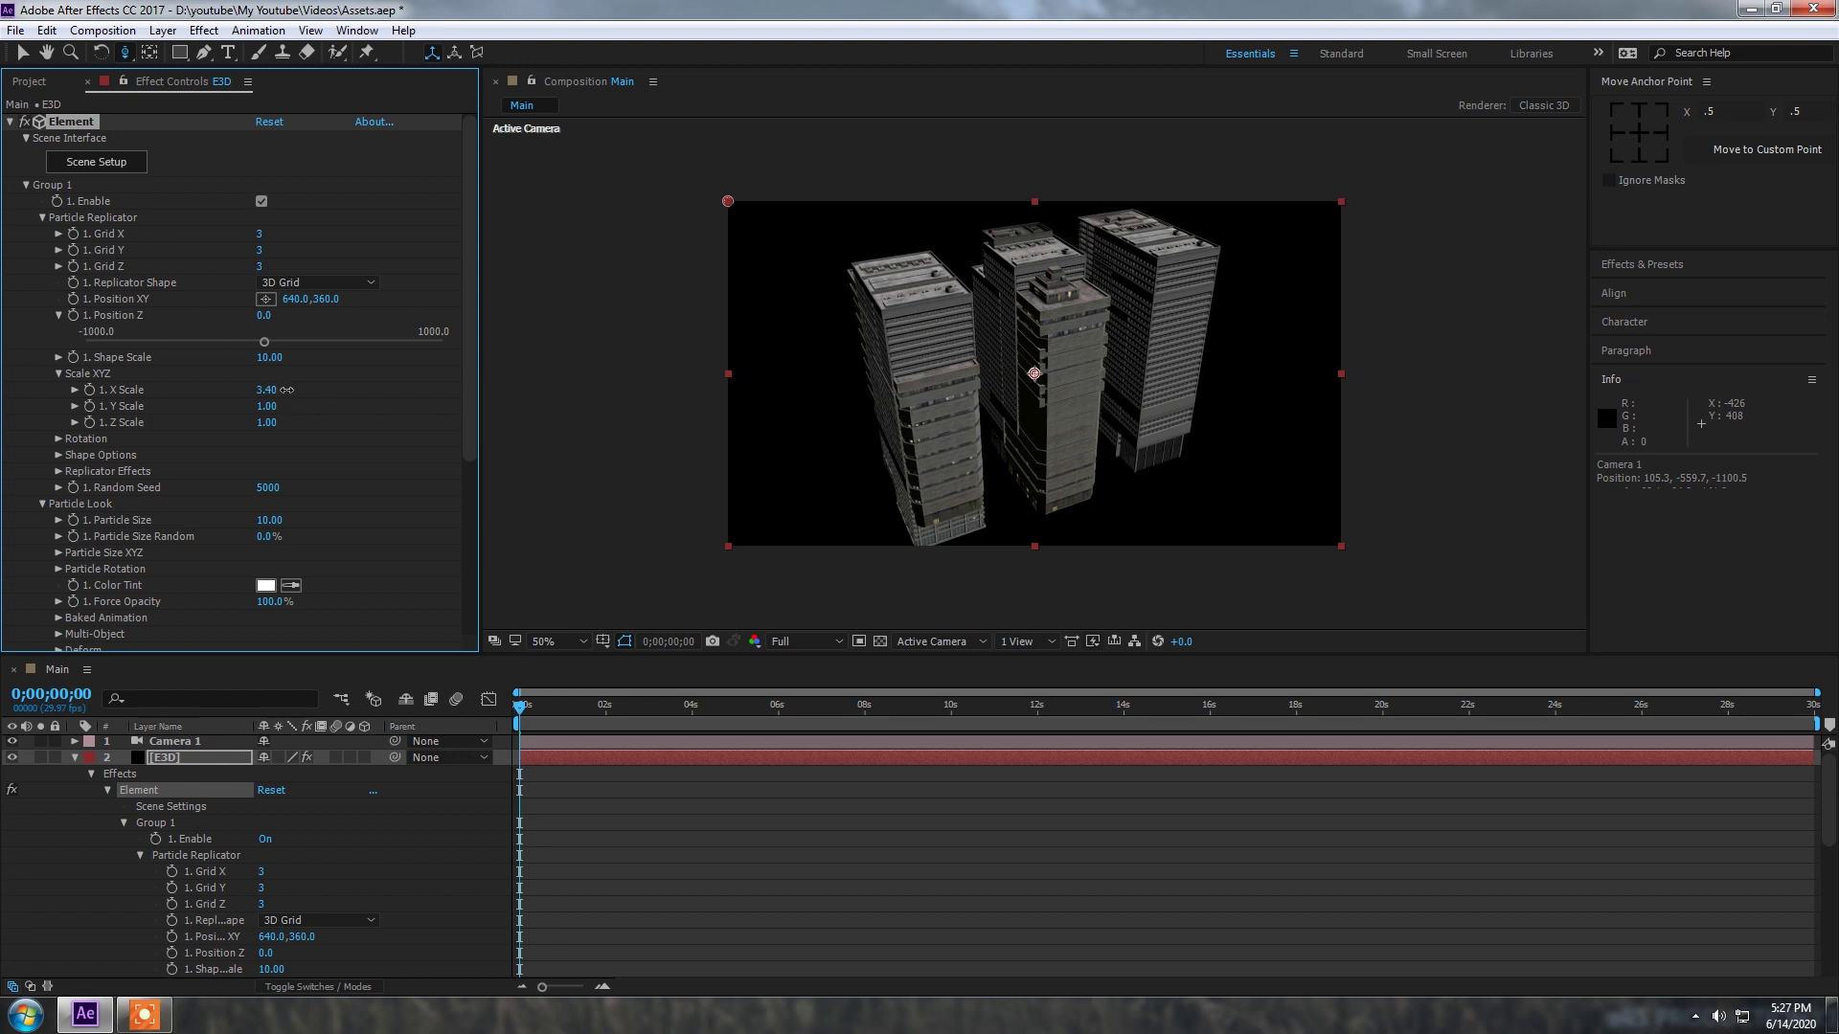
pyautogui.moveTo(273, 406); pyautogui.dragTo(289, 406)
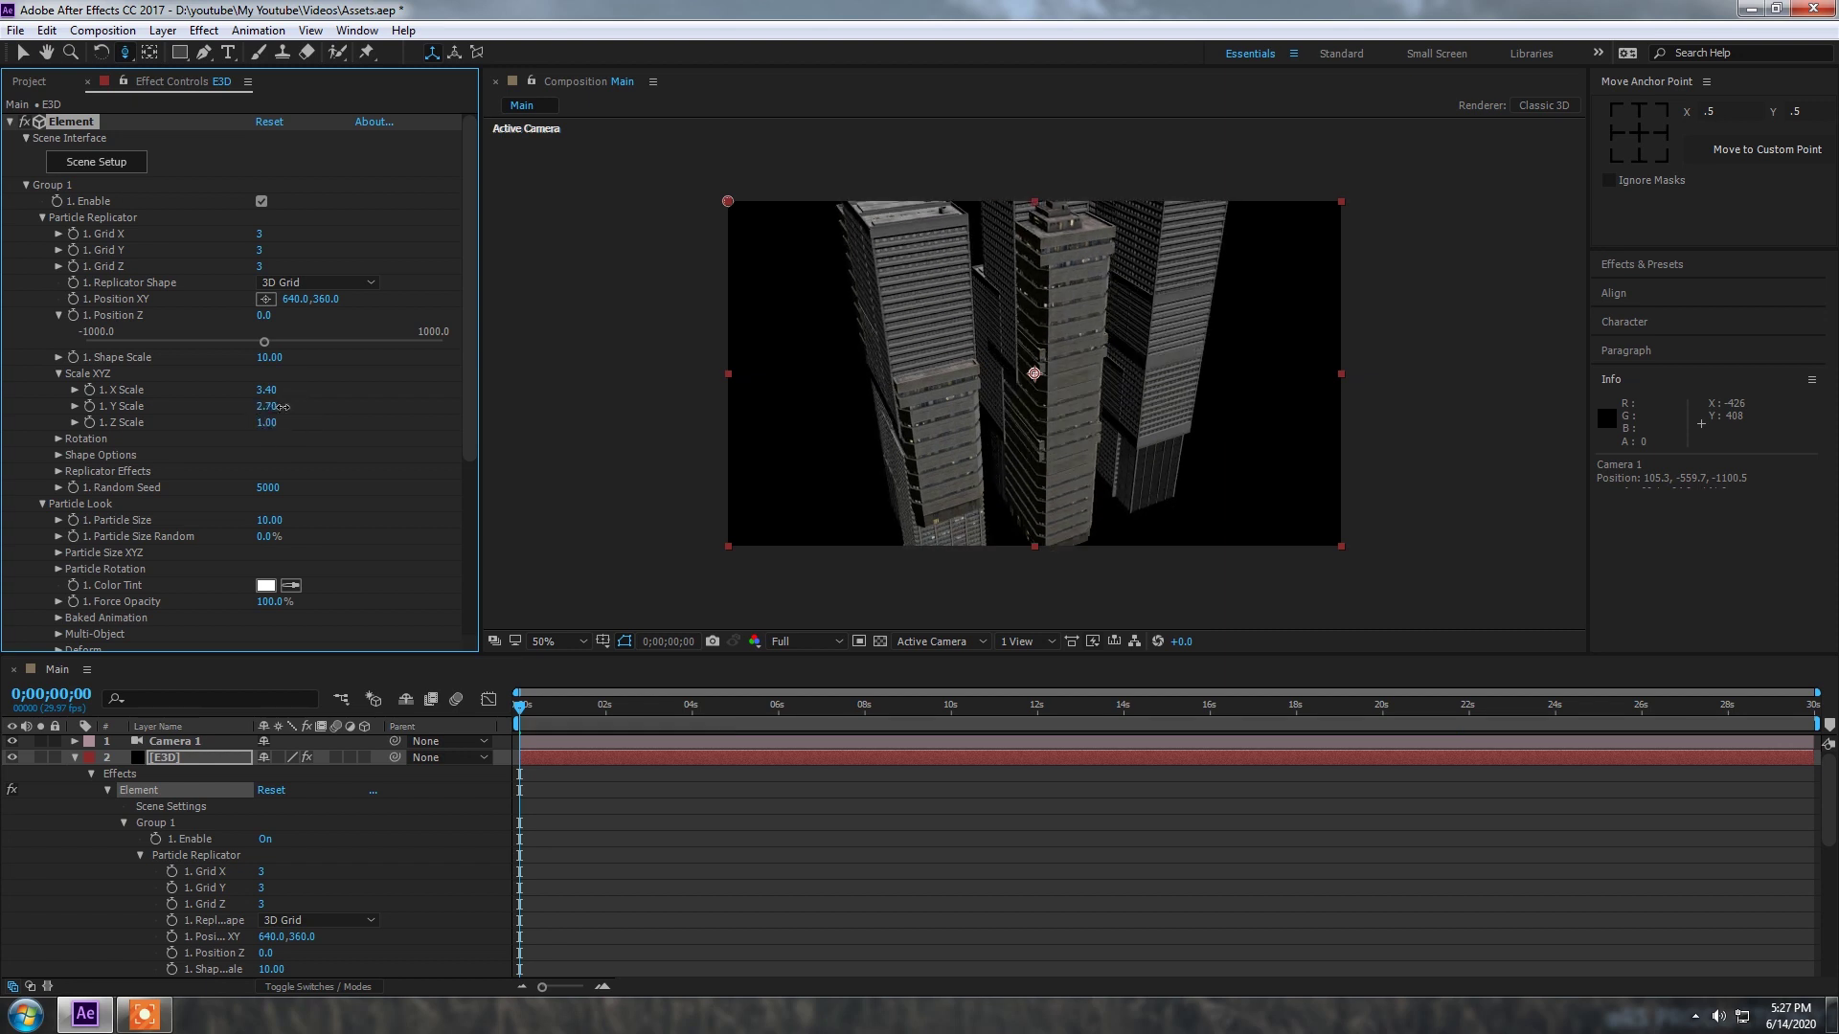
pyautogui.hotkey('ctrl', 'z')
pyautogui.write('0')
pyautogui.press('Return')
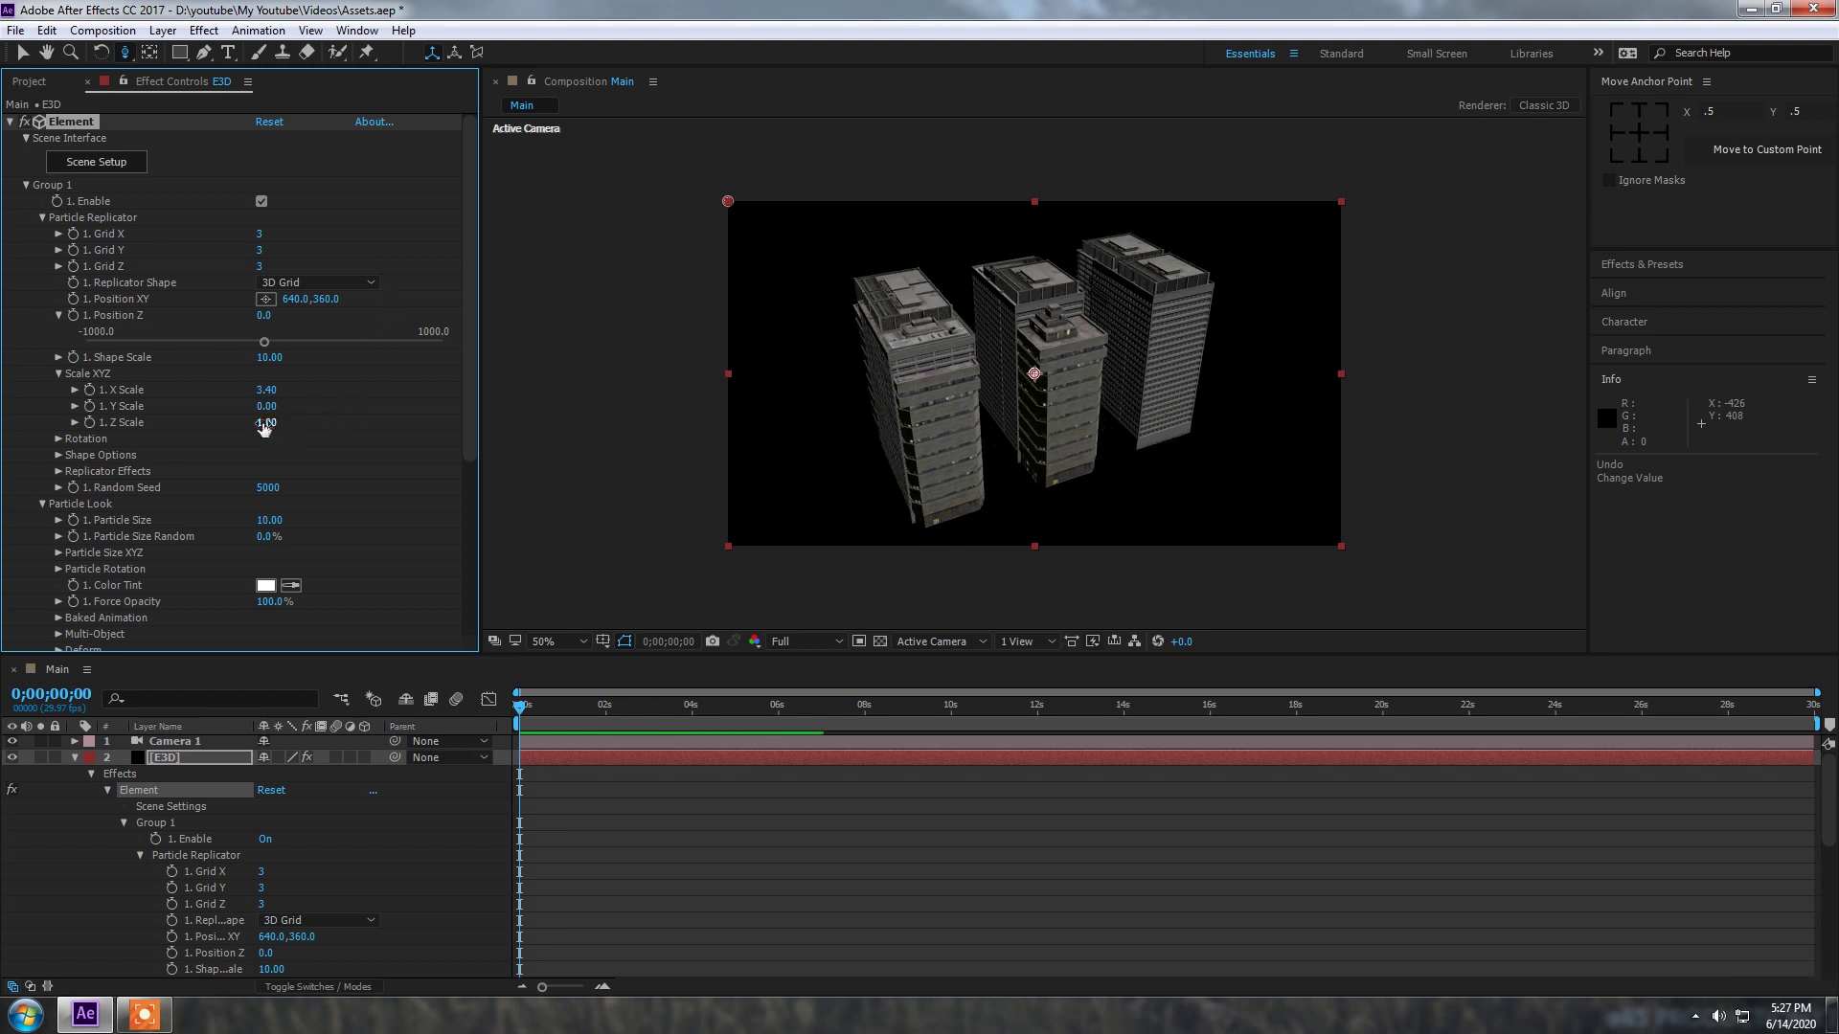
pyautogui.moveTo(273, 422); pyautogui.dragTo(290, 413)
# Step: Set Grid X, Grid Y and Grid Z to 5 and widen the spacing with X scale 4.40 and Z scale 5.30
pyautogui.click(260, 235)
pyautogui.write('5')
pyautogui.press('Return')
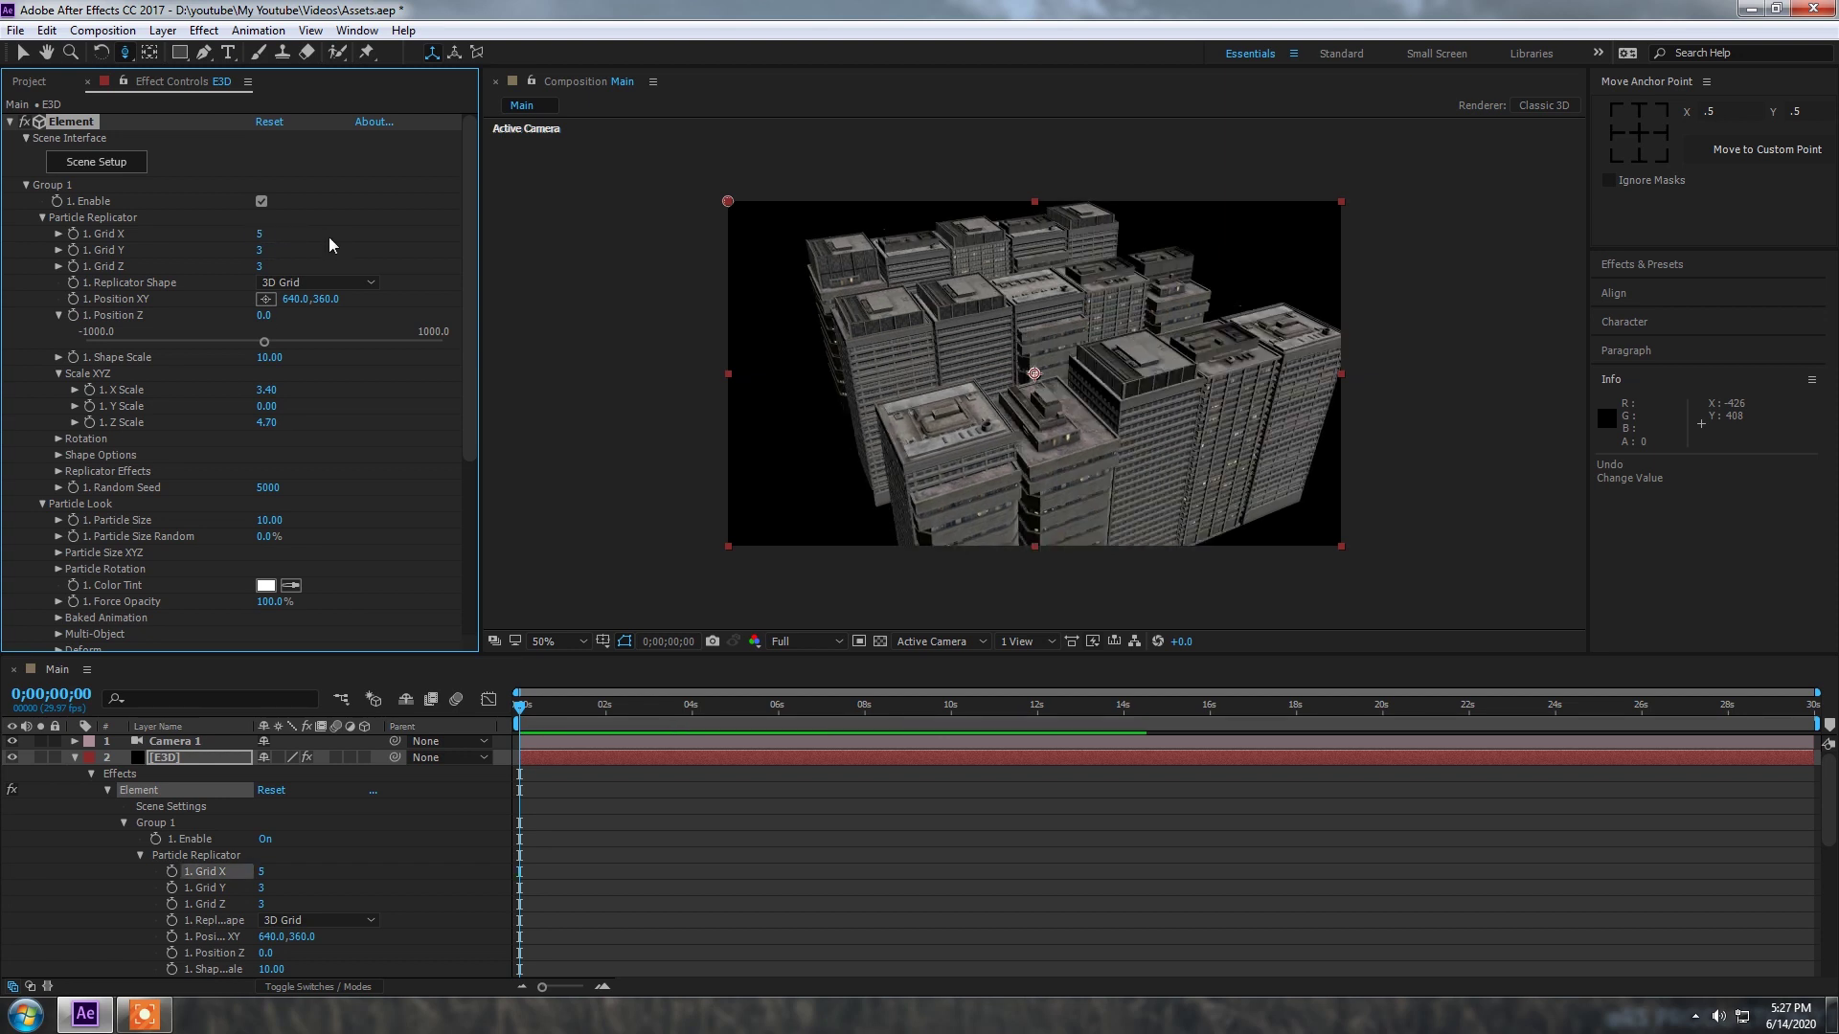
pyautogui.write('5')
pyautogui.press('Return')
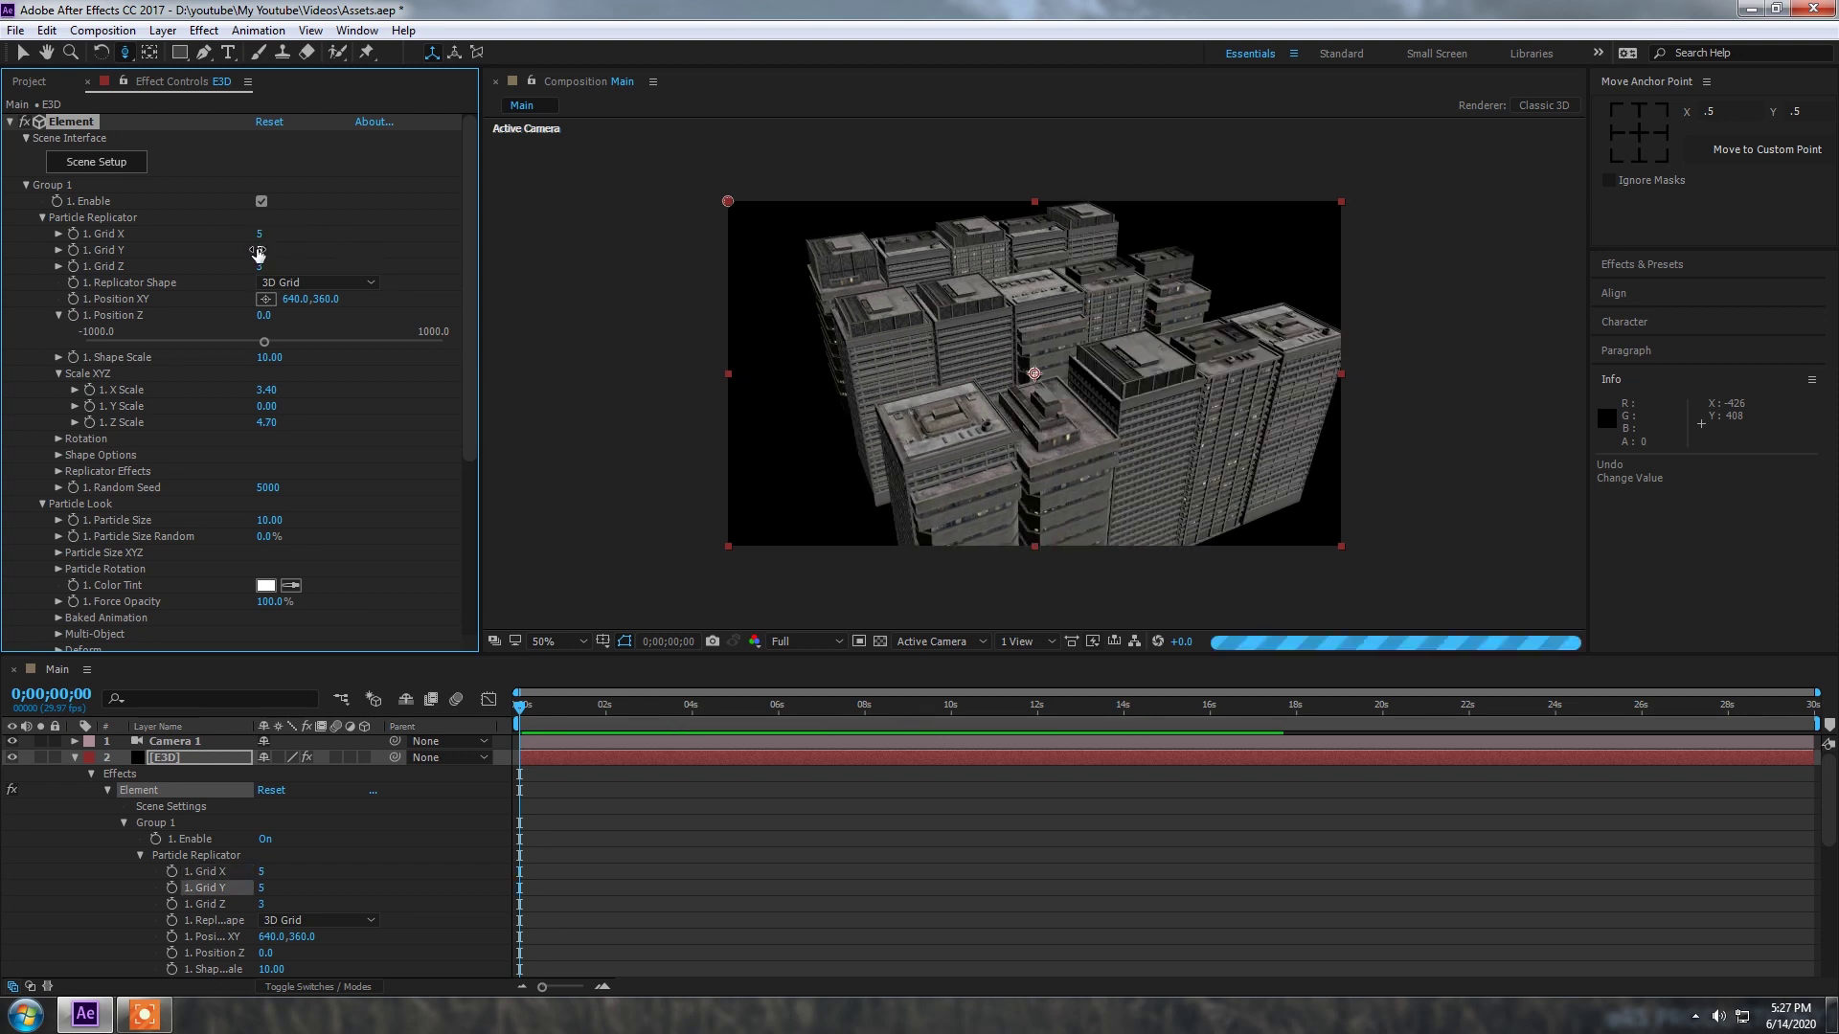
pyautogui.press('Return')
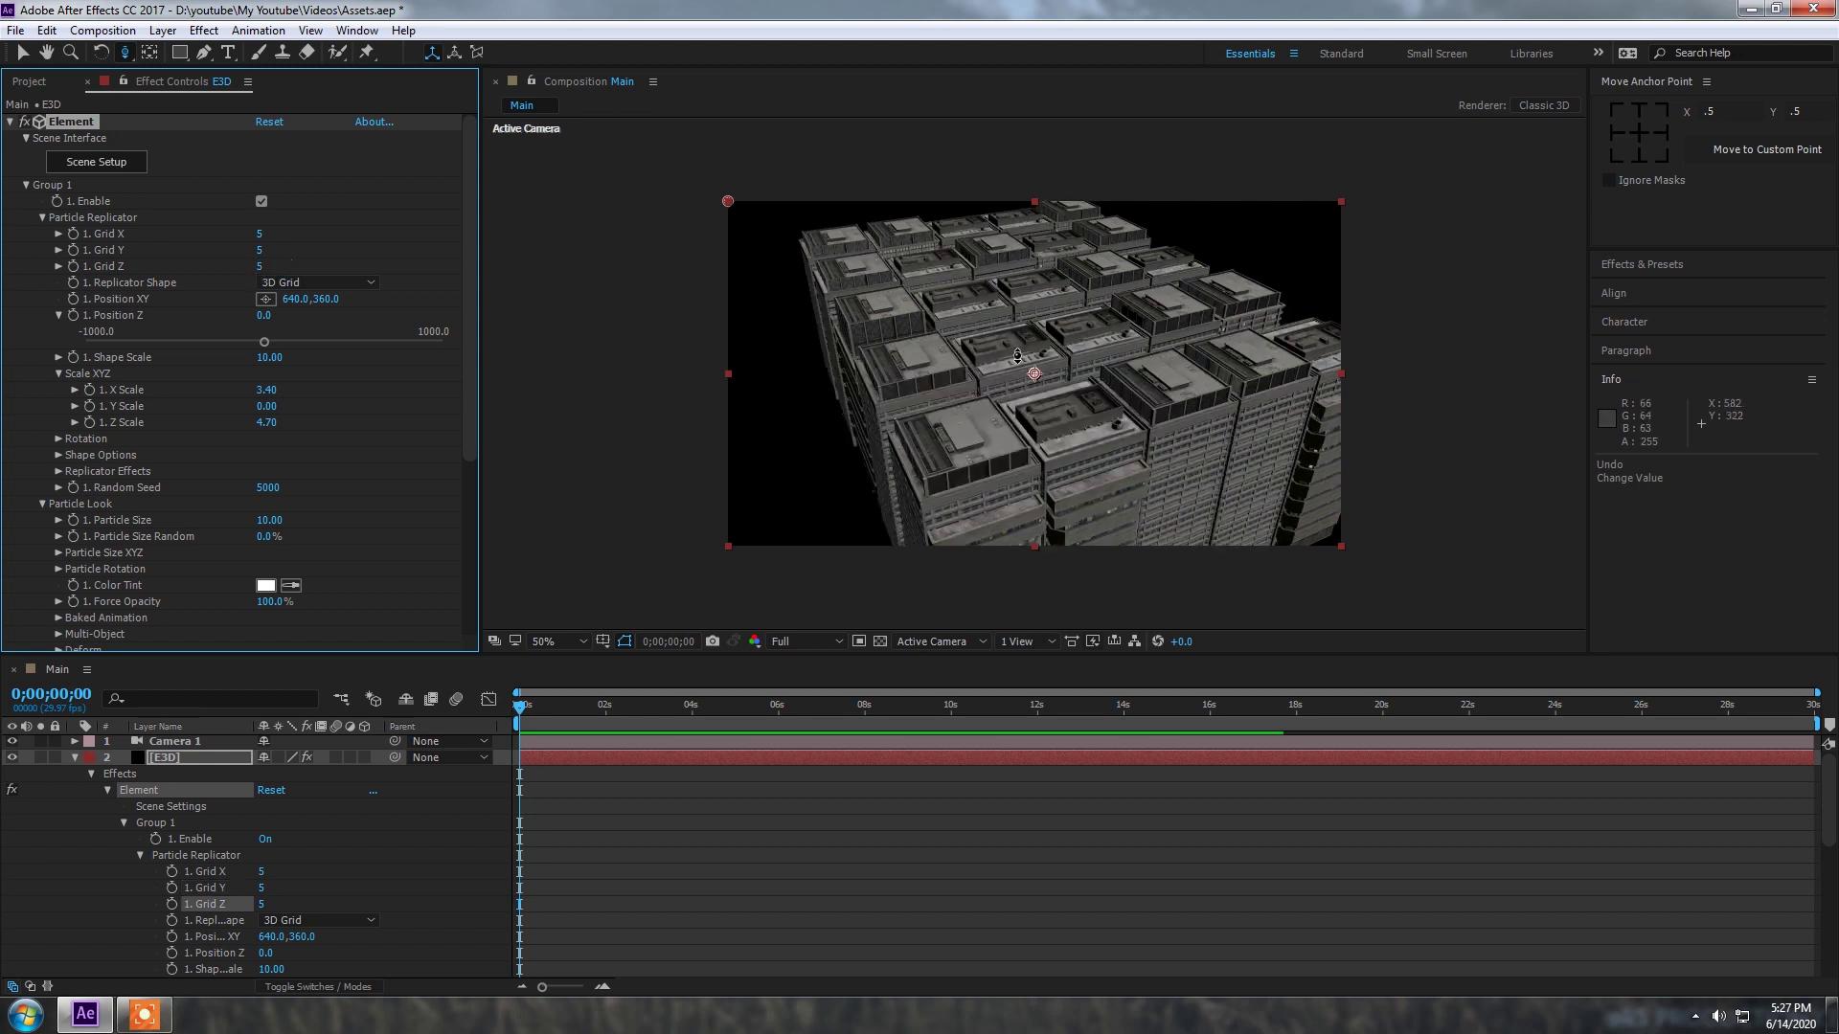
pyautogui.moveTo(269, 393); pyautogui.dragTo(308, 407)
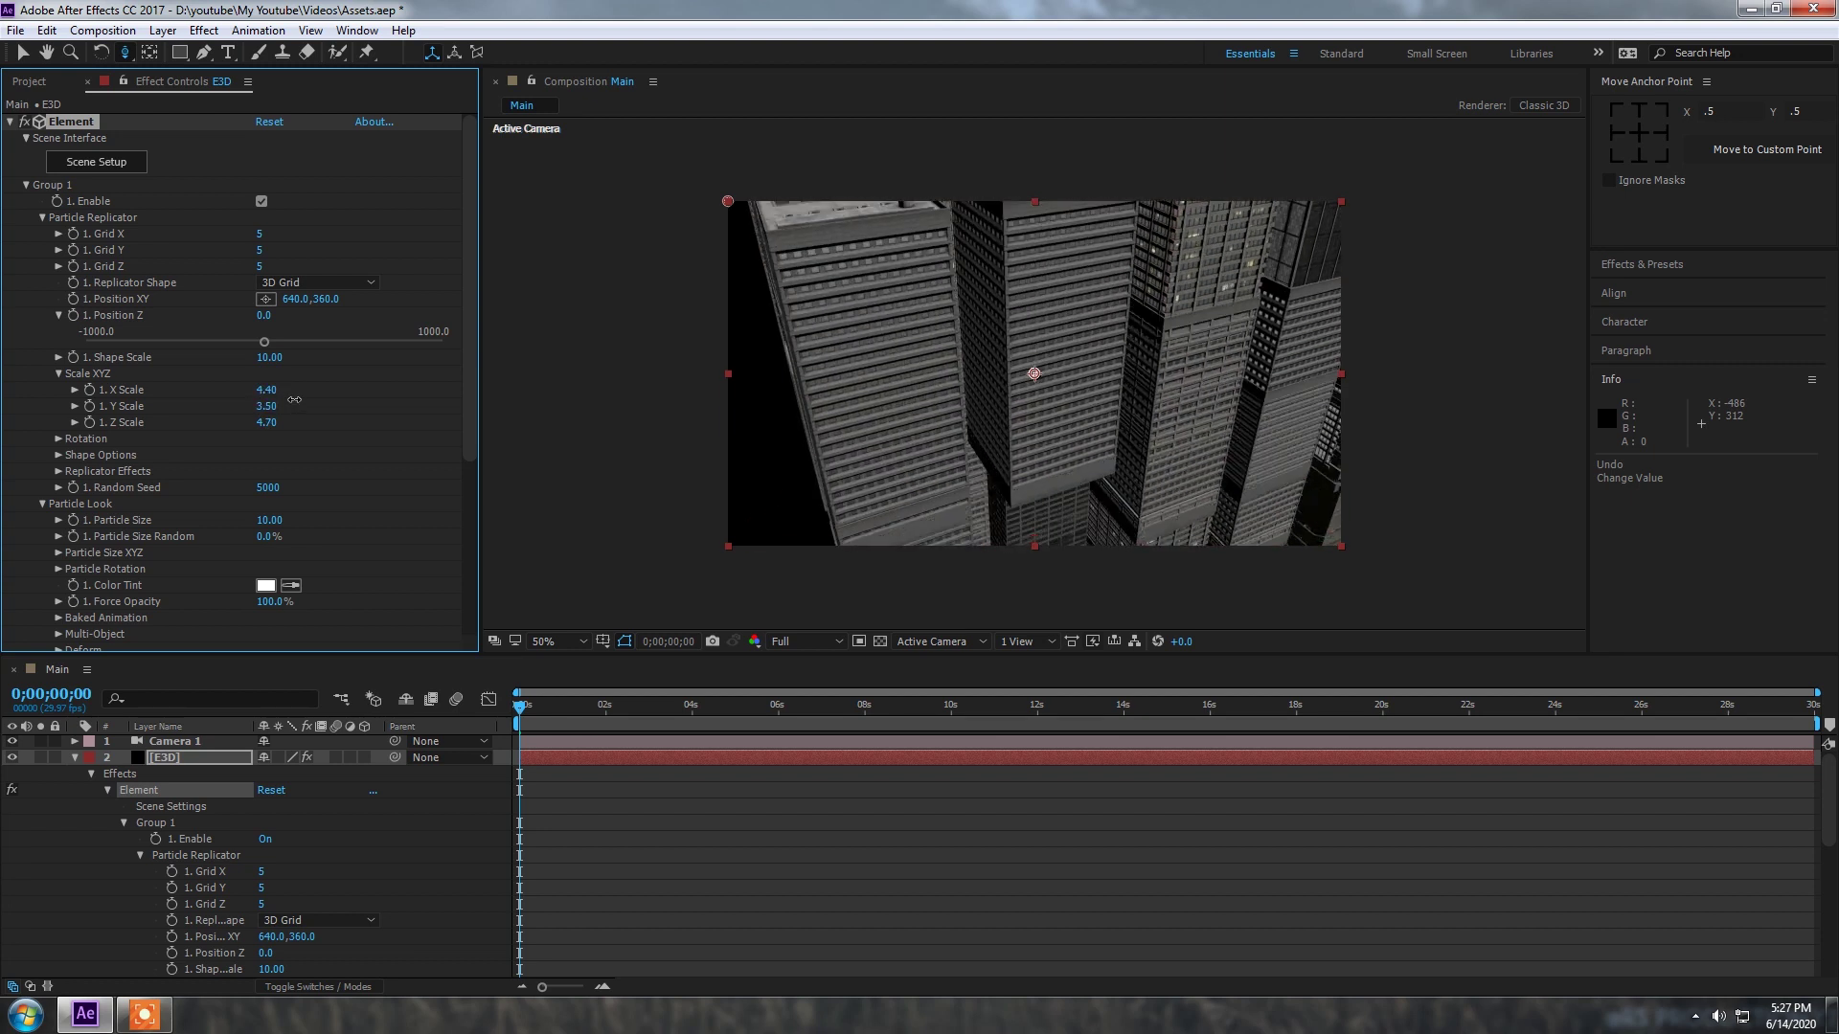
pyautogui.hotkey('ctrl', 'z')
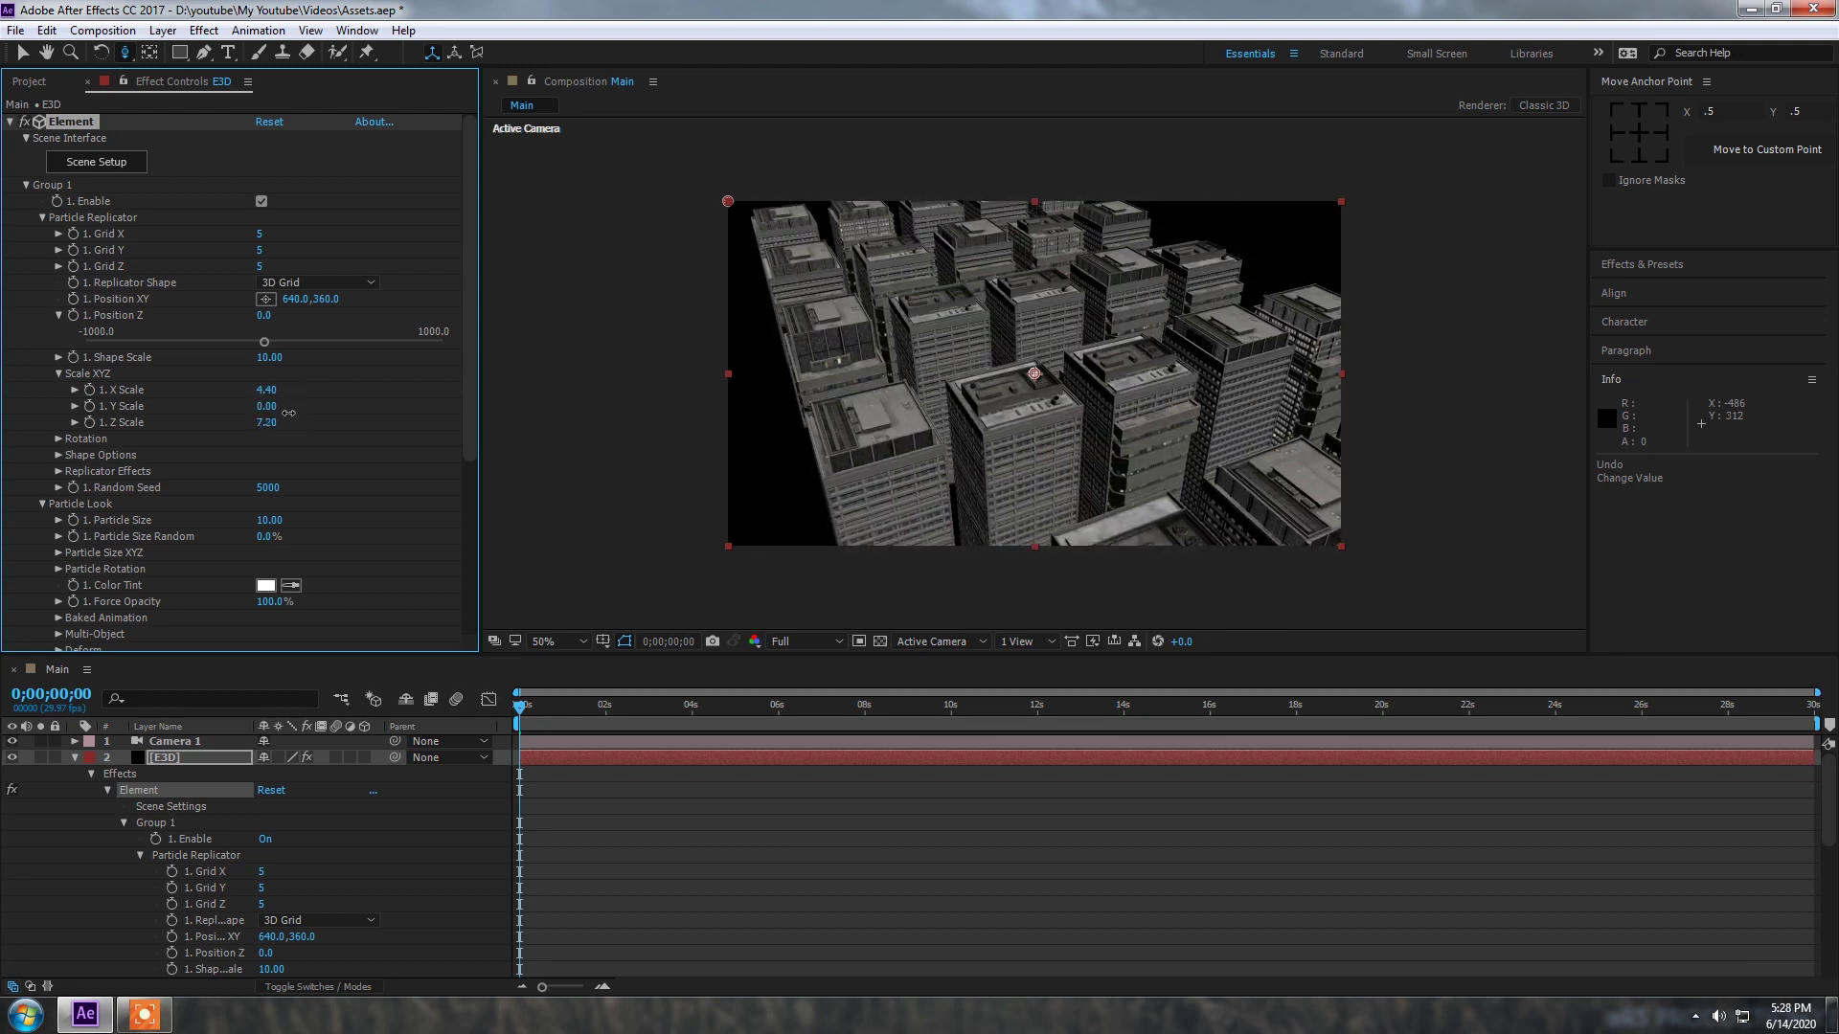
# Step: Change the Group 1 replicator shape to Plane and reduce the X scale to 0.80 and the Z scale to 1.30
pyautogui.click(300, 284)
pyautogui.click(302, 345)
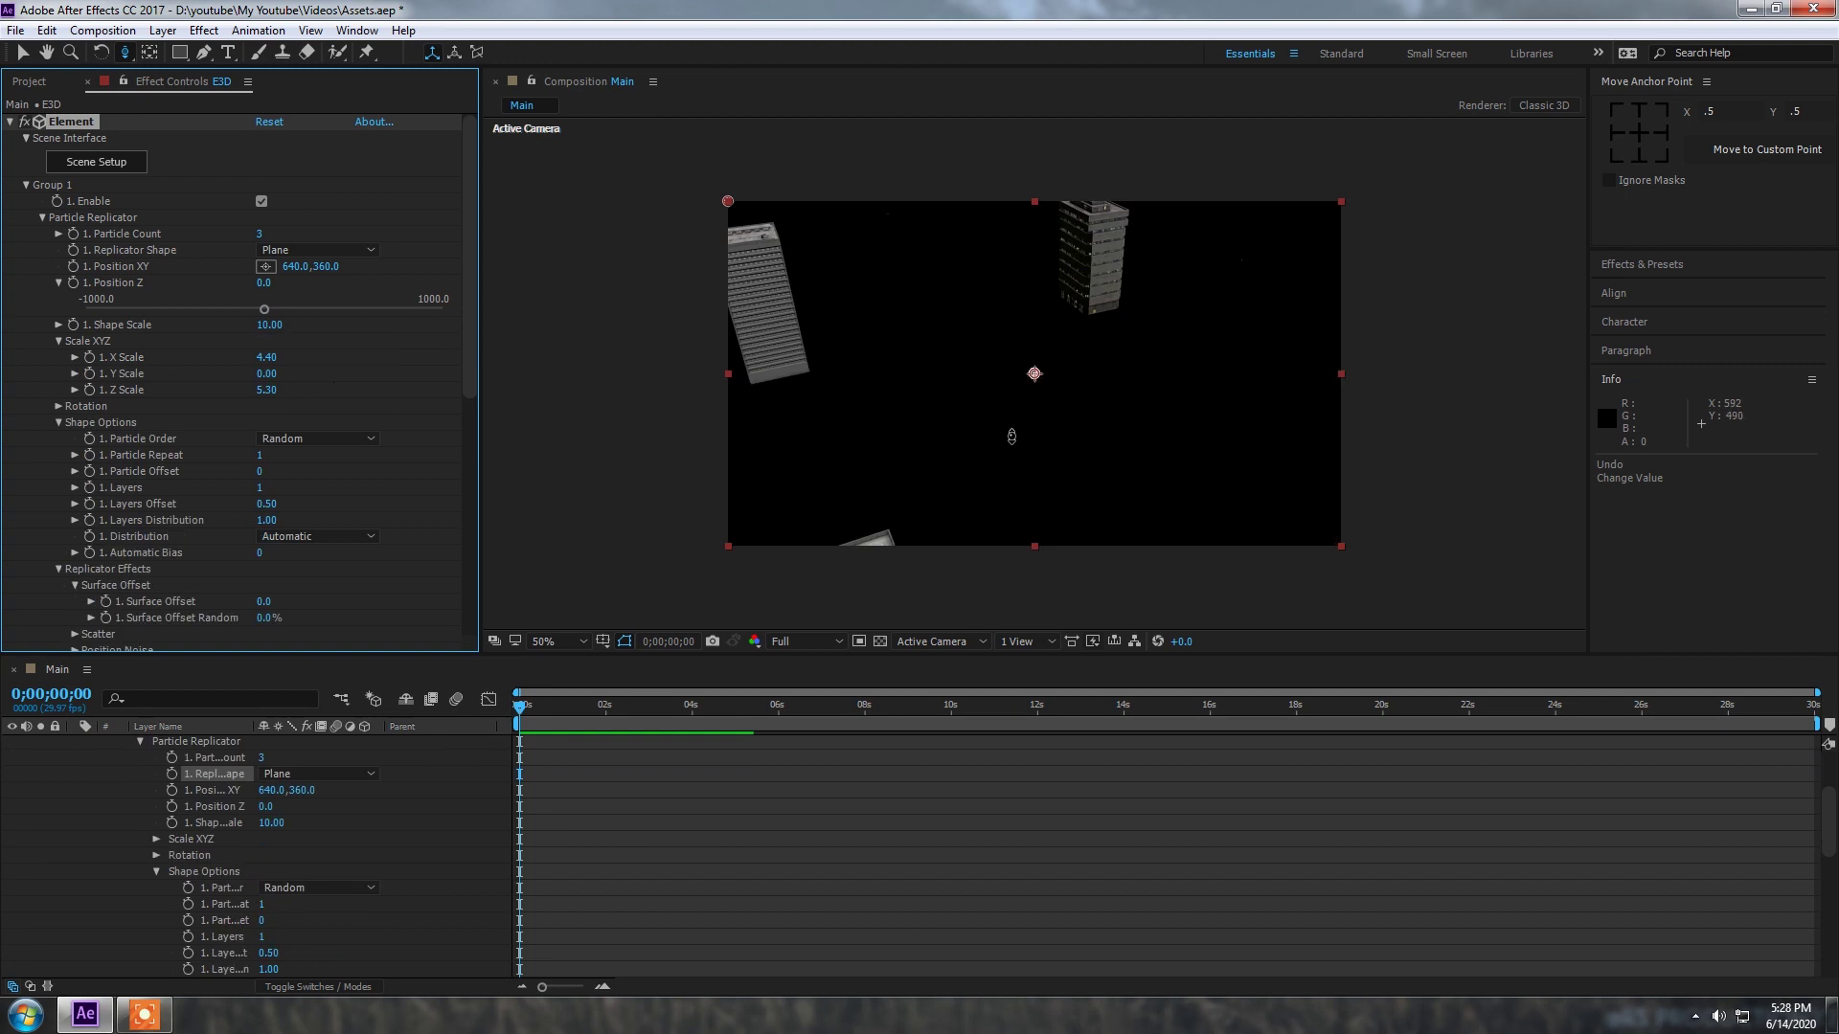
pyautogui.moveTo(269, 358); pyautogui.dragTo(214, 380)
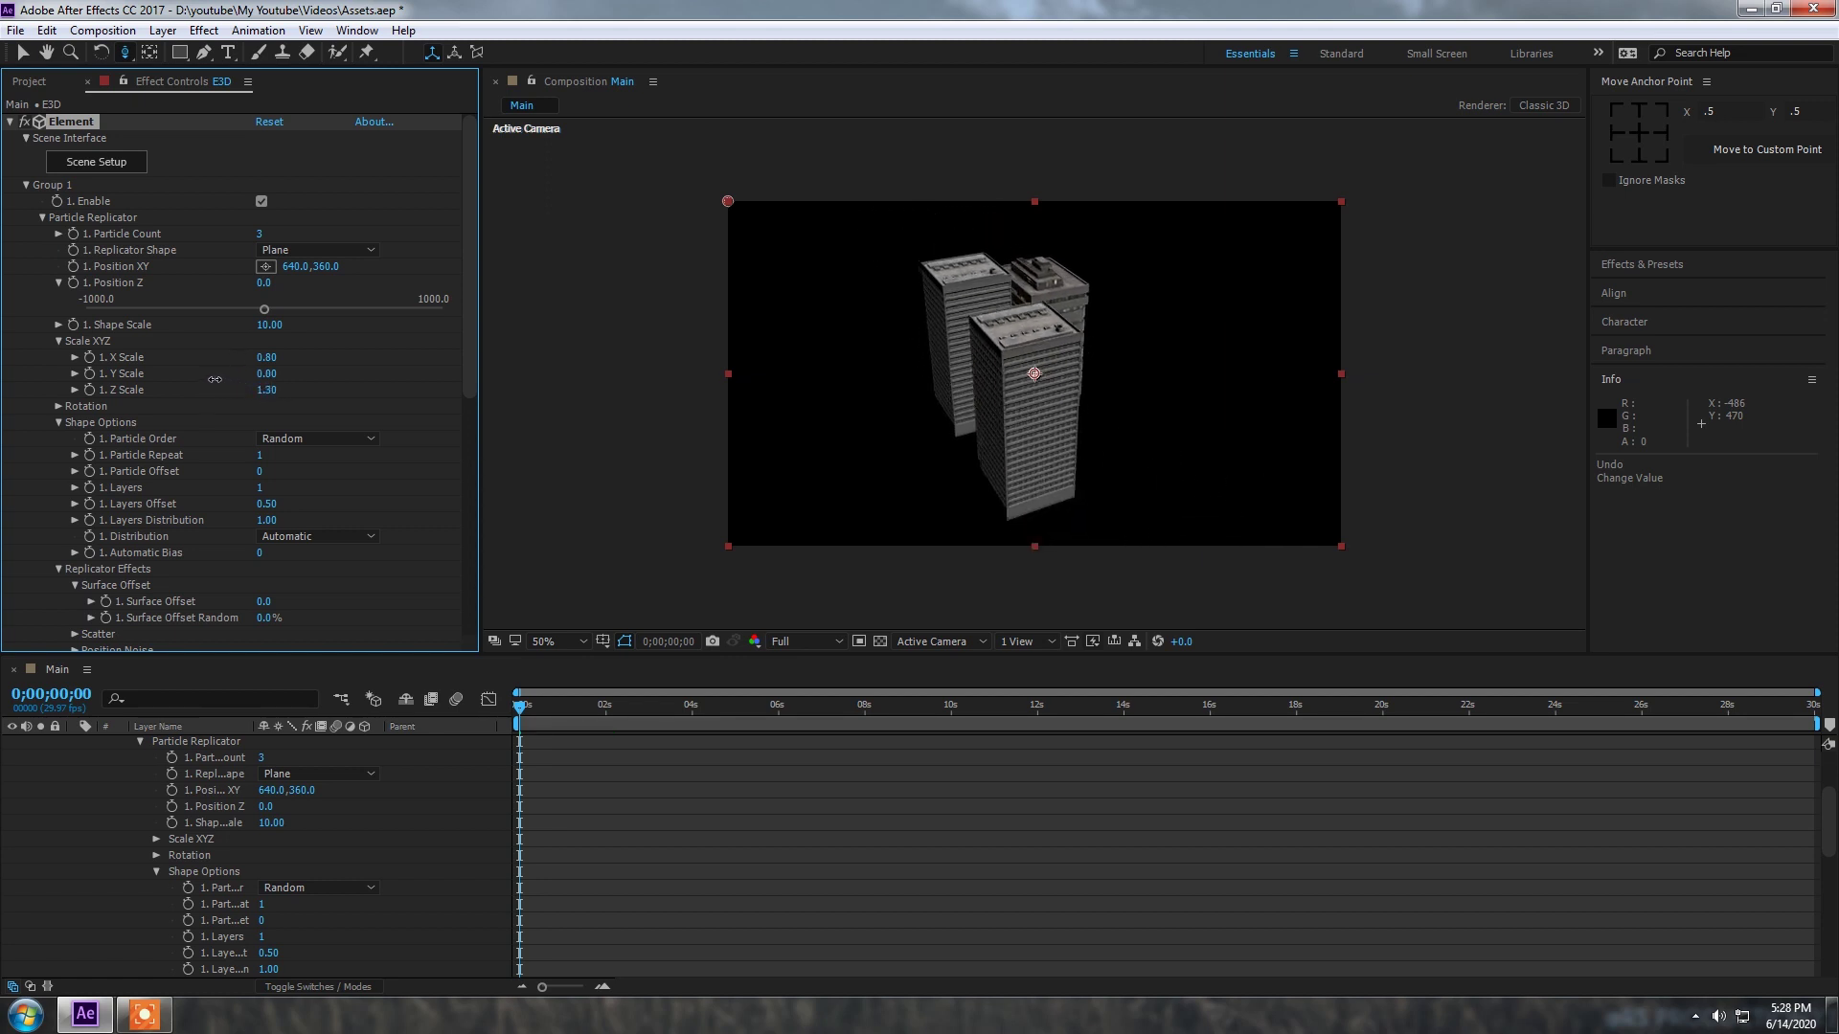
# Step: Increase the Group 1 particle count to 17 and the shape scale to 34.10, keeping the X scale at 0.80
pyautogui.moveTo(257, 233); pyautogui.dragTo(261, 234)
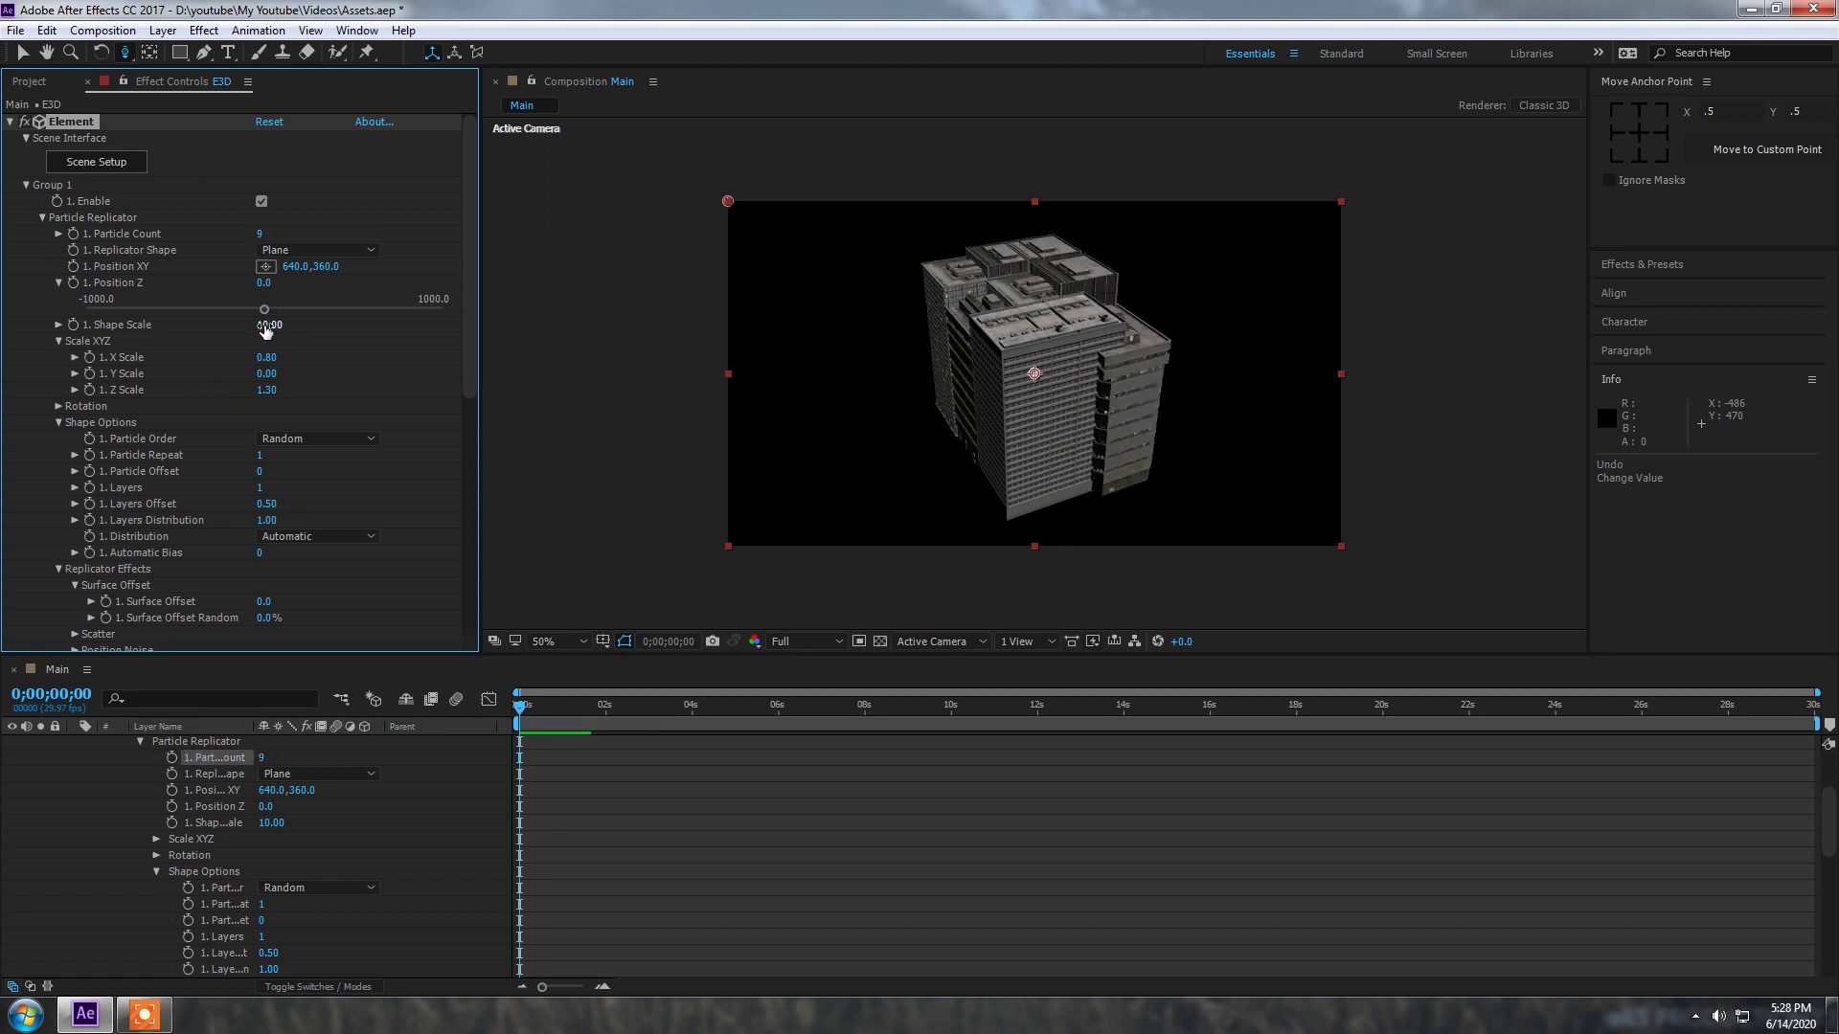
pyautogui.moveTo(267, 327); pyautogui.dragTo(316, 321)
pyautogui.moveTo(258, 235); pyautogui.dragTo(266, 235)
pyautogui.moveTo(267, 324); pyautogui.dragTo(384, 316)
pyautogui.moveTo(266, 388)
pyautogui.mouseDown()
pyautogui.moveTo(244, 356)
pyautogui.moveTo(266, 356)
pyautogui.mouseUp()
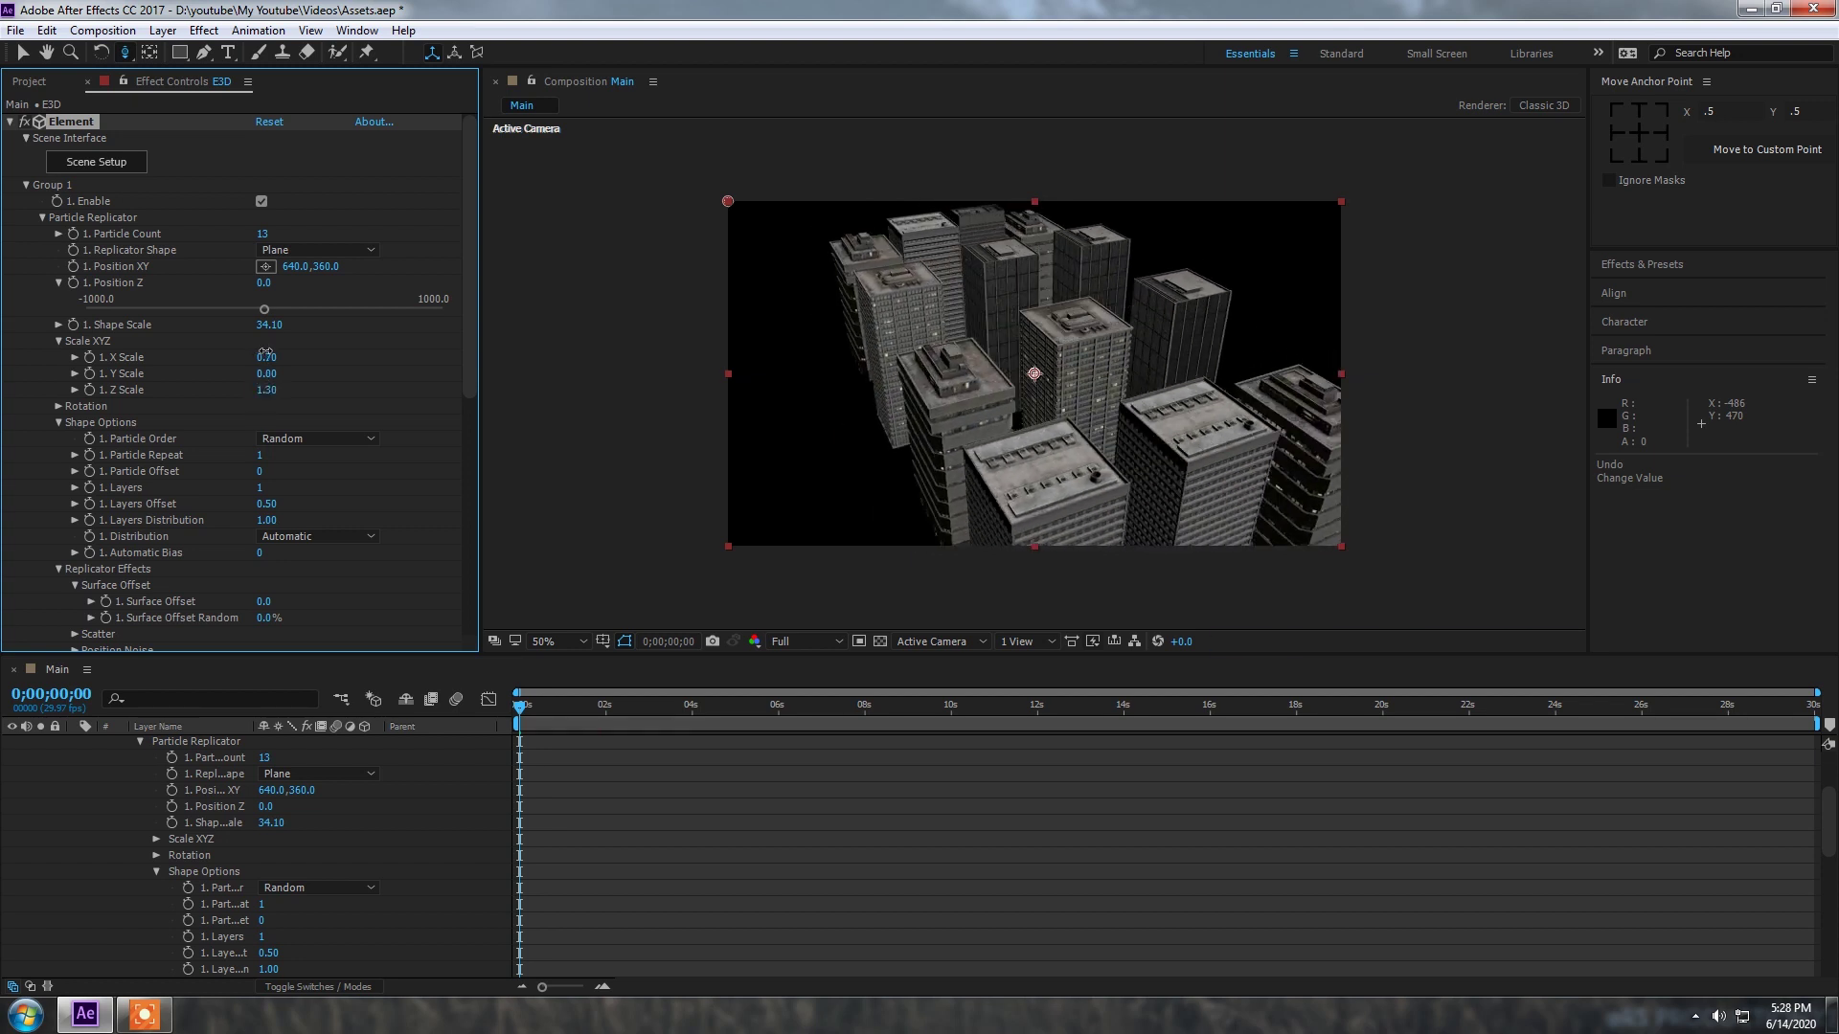
pyautogui.click(288, 250)
pyautogui.click(259, 245)
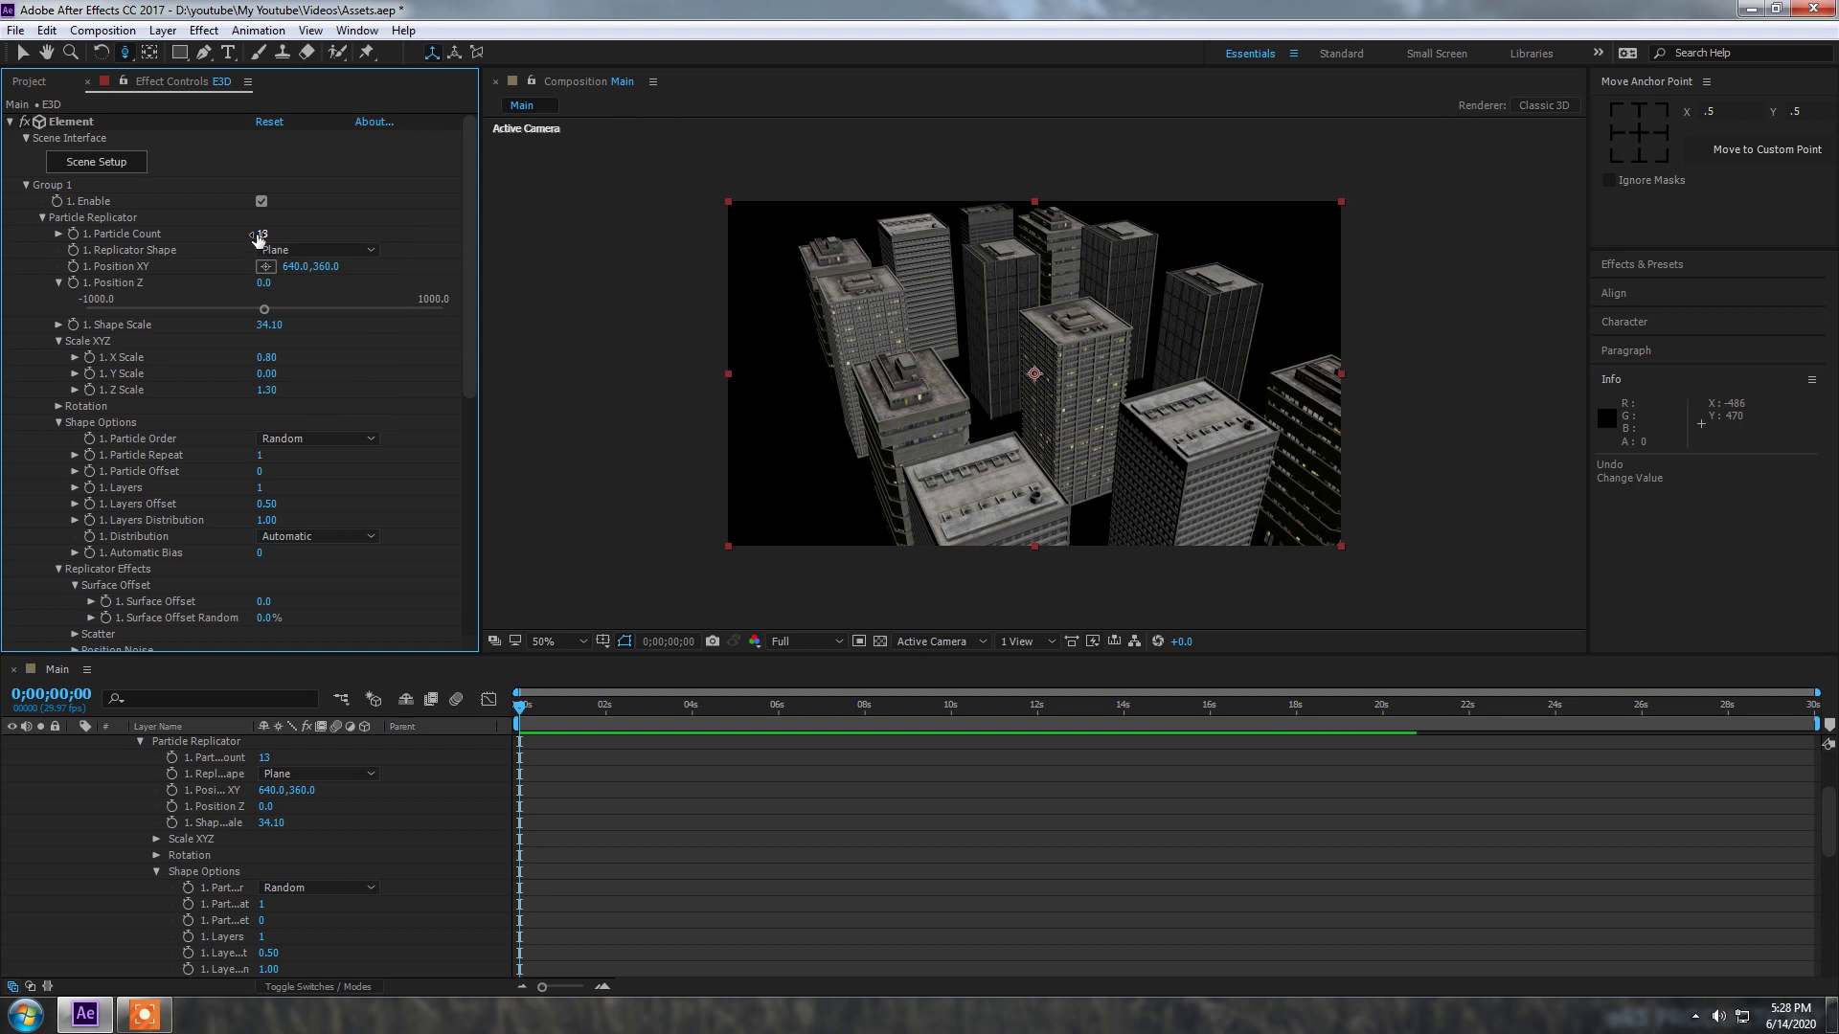
pyautogui.moveTo(266, 231); pyautogui.dragTo(272, 231)
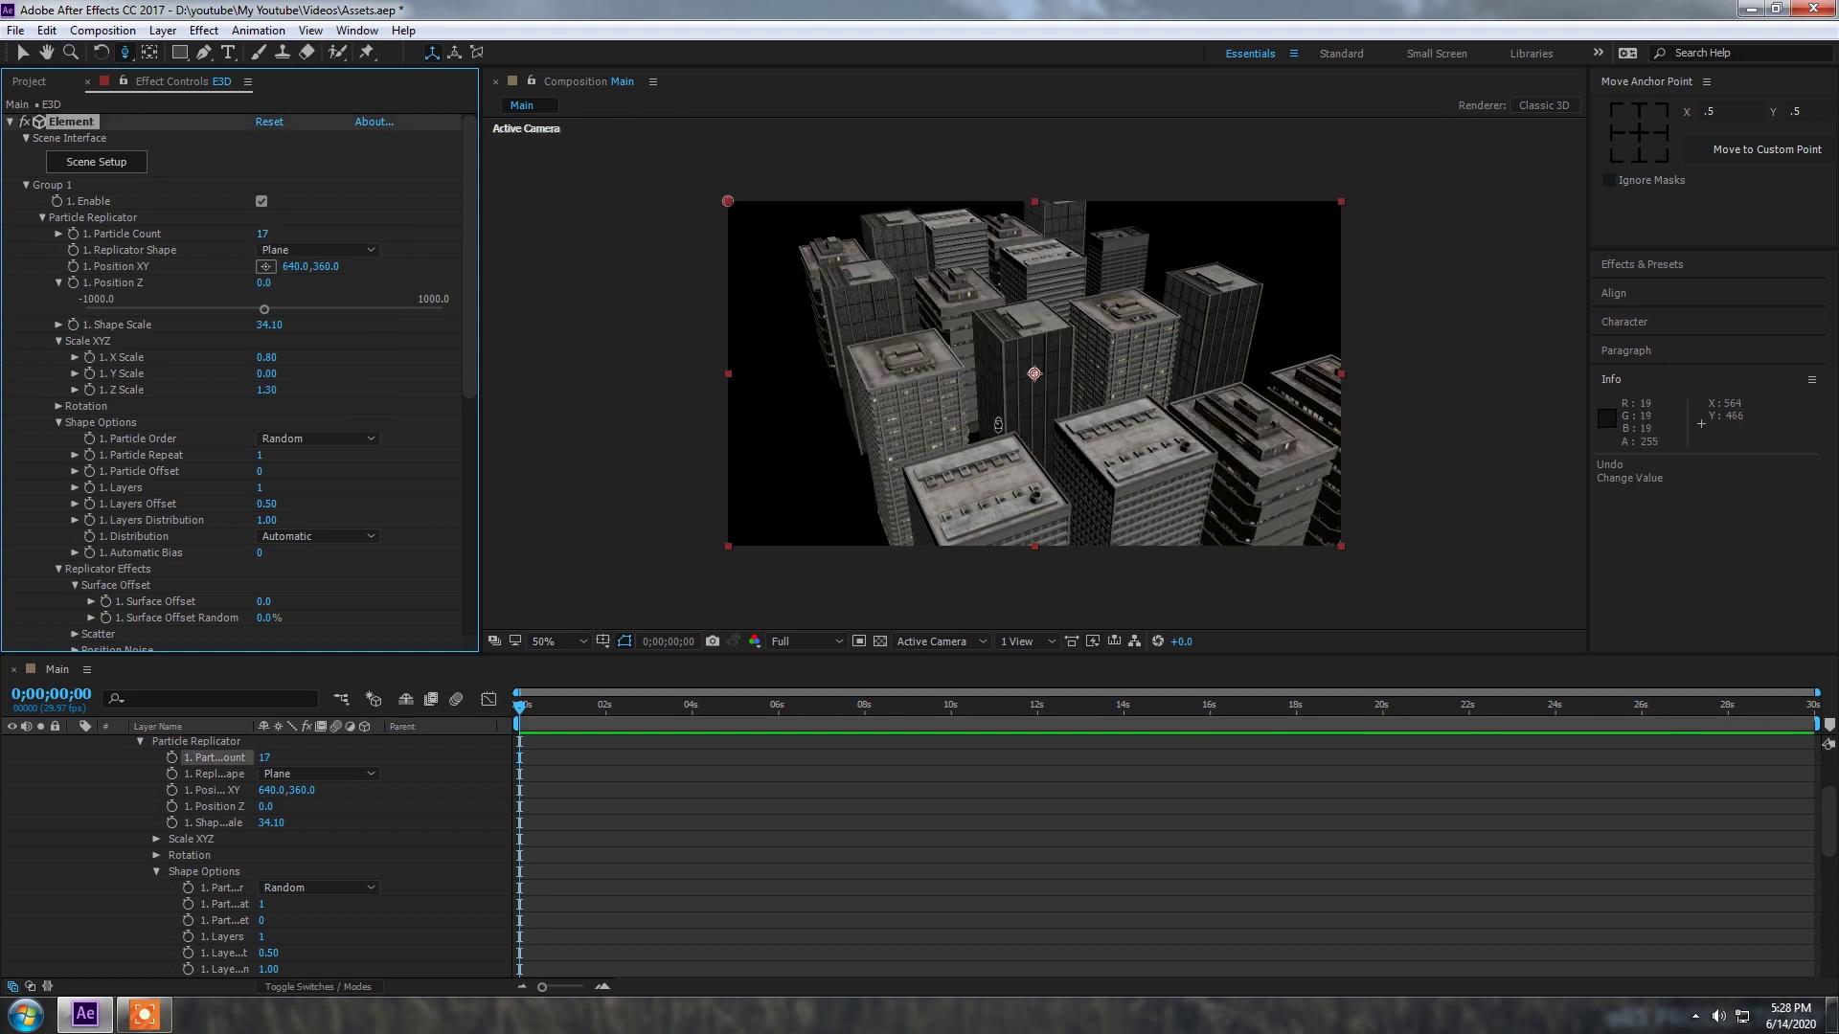
# Step: Orbit the camera to a lower angle over the buildings and set the X scale to 1.00 and the Z scale to 1.10
pyautogui.moveTo(1003, 425); pyautogui.dragTo(328, 372)
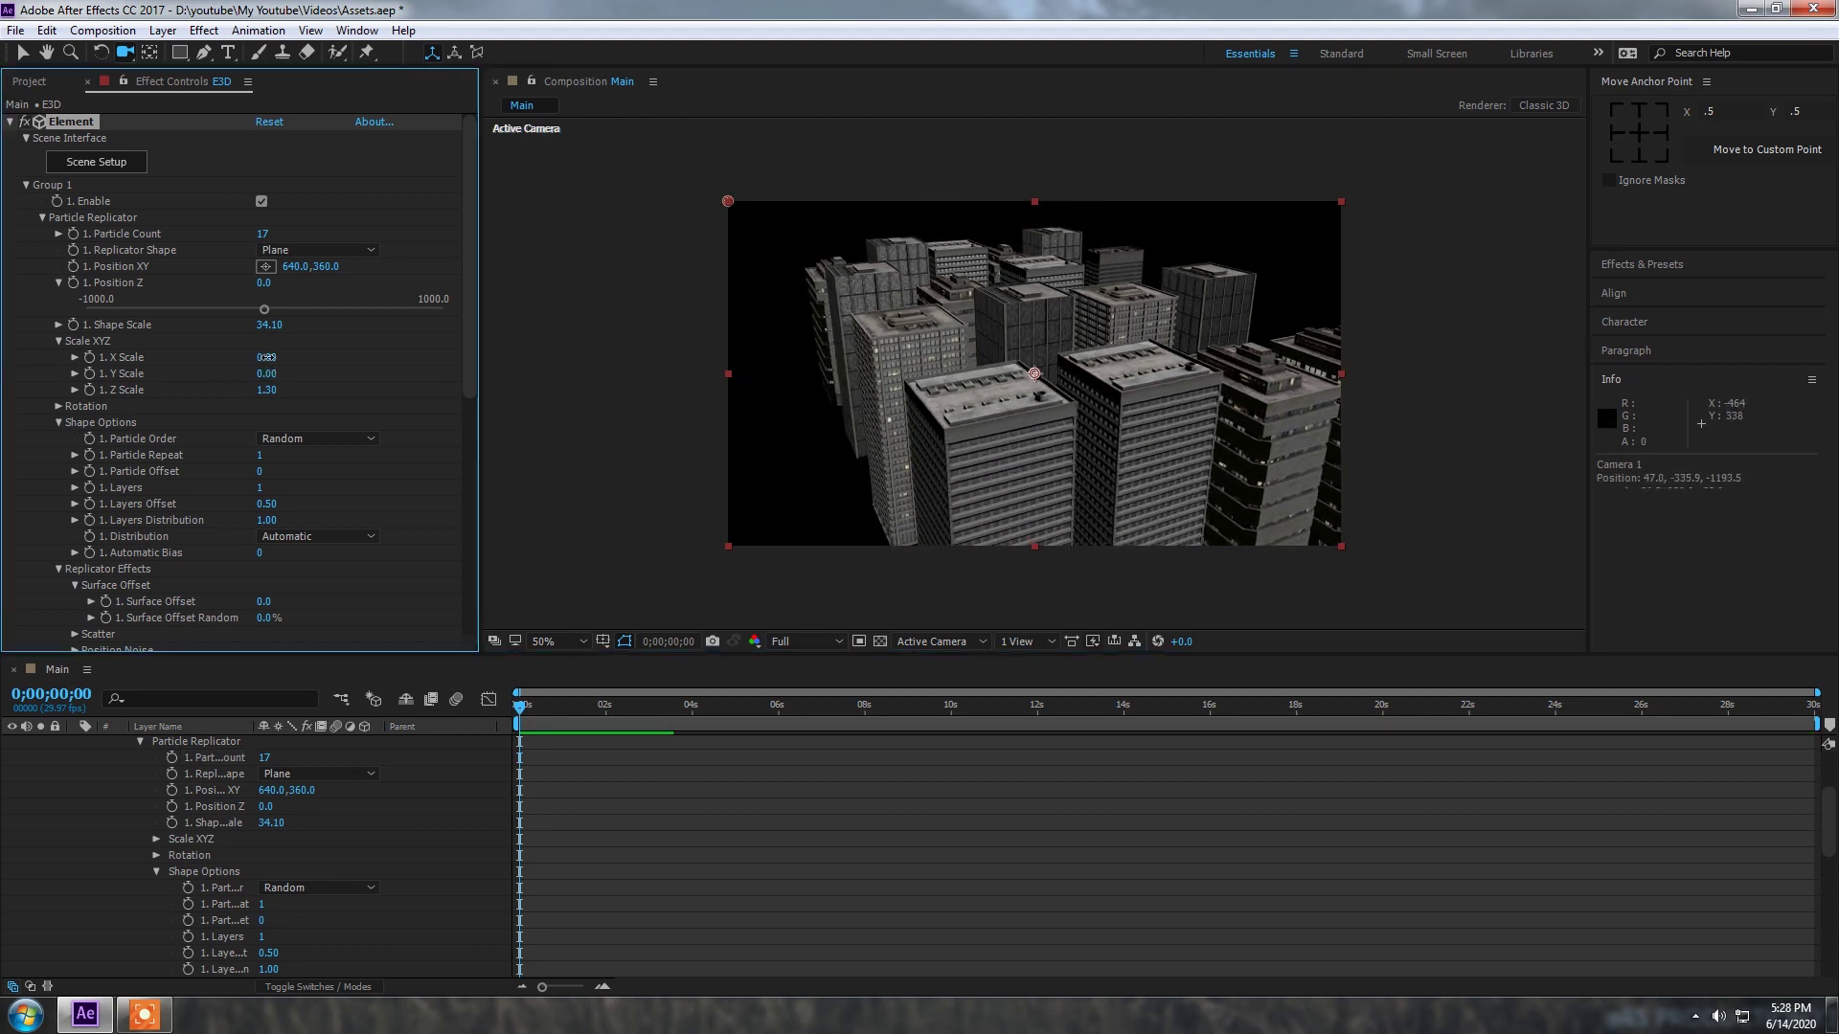
pyautogui.moveTo(266, 357); pyautogui.dragTo(267, 357)
pyautogui.hotkey('ctrl', 'z')
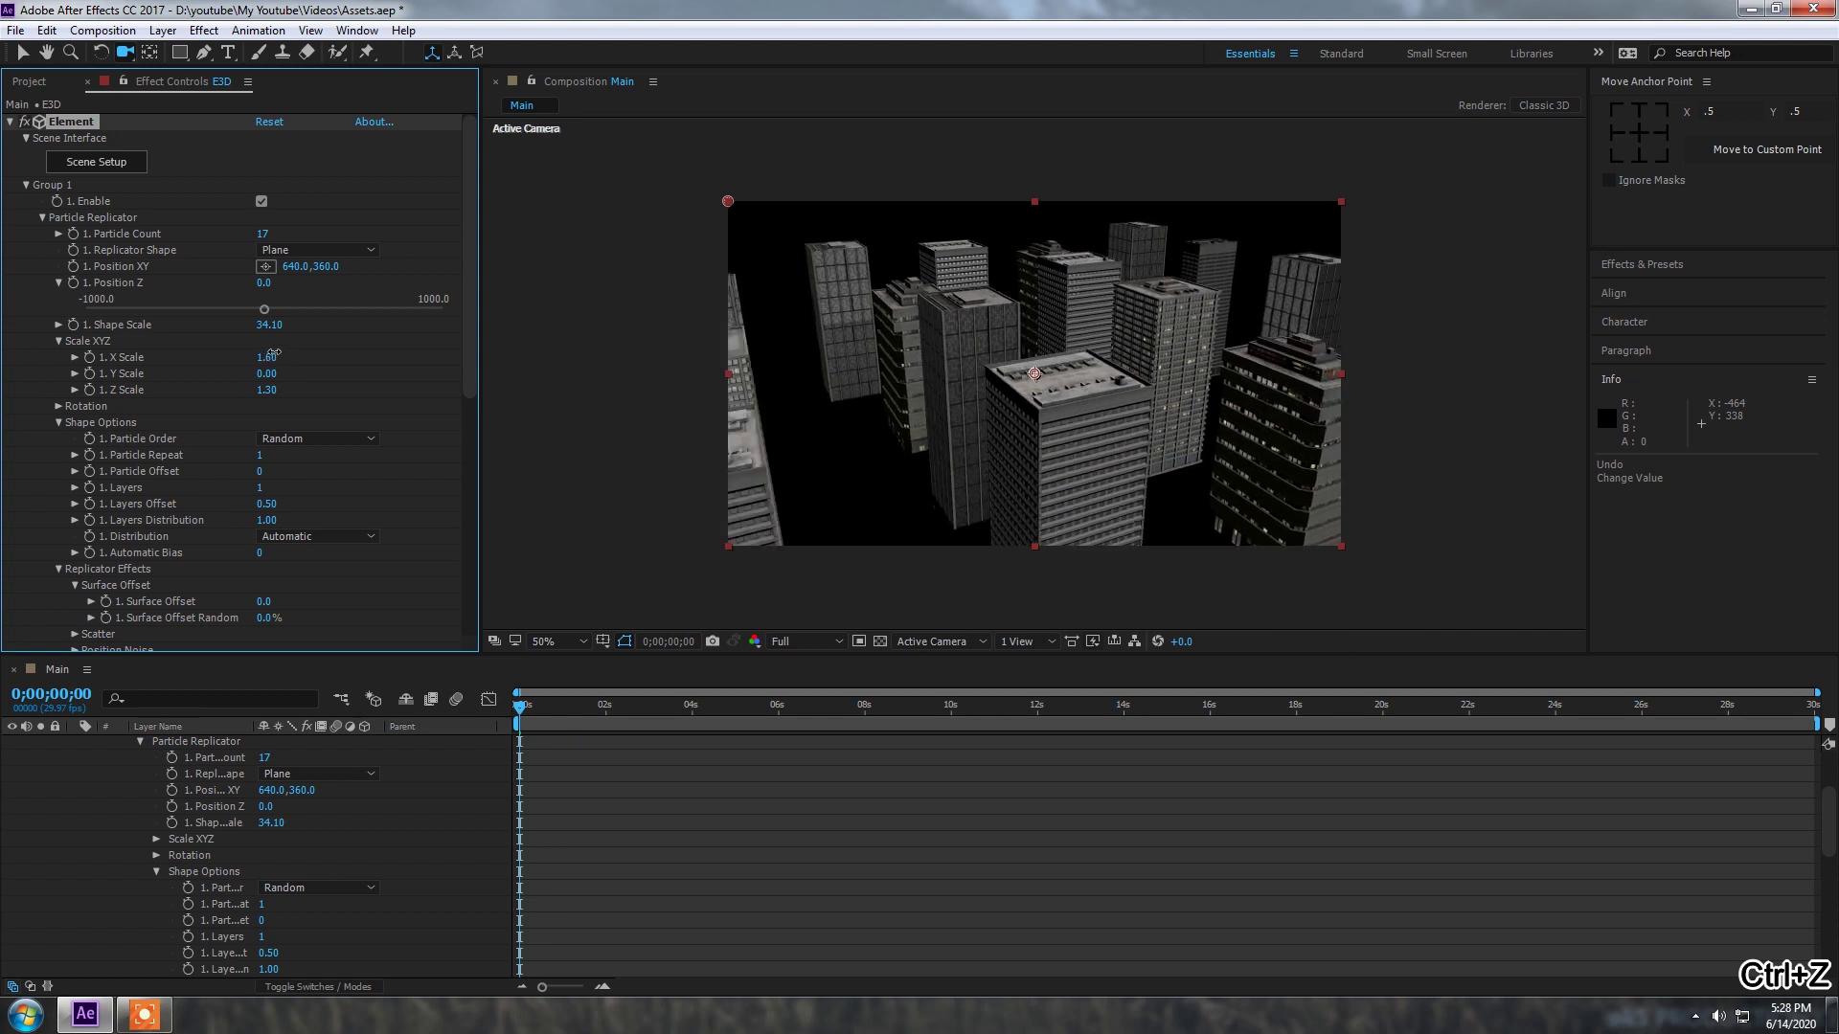
pyautogui.click(272, 358)
pyautogui.press('Return')
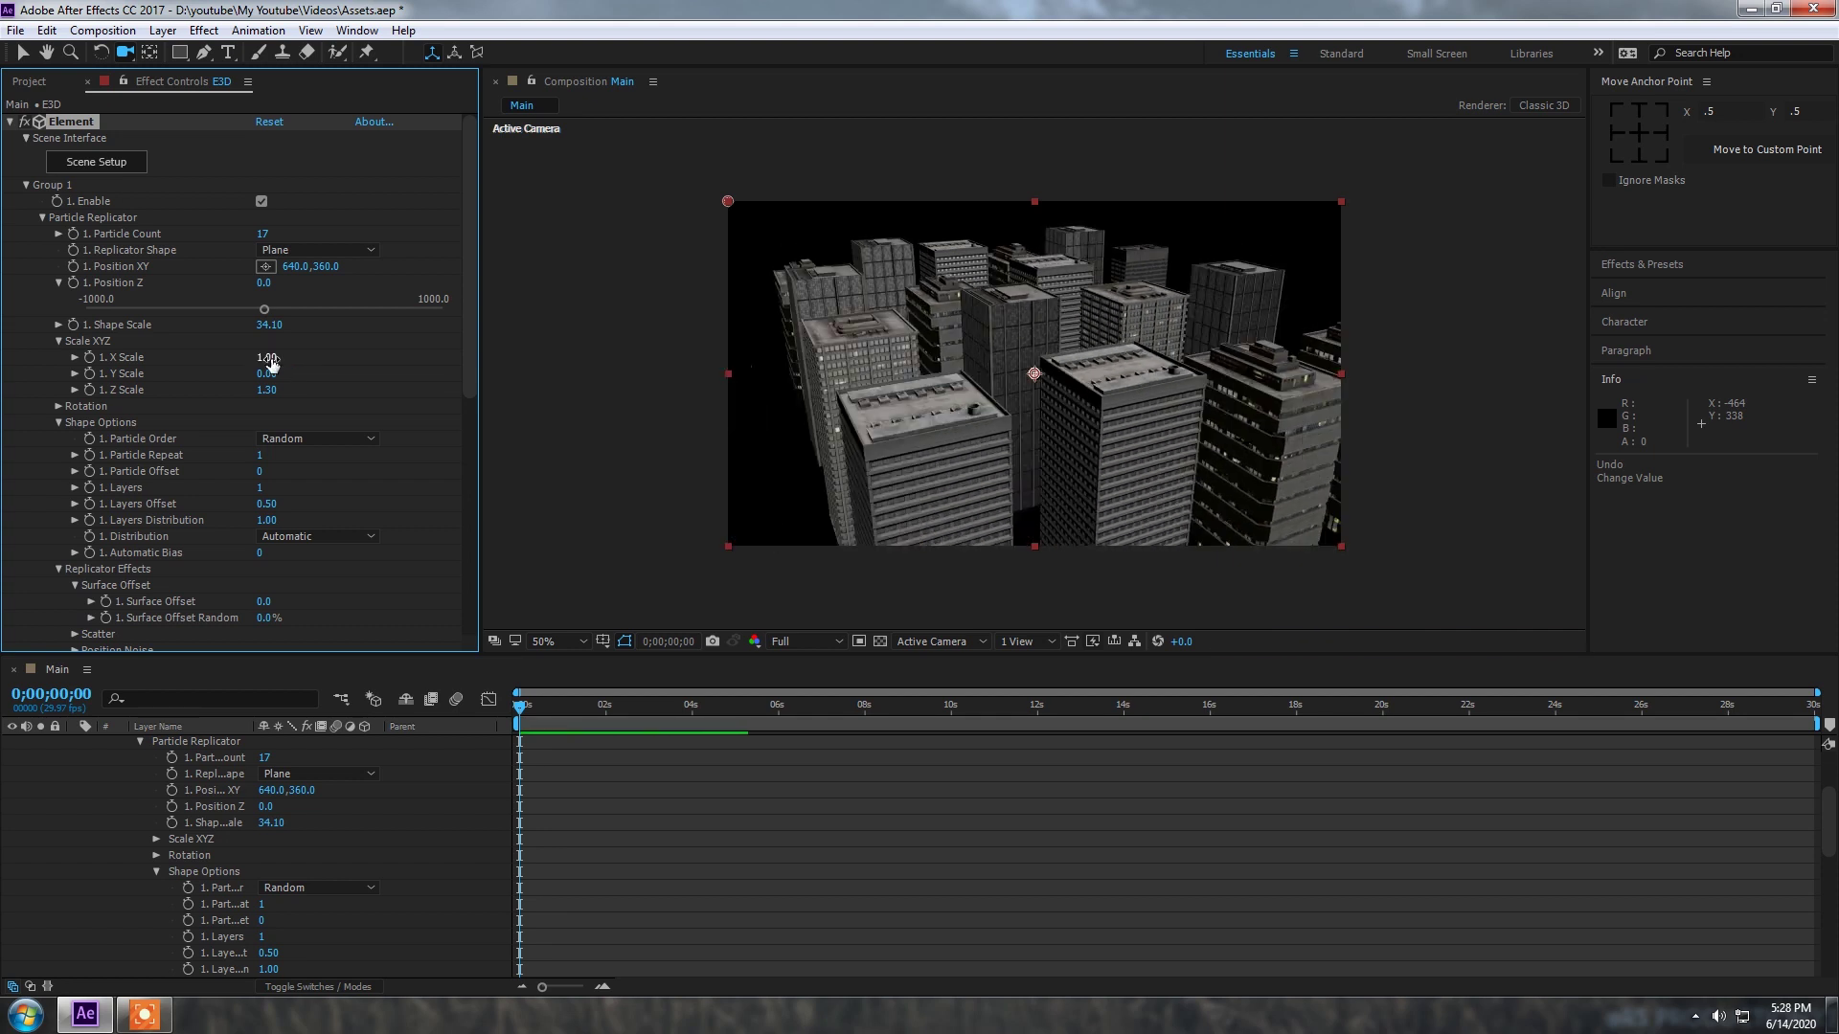
pyautogui.moveTo(271, 375); pyautogui.dragTo(276, 376)
pyautogui.hotkey('ctrl', 'z')
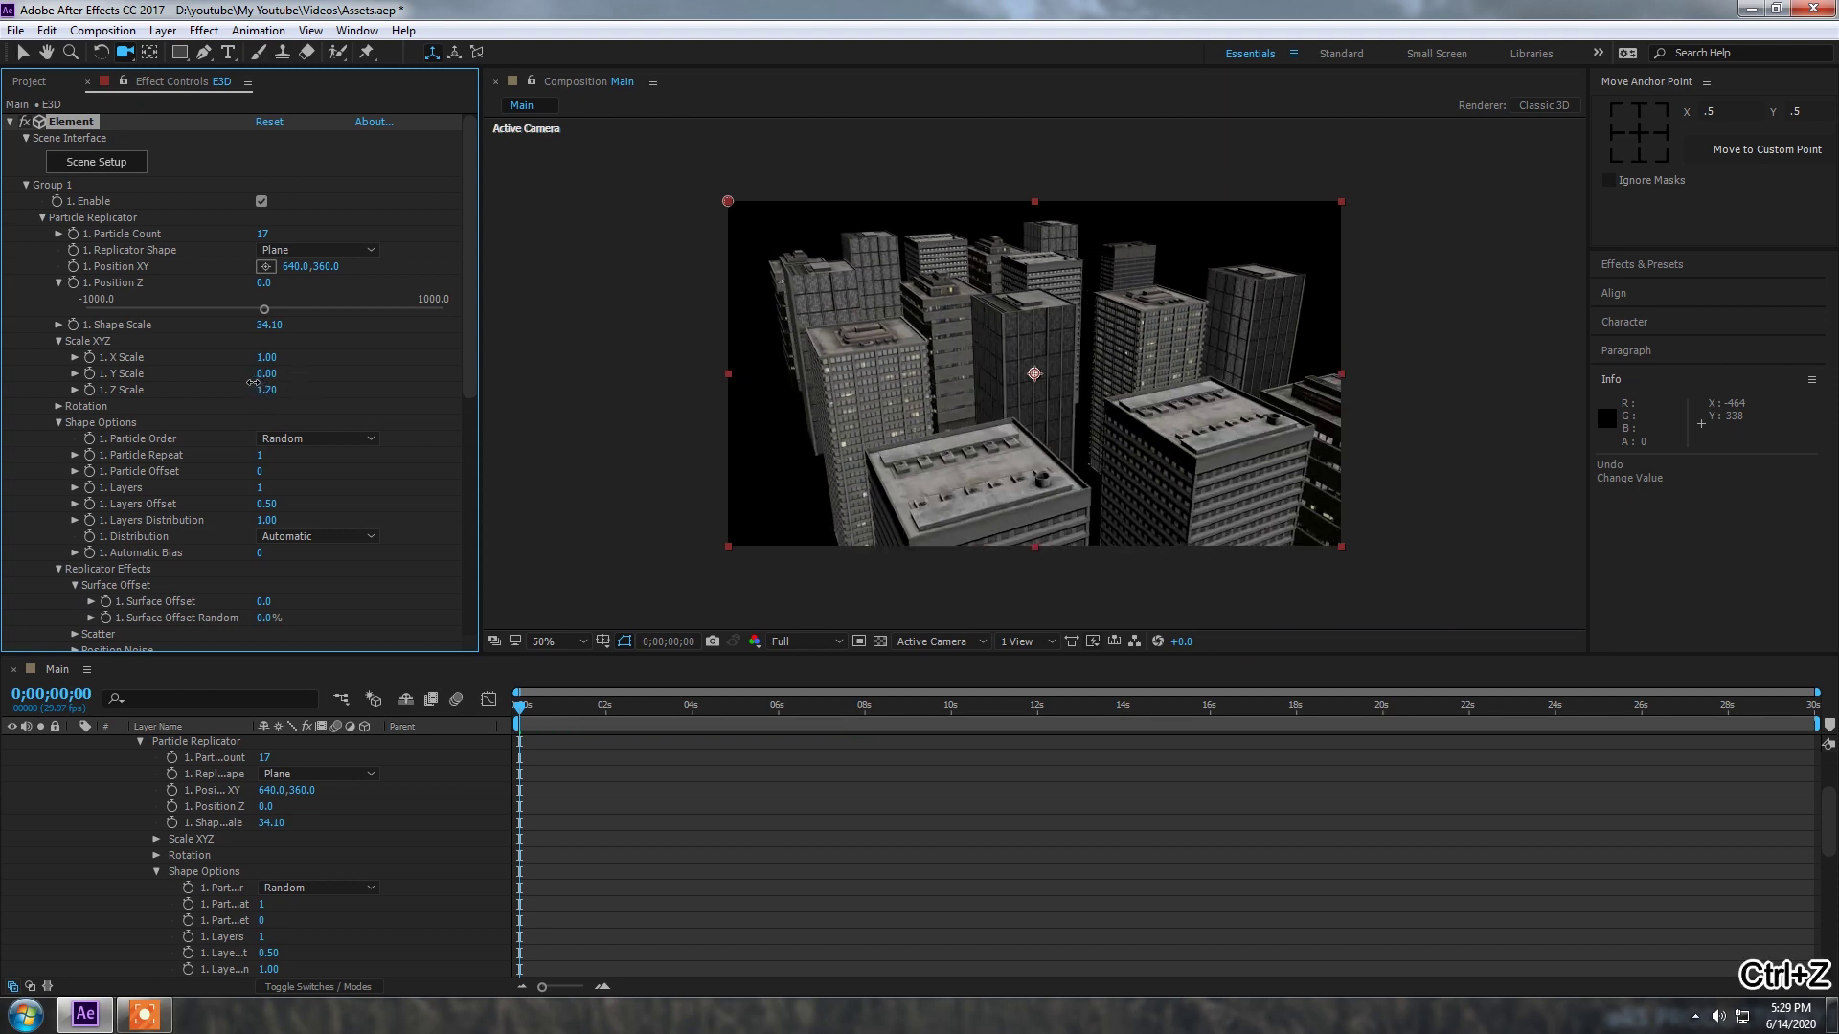
pyautogui.moveTo(262, 388); pyautogui.dragTo(251, 381)
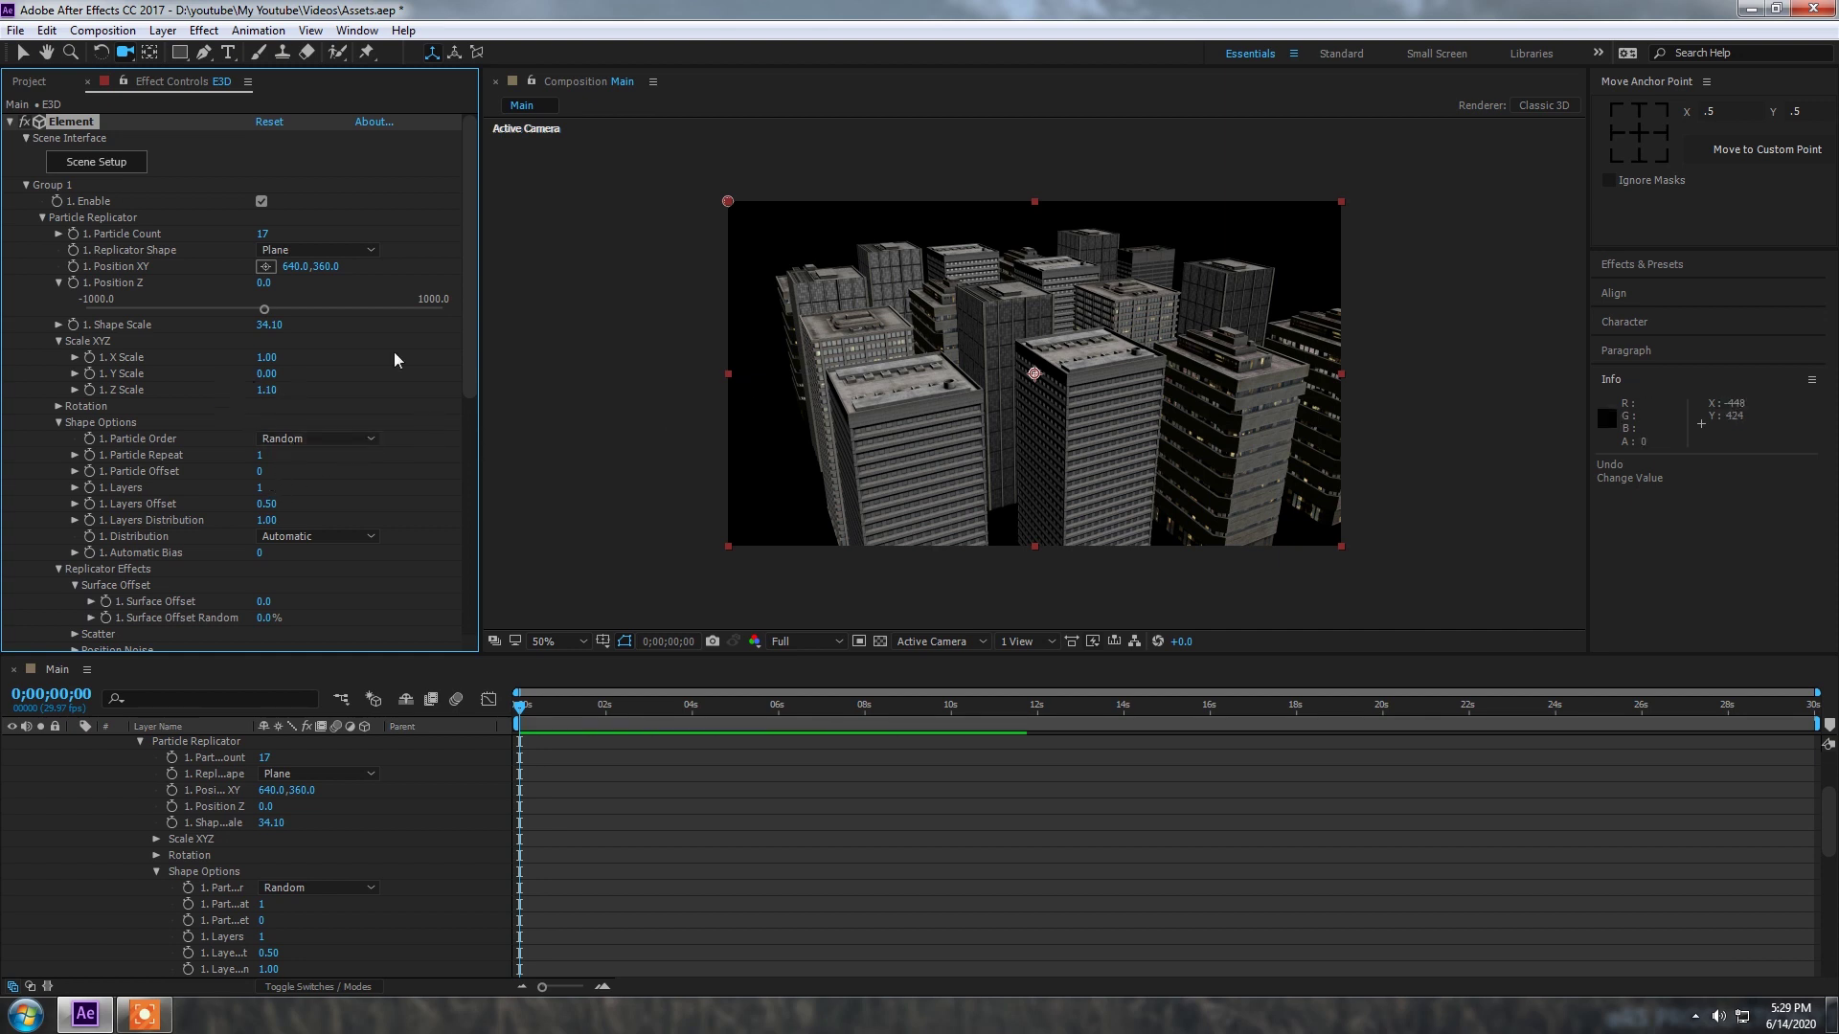
# Step: Raise the shape scale to 53.00 and the particle count to 62, and move the camera back to a lower view of the city
pyautogui.moveTo(272, 333); pyautogui.dragTo(447, 322)
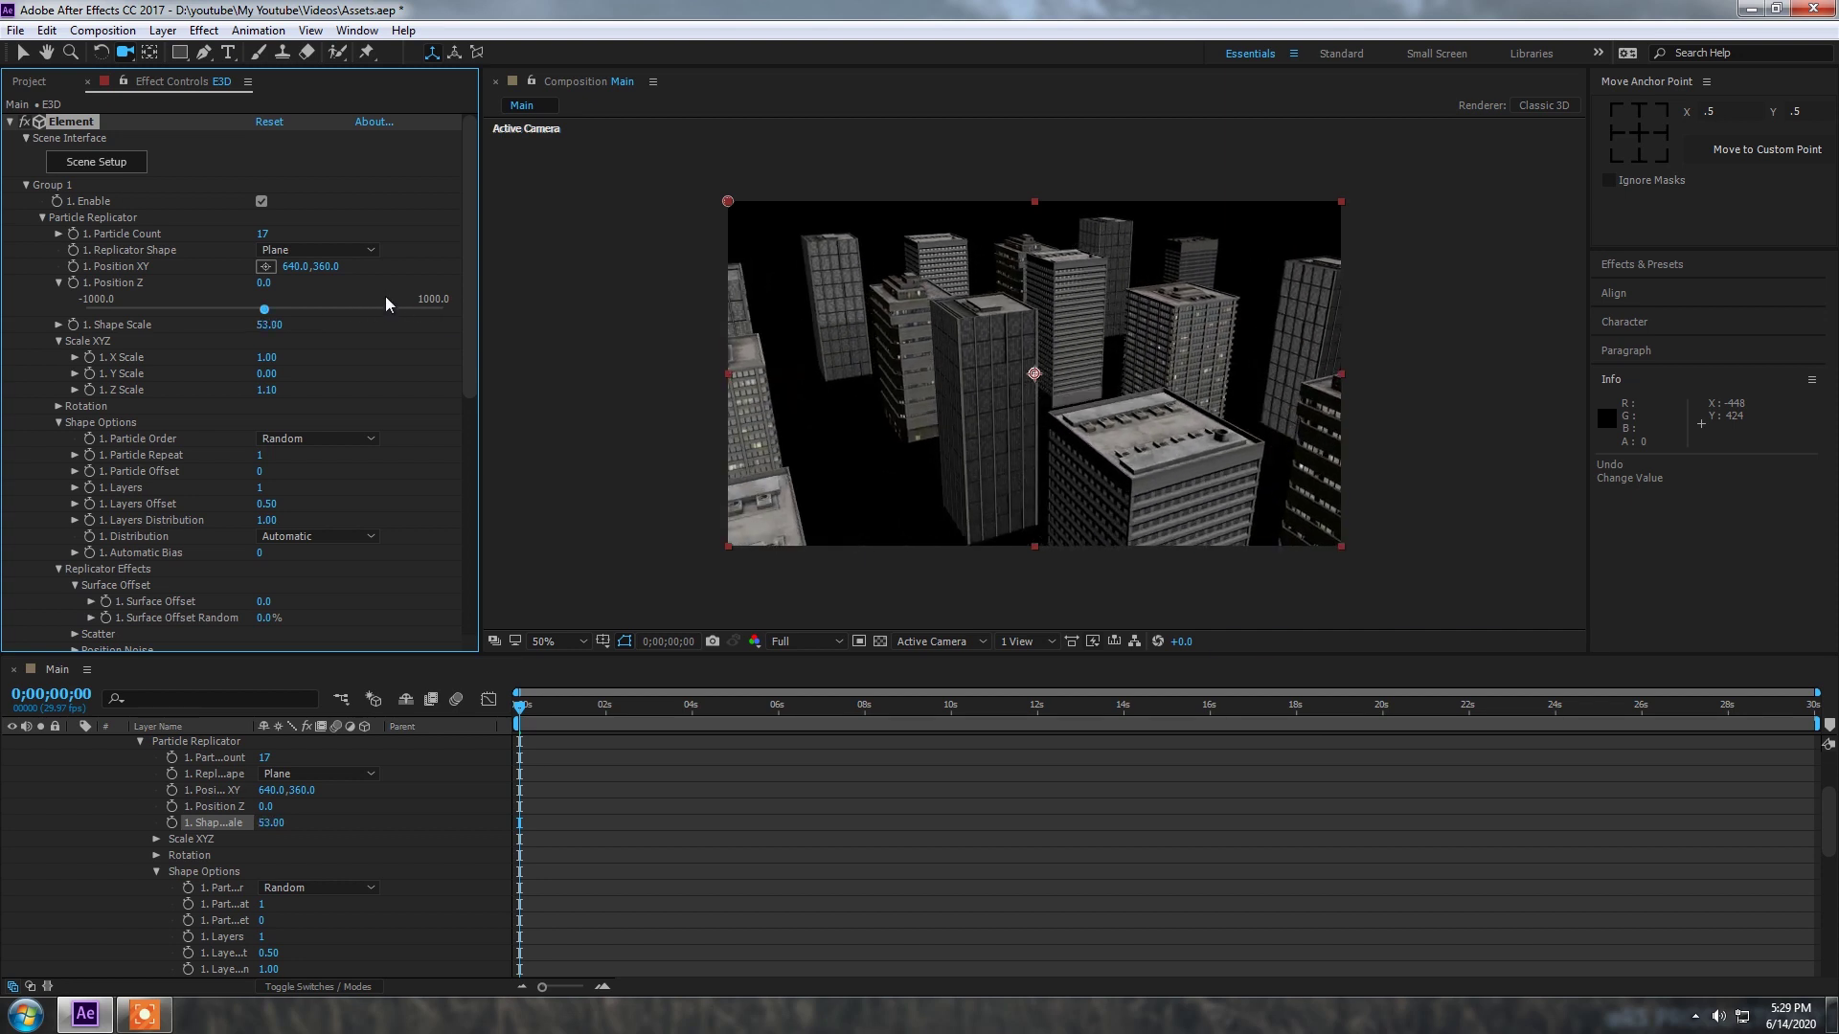
pyautogui.click(268, 232)
pyautogui.moveTo(268, 233); pyautogui.dragTo(295, 228)
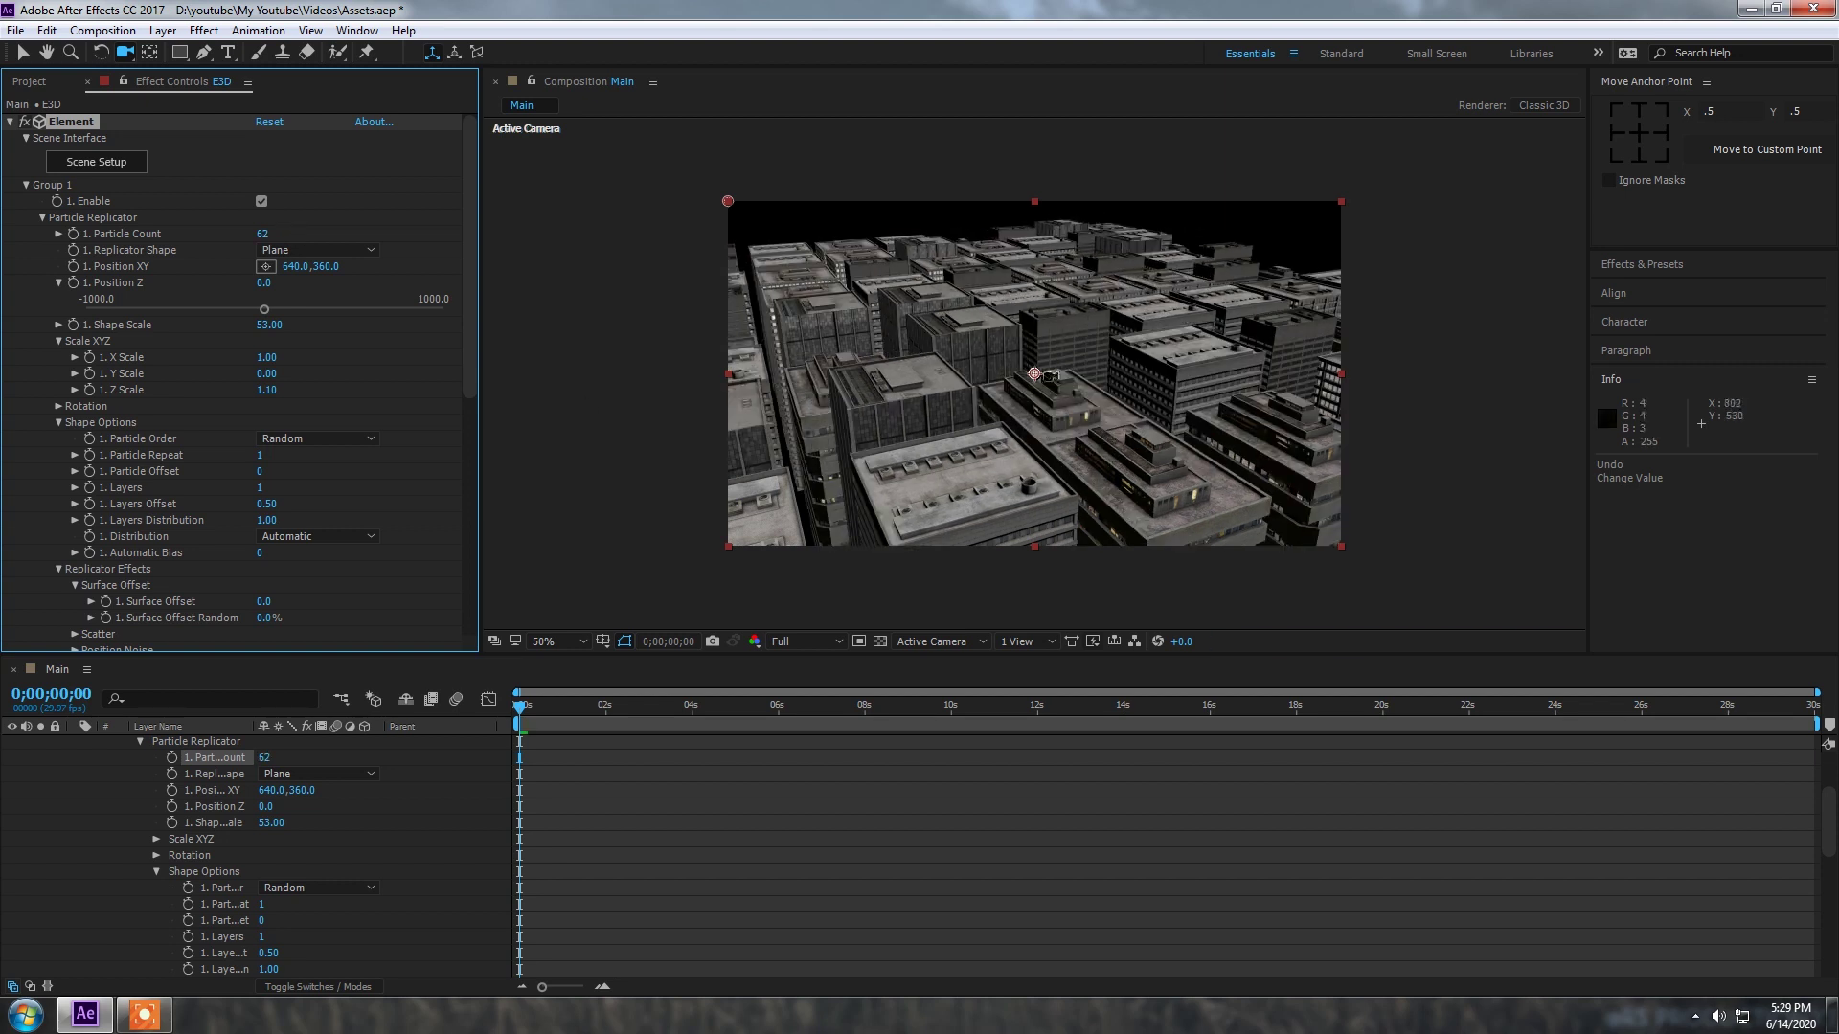
pyautogui.press(',')
pyautogui.moveTo(1051, 394); pyautogui.dragTo(1015, 360)
# Step: Set the Group 1 particle count to 69 and the X scale to 1.20
pyautogui.moveTo(261, 234); pyautogui.dragTo(277, 234)
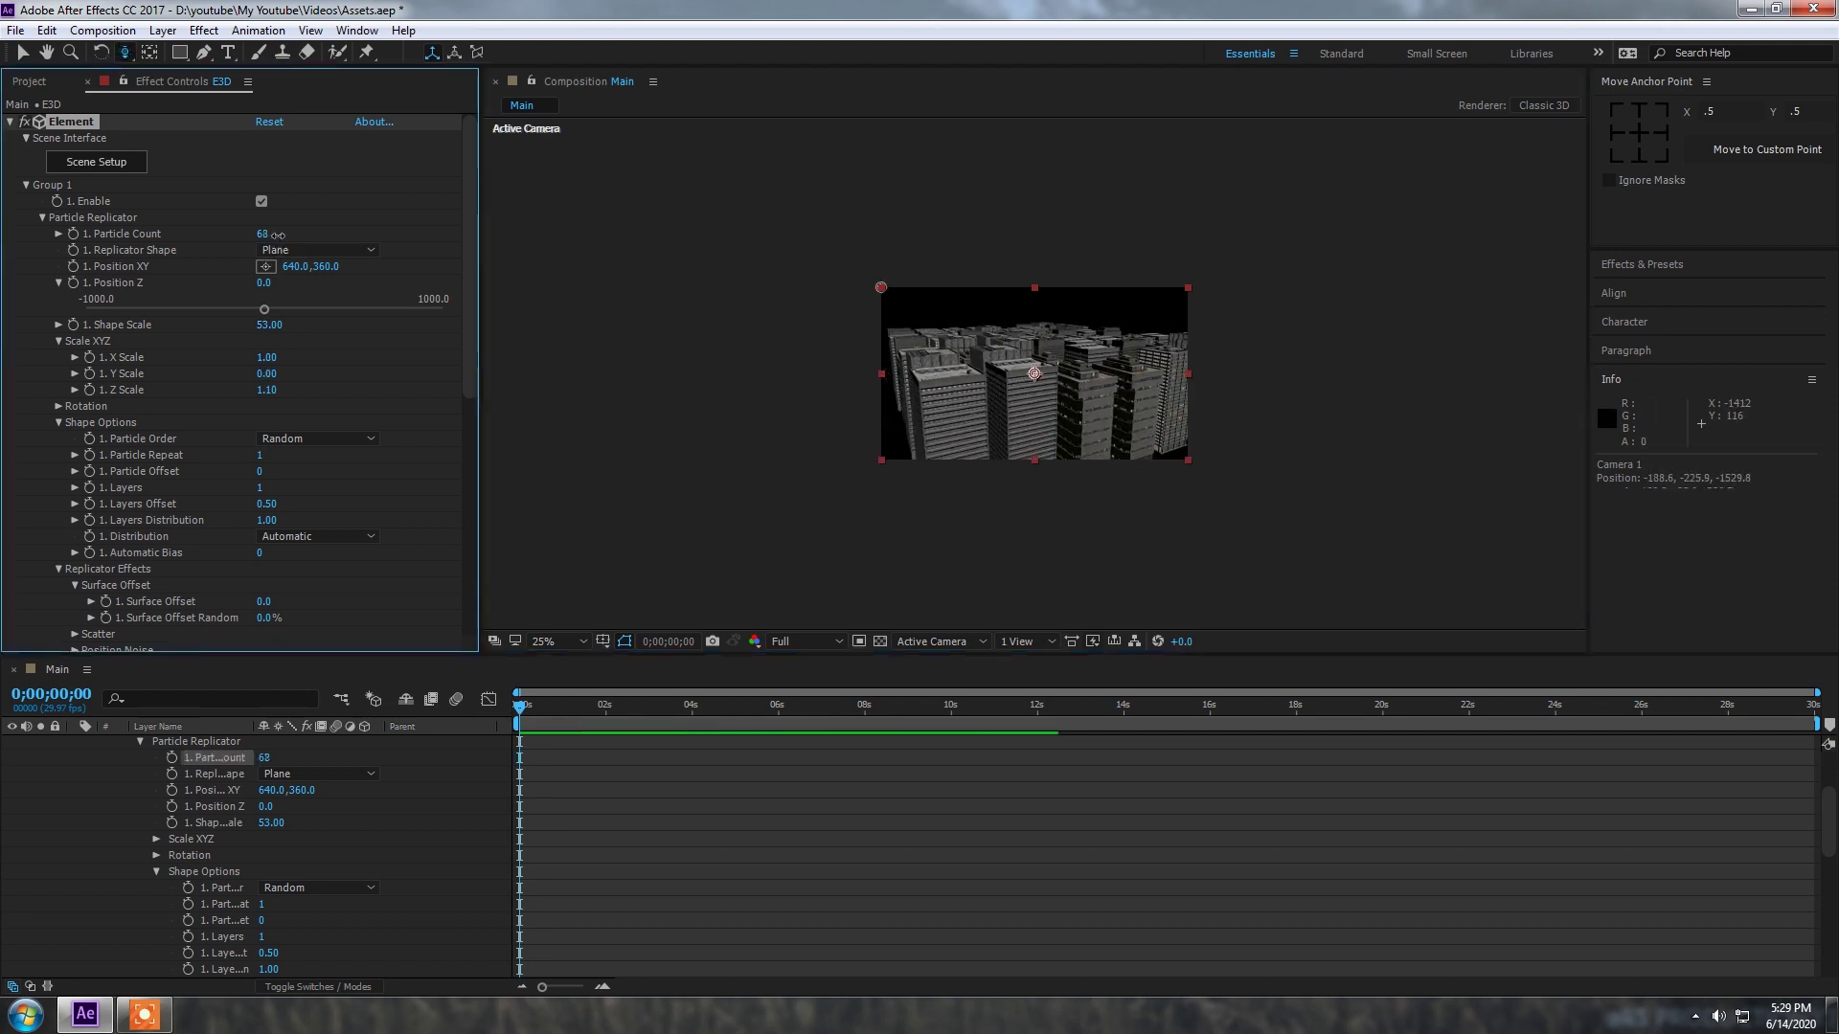
pyautogui.click(267, 358)
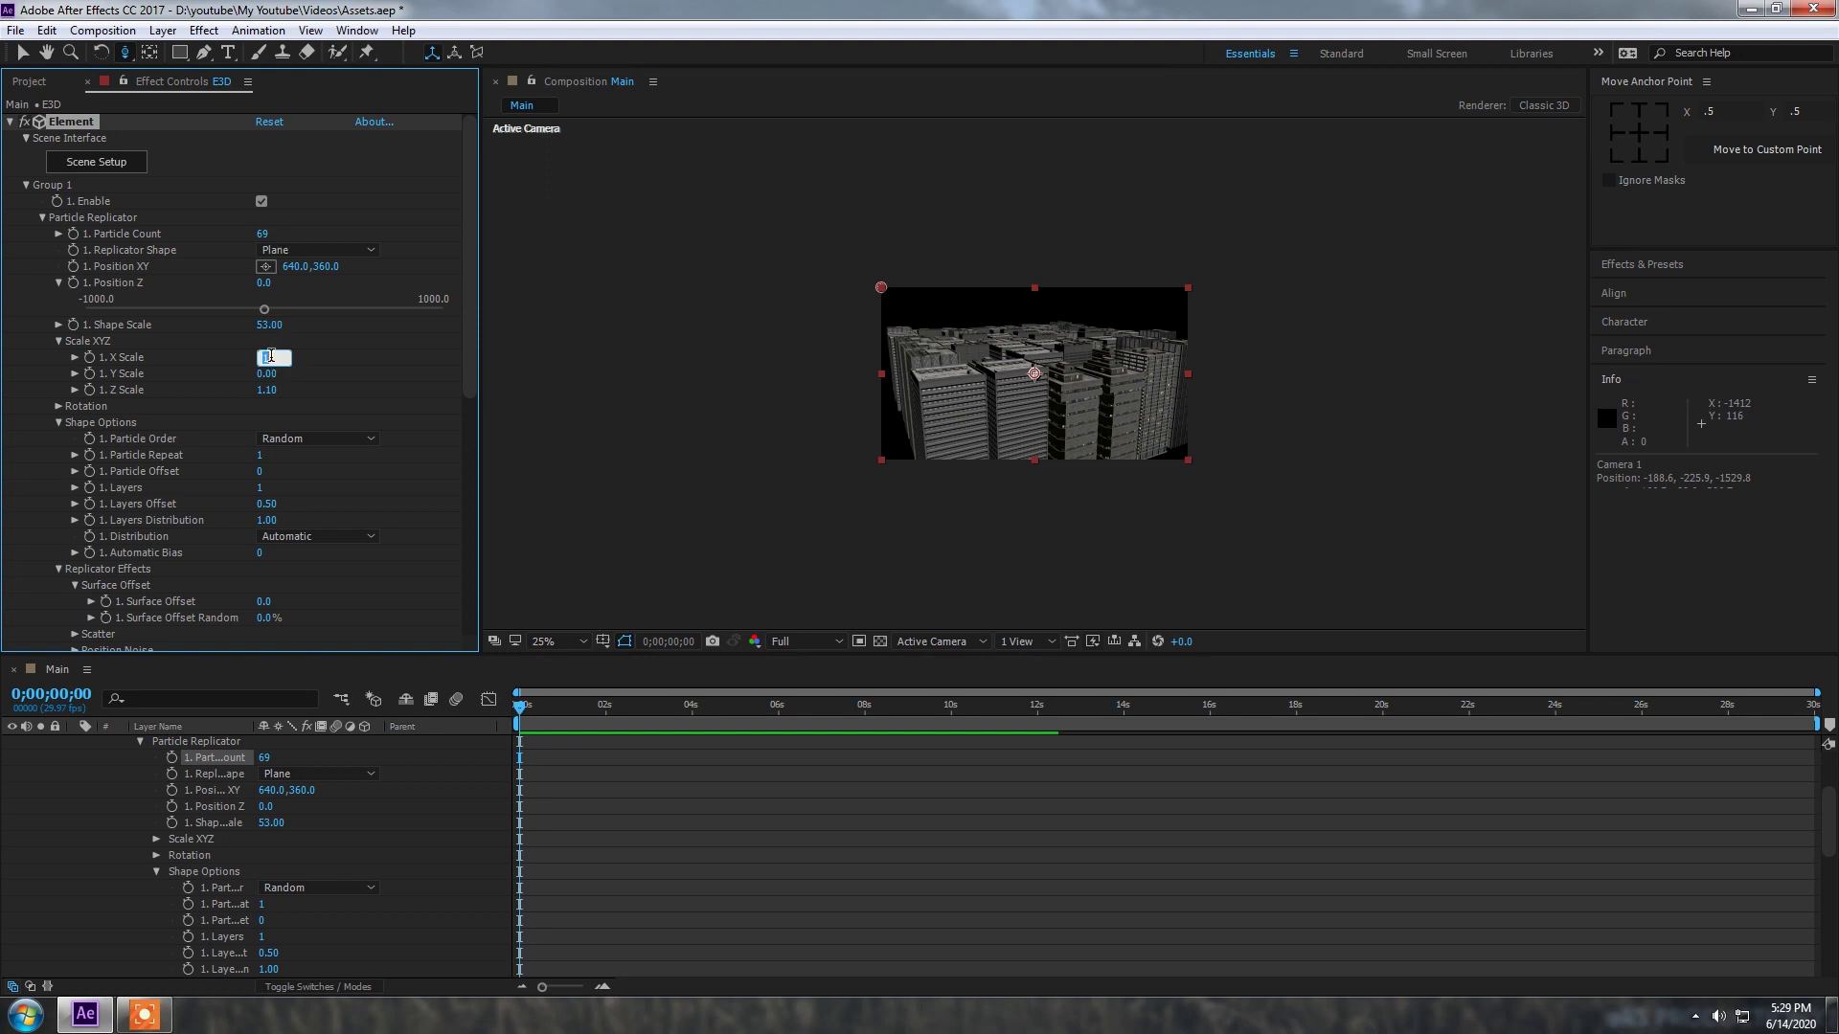
pyautogui.write('1.2')
pyautogui.press('Return')
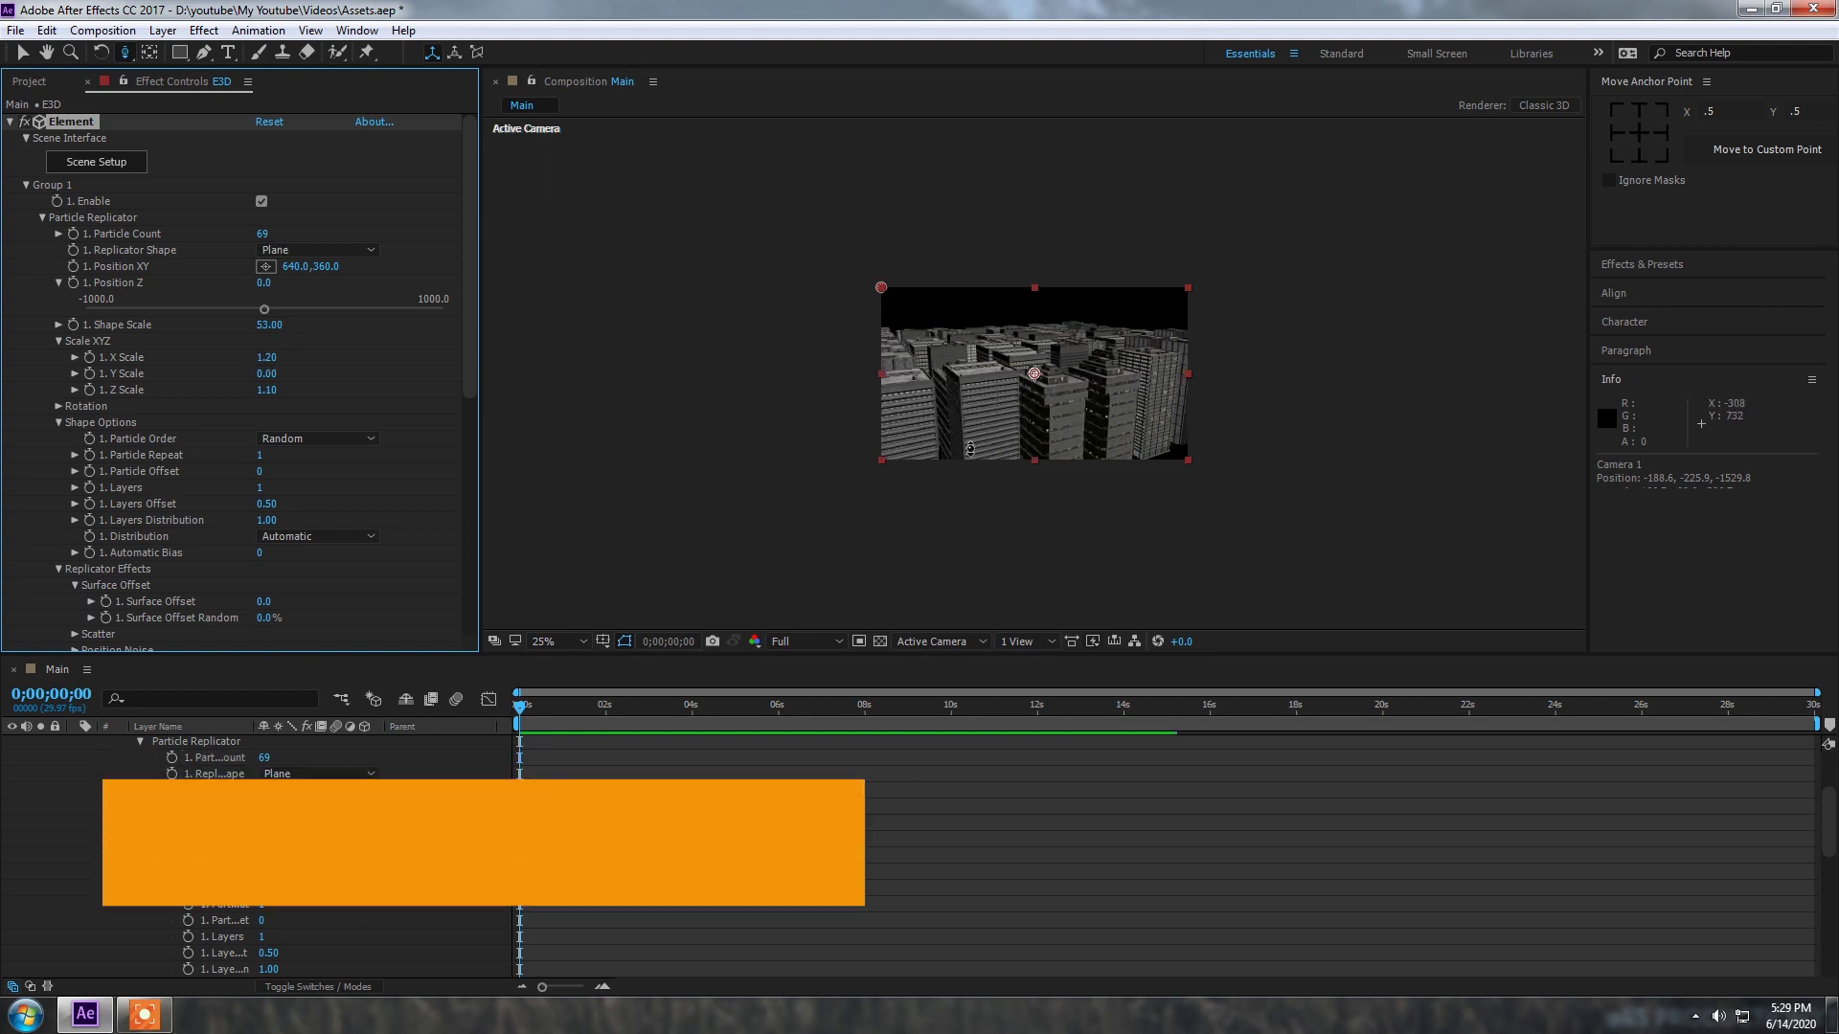
# Step: Move the camera closer to the foreground buildings and orbit it slightly higher over the rooftops
pyautogui.press('.')
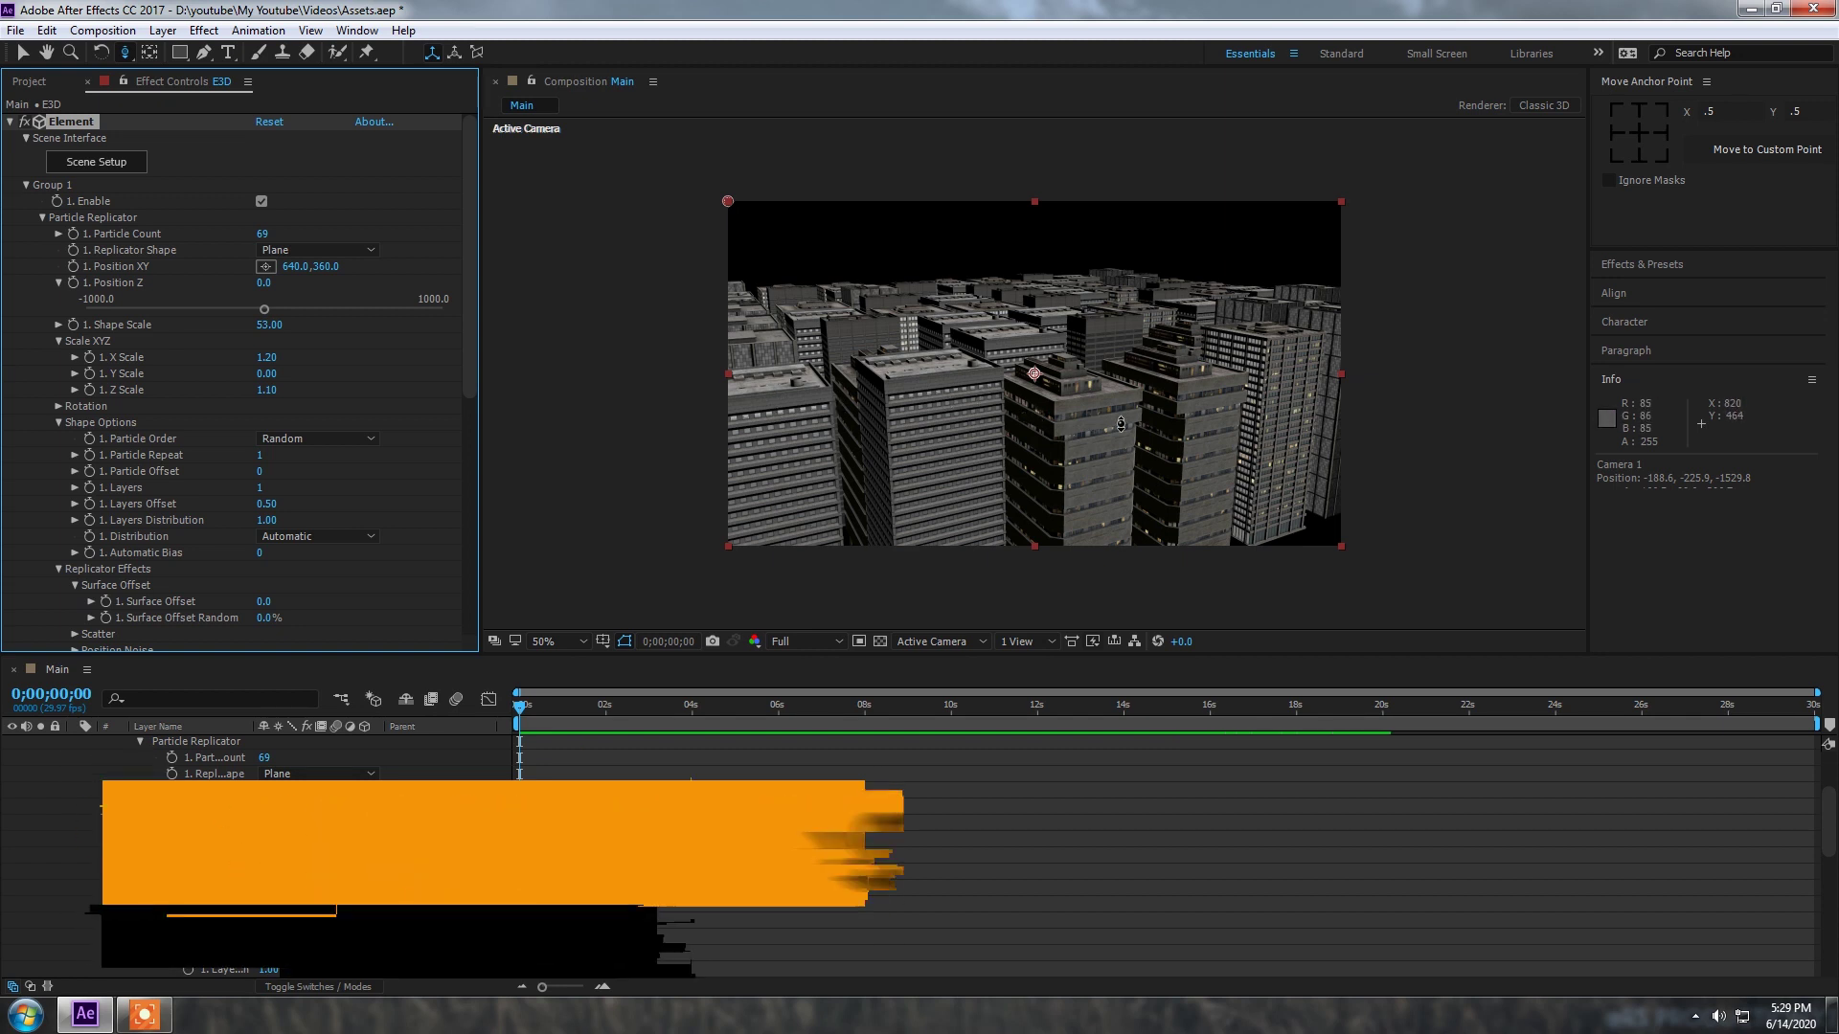
pyautogui.click(1125, 406)
pyautogui.moveTo(1125, 406); pyautogui.dragTo(1125, 395)
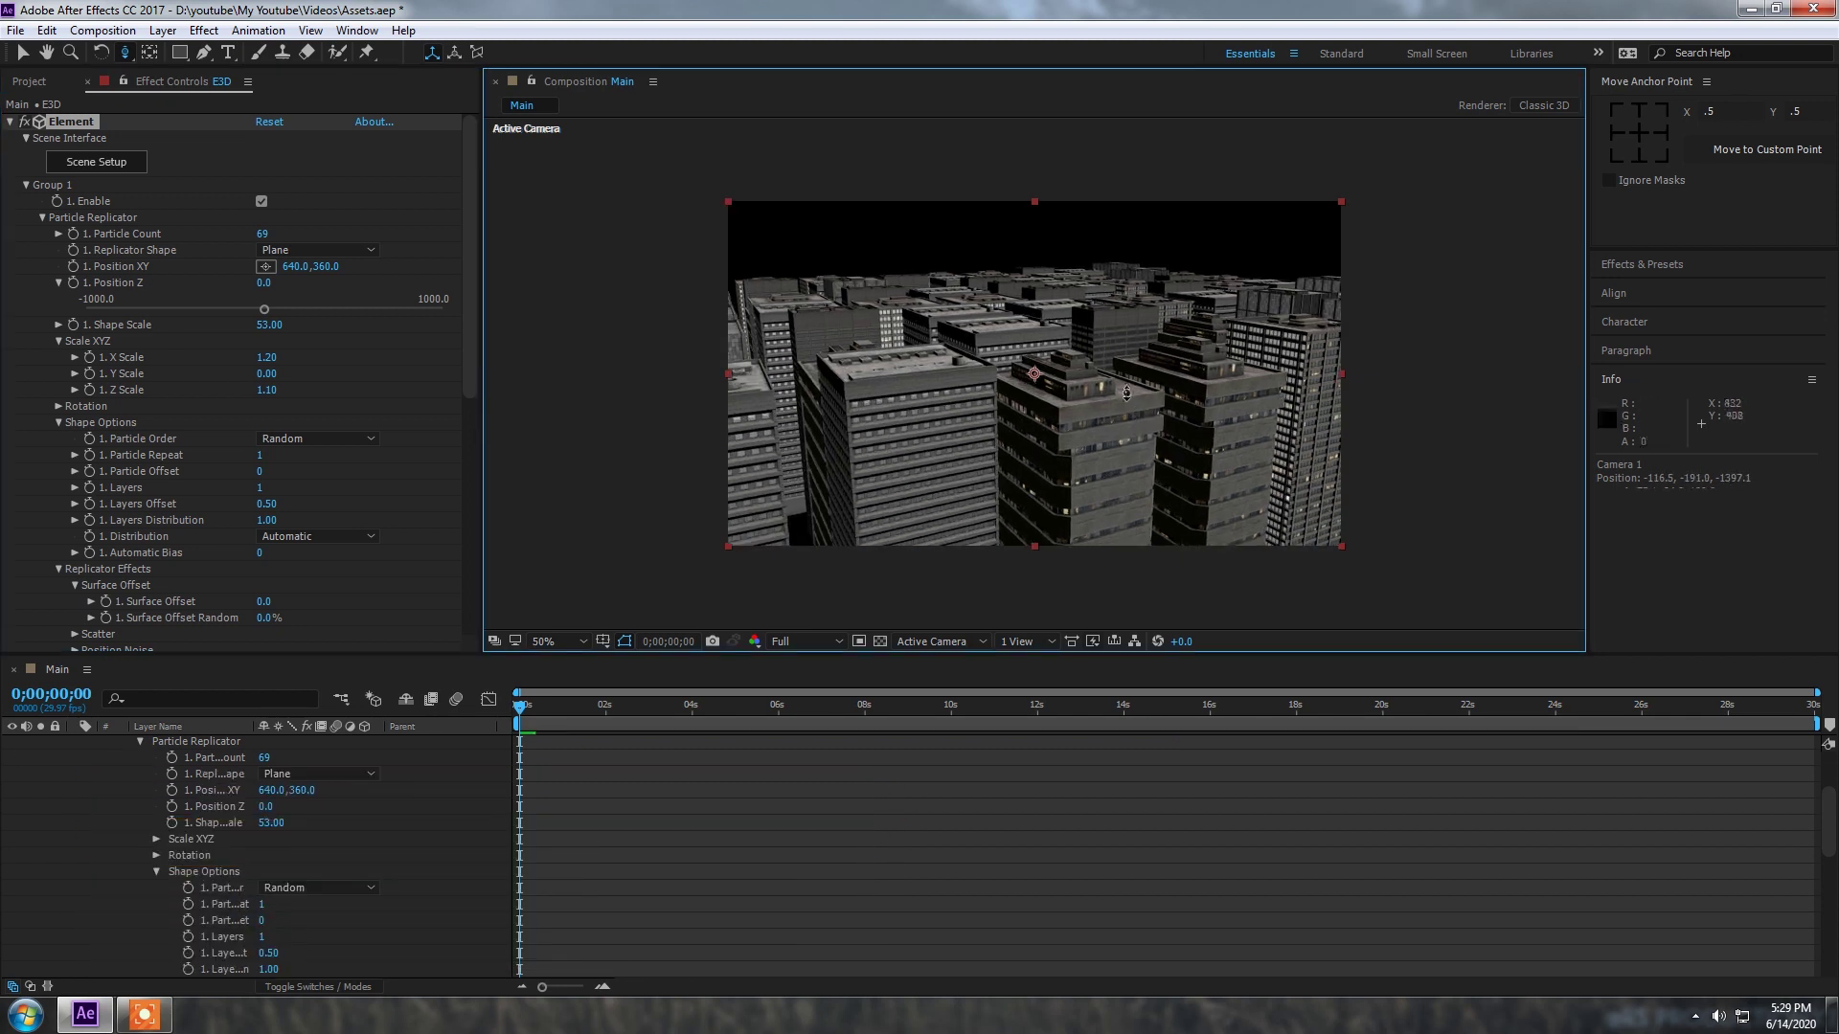
pyautogui.press('h')
pyautogui.press('c')
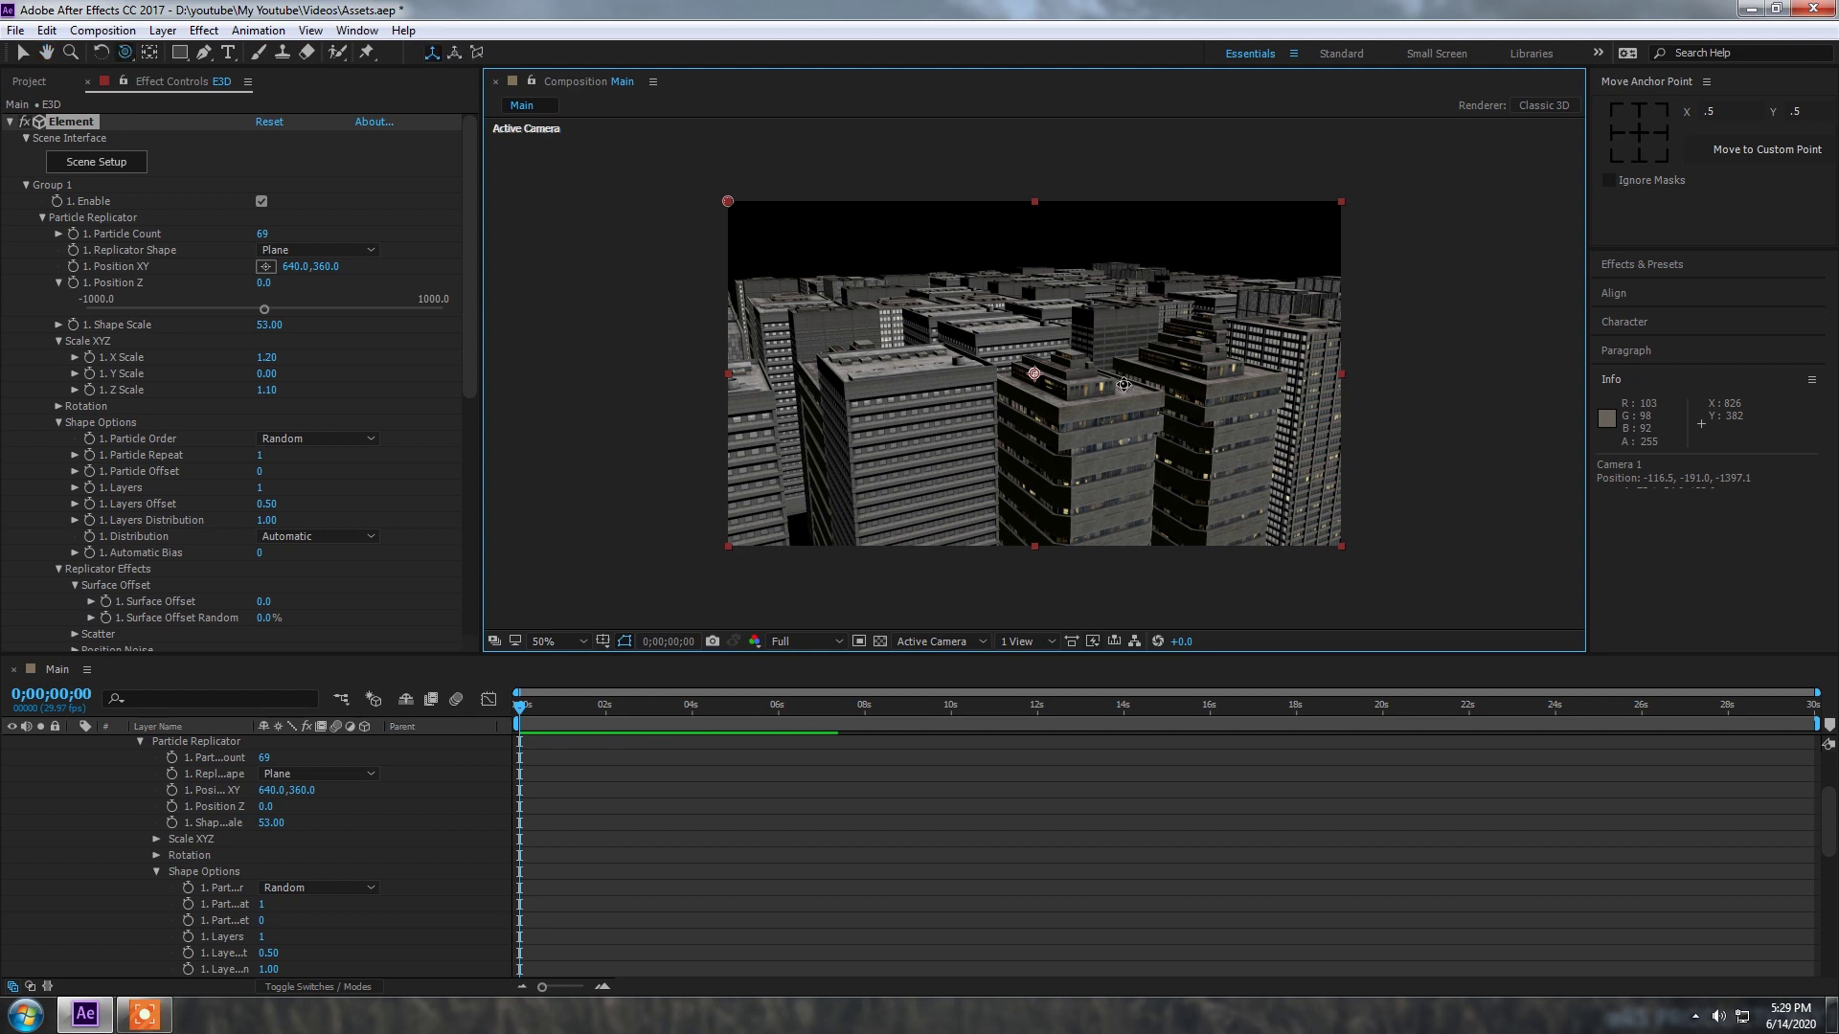
pyautogui.moveTo(1123, 383); pyautogui.dragTo(1129, 409)
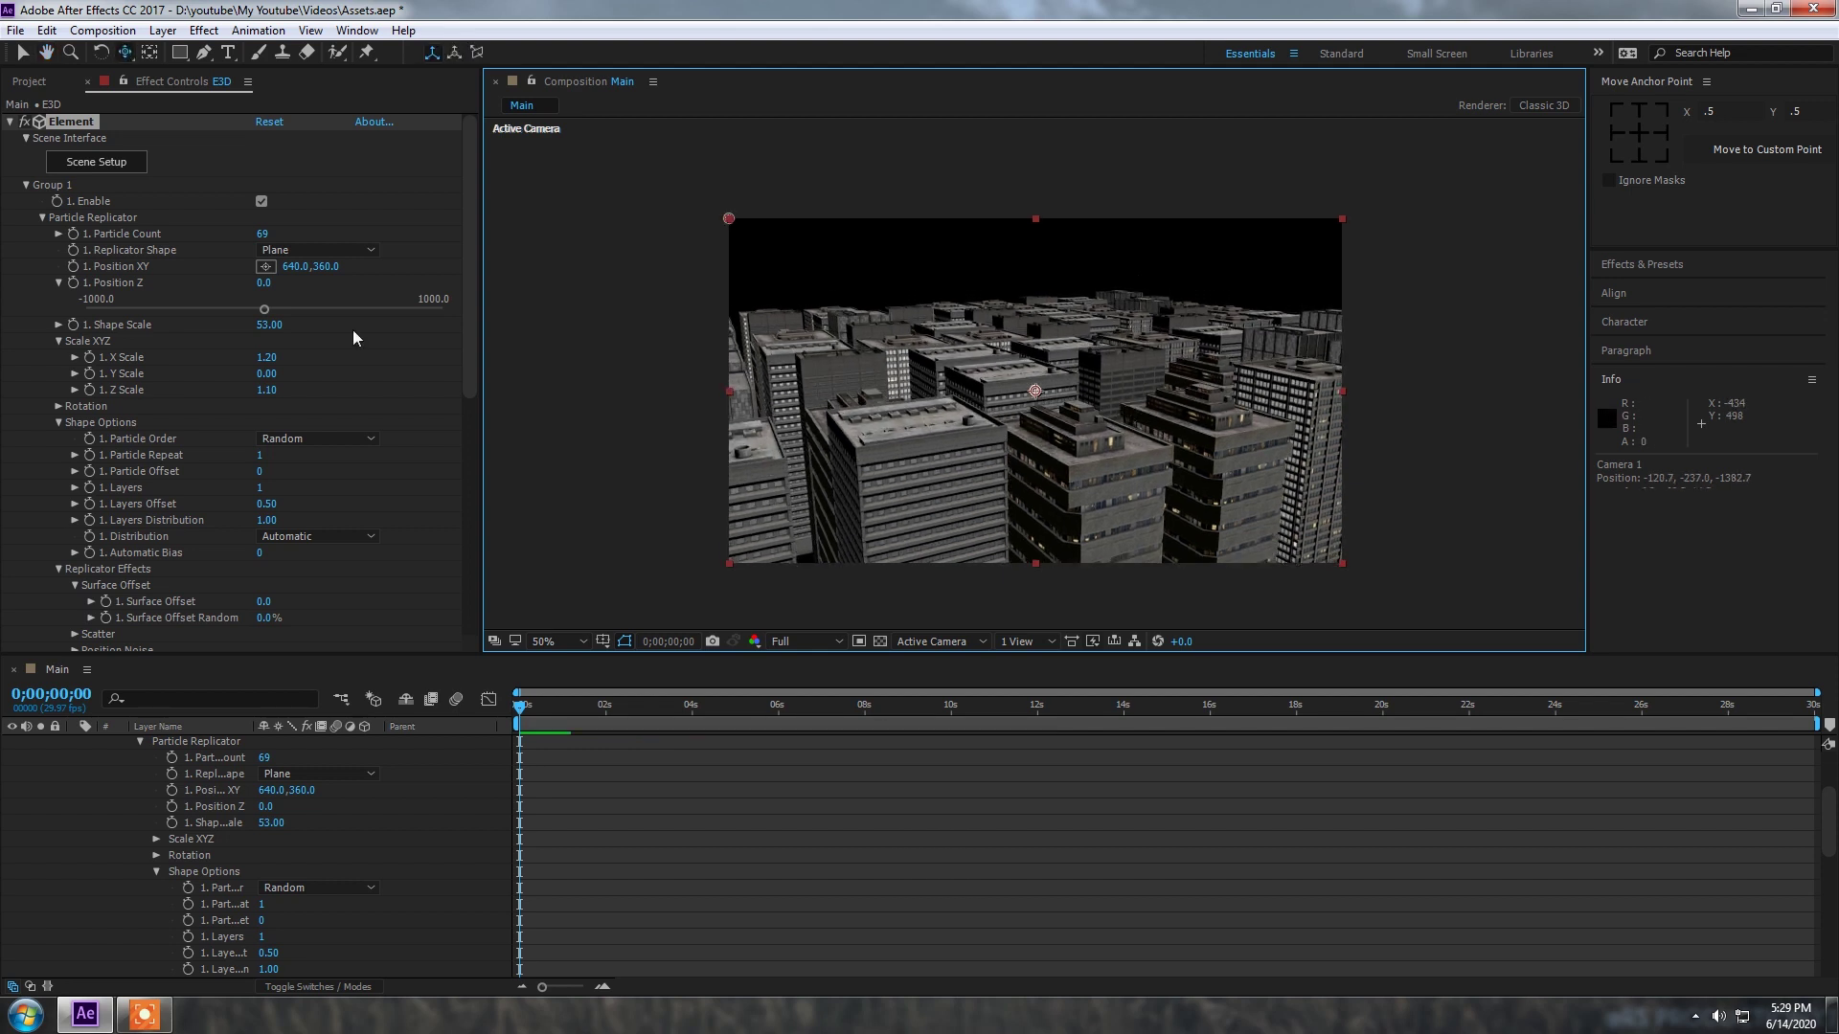
# Step: In Group 1's particle look, set the particle size to 11.20, size random to 19%, X size to 1.1 and Y size to 0.9
pyautogui.click(42, 218)
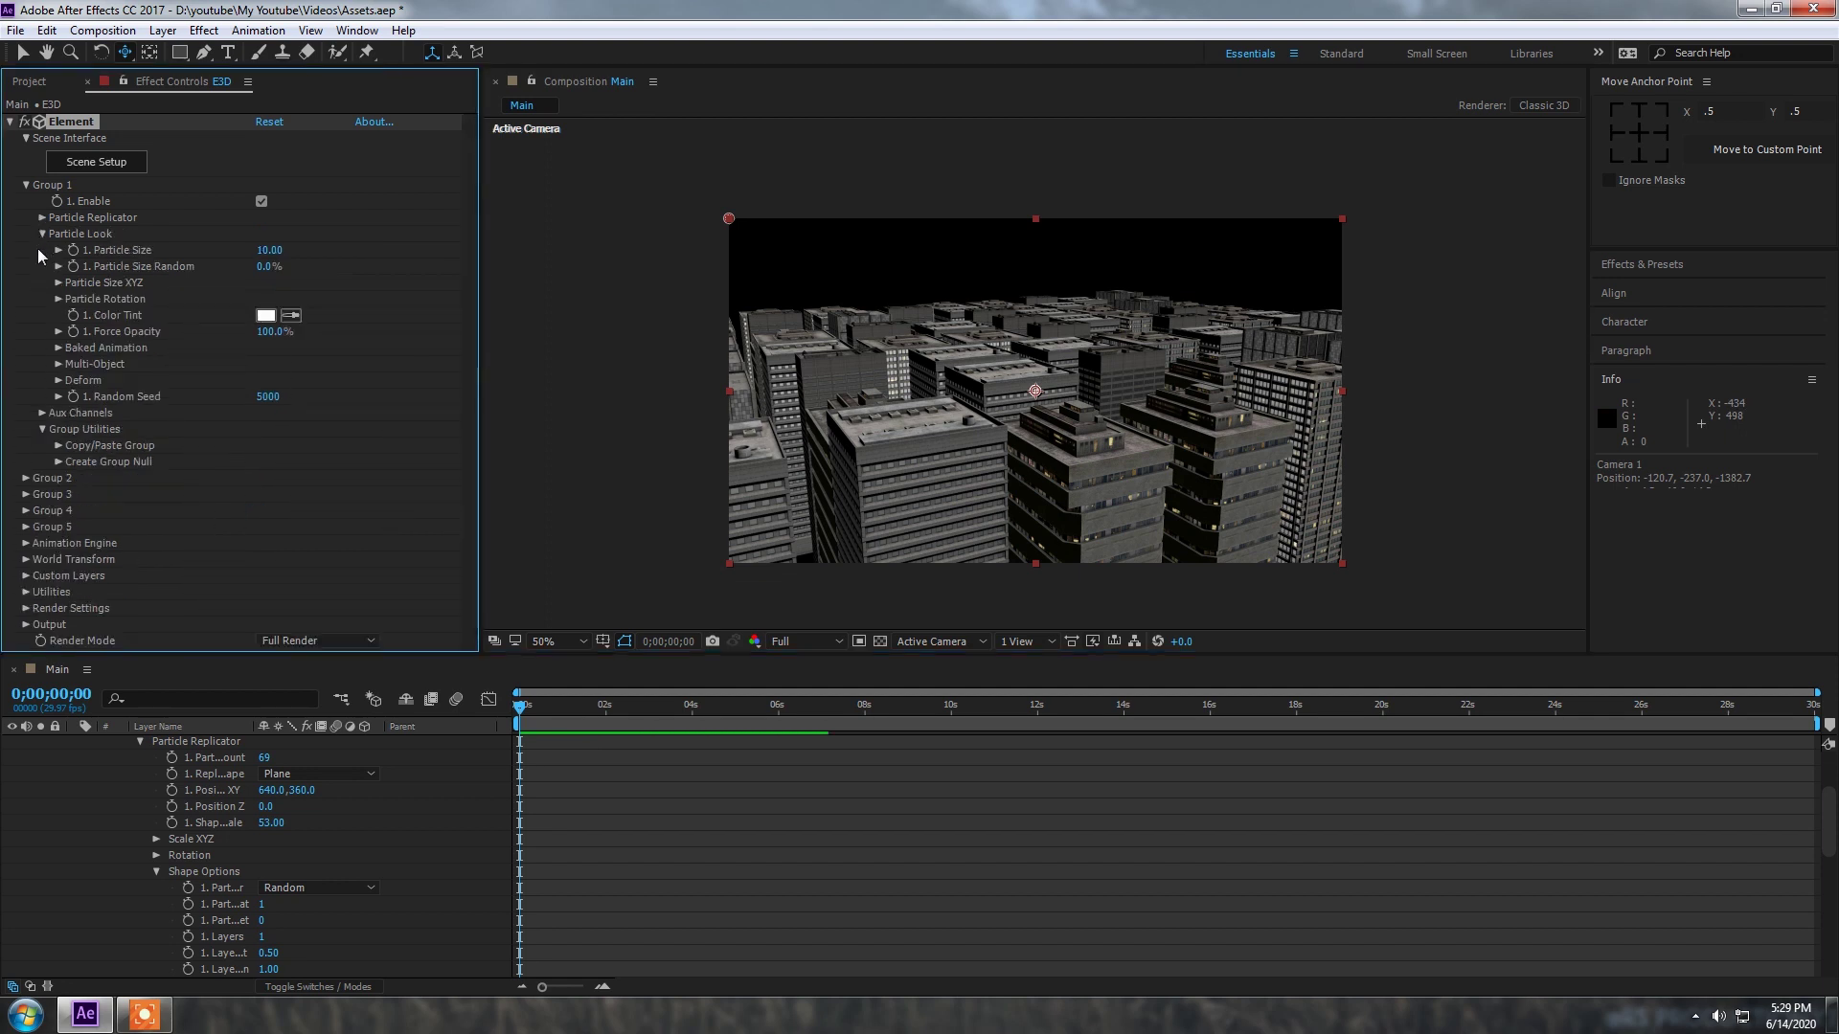
pyautogui.moveTo(264, 277); pyautogui.dragTo(289, 250)
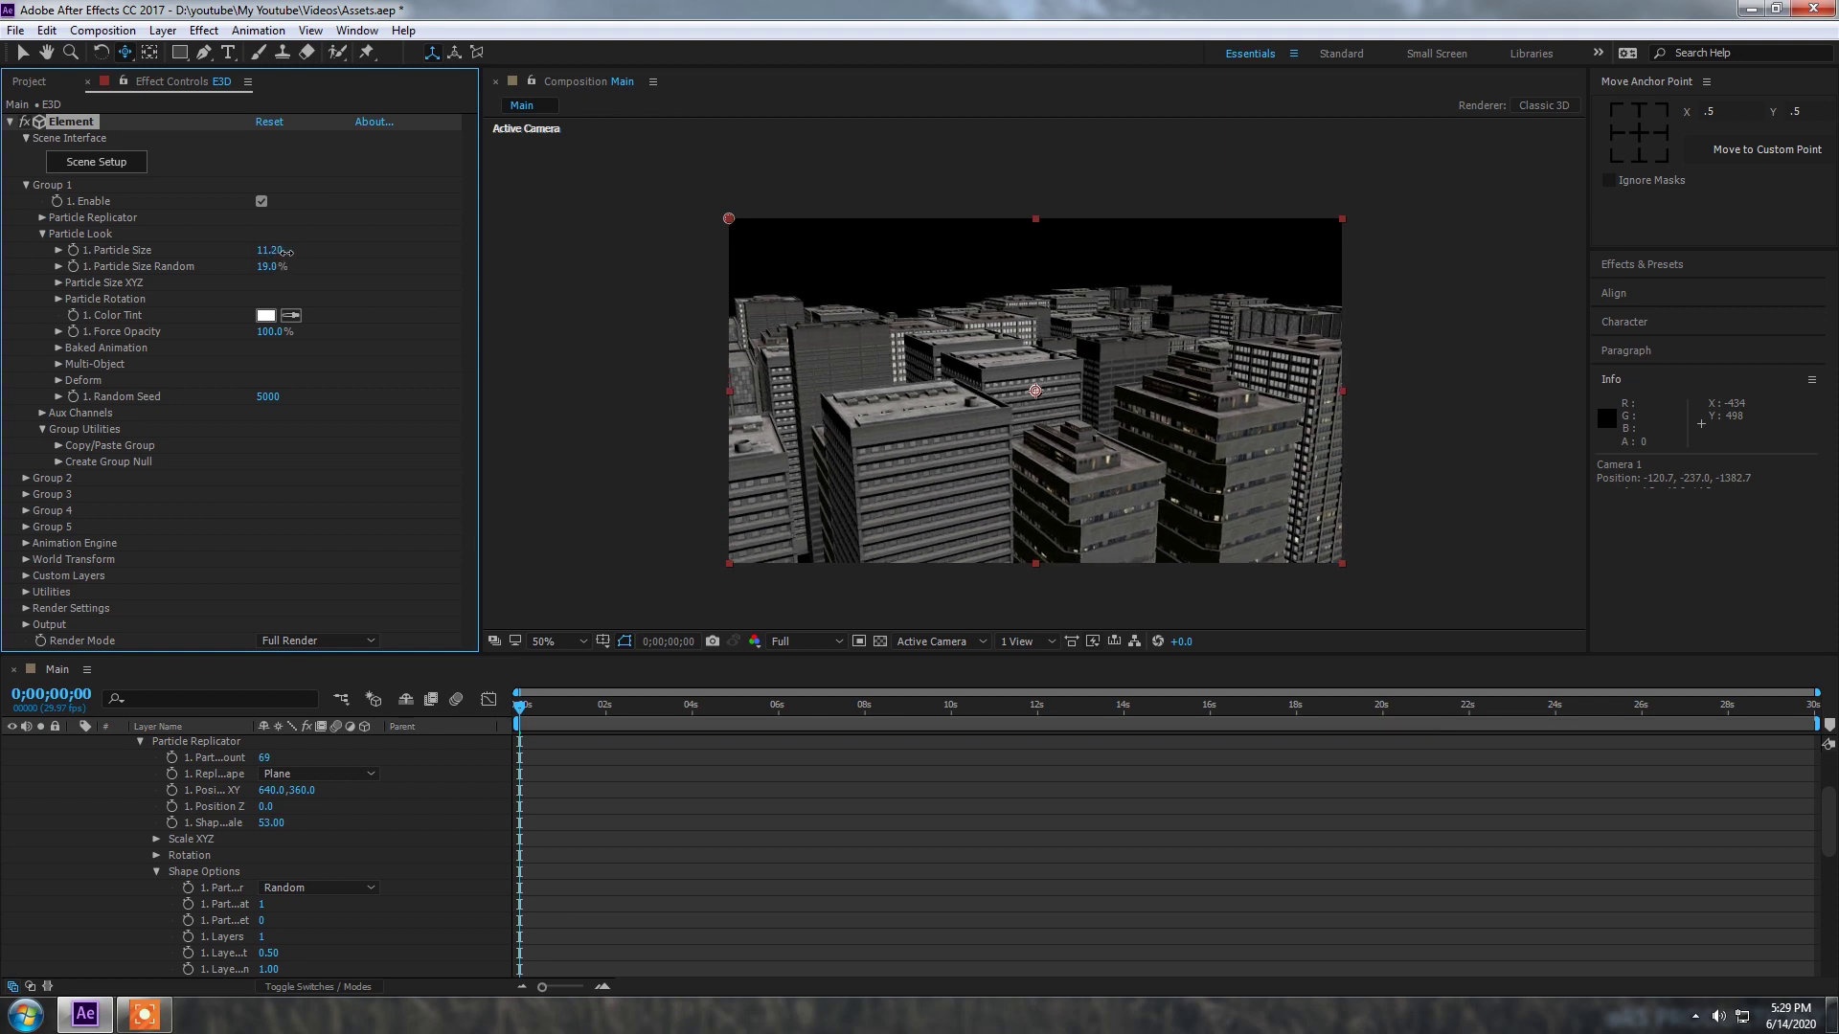
pyautogui.click(58, 284)
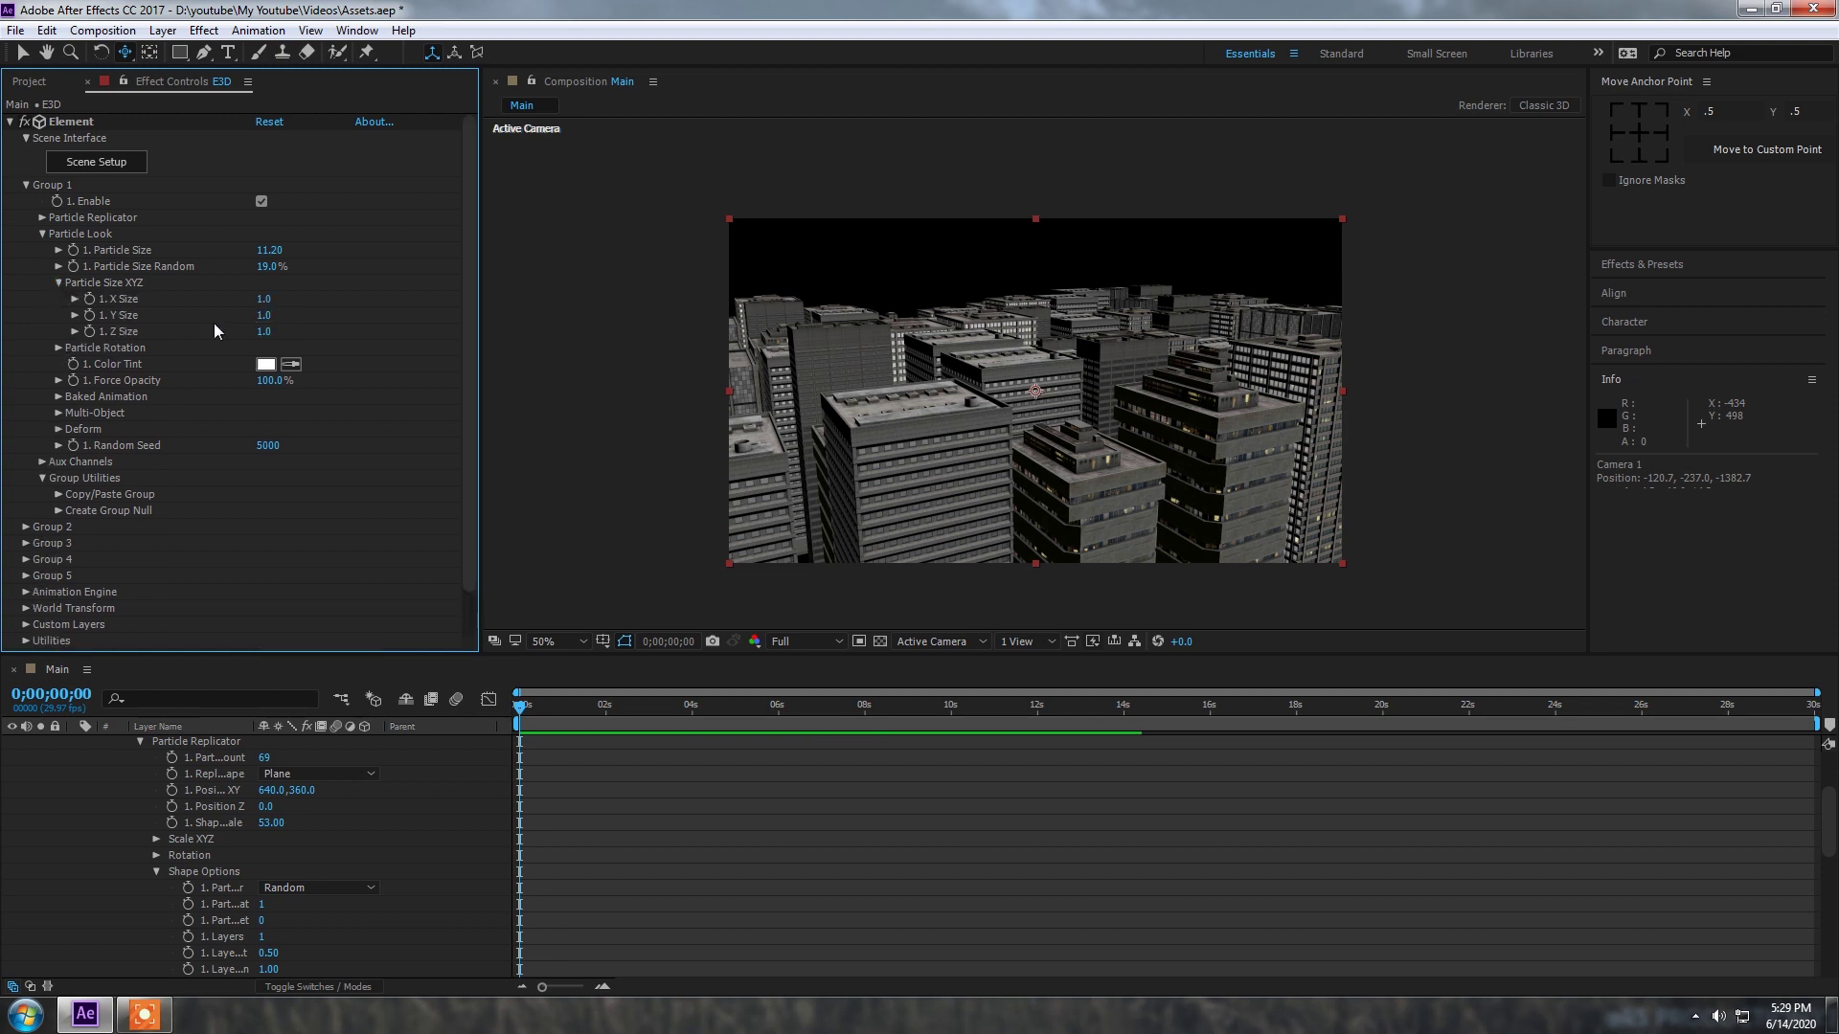
pyautogui.moveTo(267, 304); pyautogui.dragTo(262, 316)
# Step: Increase the Group 1 particle size to 11.90 and the particle size random to 31%
pyautogui.click(59, 351)
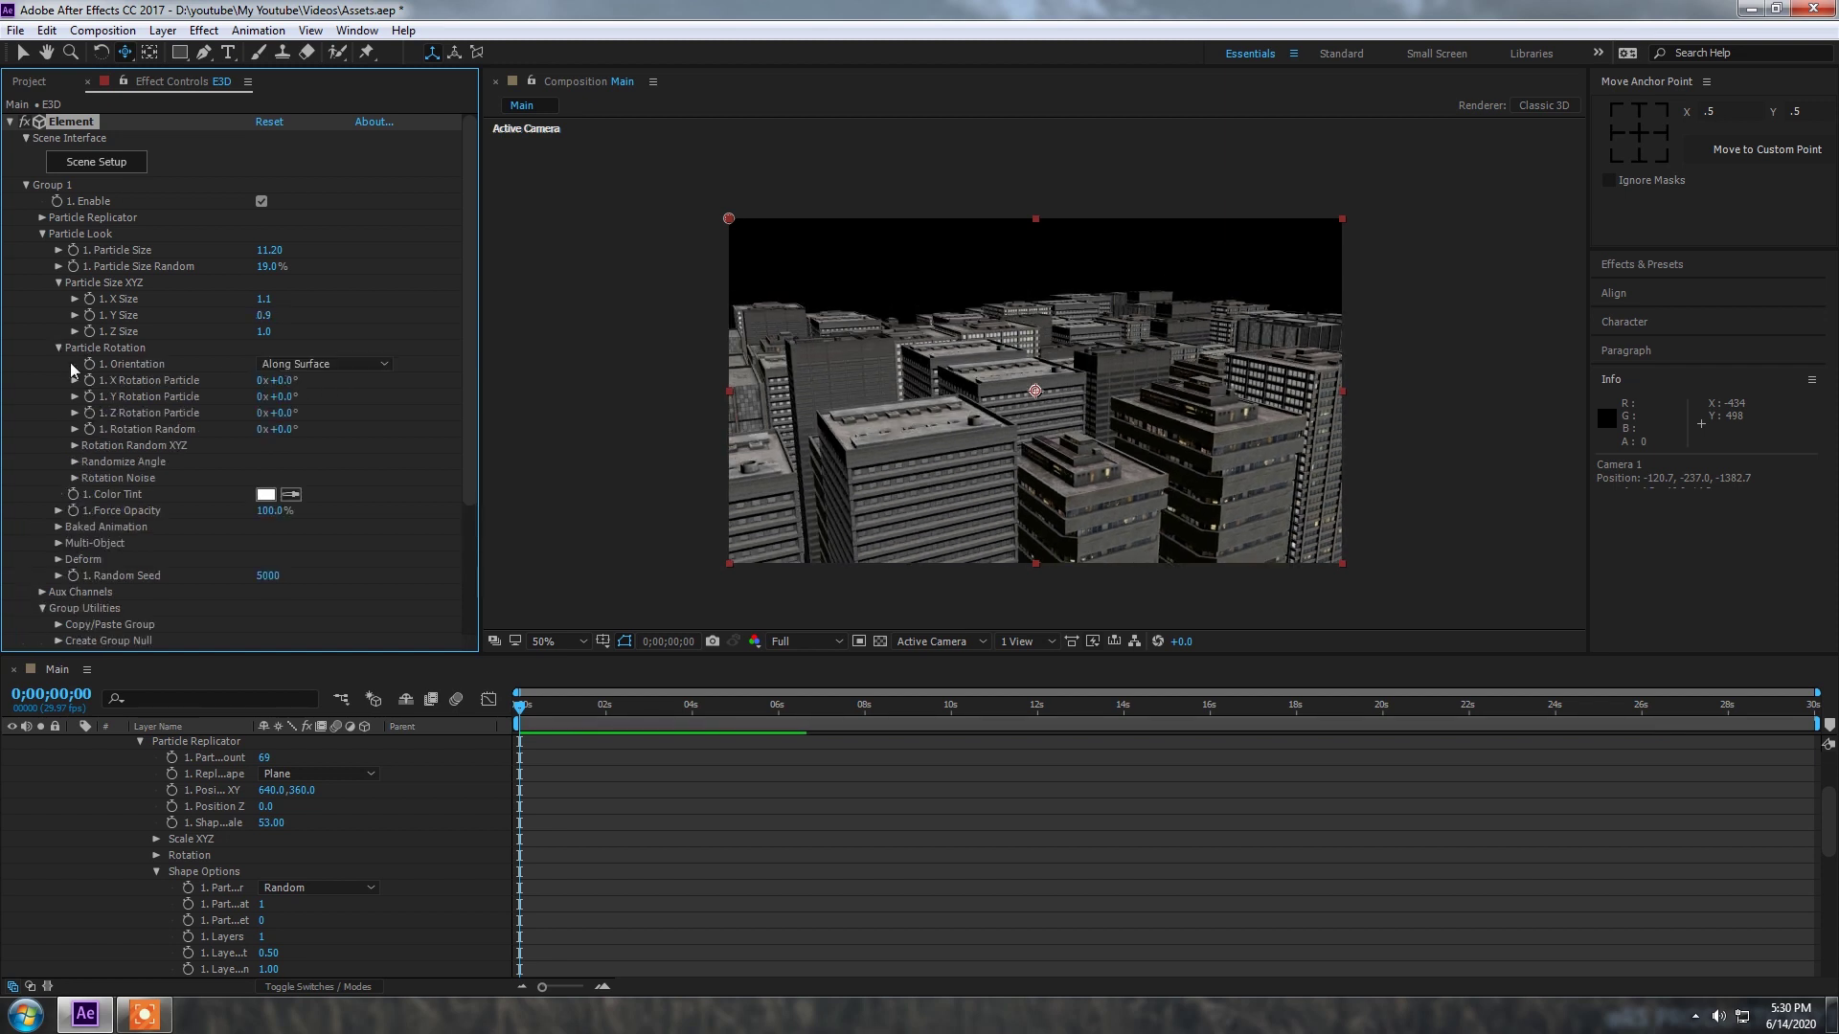
pyautogui.click(56, 285)
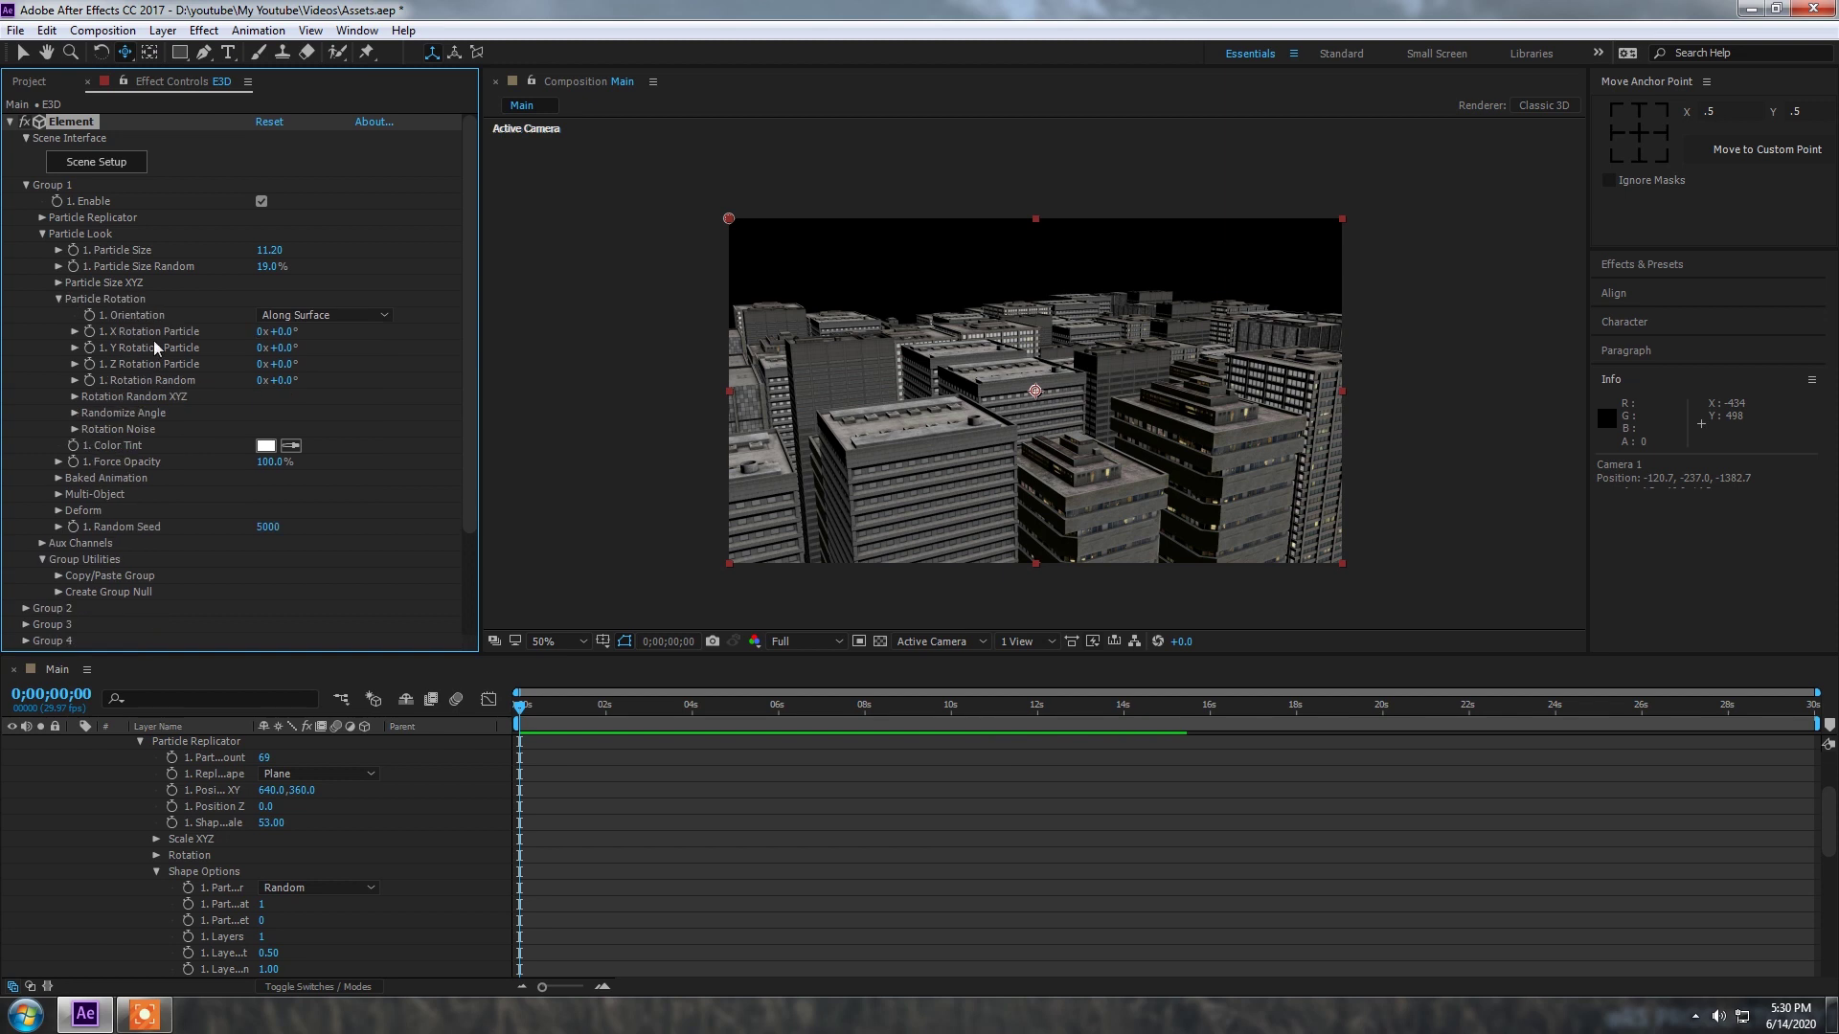
pyautogui.moveTo(269, 276); pyautogui.dragTo(276, 249)
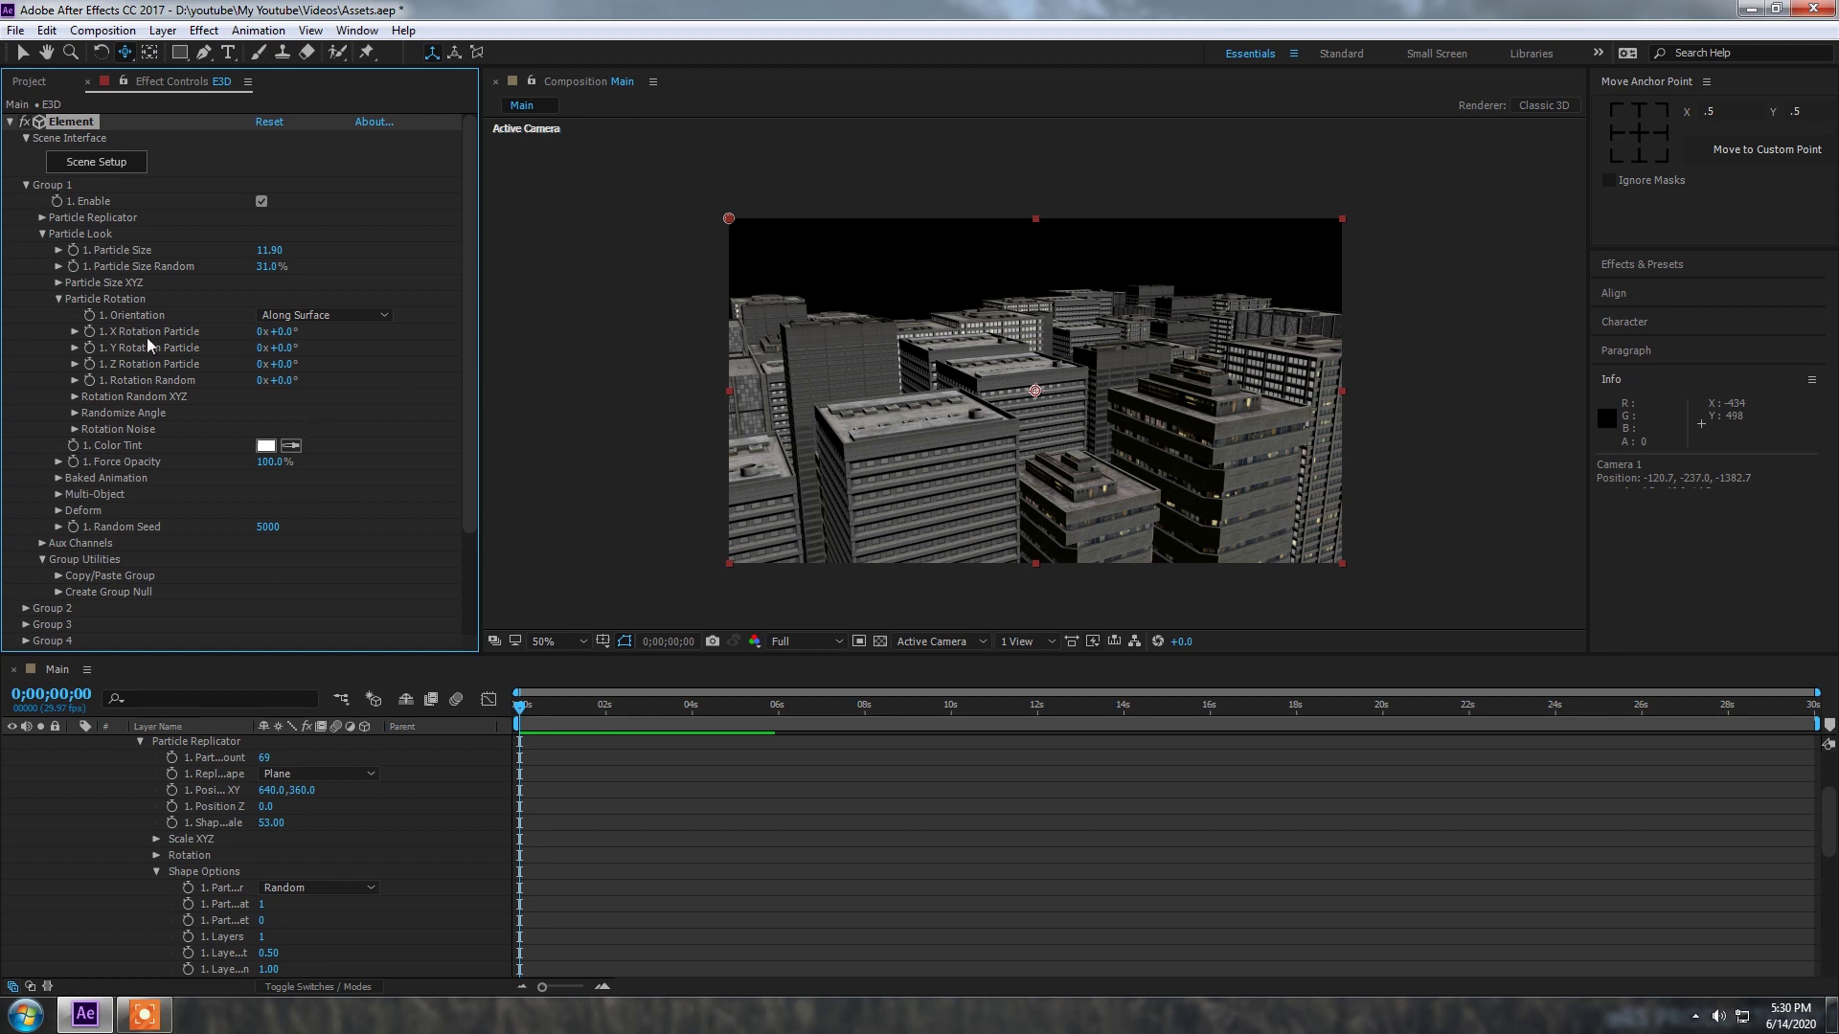
pyautogui.click(59, 299)
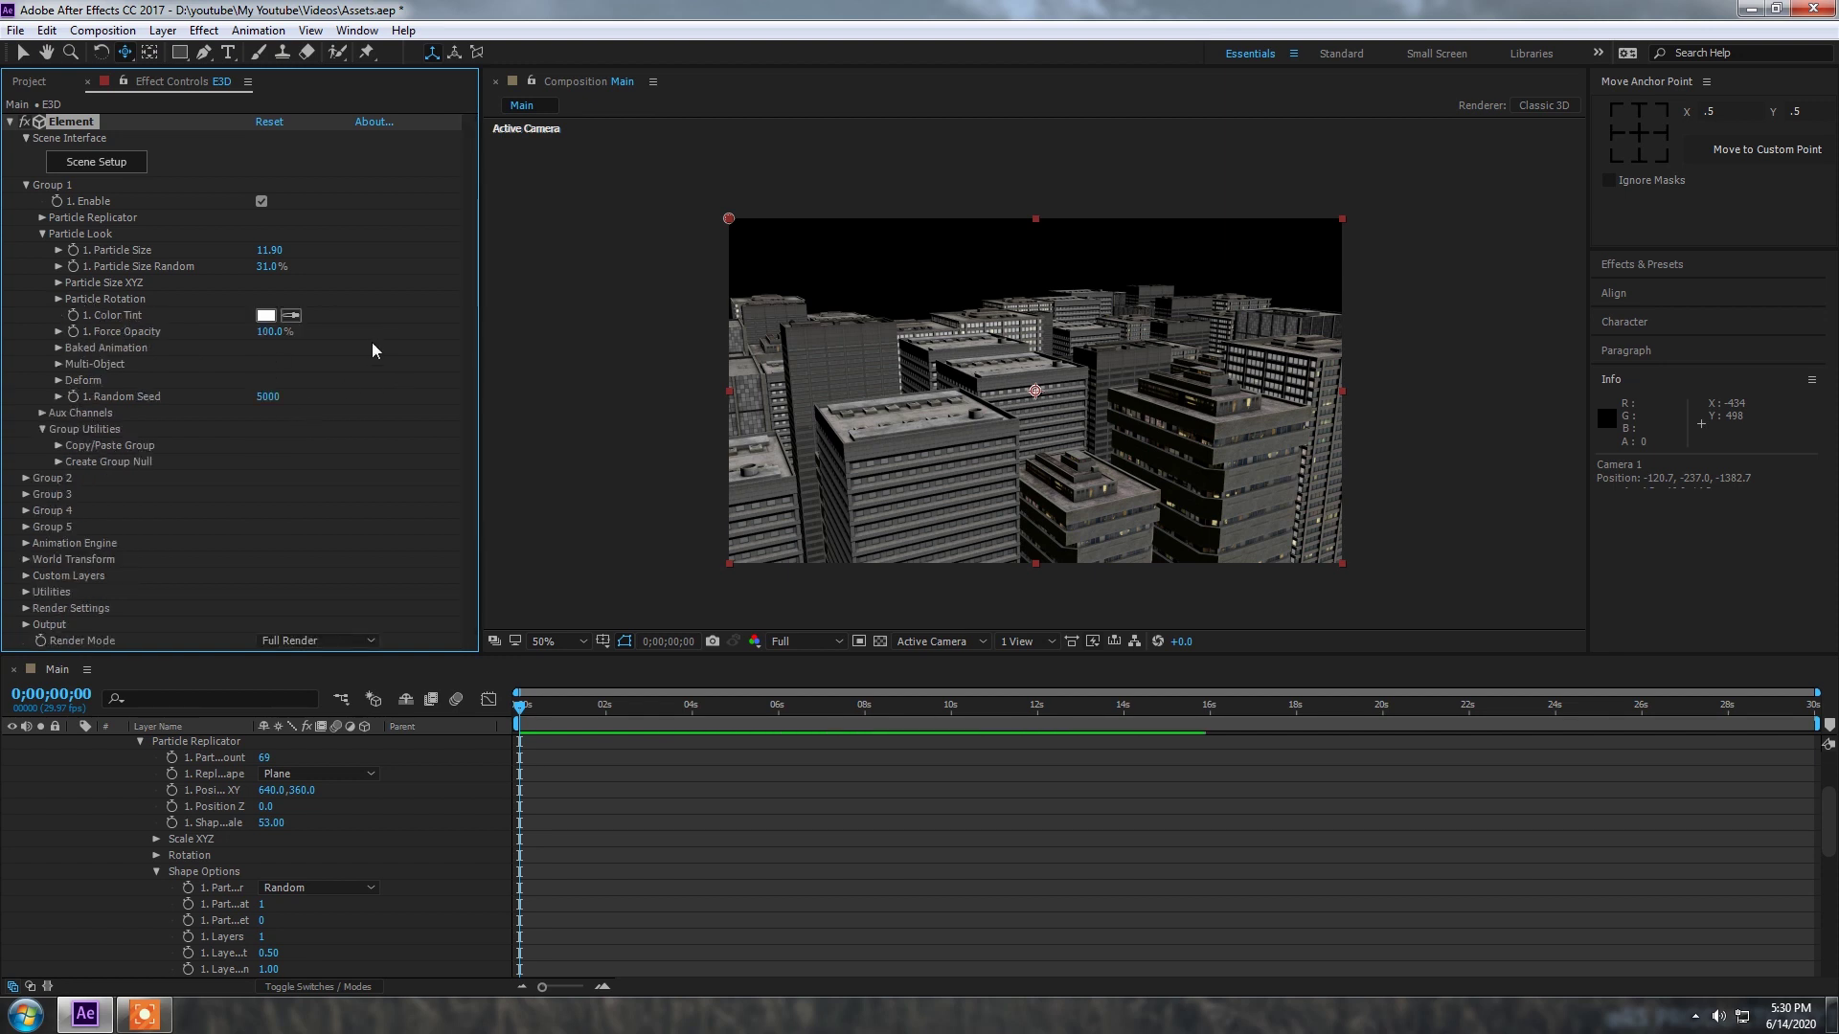
pyautogui.click(265, 315)
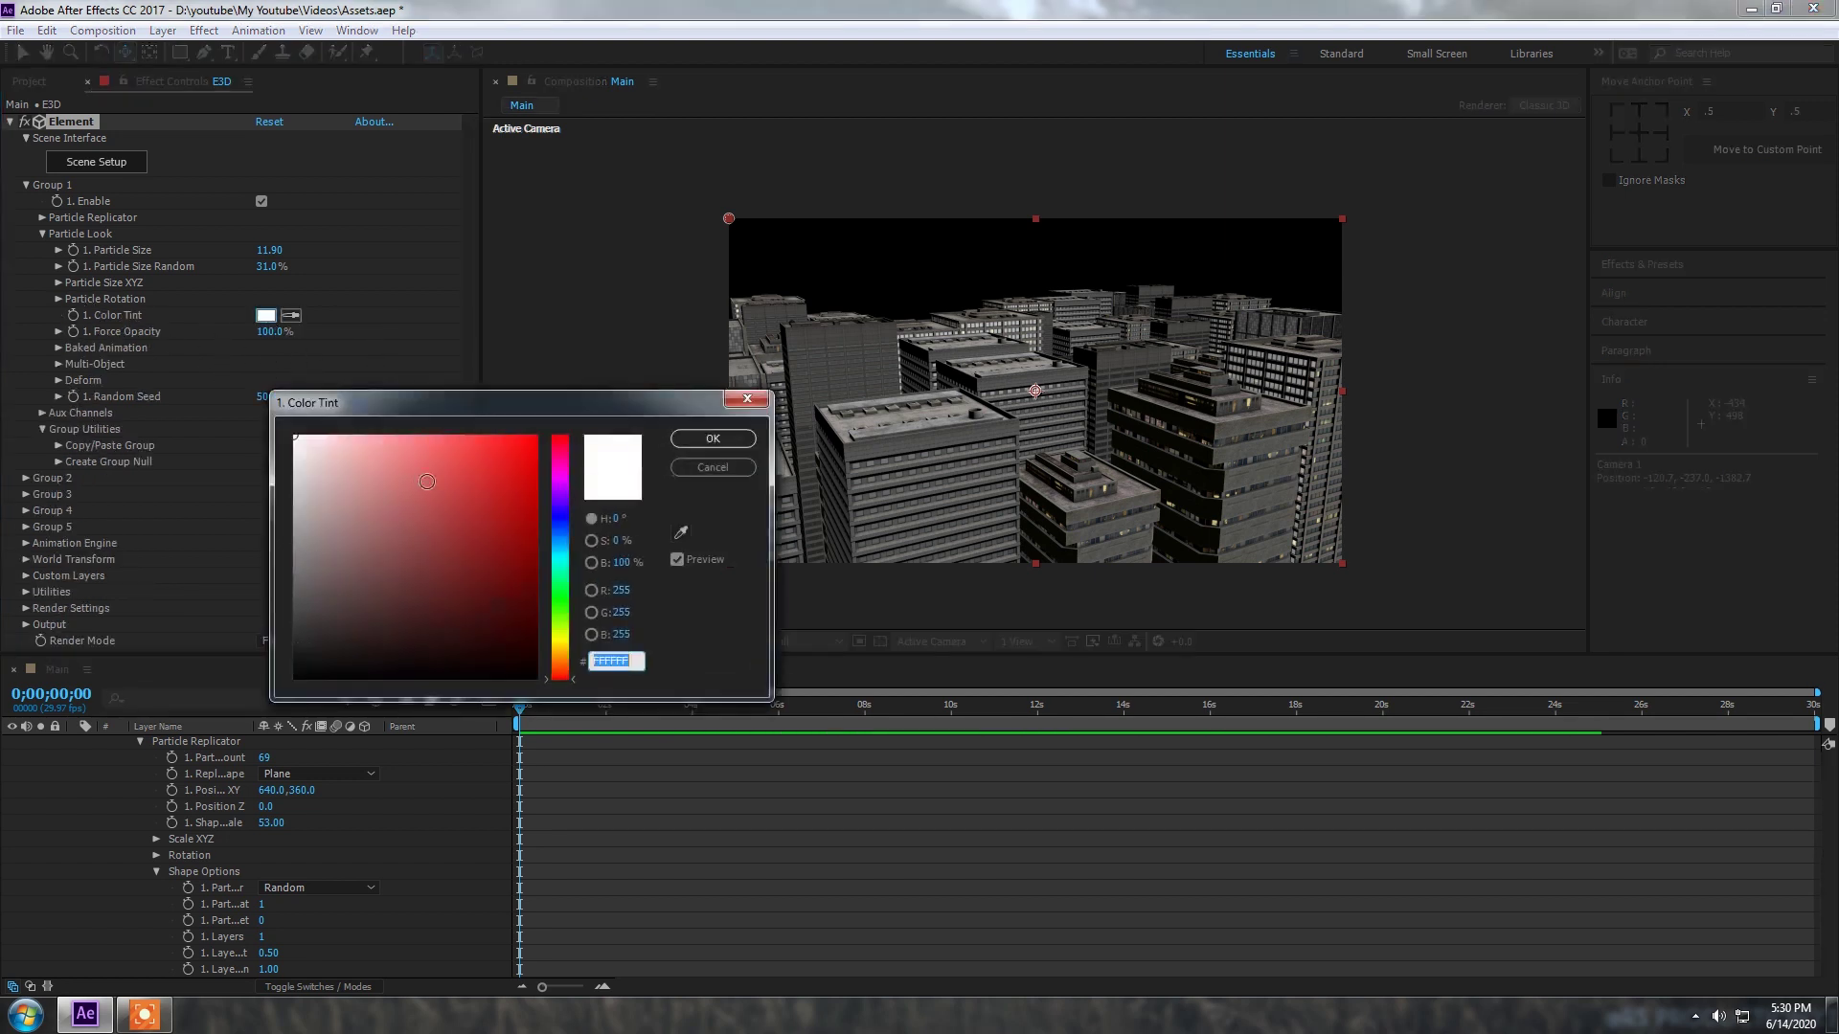
pyautogui.click(396, 469)
pyautogui.click(697, 468)
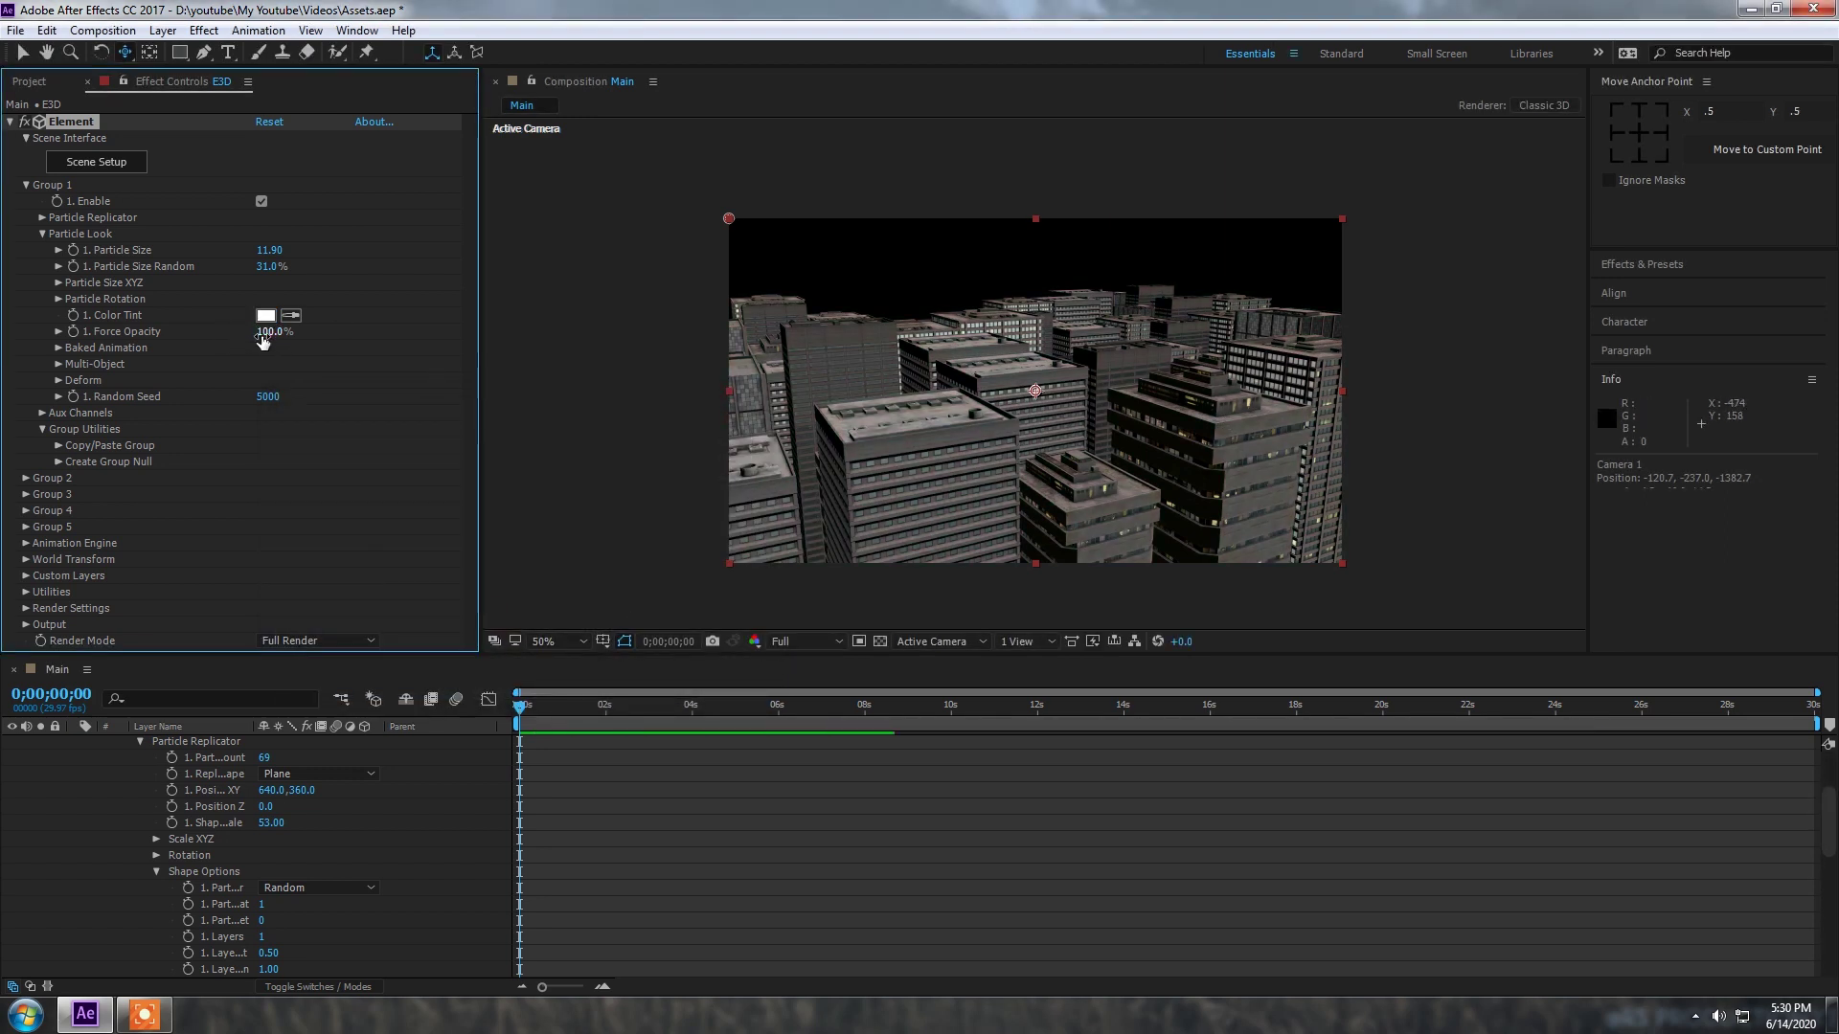
# Step: Set the Group 1 random seed to 7900, keep force opacity at 100%, and collapse the Group 1 settings
pyautogui.moveTo(273, 331); pyautogui.dragTo(426, 334)
pyautogui.moveTo(268, 396); pyautogui.dragTo(297, 402)
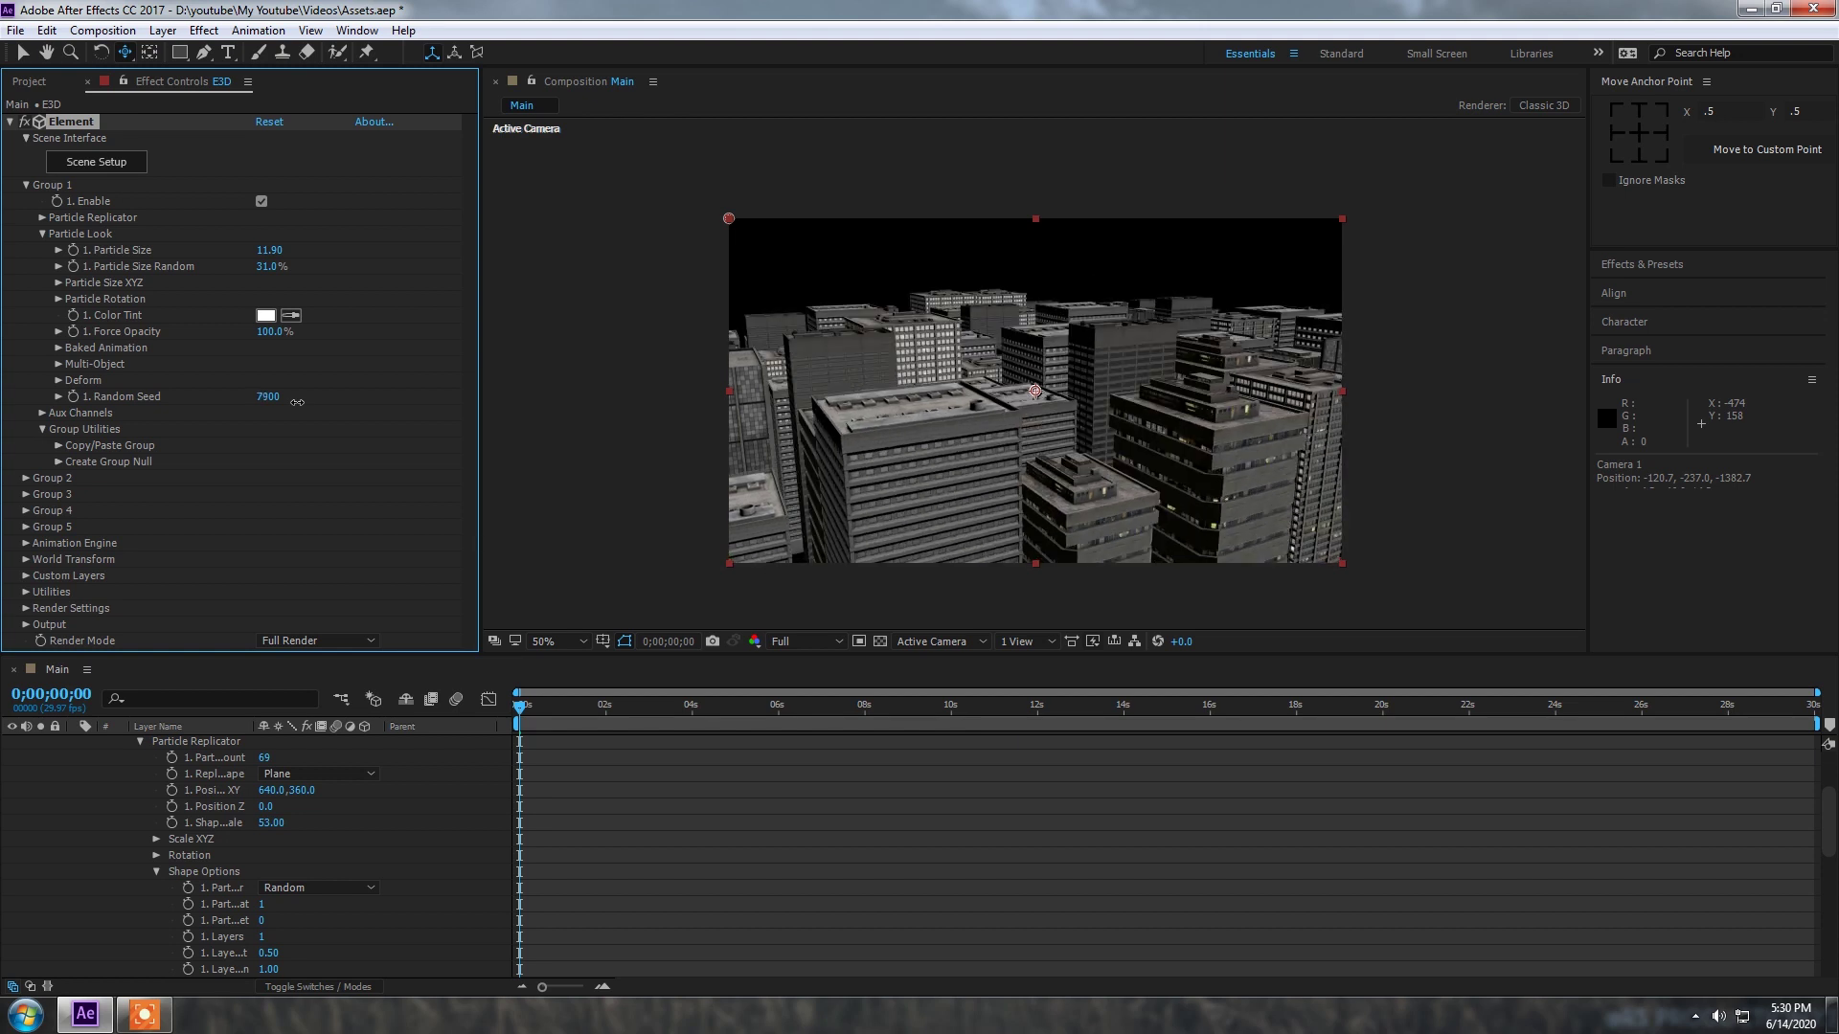
pyautogui.click(43, 430)
pyautogui.click(43, 233)
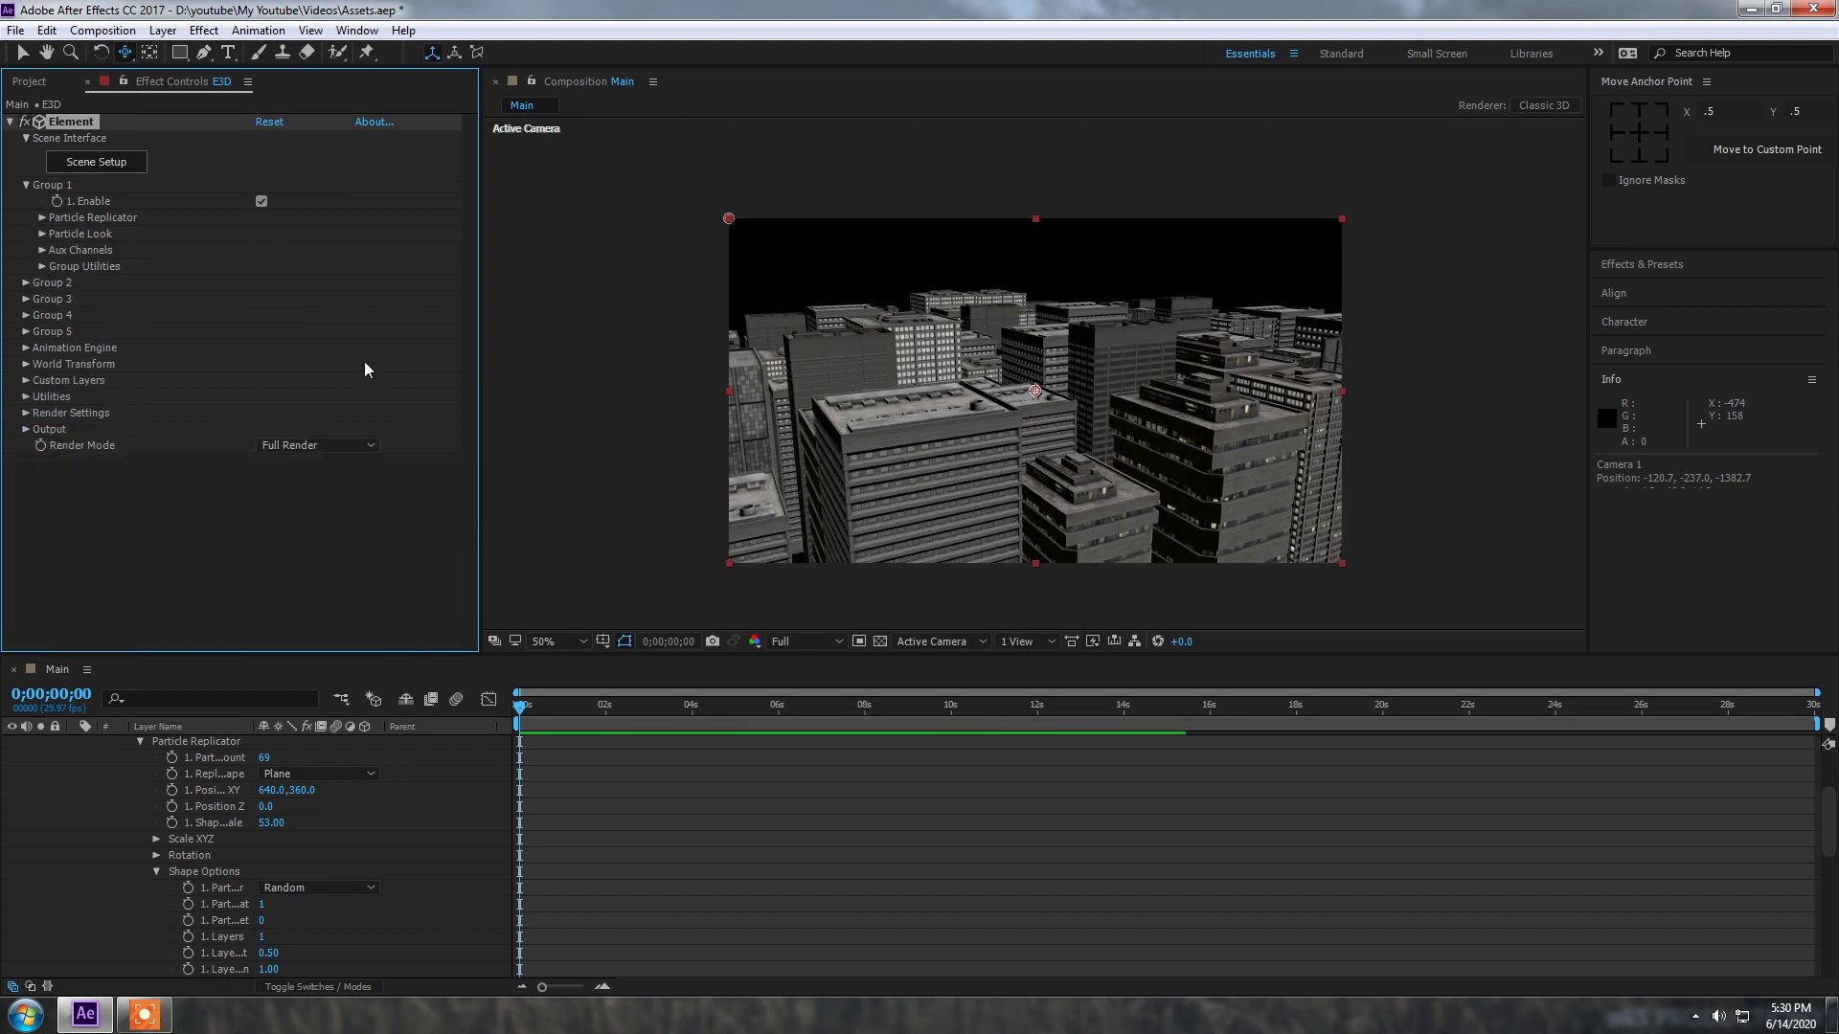
pyautogui.click(26, 185)
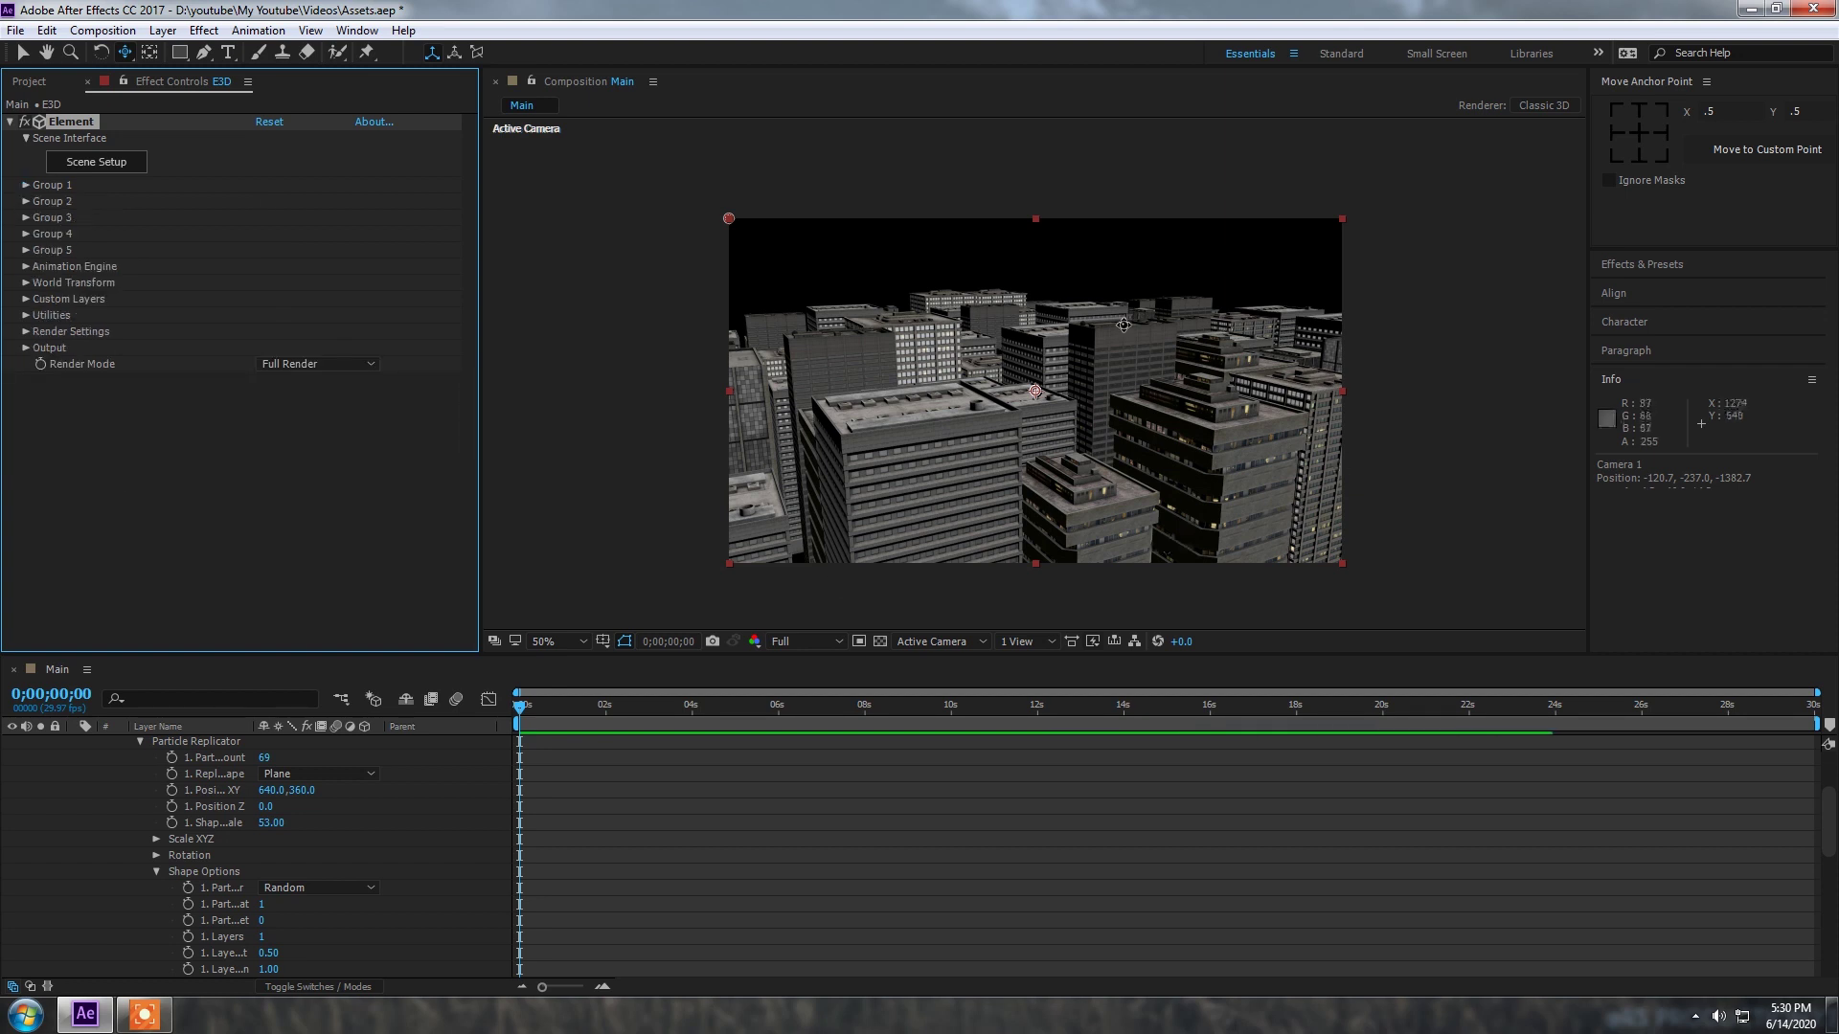
# Step: Shift the camera slightly over the city and collapse the E3D layer's properties in the timeline
pyautogui.moveTo(1093, 458)
pyautogui.mouseDown()
pyautogui.moveTo(1092, 434)
pyautogui.moveTo(1072, 469)
pyautogui.mouseUp()
pyautogui.press('c')
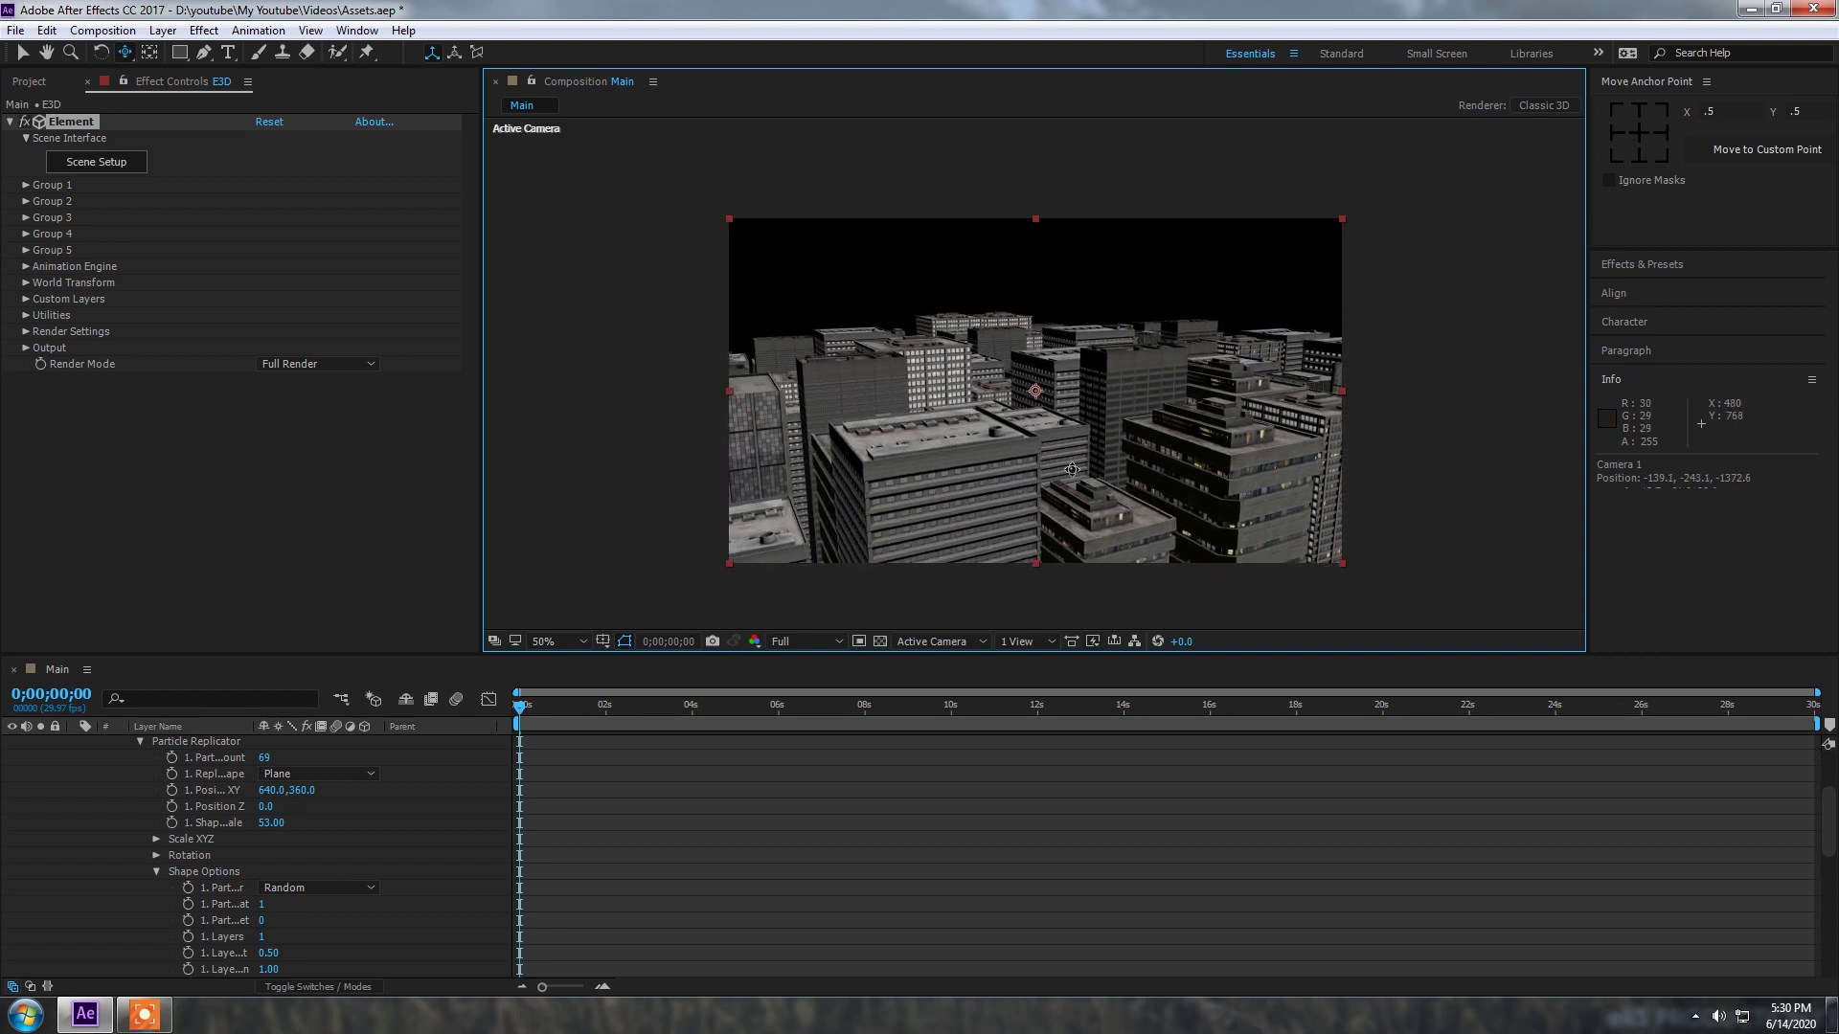
pyautogui.scroll(3, 167, 823)
pyautogui.click(73, 759)
pyautogui.click(283, 852)
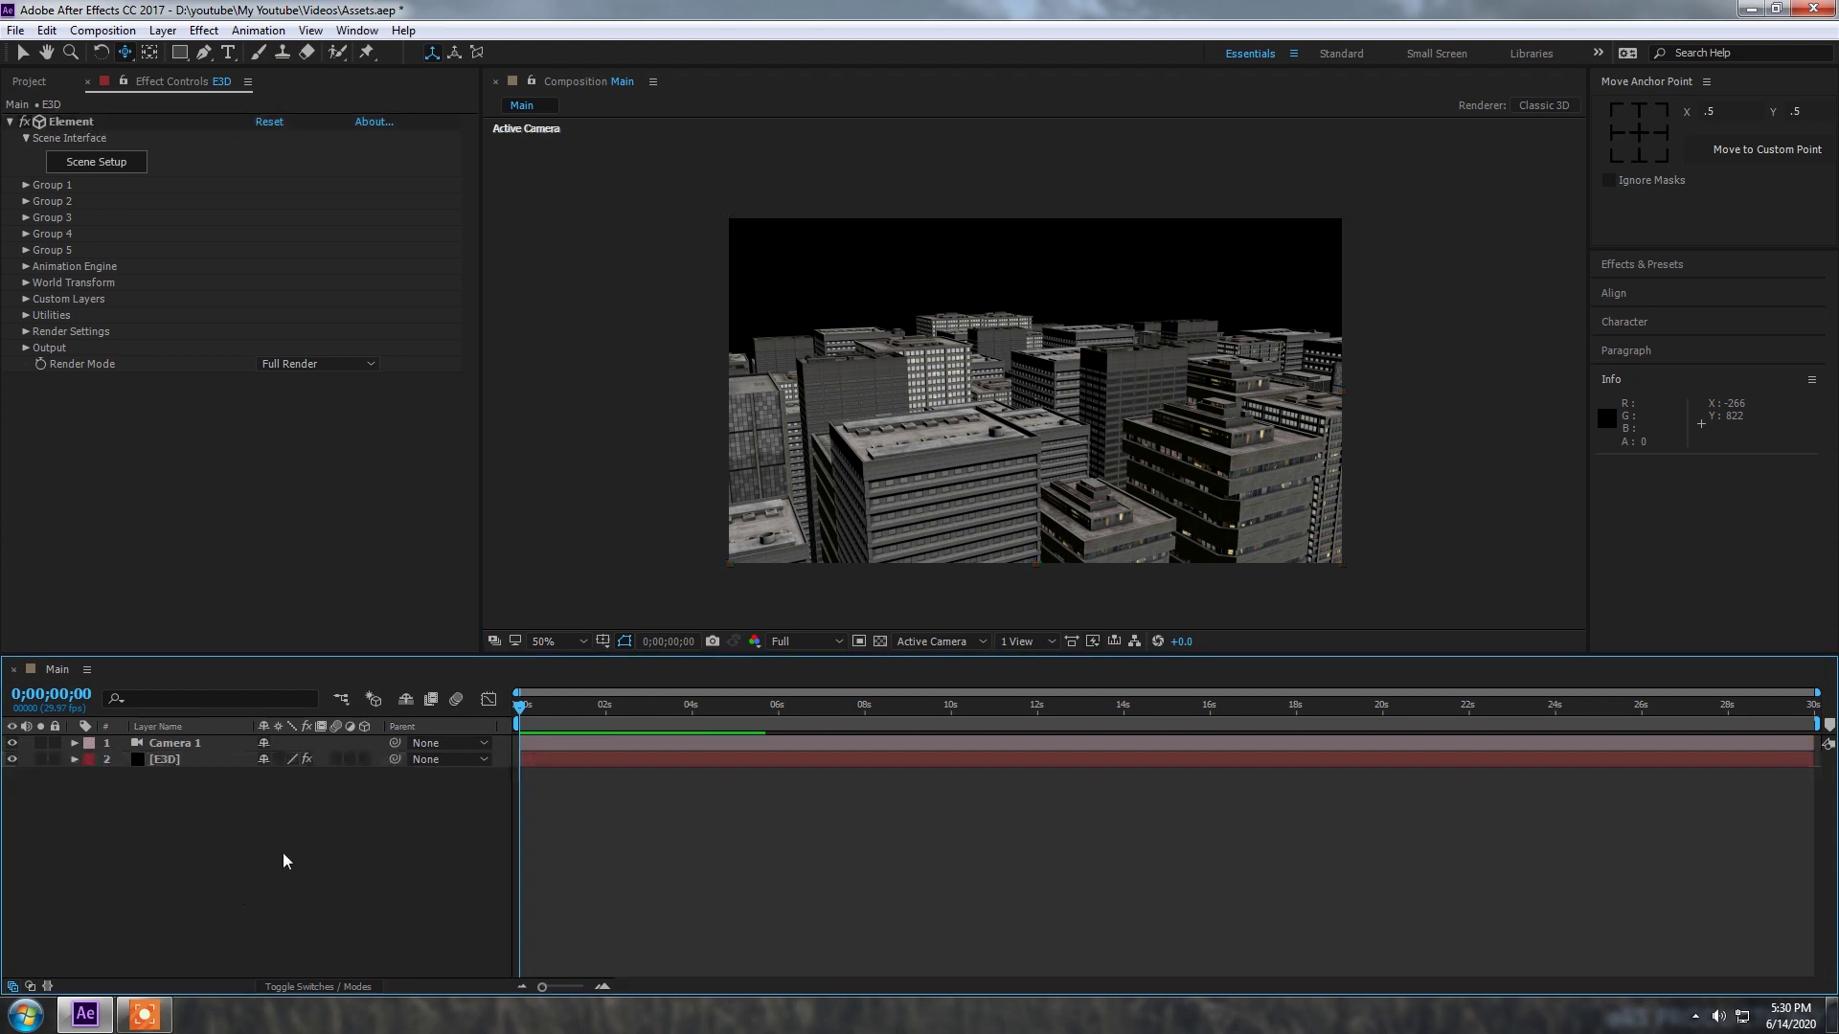
# Step: Import the city skyline image maxresdefault from the Downloads folder into the project
pyautogui.rightClick(257, 819)
pyautogui.press('Escape')
pyautogui.click(29, 81)
pyautogui.click(180, 493)
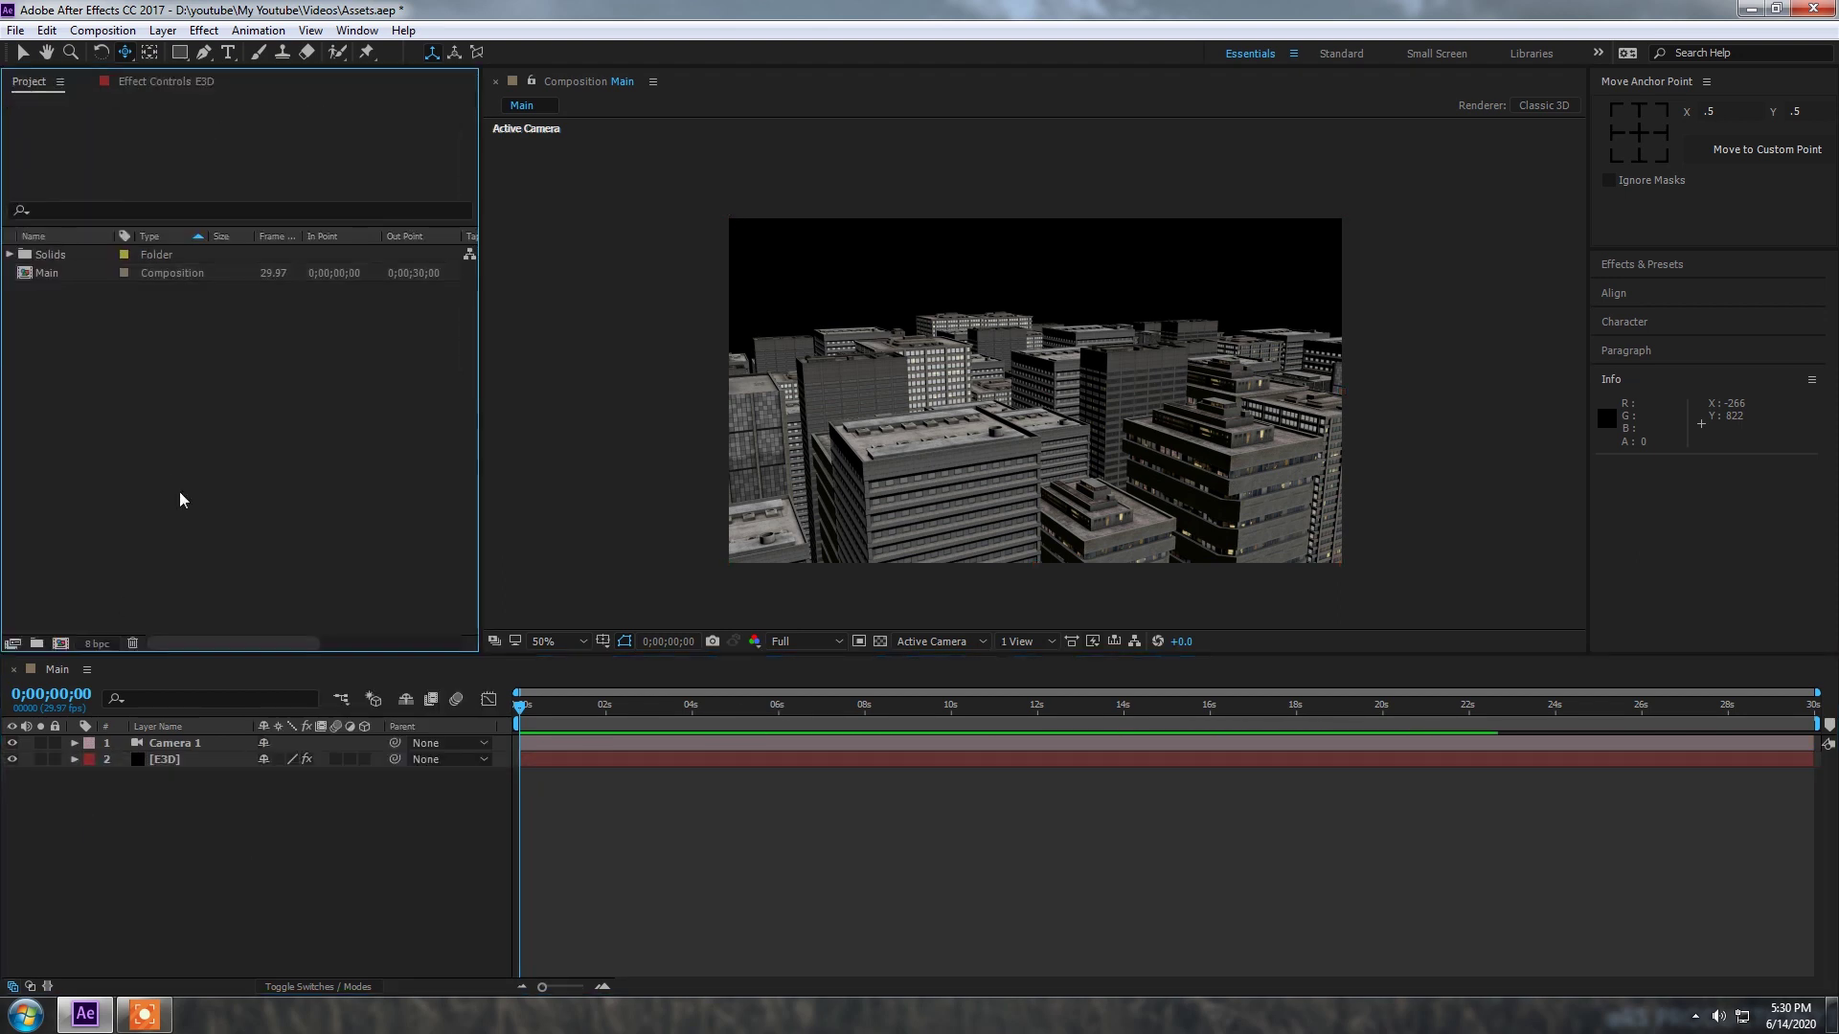
pyautogui.doubleClick(167, 410)
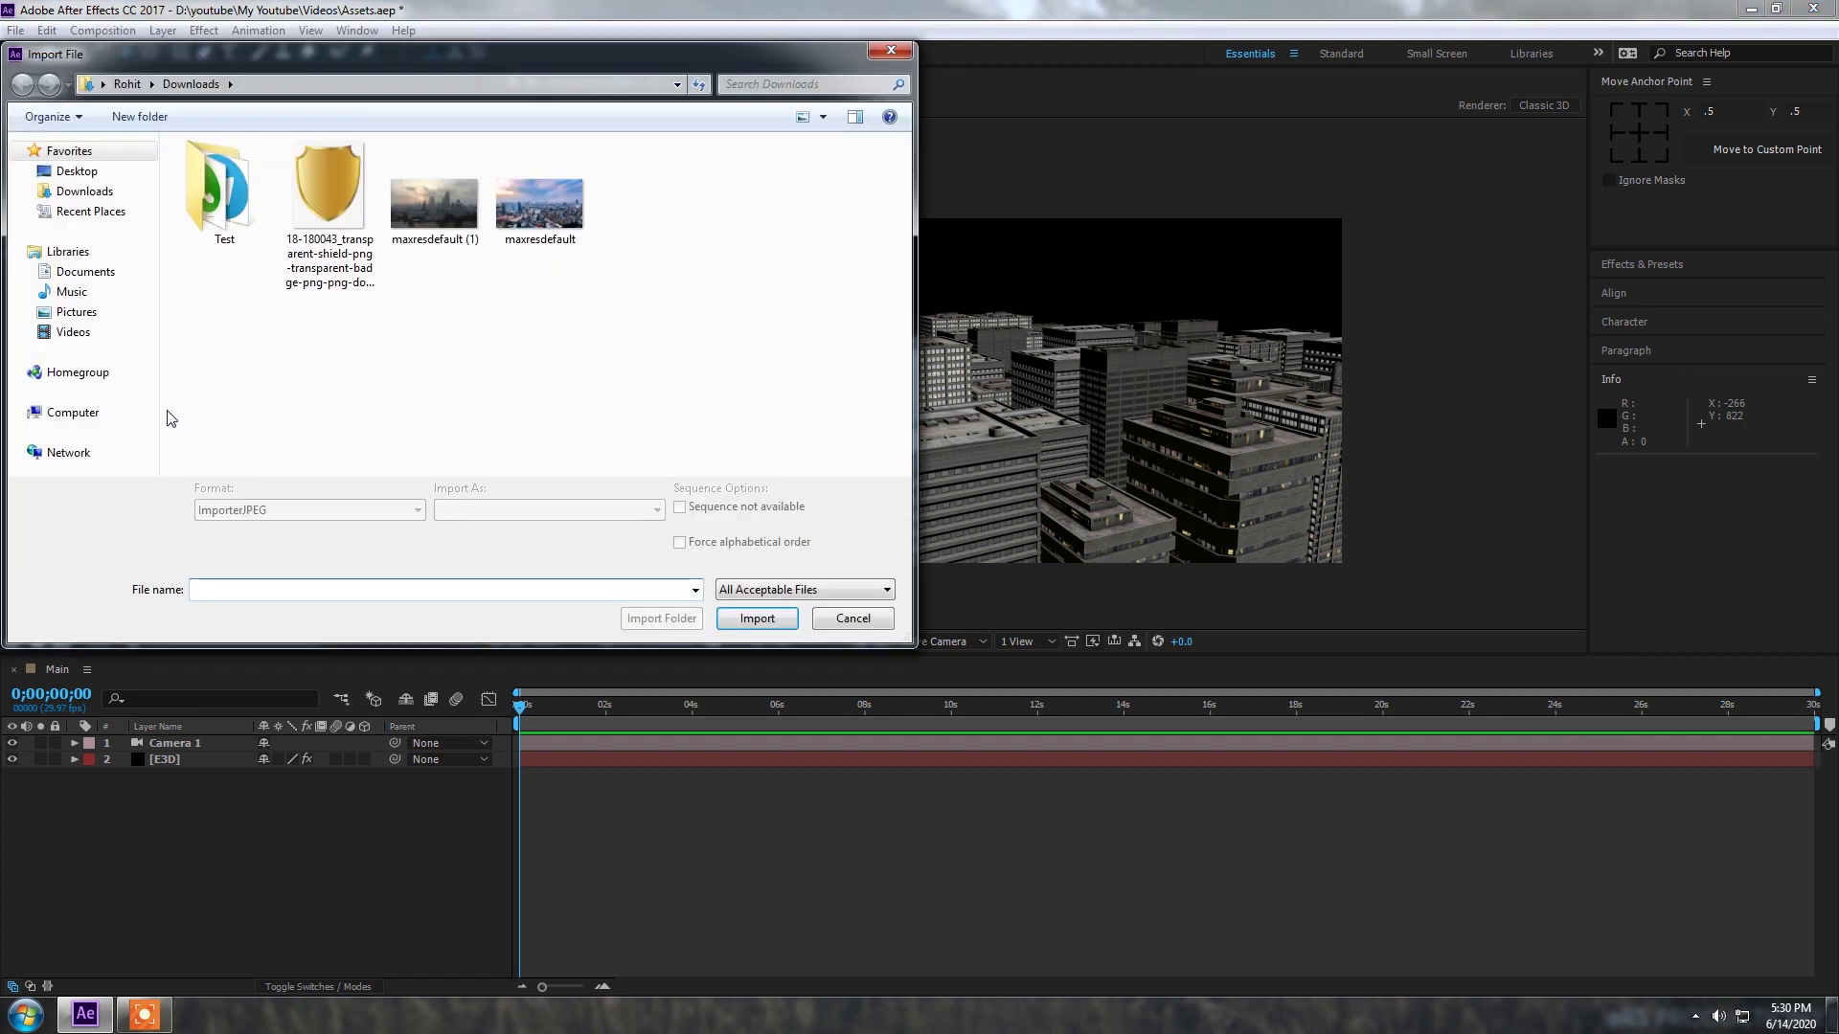
pyautogui.doubleClick(539, 204)
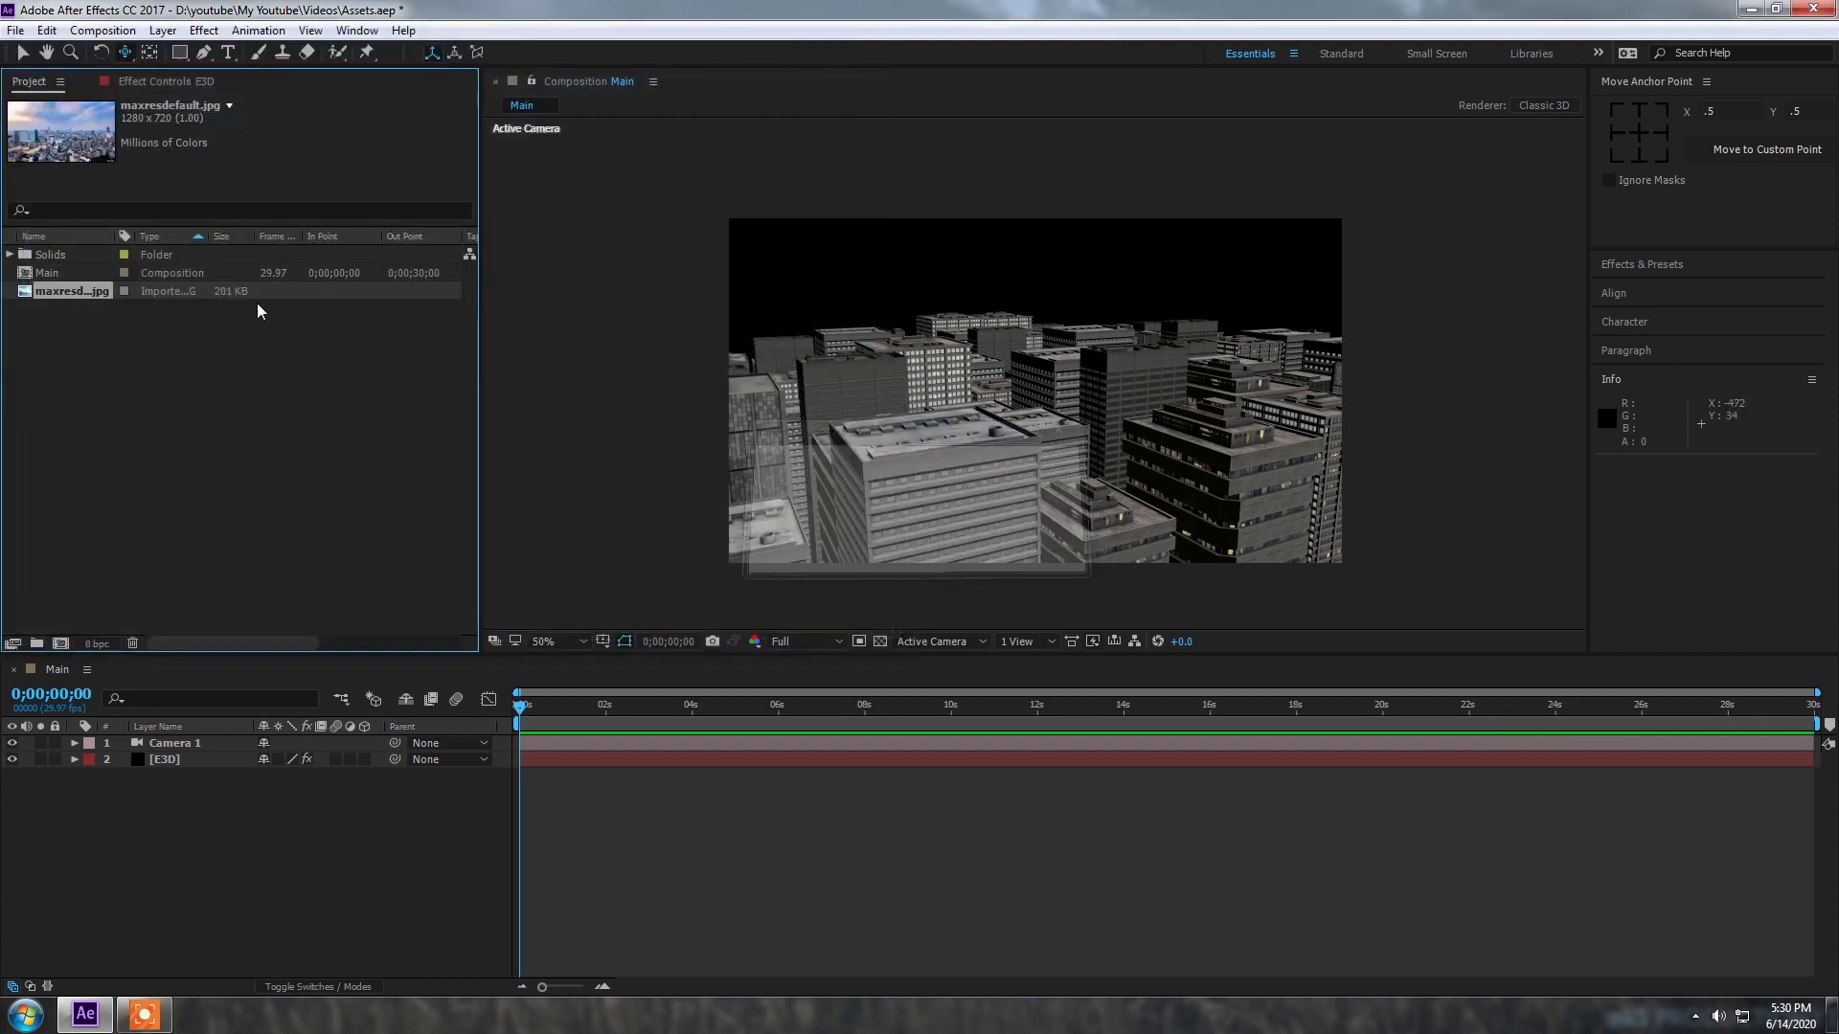
# Step: Place the skyline image beneath the E3D layer in the Main composition and rename the layer BG
pyautogui.moveTo(48, 300); pyautogui.dragTo(203, 780)
pyautogui.press('Return')
pyautogui.write('BG')
pyautogui.press('Return')
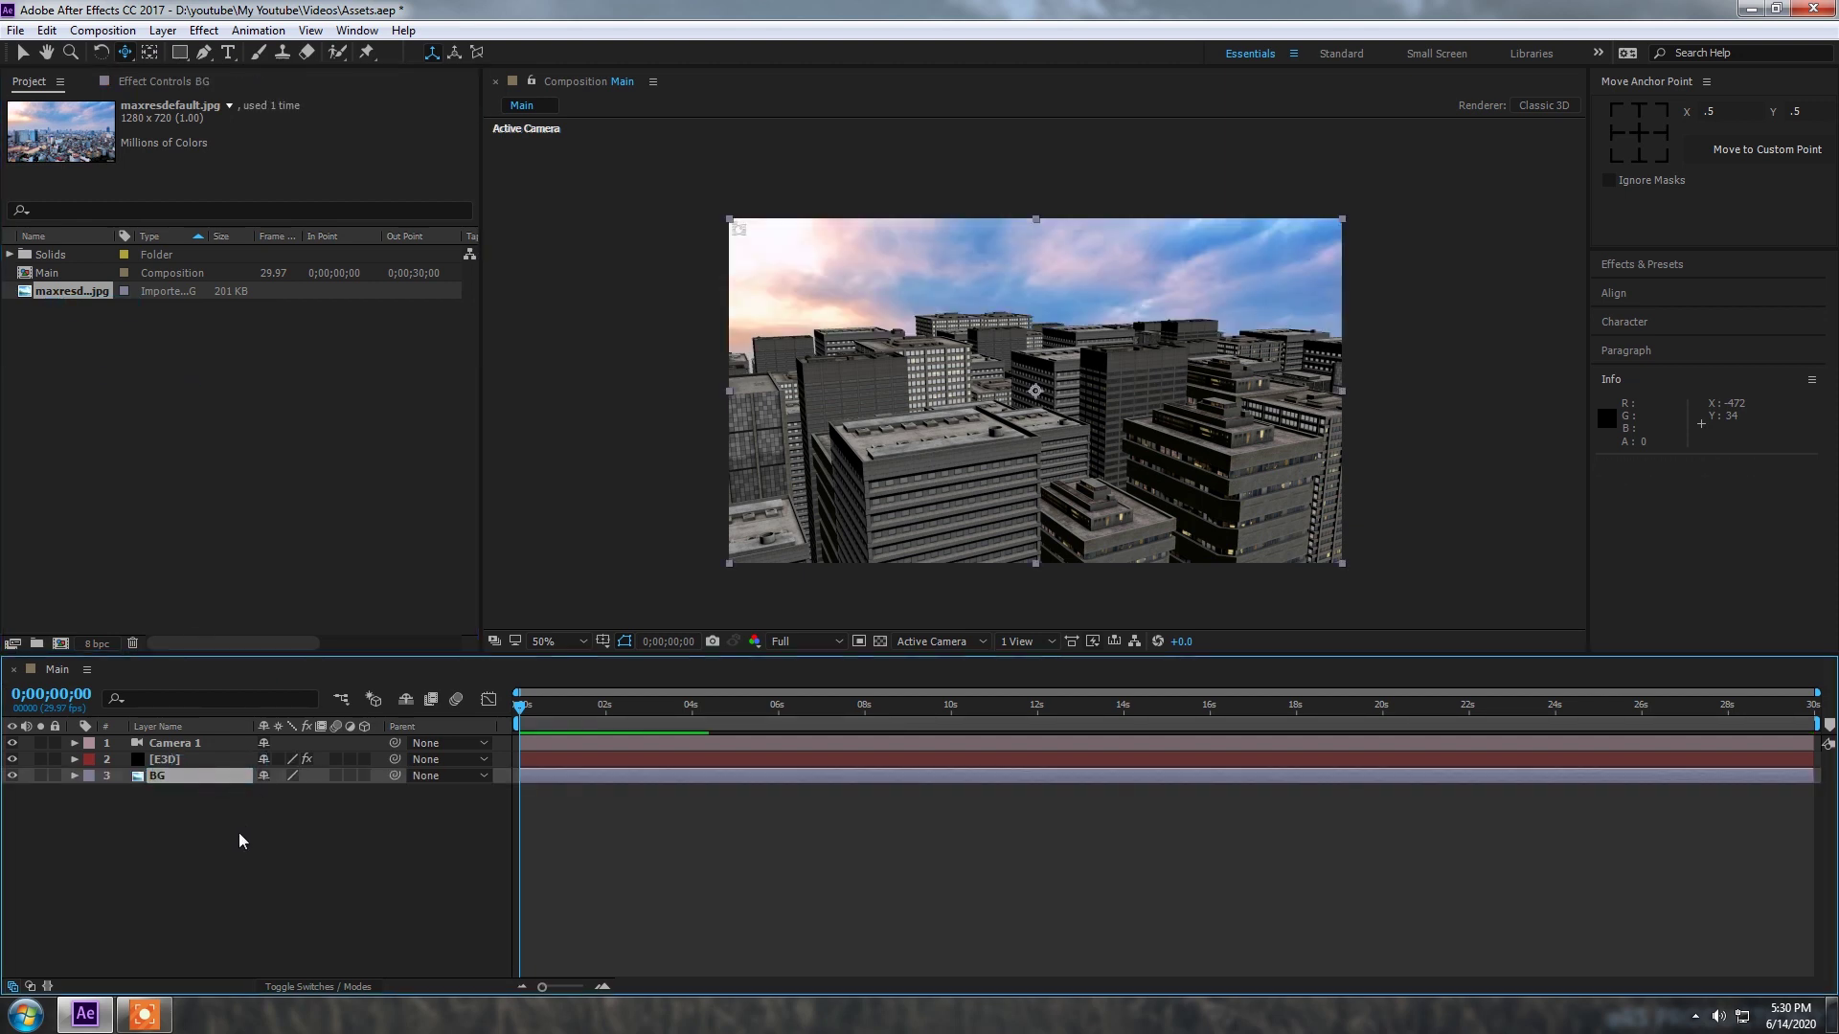
# Step: Make the BG layer 3D, raise it to about Y -170 behind the buildings and scale it to 166%
pyautogui.click(364, 776)
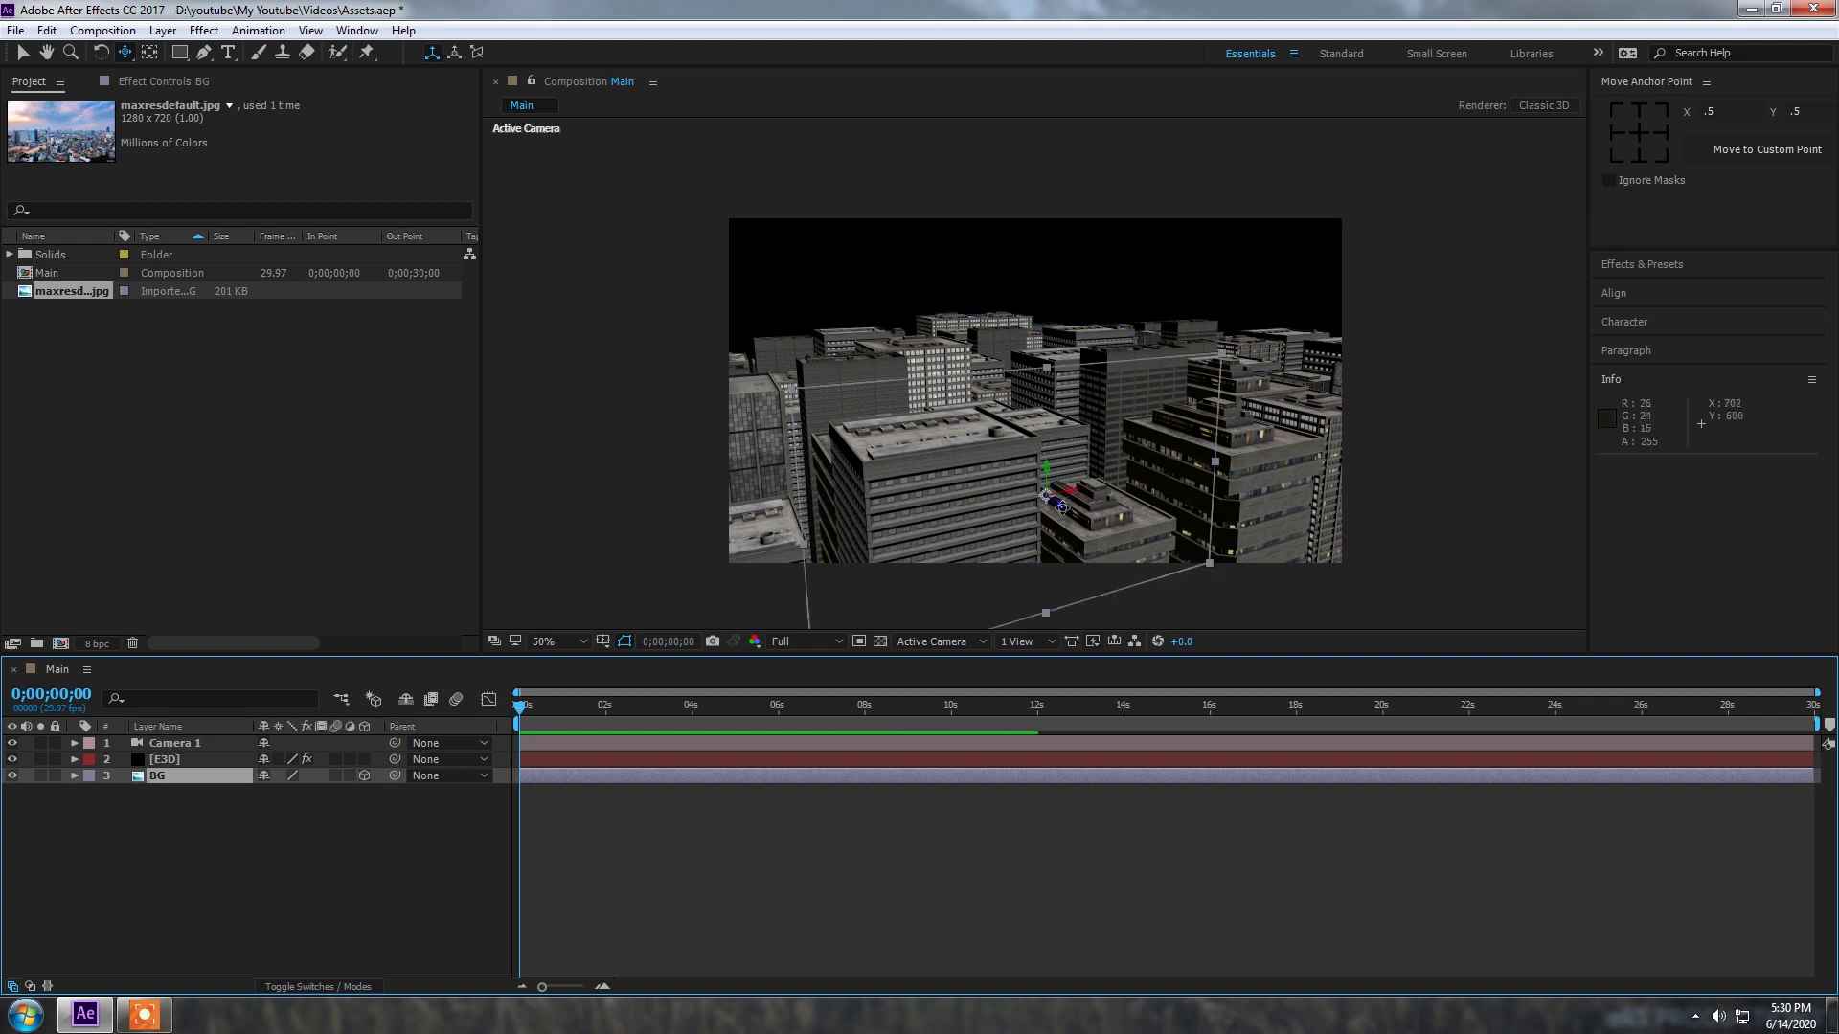
pyautogui.press('v')
pyautogui.moveTo(1045, 466); pyautogui.dragTo(1068, 221)
pyautogui.press('s')
pyautogui.moveTo(287, 791); pyautogui.dragTo(347, 777)
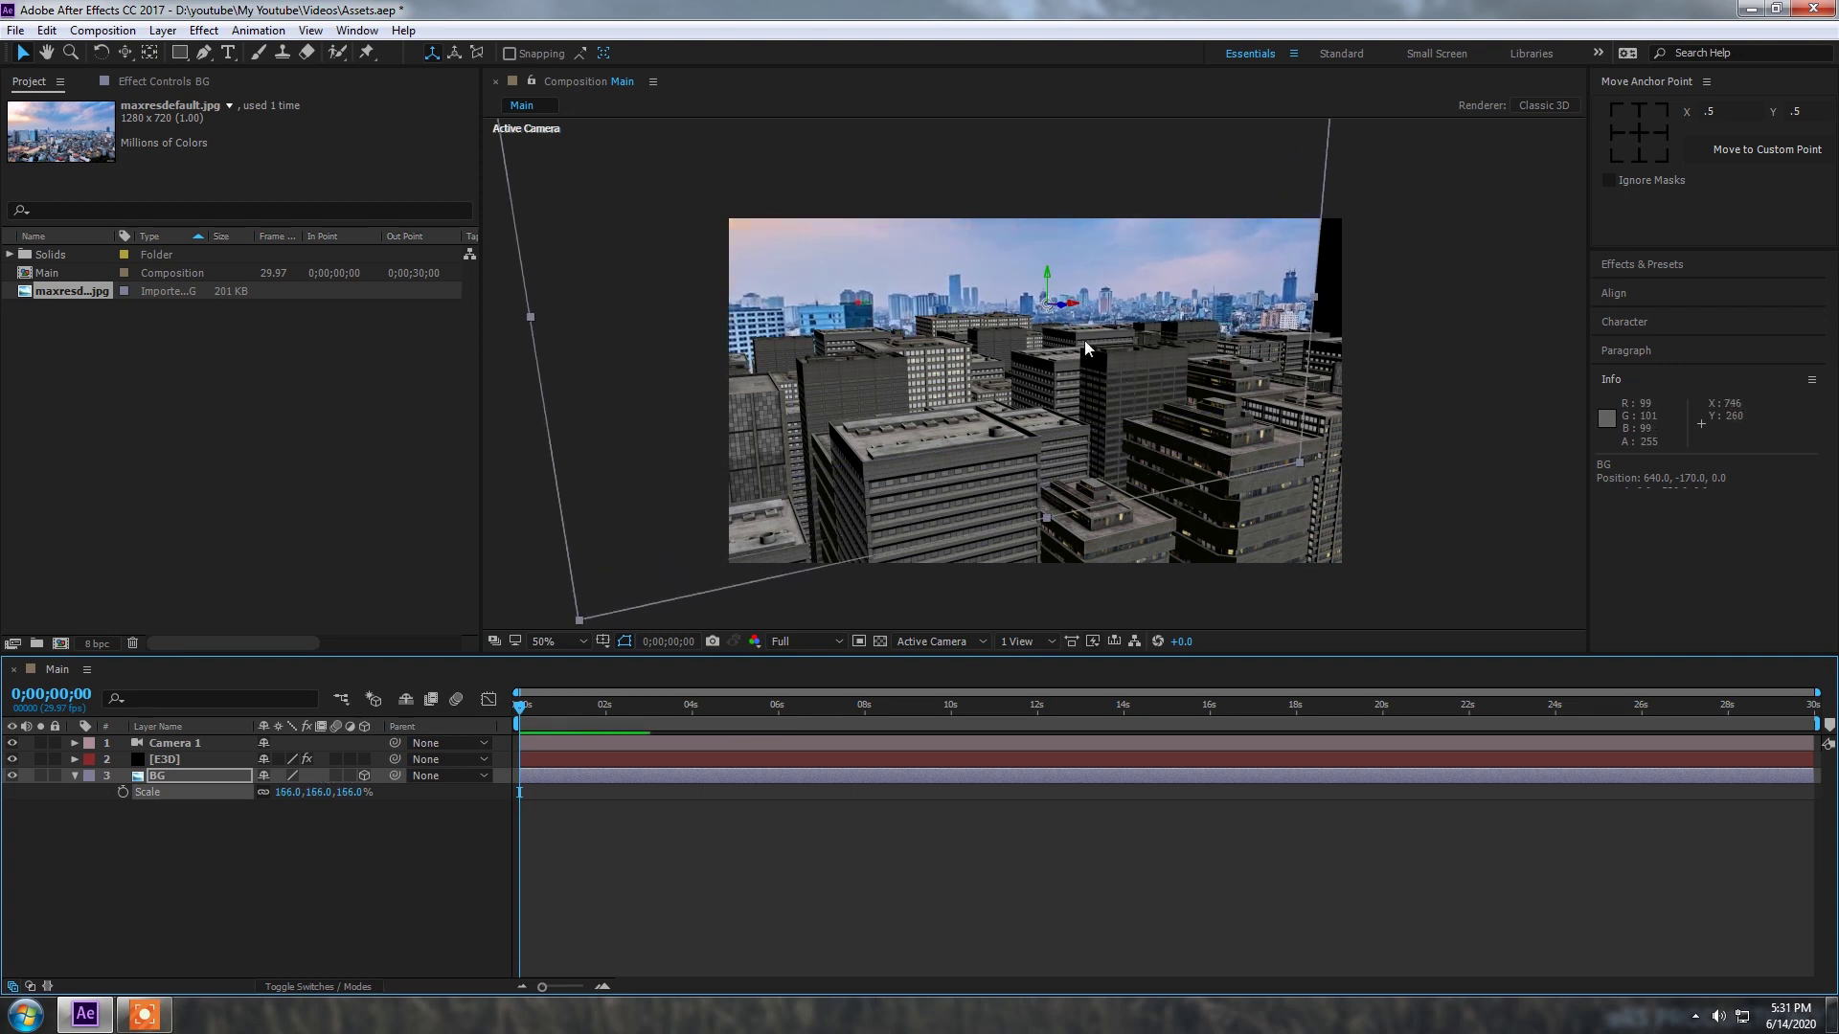
# Step: Reposition the BG layer to about X 782, Y -186, Z -77 so the skyline fills the frame, and collapse its properties
pyautogui.moveTo(1081, 305); pyautogui.dragTo(1108, 272)
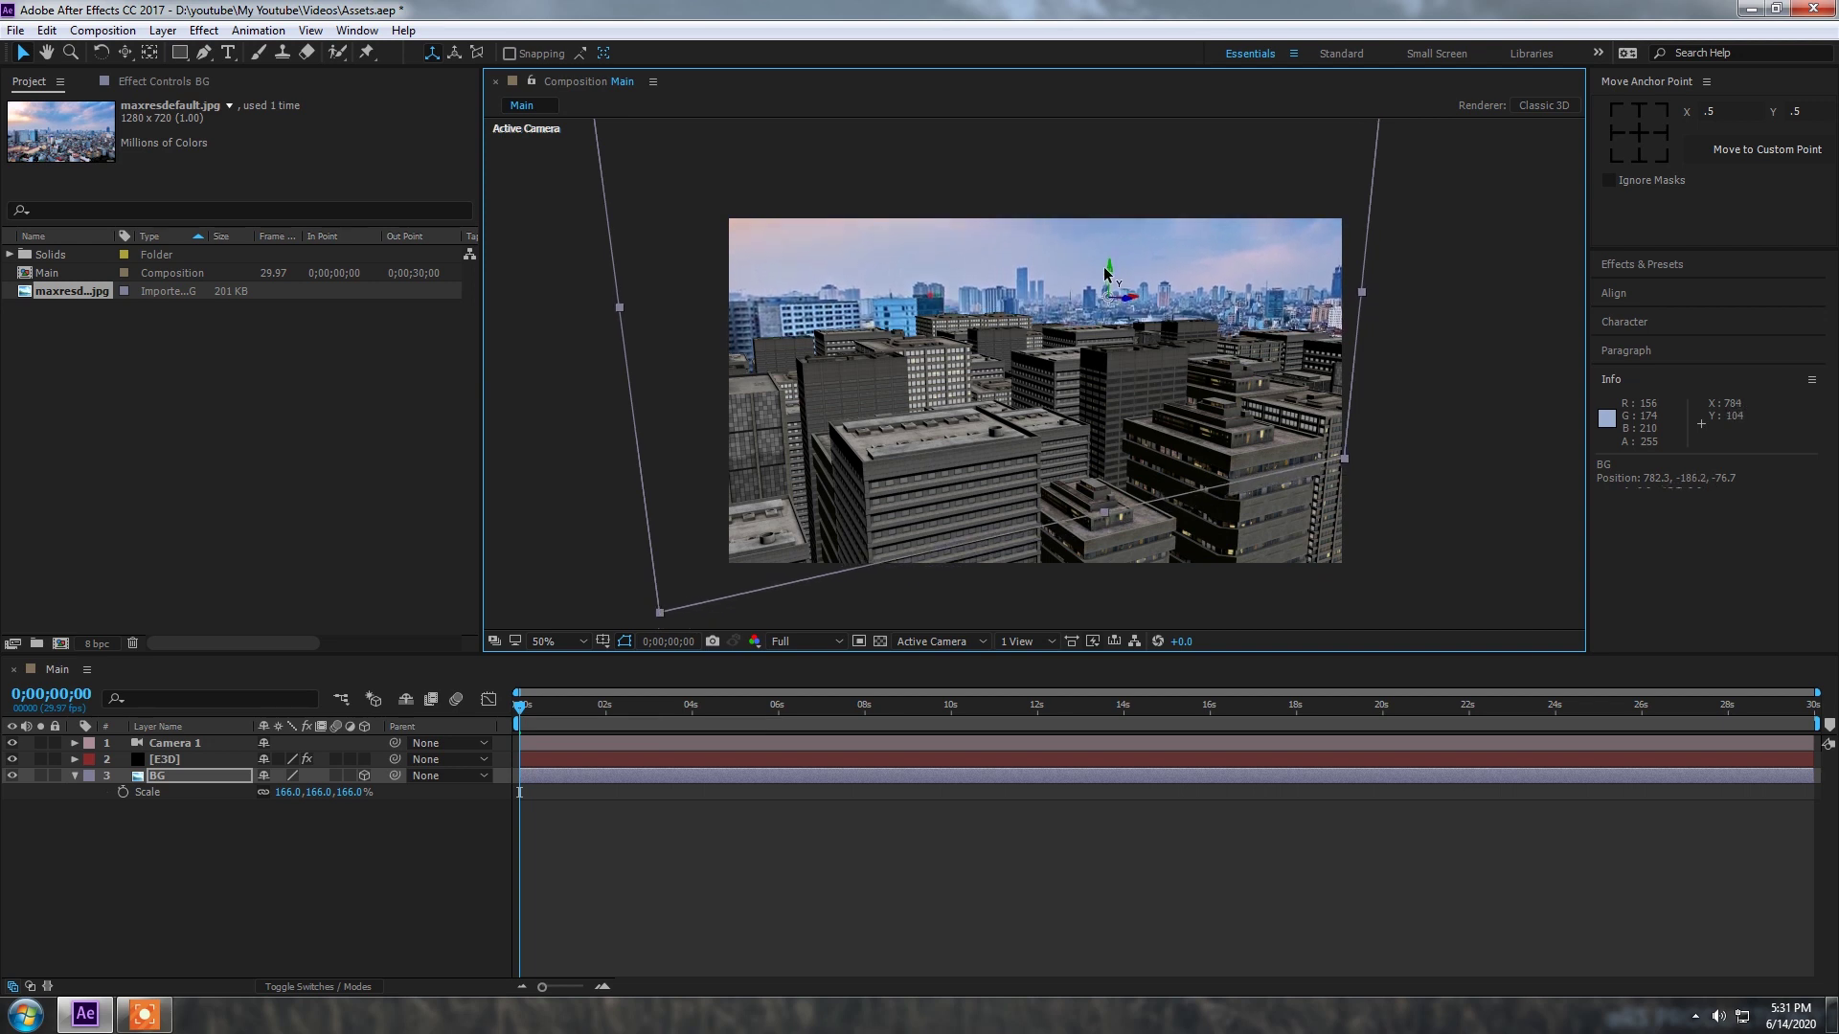
pyautogui.click(225, 851)
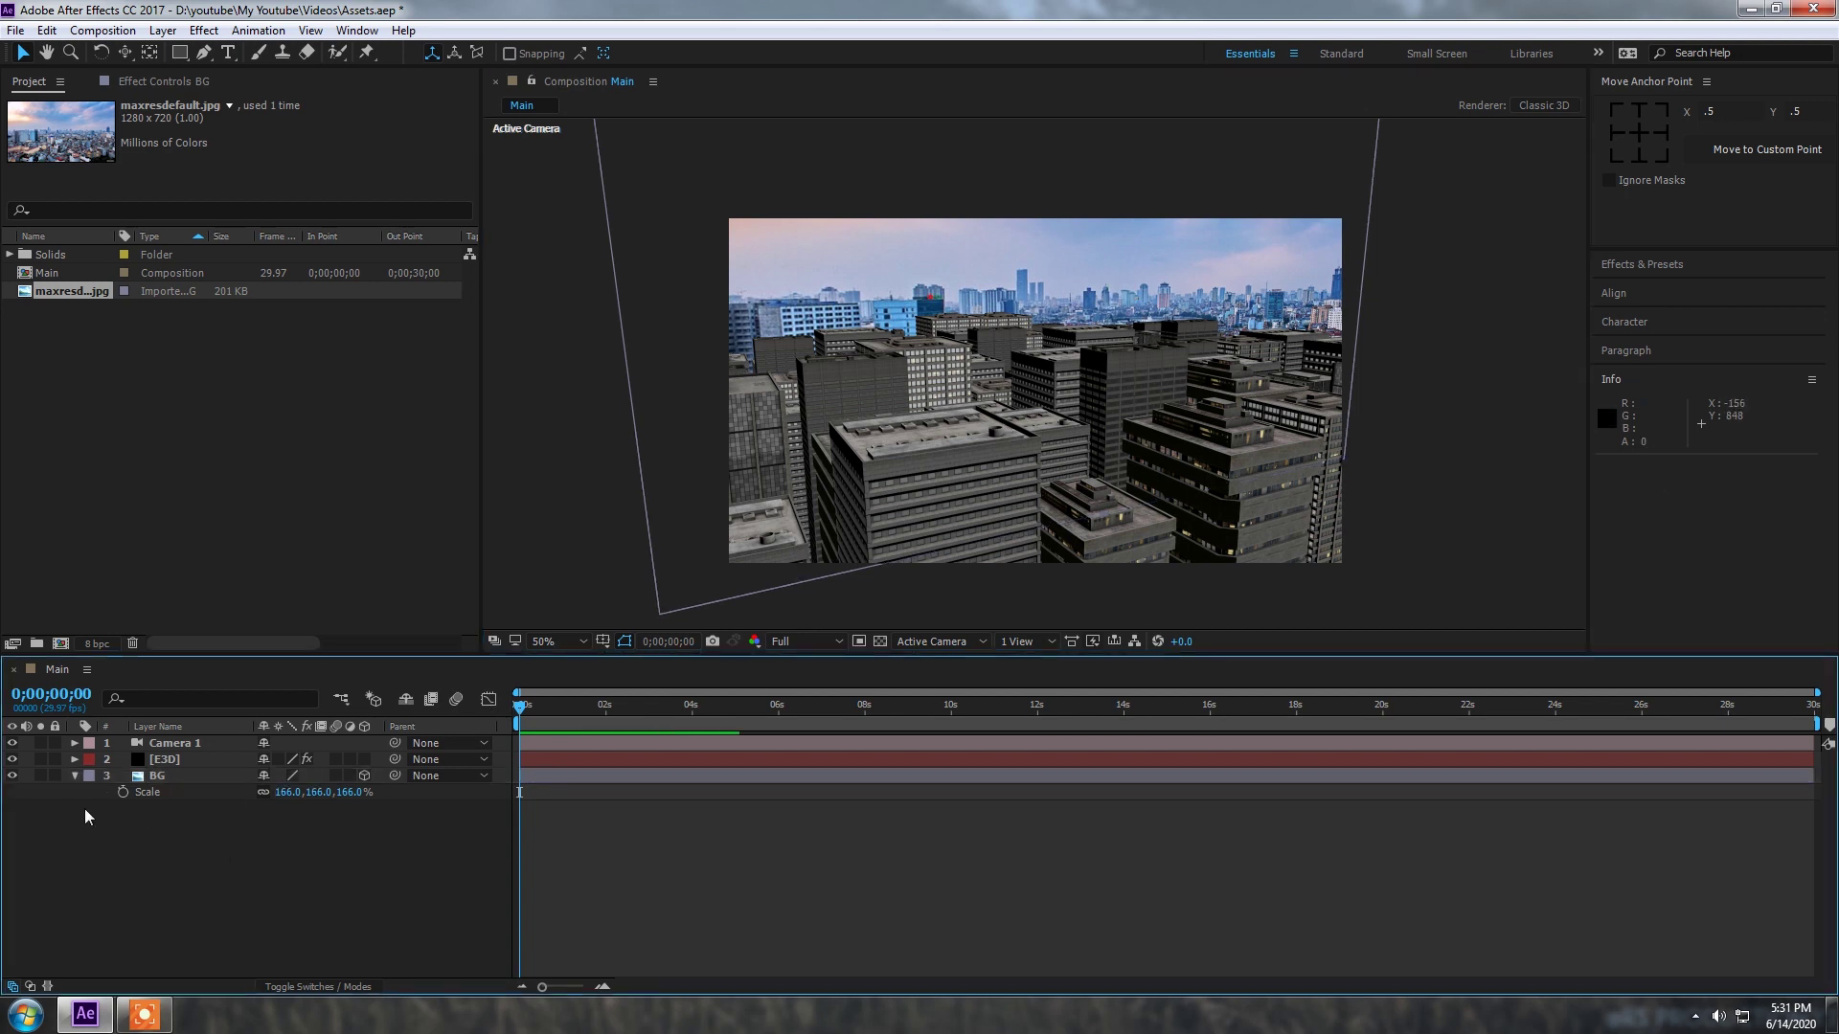
pyautogui.click(77, 777)
# Step: Add a blue parallel light named Light 1 at 100% intensity and move it beside the city to about X 1258, Y -302, Z -617
pyautogui.click(163, 31)
pyautogui.moveTo(206, 52)
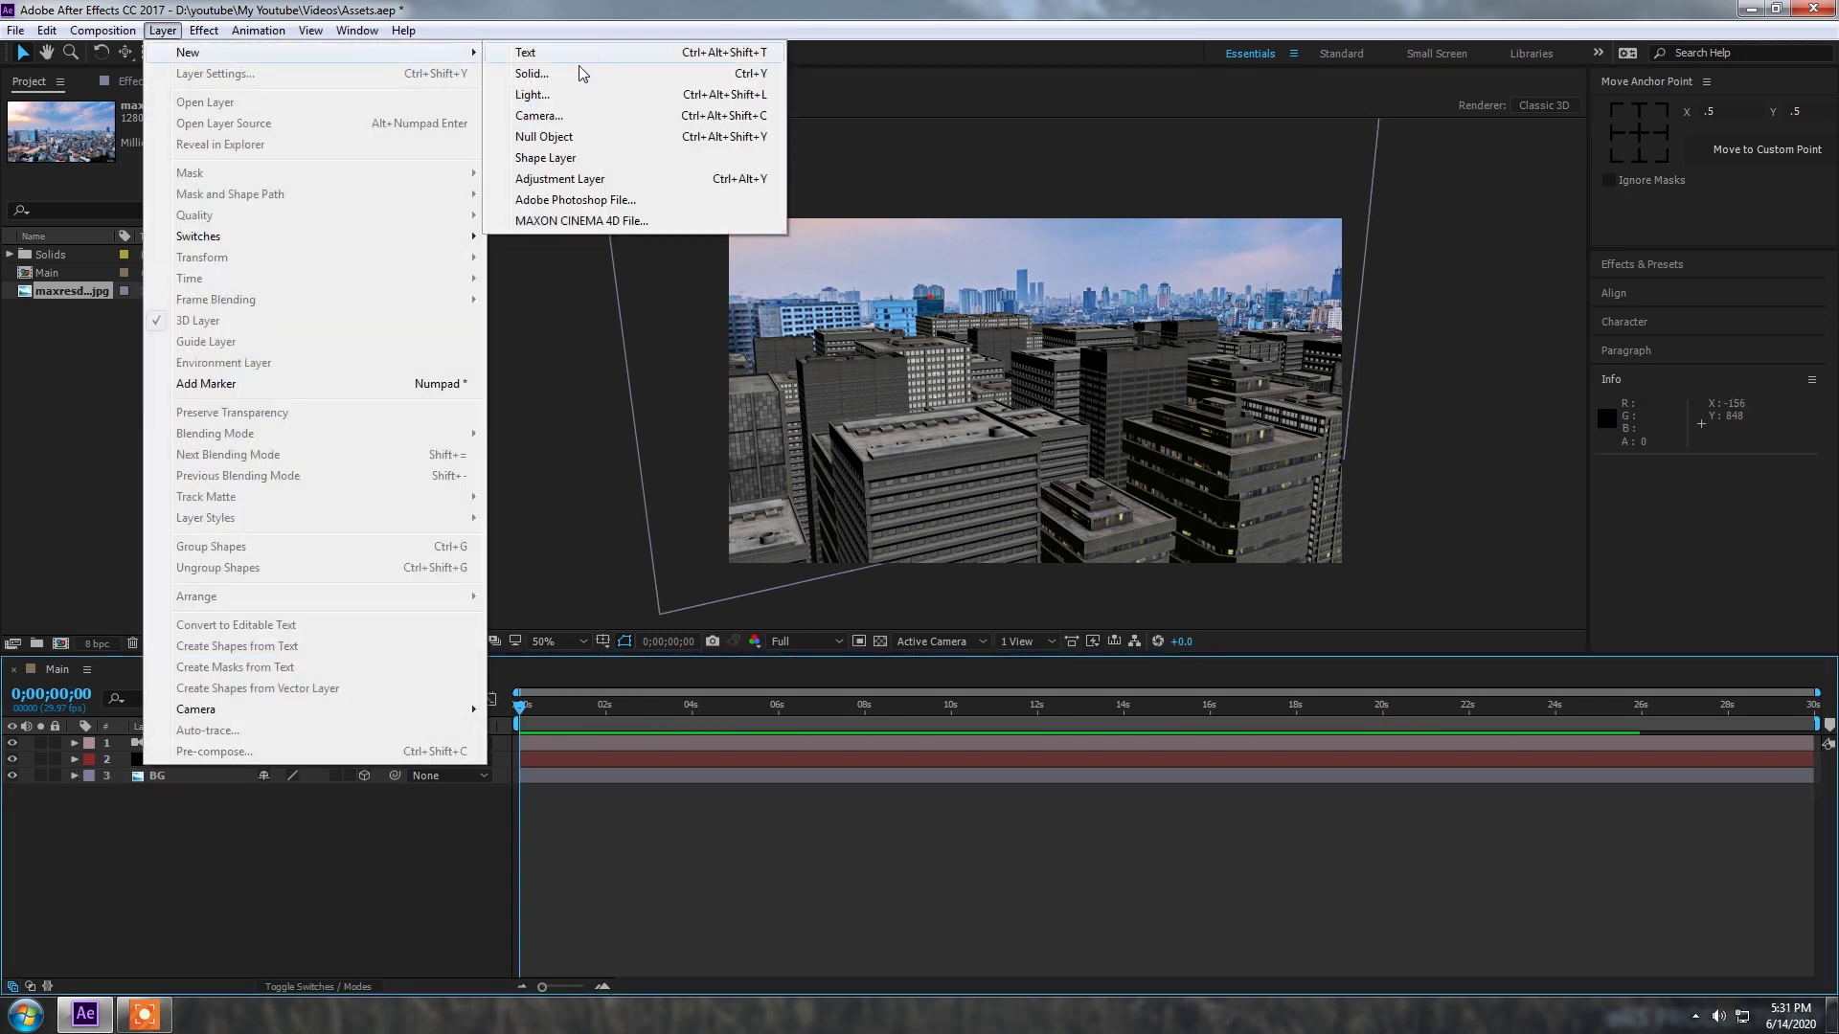
pyautogui.click(532, 94)
pyautogui.click(596, 341)
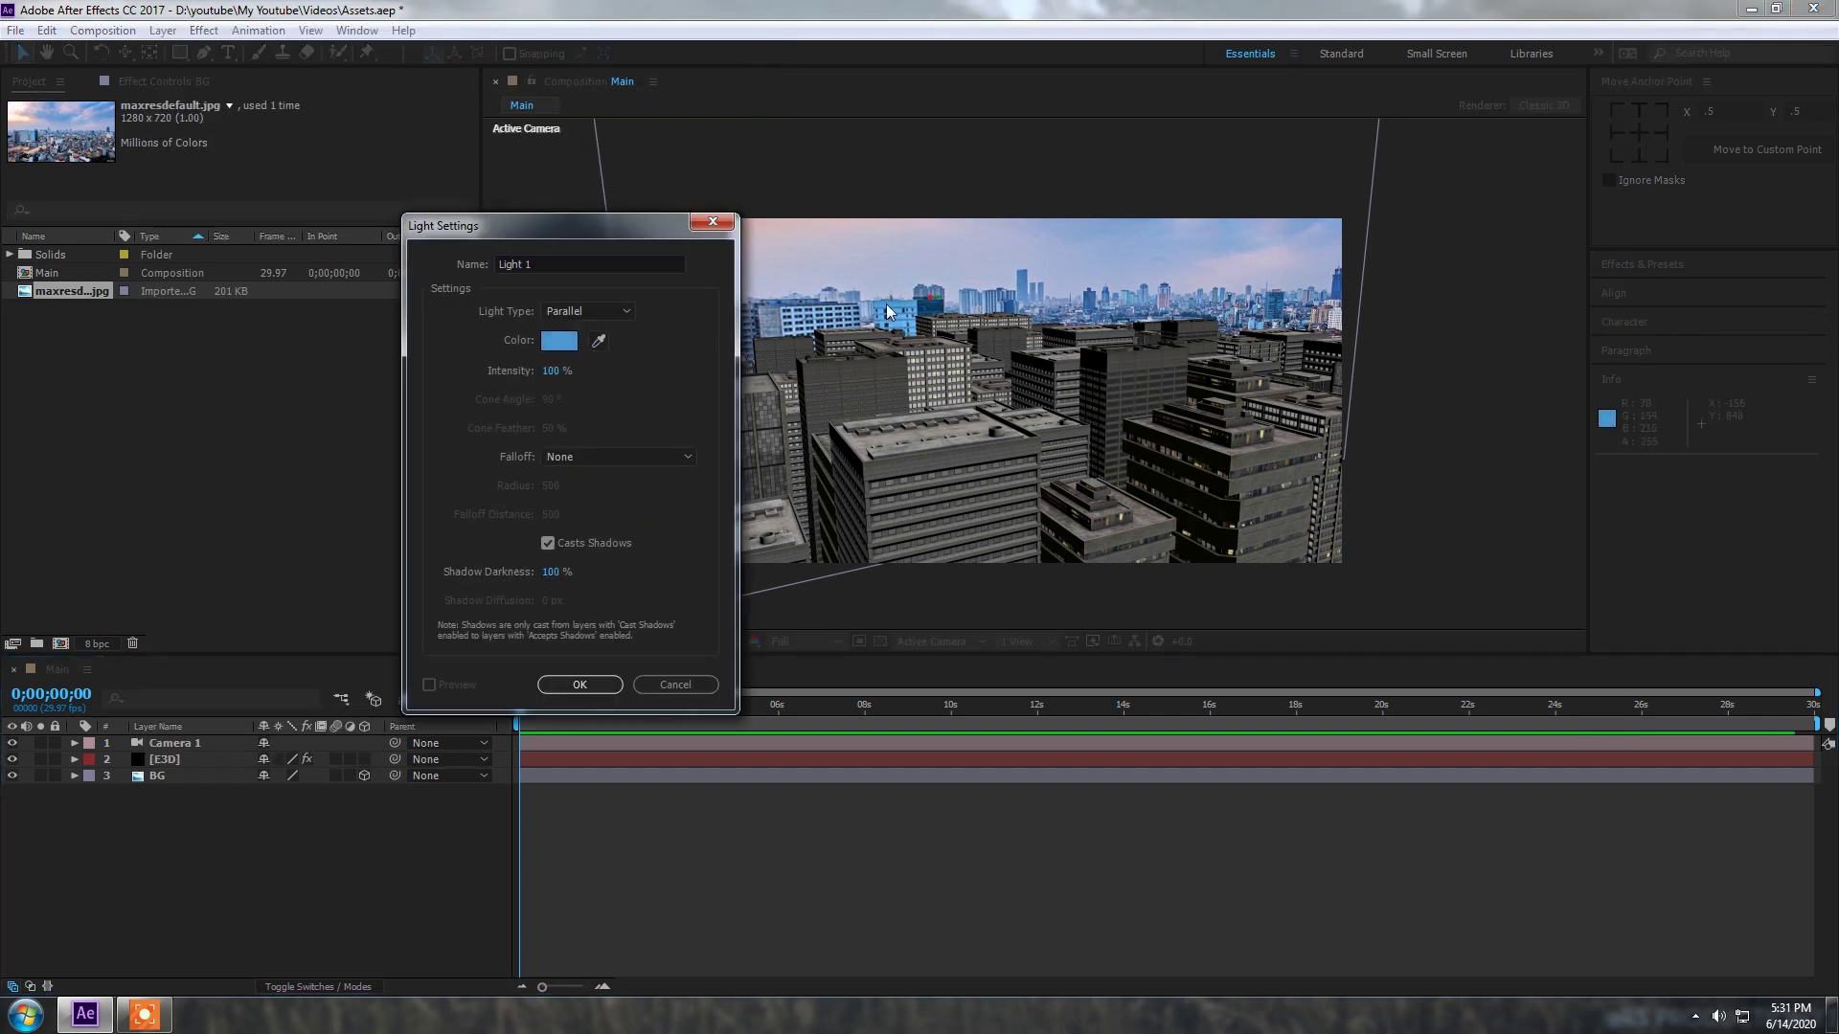
pyautogui.click(579, 685)
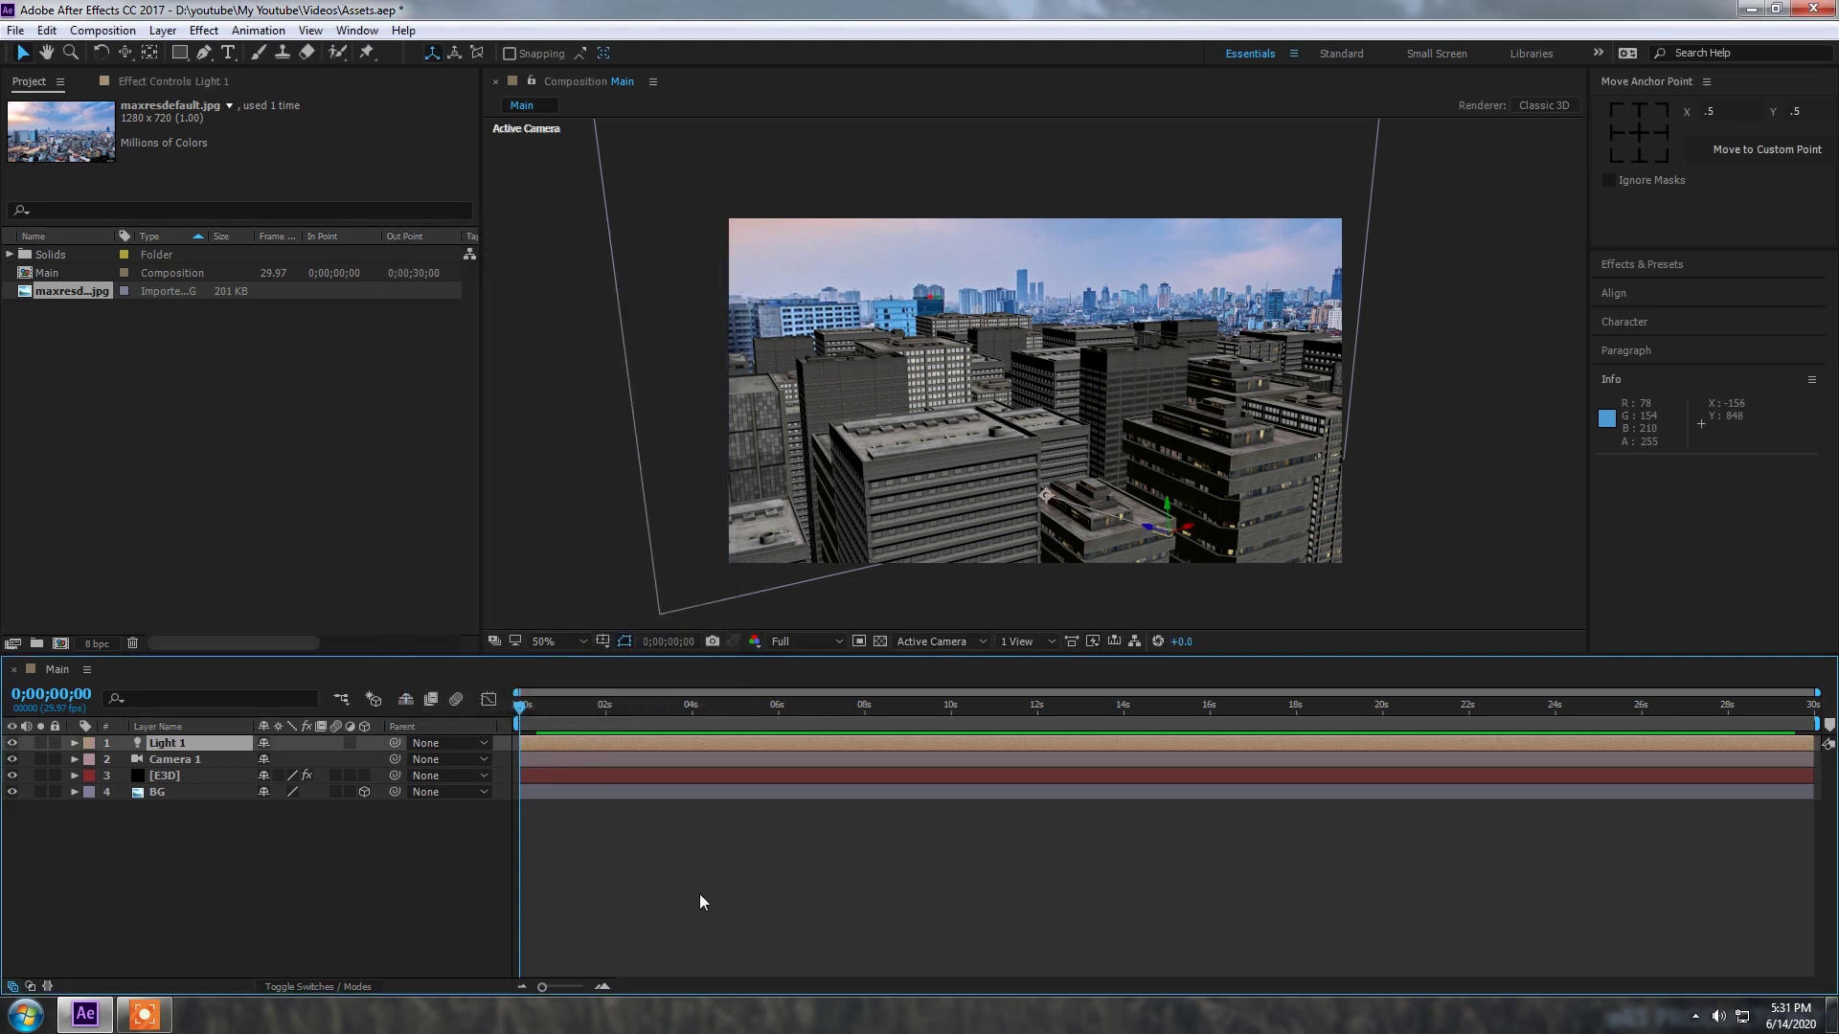
pyautogui.moveTo(1176, 544); pyautogui.dragTo(1440, 250)
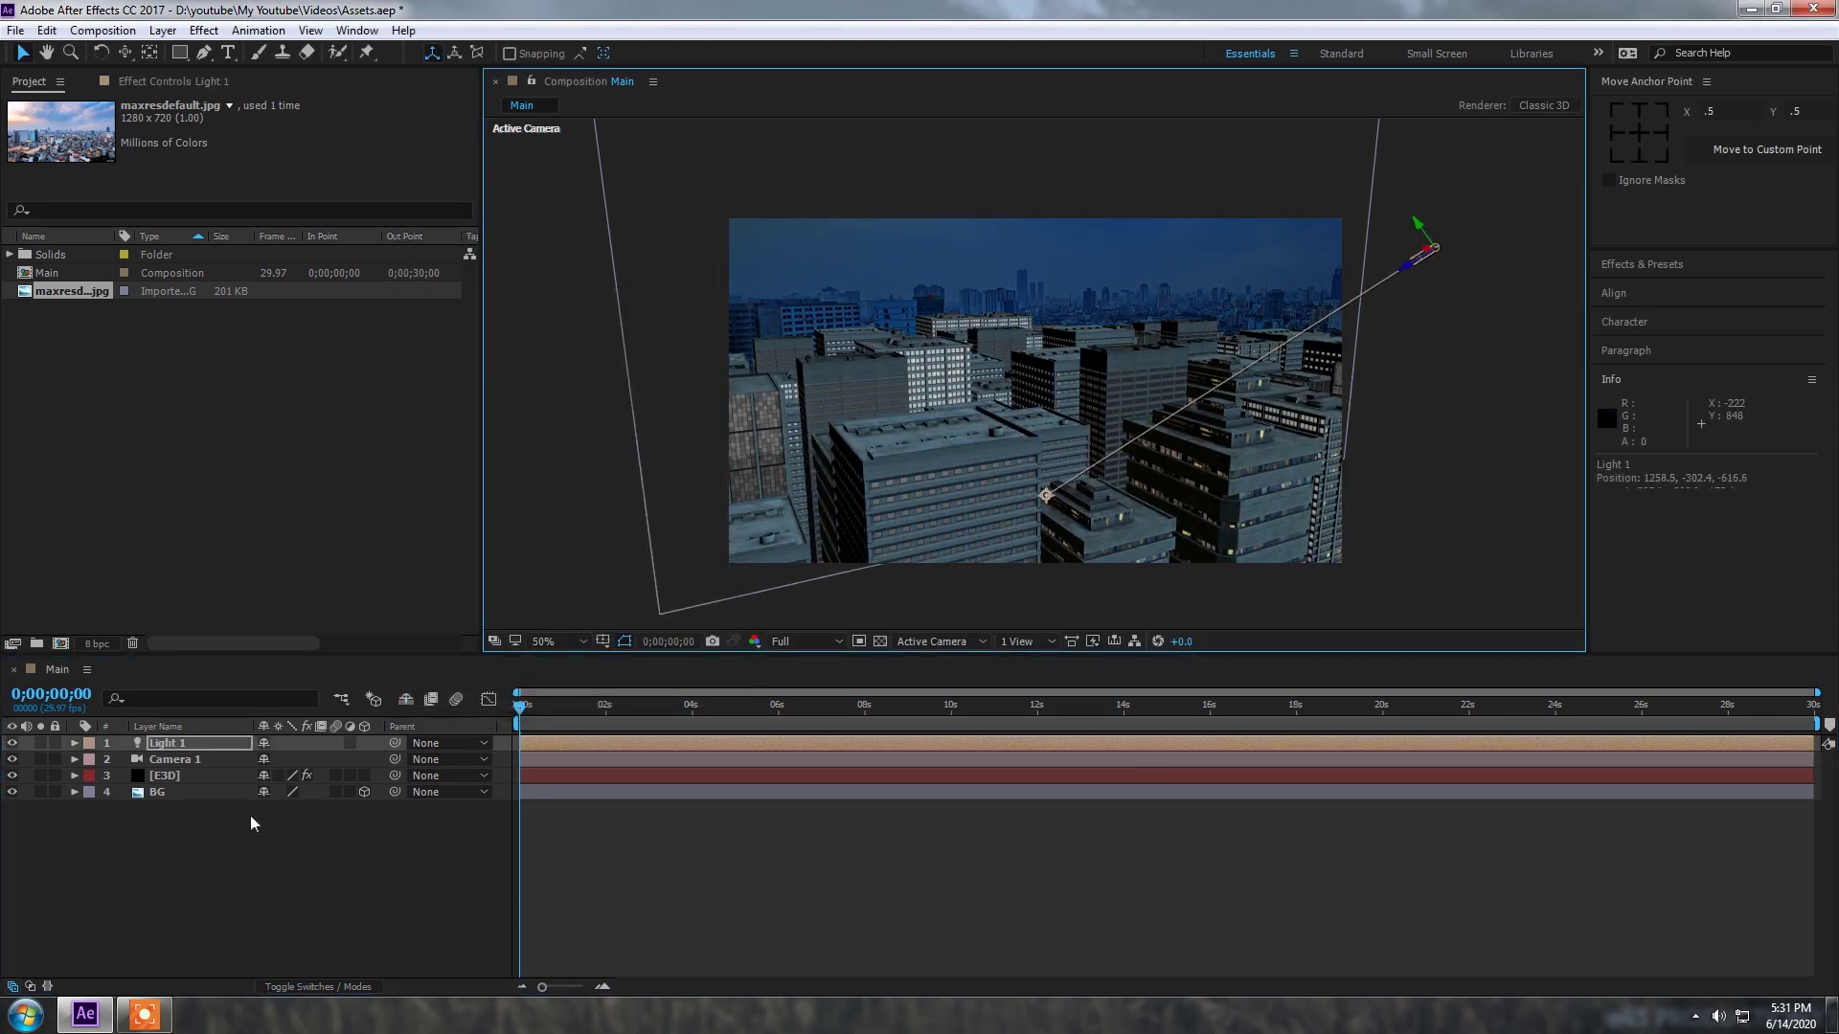
pyautogui.doubleClick(175, 747)
pyautogui.click(599, 341)
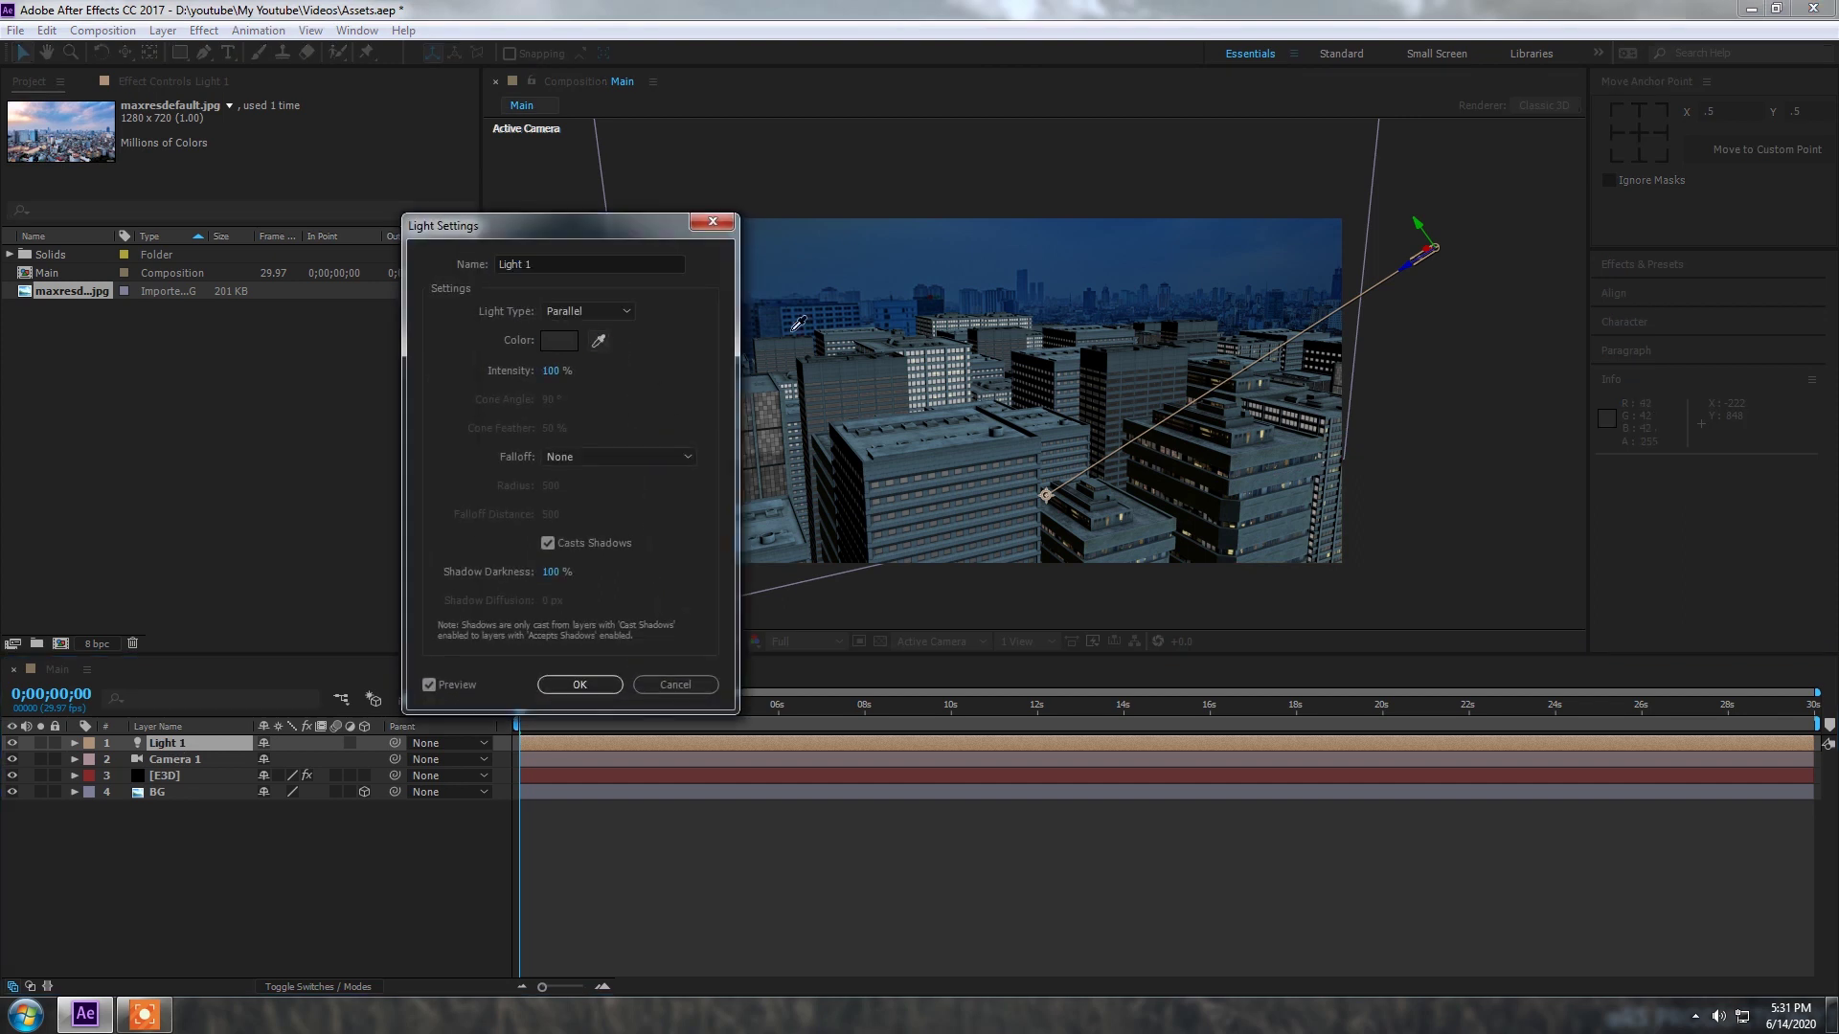
pyautogui.click(923, 357)
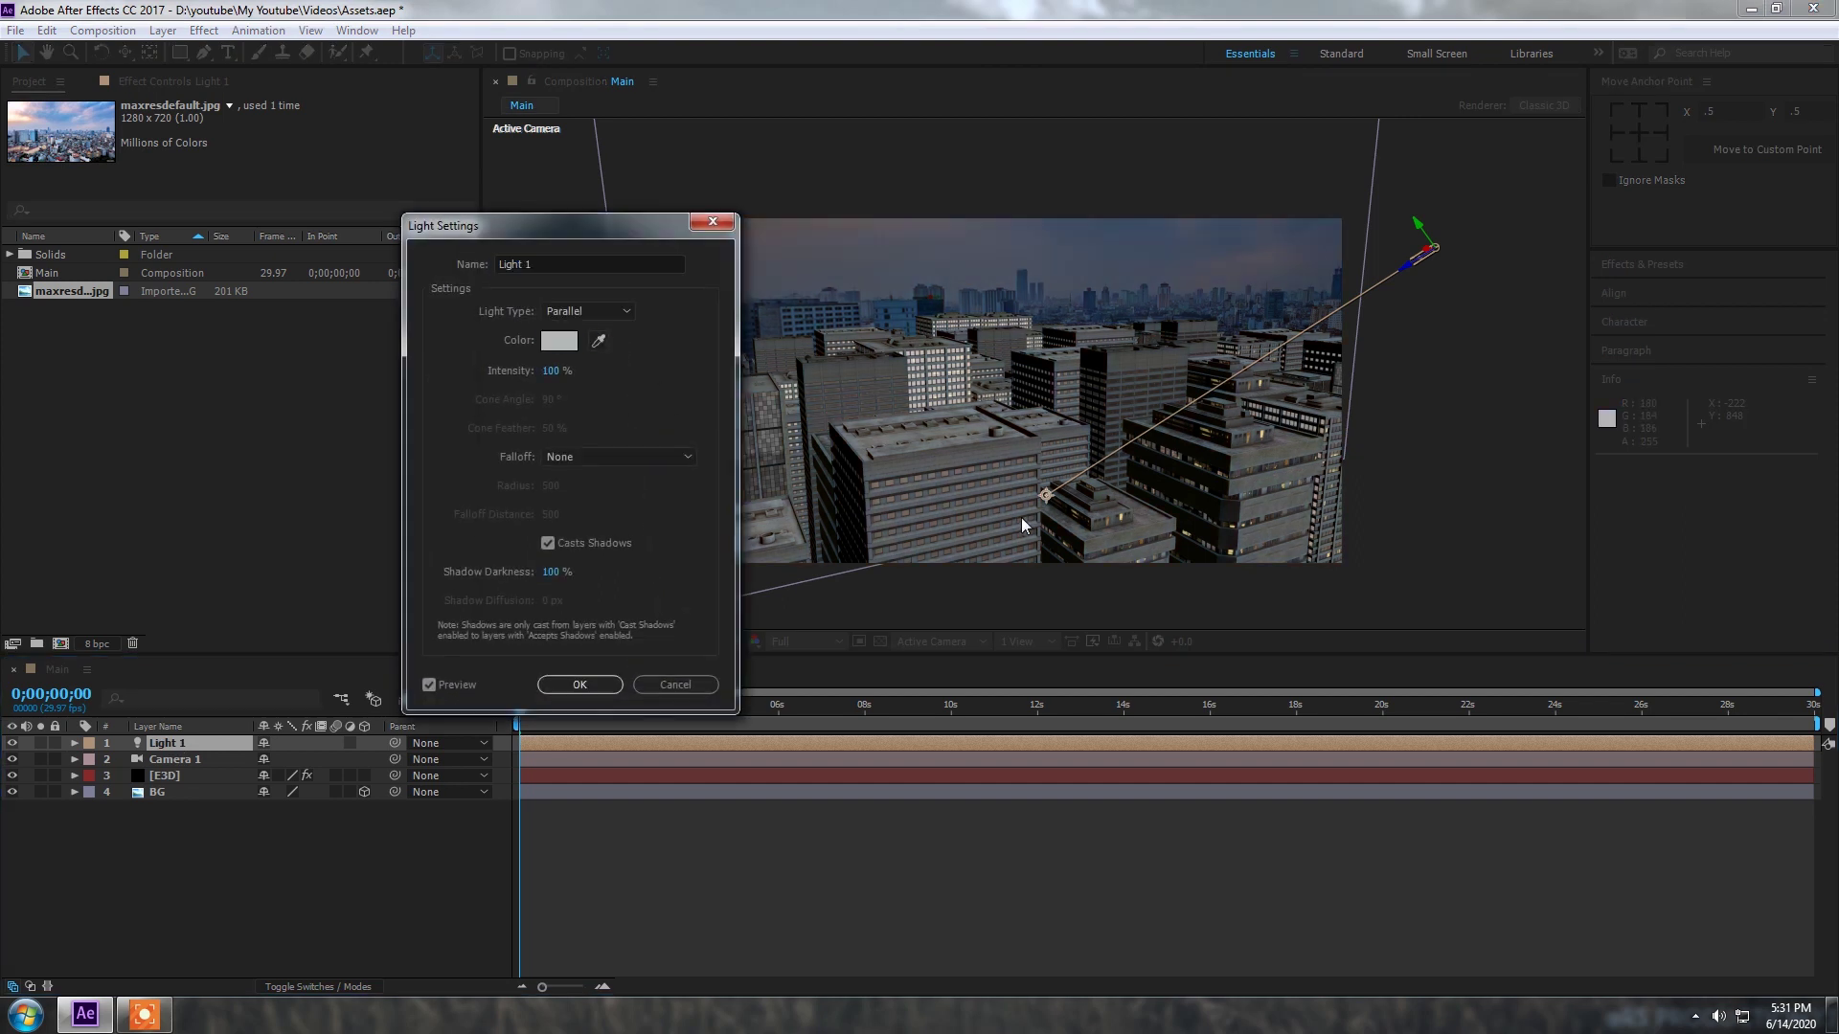
pyautogui.click(680, 685)
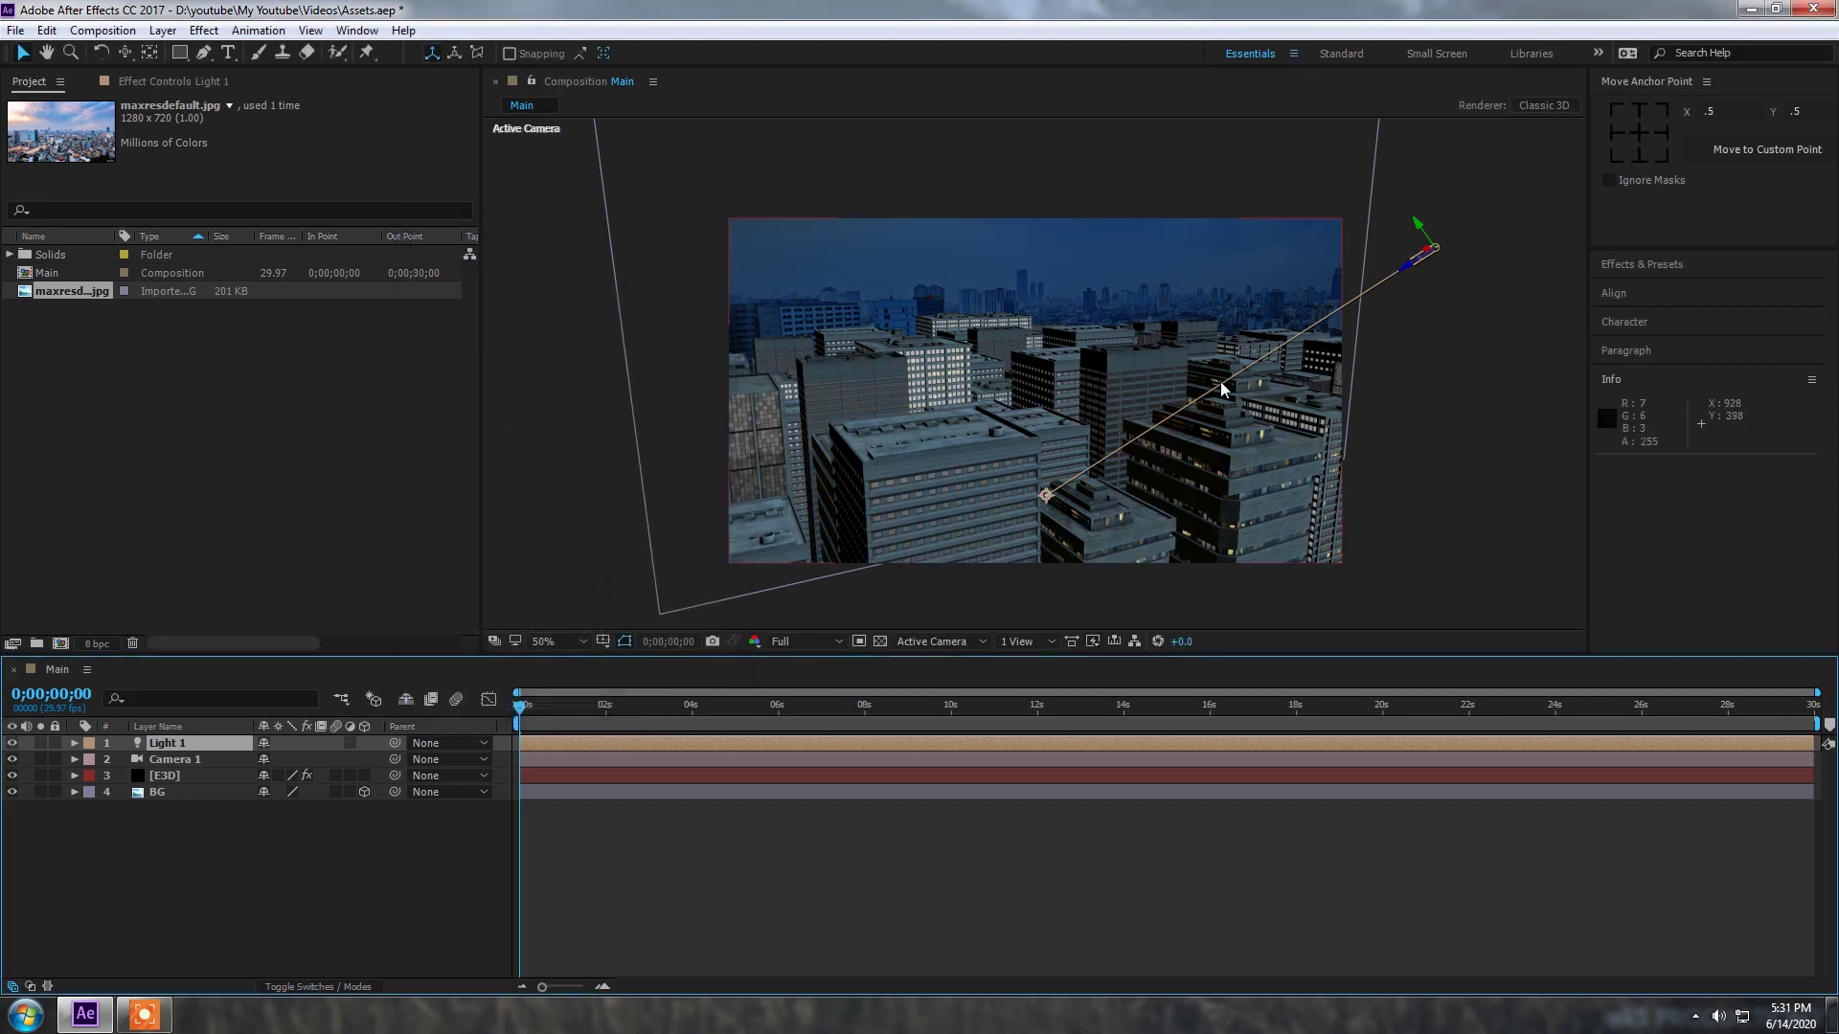
# Step: Change the colour of Light 1 to a brighter blue
pyautogui.doubleClick(163, 744)
pyautogui.click(559, 340)
pyautogui.moveTo(451, 520); pyautogui.dragTo(405, 437)
pyautogui.click(712, 439)
pyautogui.click(579, 685)
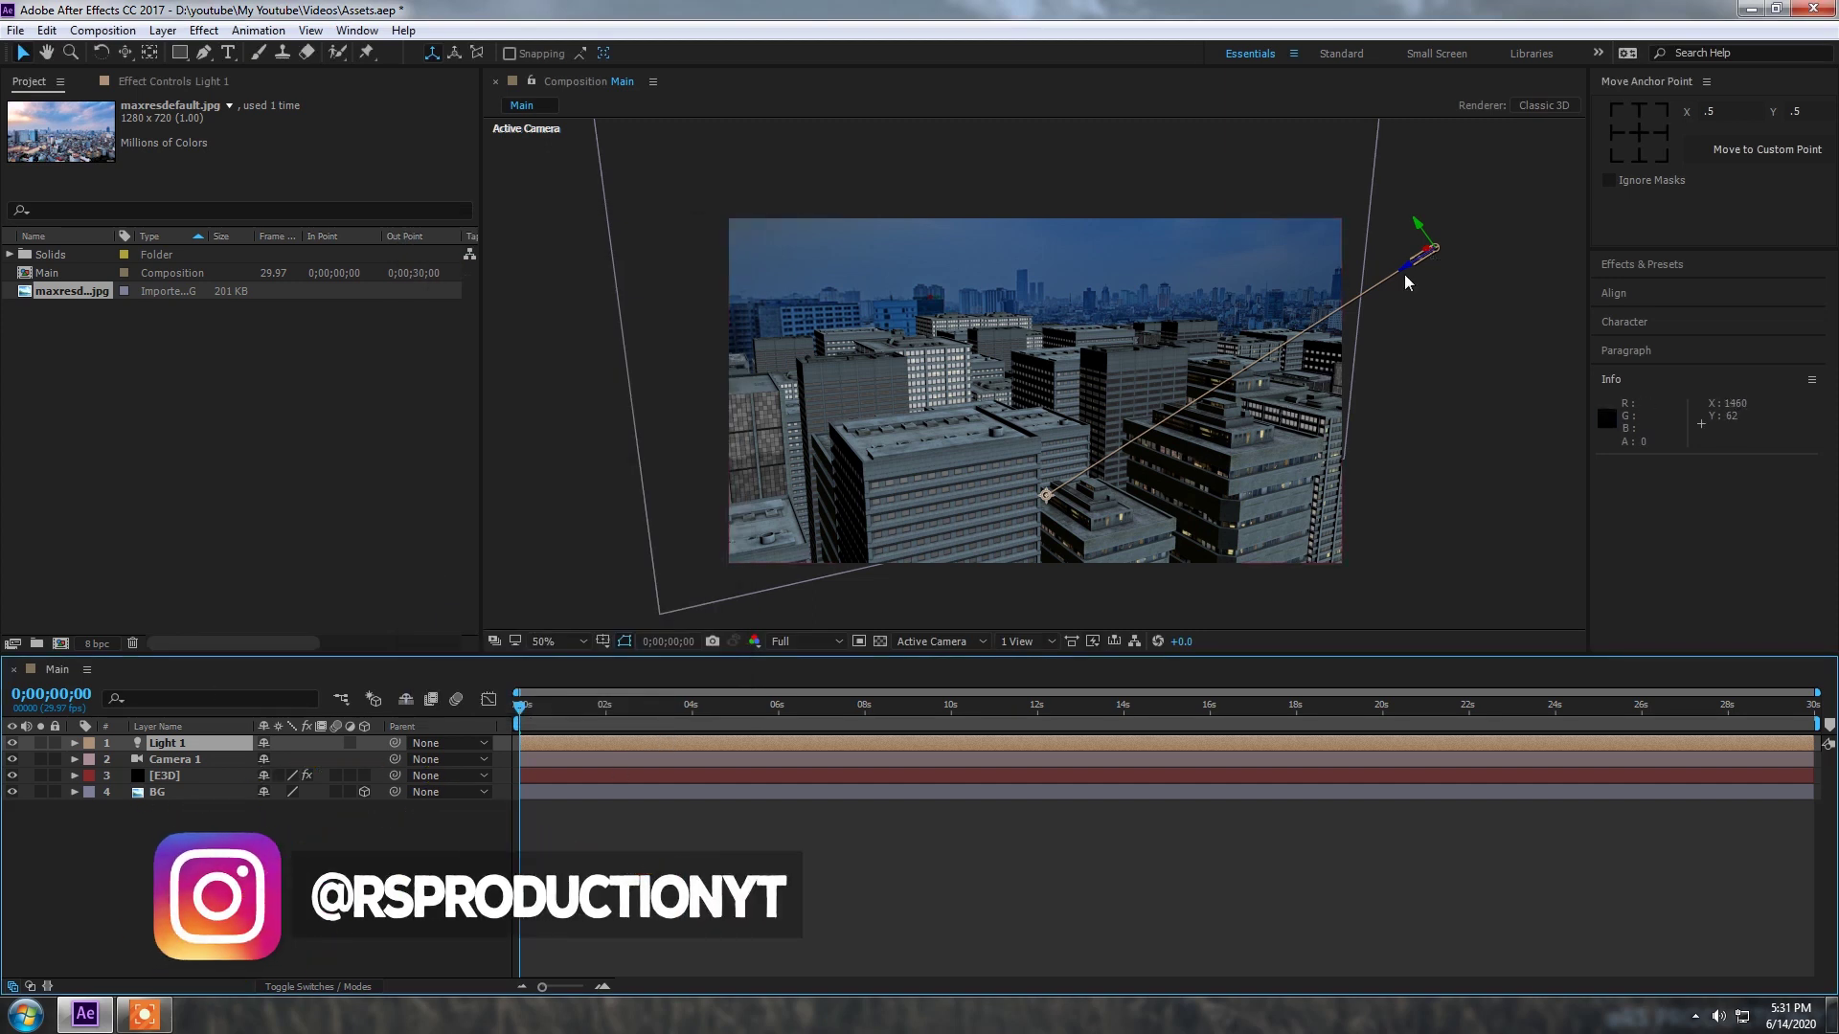
# Step: Duplicate Light 1 and move the copy to the opposite side of the city at about X -343, Y -274, Z 247
pyautogui.hotkey('ctrl', 'd')
pyautogui.click(1440, 243)
pyautogui.moveTo(1428, 250); pyautogui.dragTo(597, 261)
pyautogui.click(1008, 391)
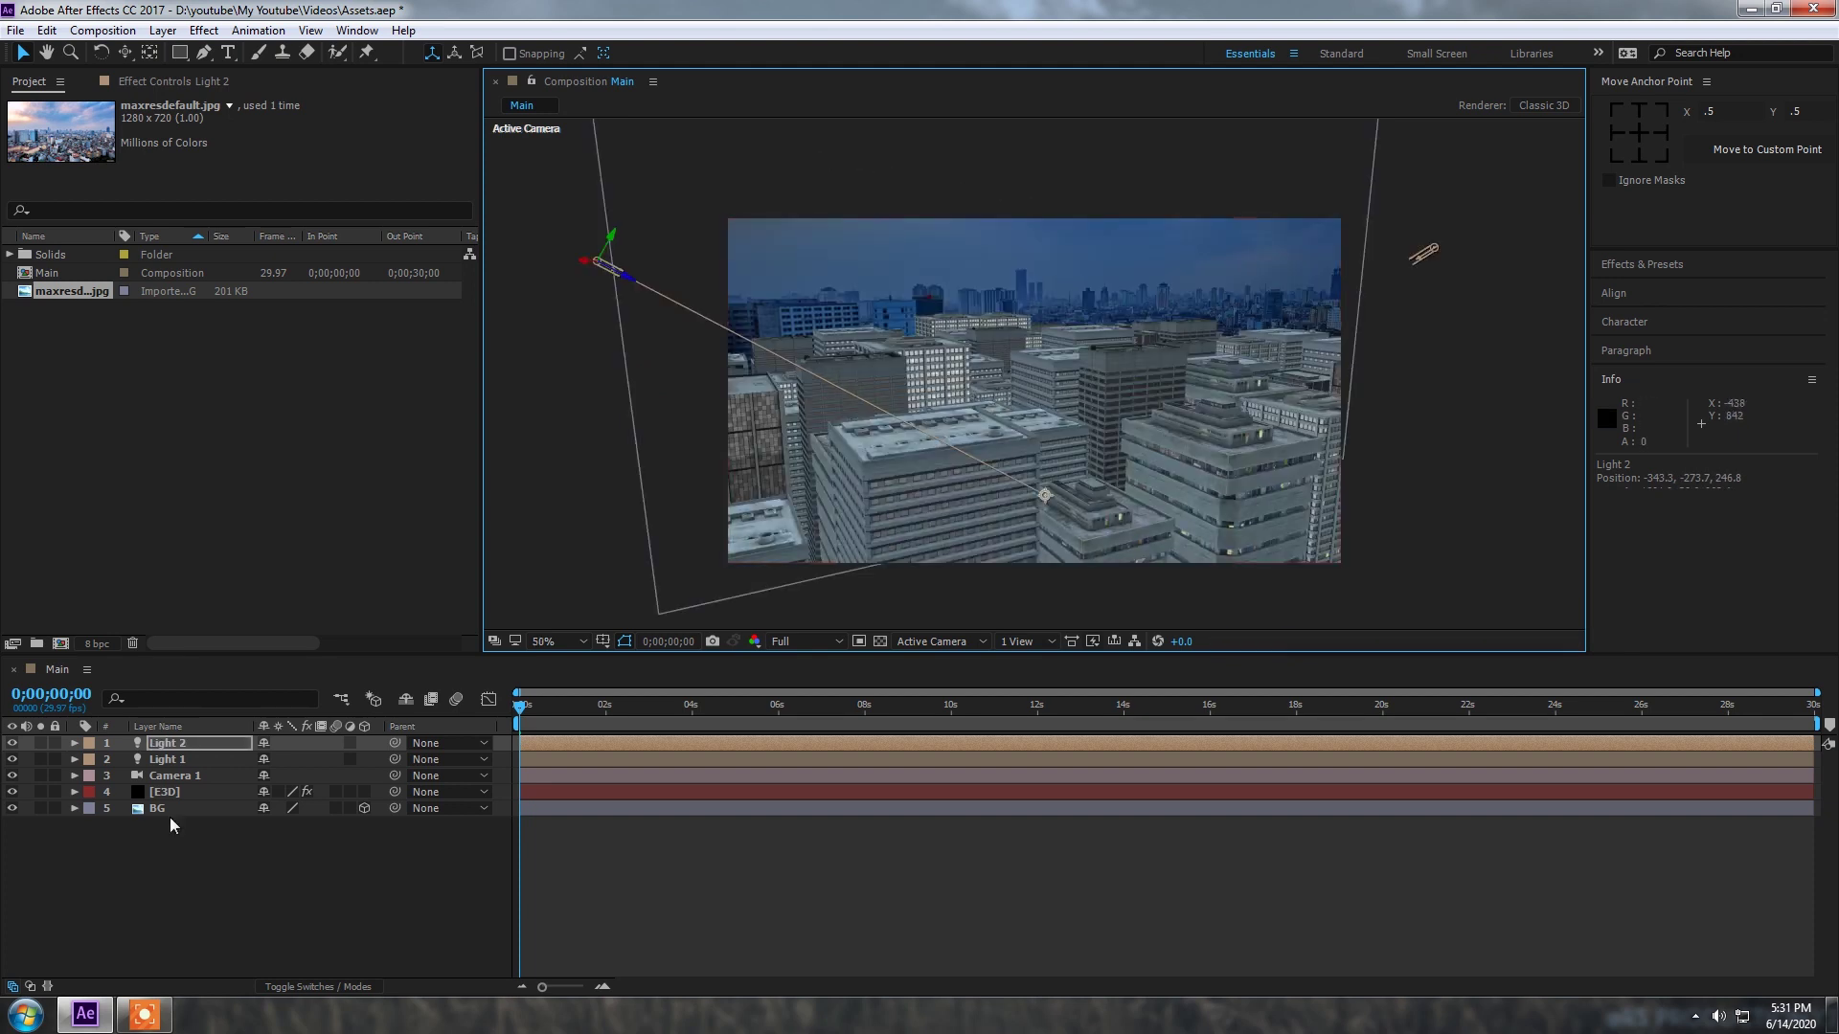
# Step: Turn off Accepts Lights in the BG layer's material options and collapse its properties
pyautogui.click(160, 807)
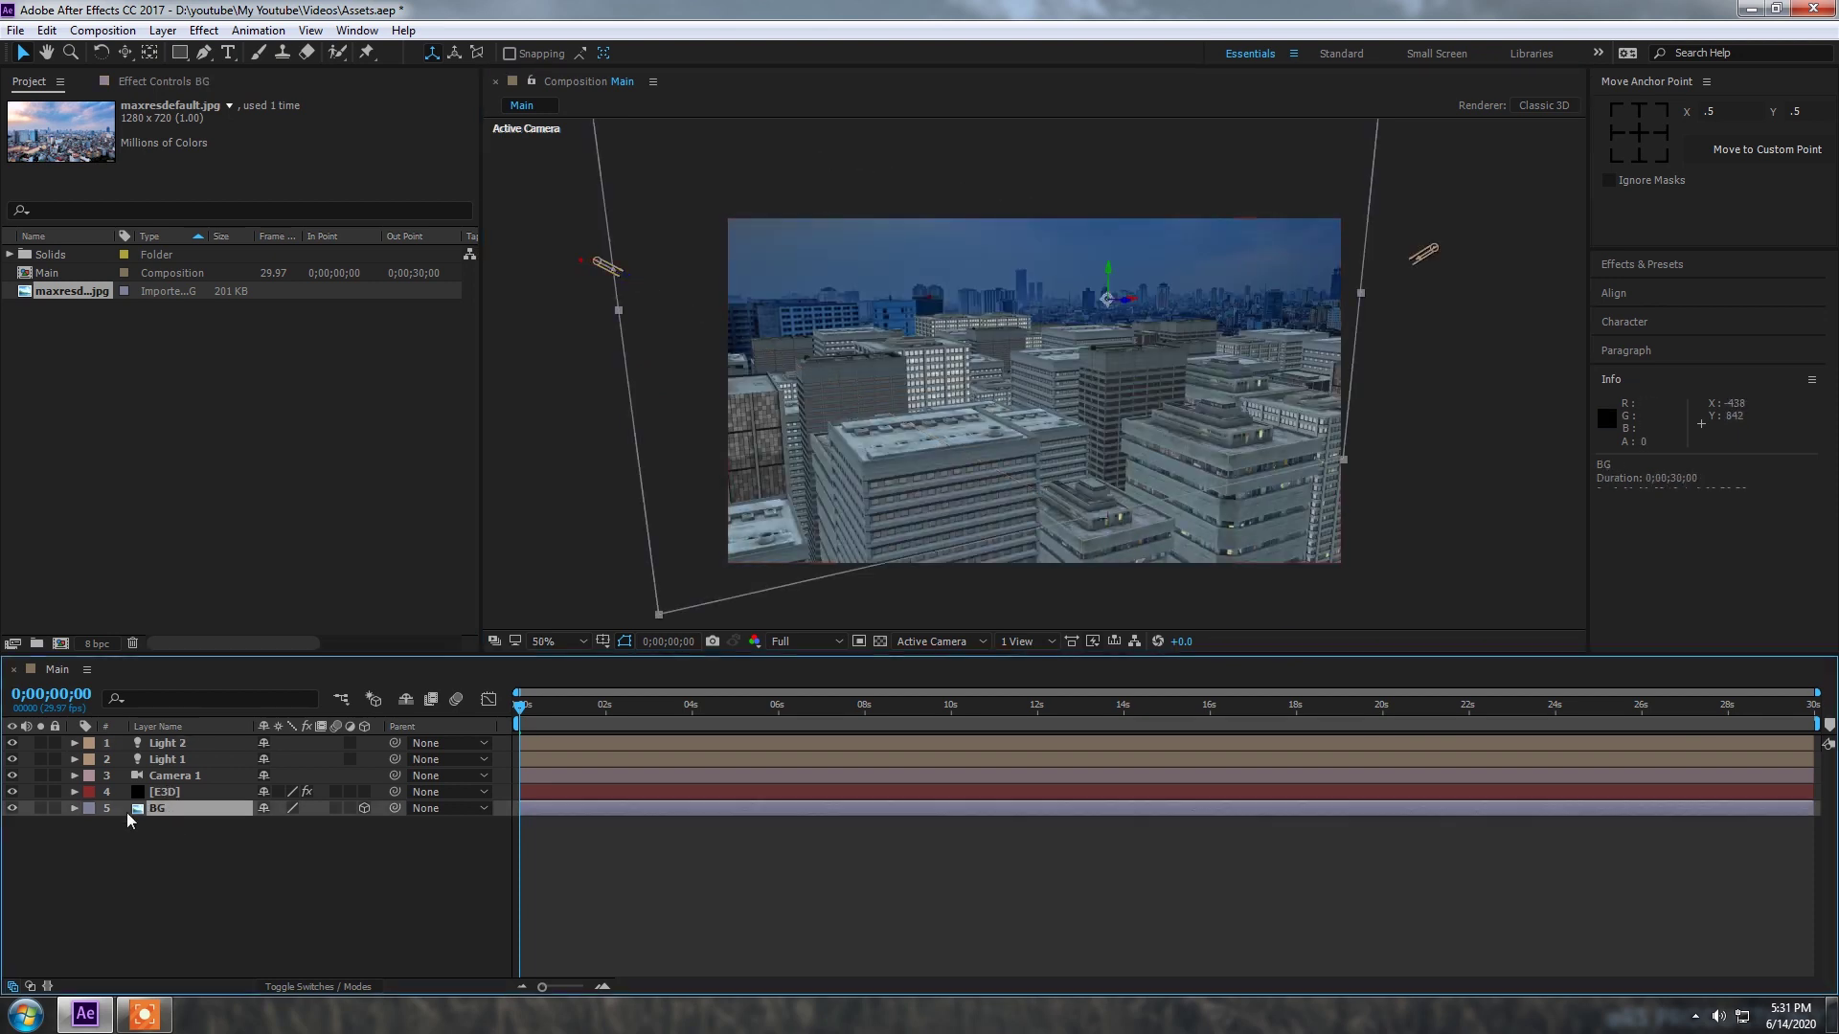
pyautogui.click(74, 810)
pyautogui.click(91, 807)
pyautogui.click(89, 858)
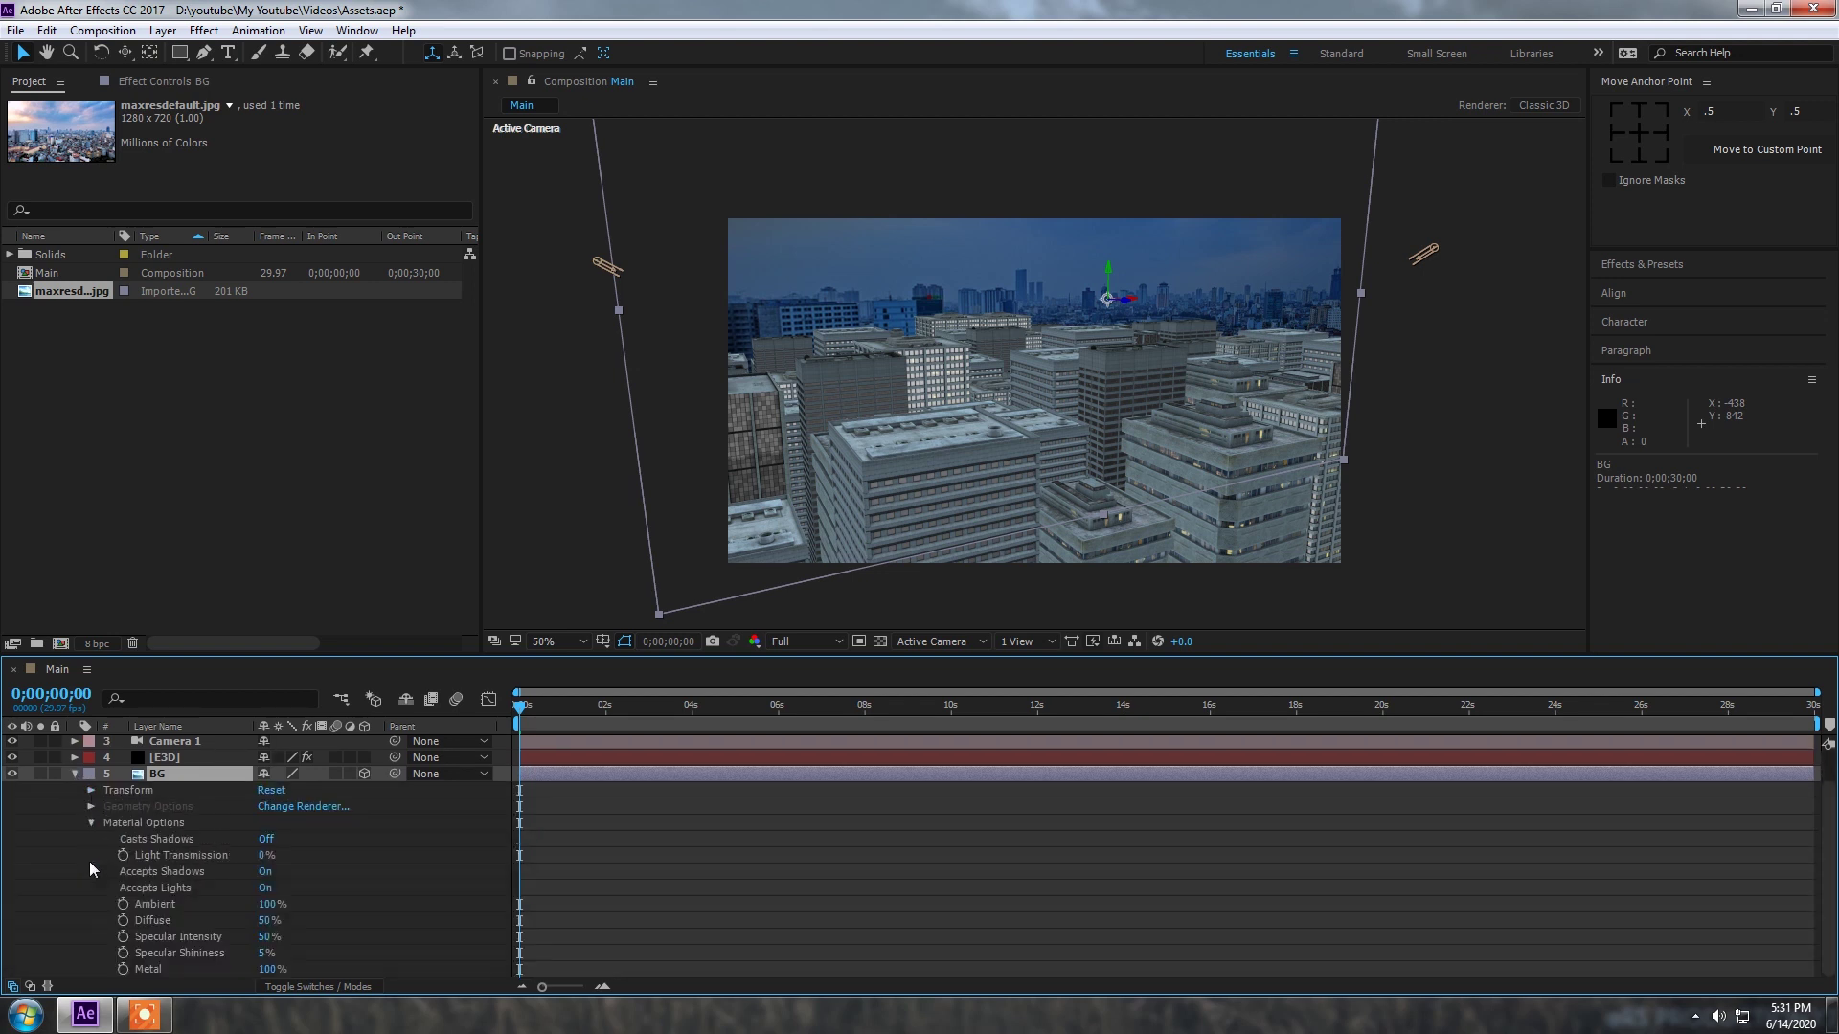
pyautogui.click(264, 888)
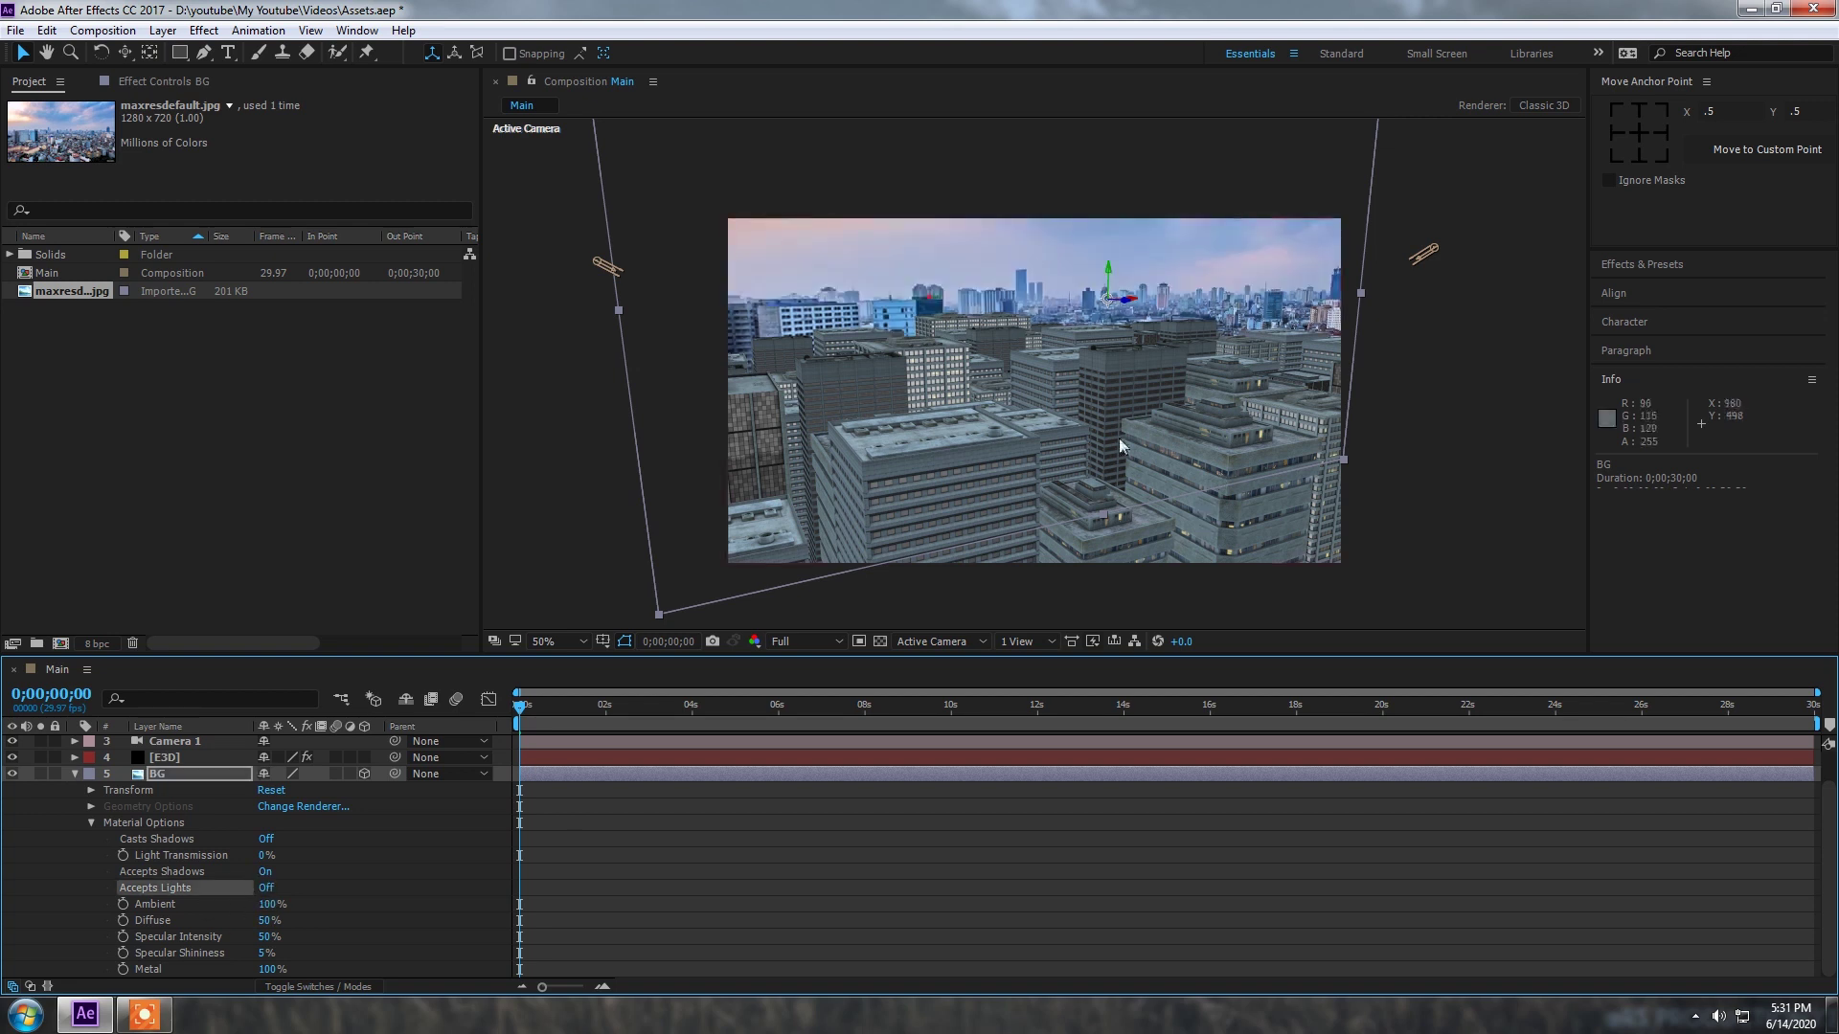
pyautogui.click(74, 774)
# Step: Change Light 1's colour to the pale pink sampled from the sky in the background image
pyautogui.click(169, 749)
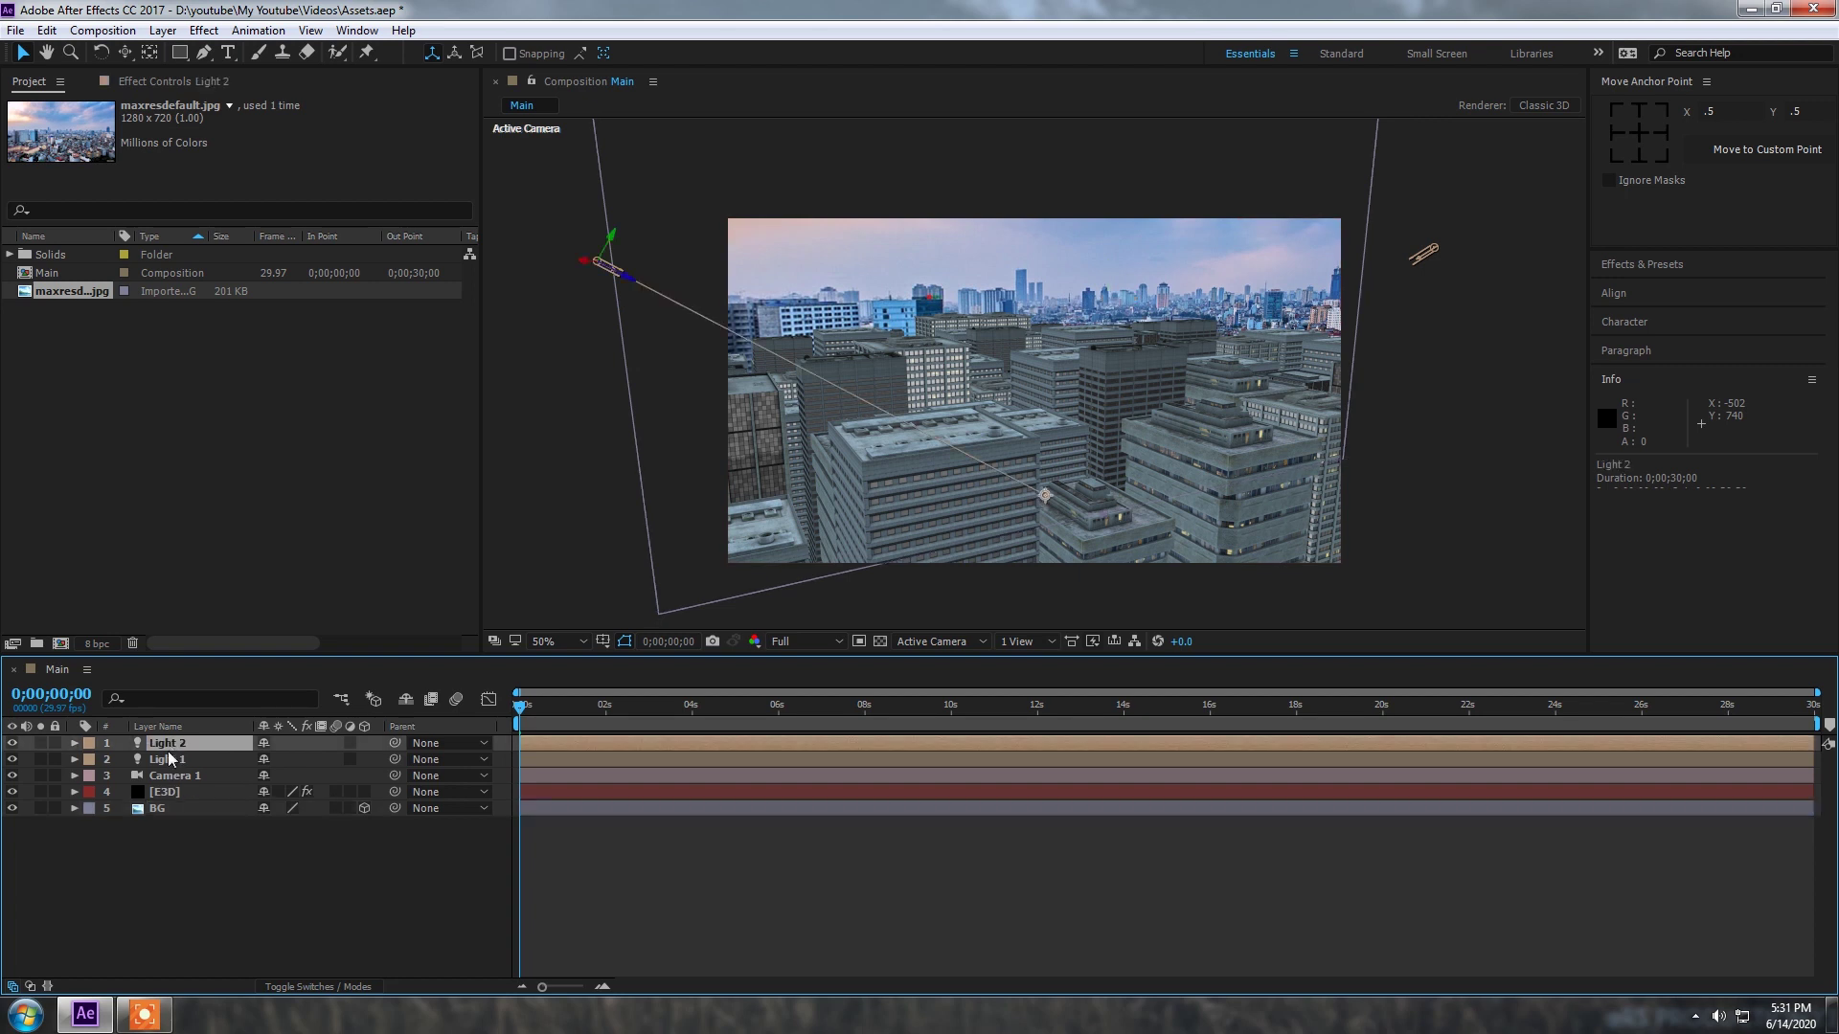
pyautogui.click(167, 759)
pyautogui.doubleClick(166, 759)
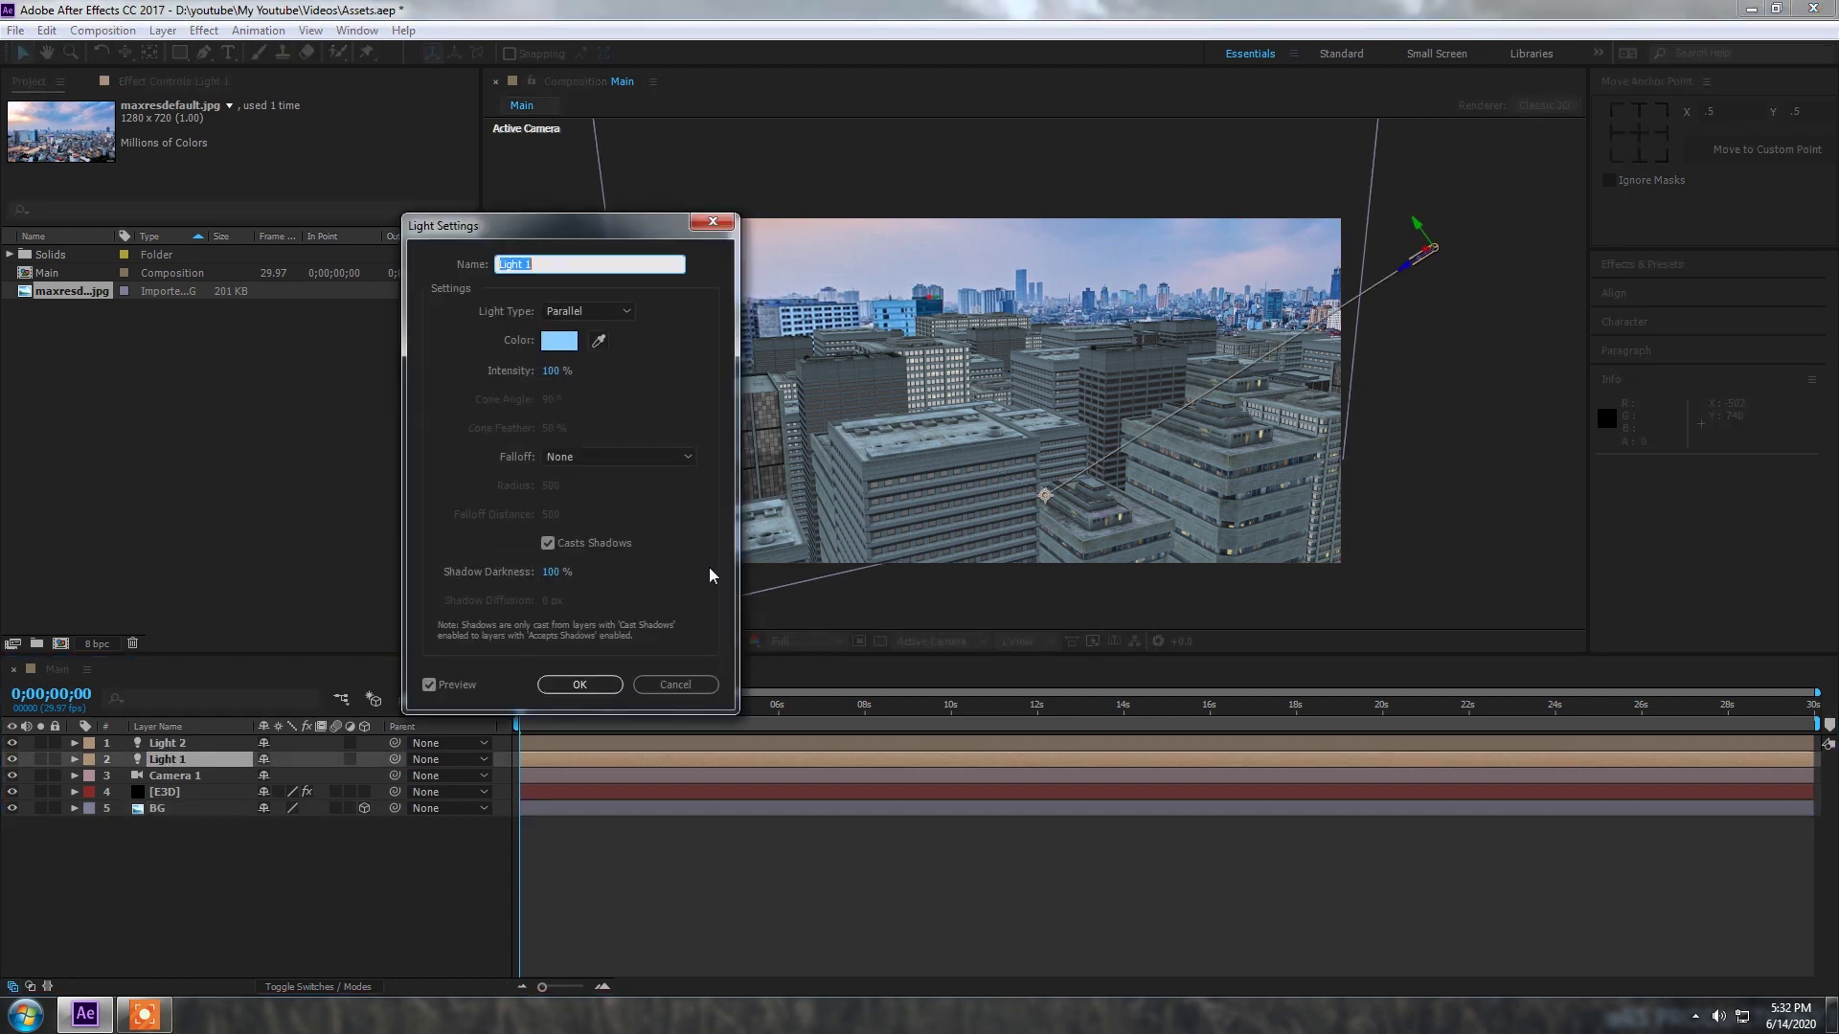
pyautogui.click(598, 341)
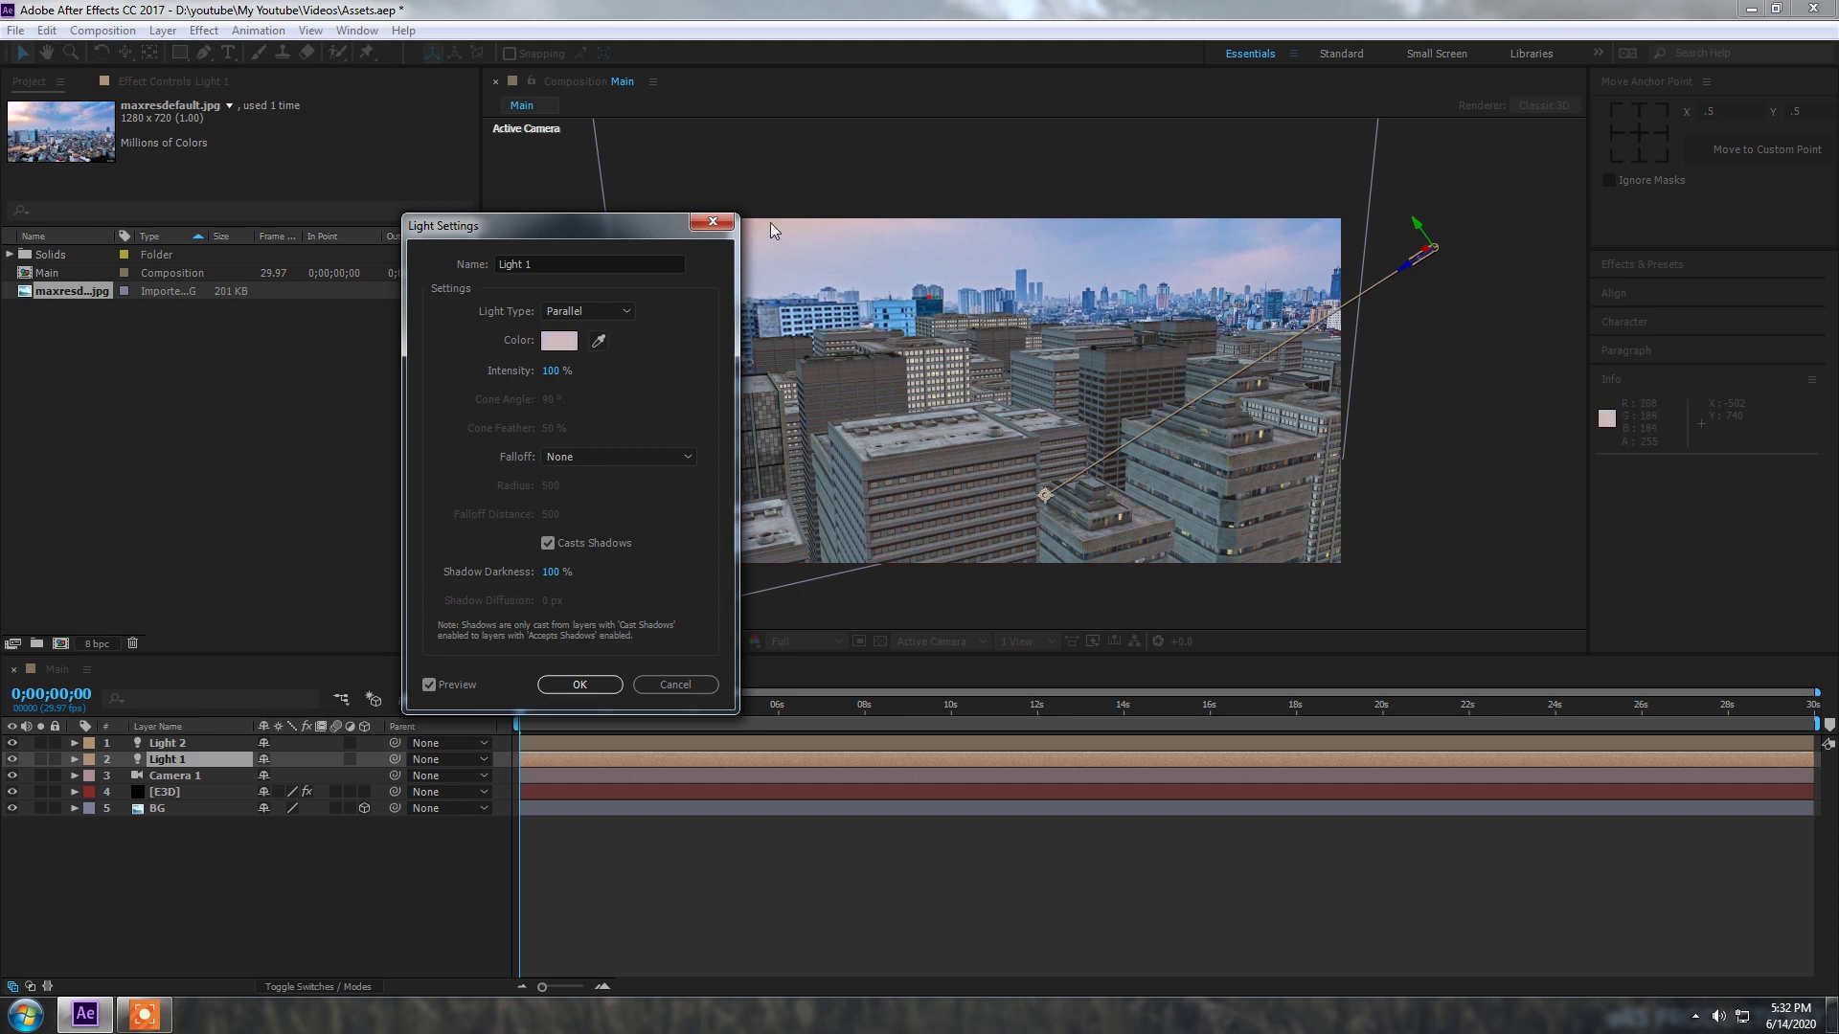
pyautogui.click(579, 685)
# Step: Match Light 2's colour to the pale pink part of the sky
pyautogui.doubleClick(166, 743)
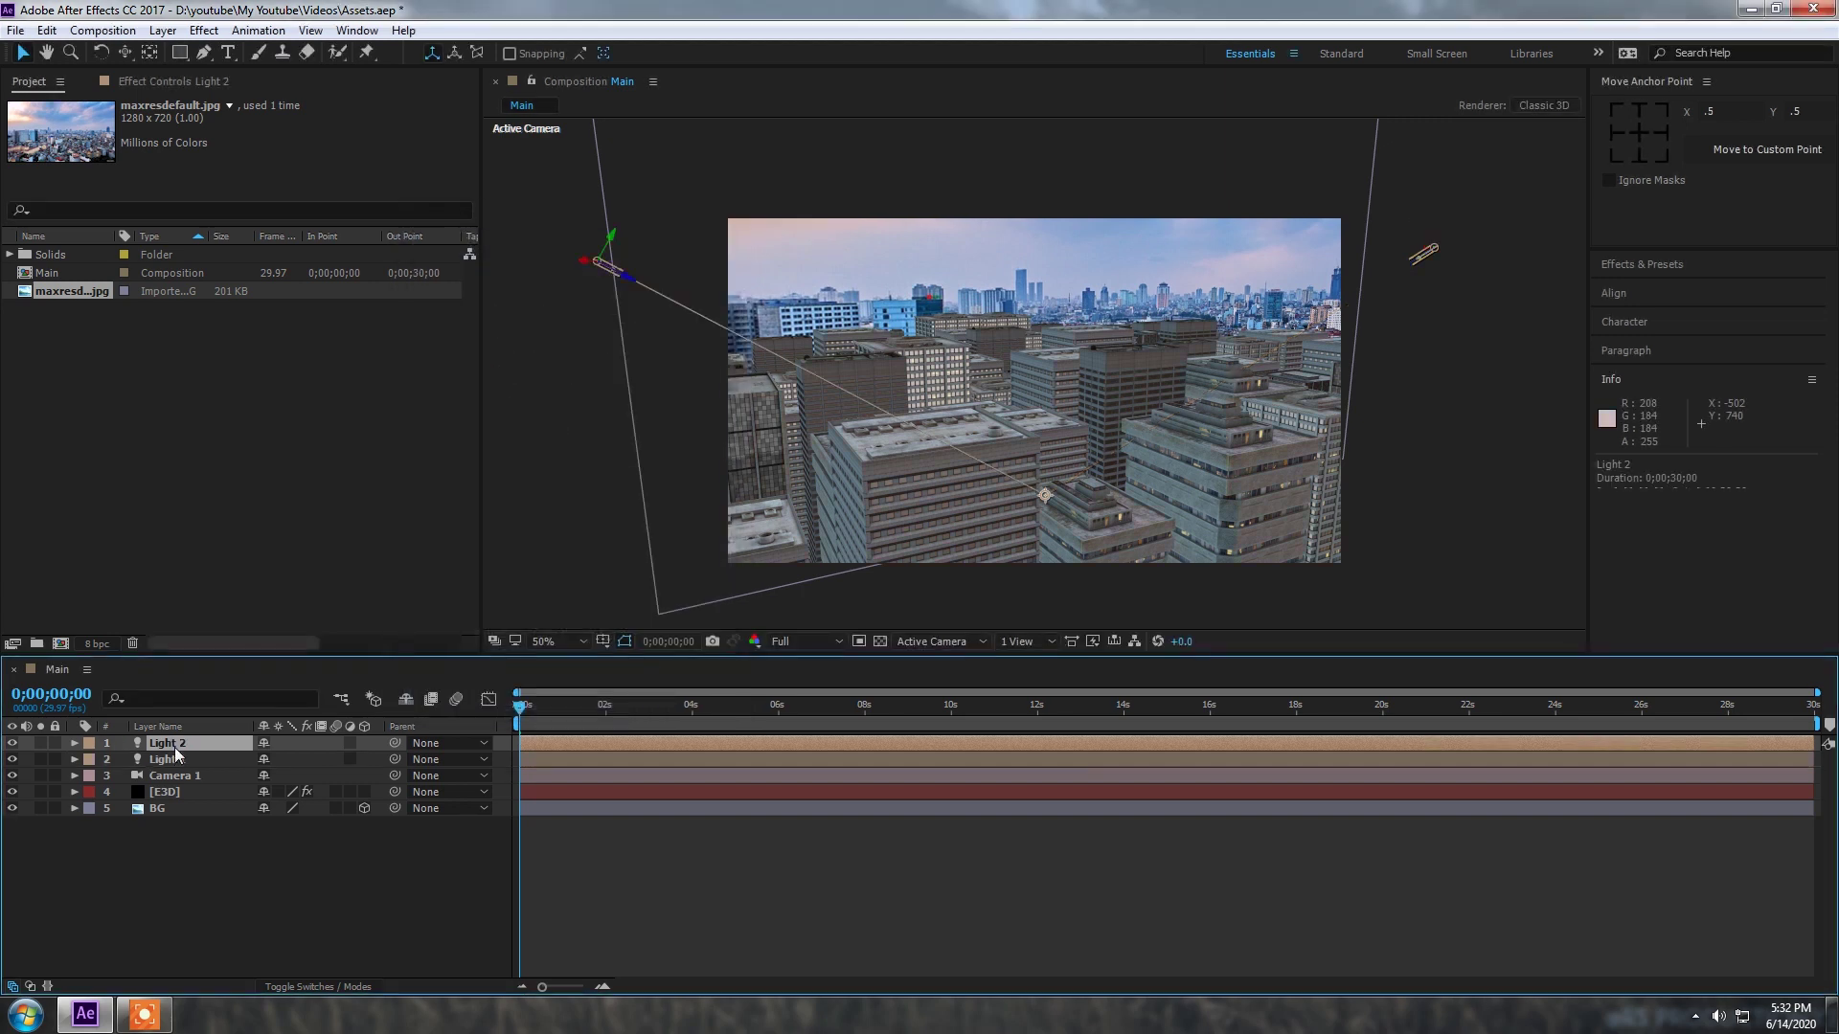
pyautogui.click(787, 245)
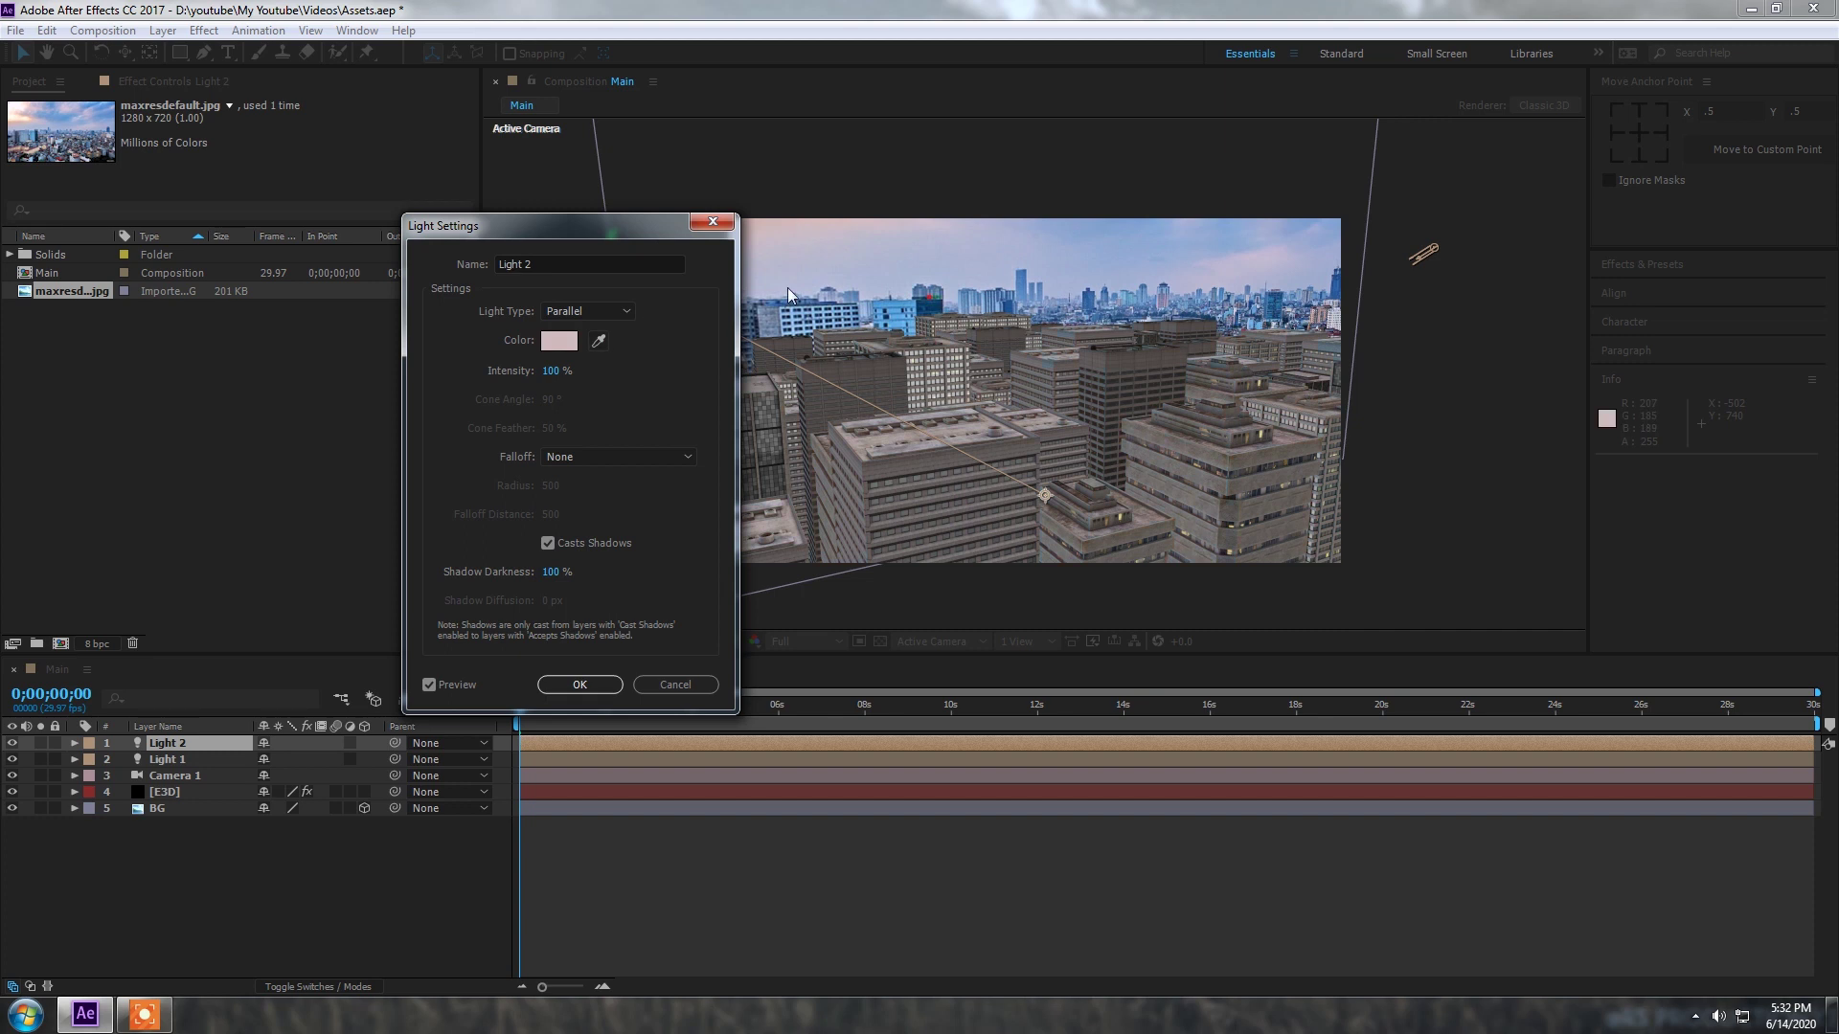
pyautogui.click(593, 684)
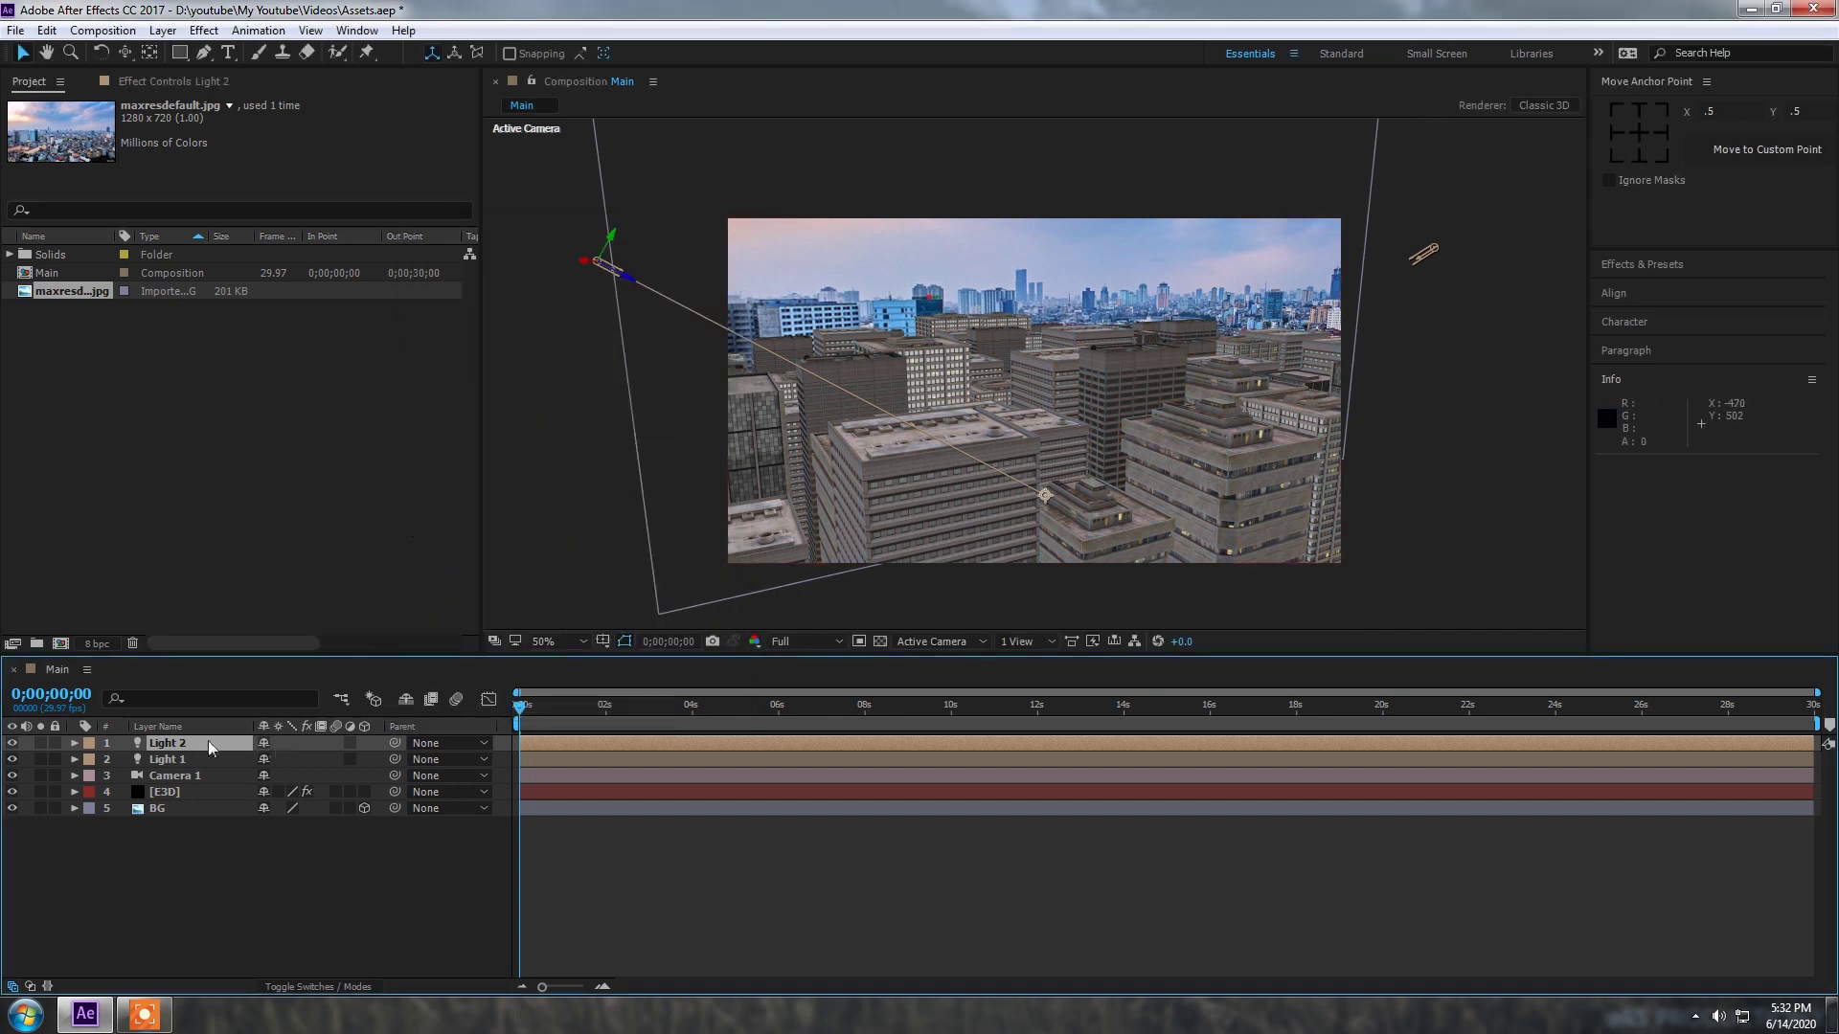
# Step: Change Light 2's colour to a pale blue sampled from the sky in the background image
pyautogui.doubleClick(247, 749)
pyautogui.click(599, 340)
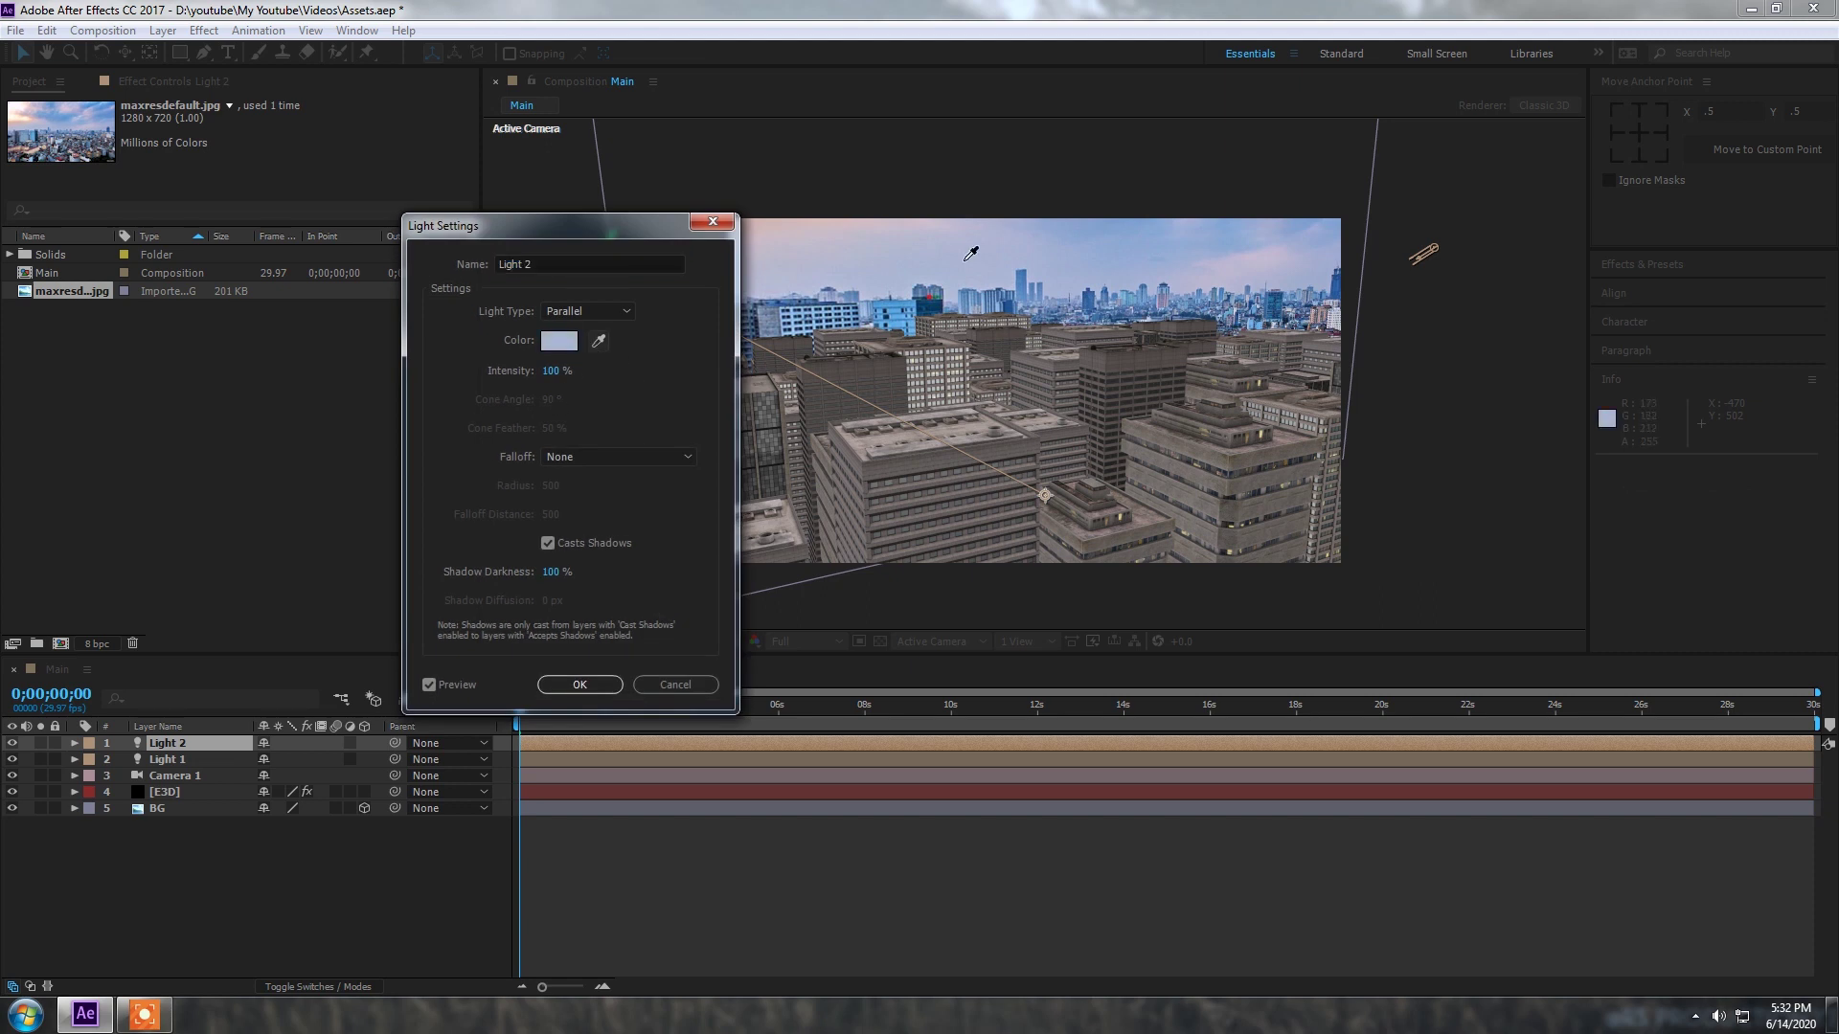
pyautogui.click(1112, 253)
pyautogui.press('Return')
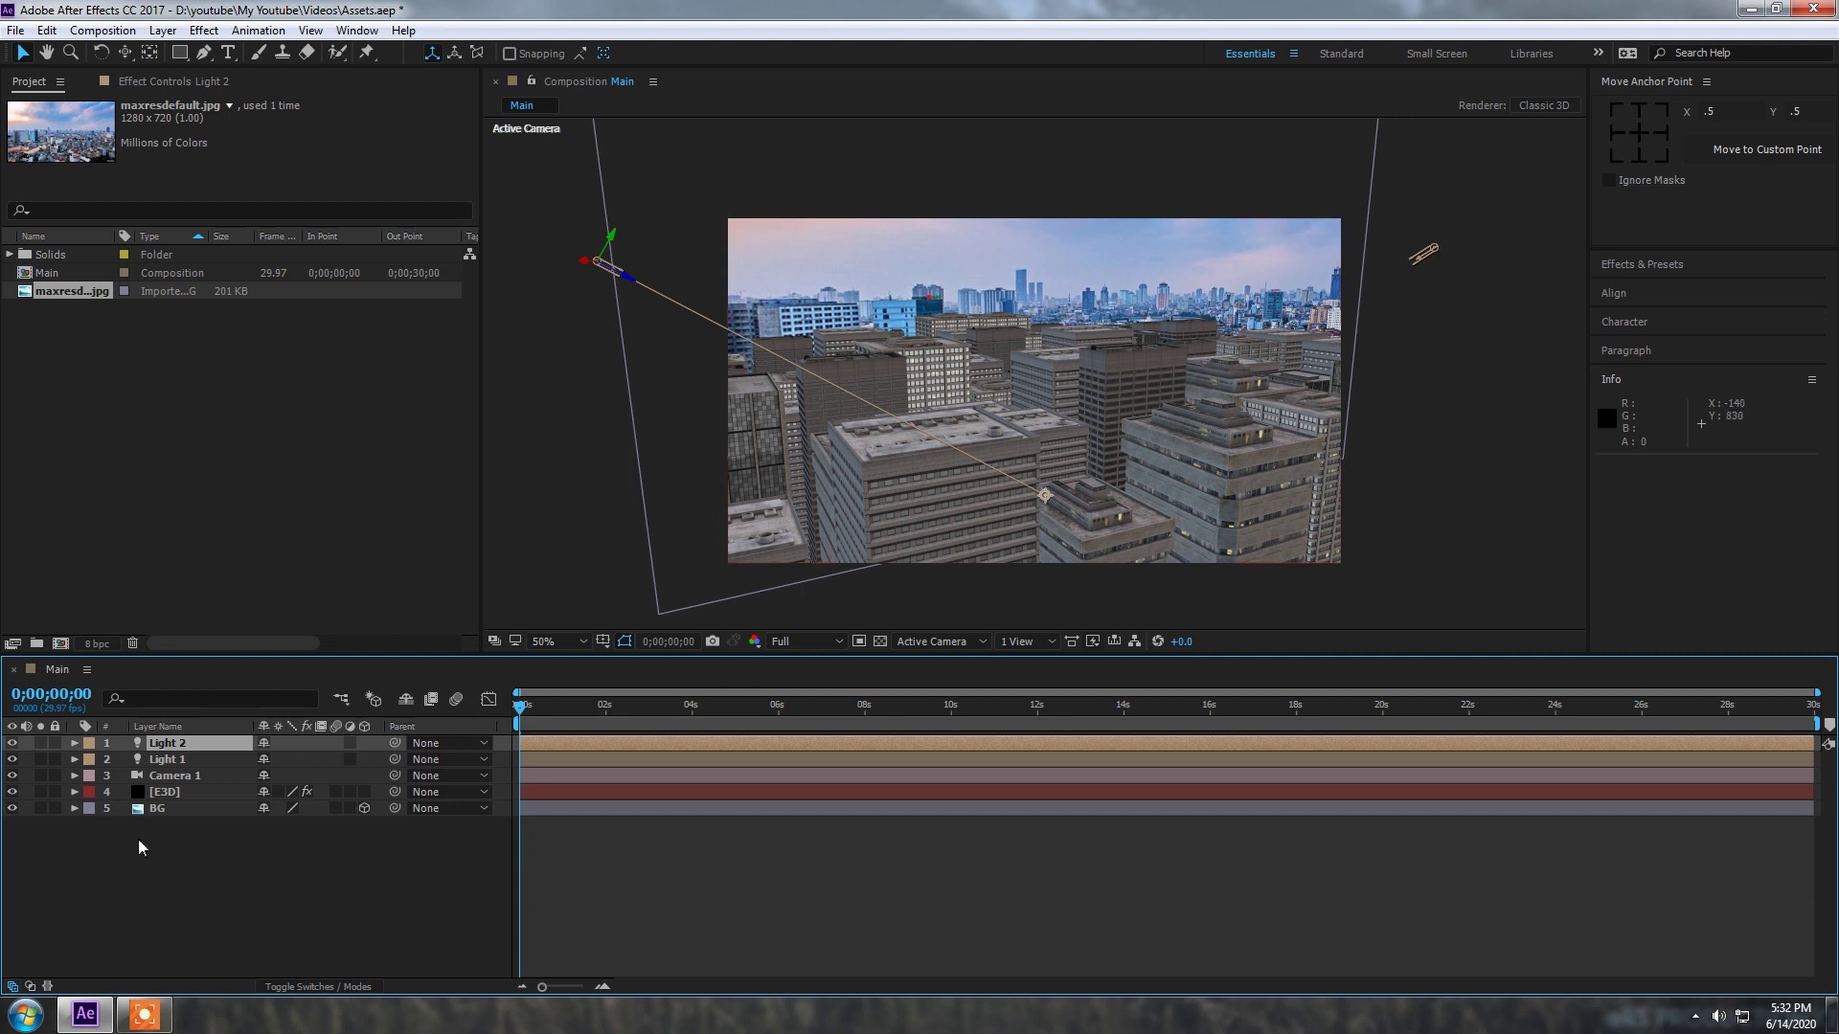
# Step: Enable ambient occlusion in the E3D layer's render settings with an SSAO intensity of 8.0
pyautogui.click(159, 793)
pyautogui.click(134, 82)
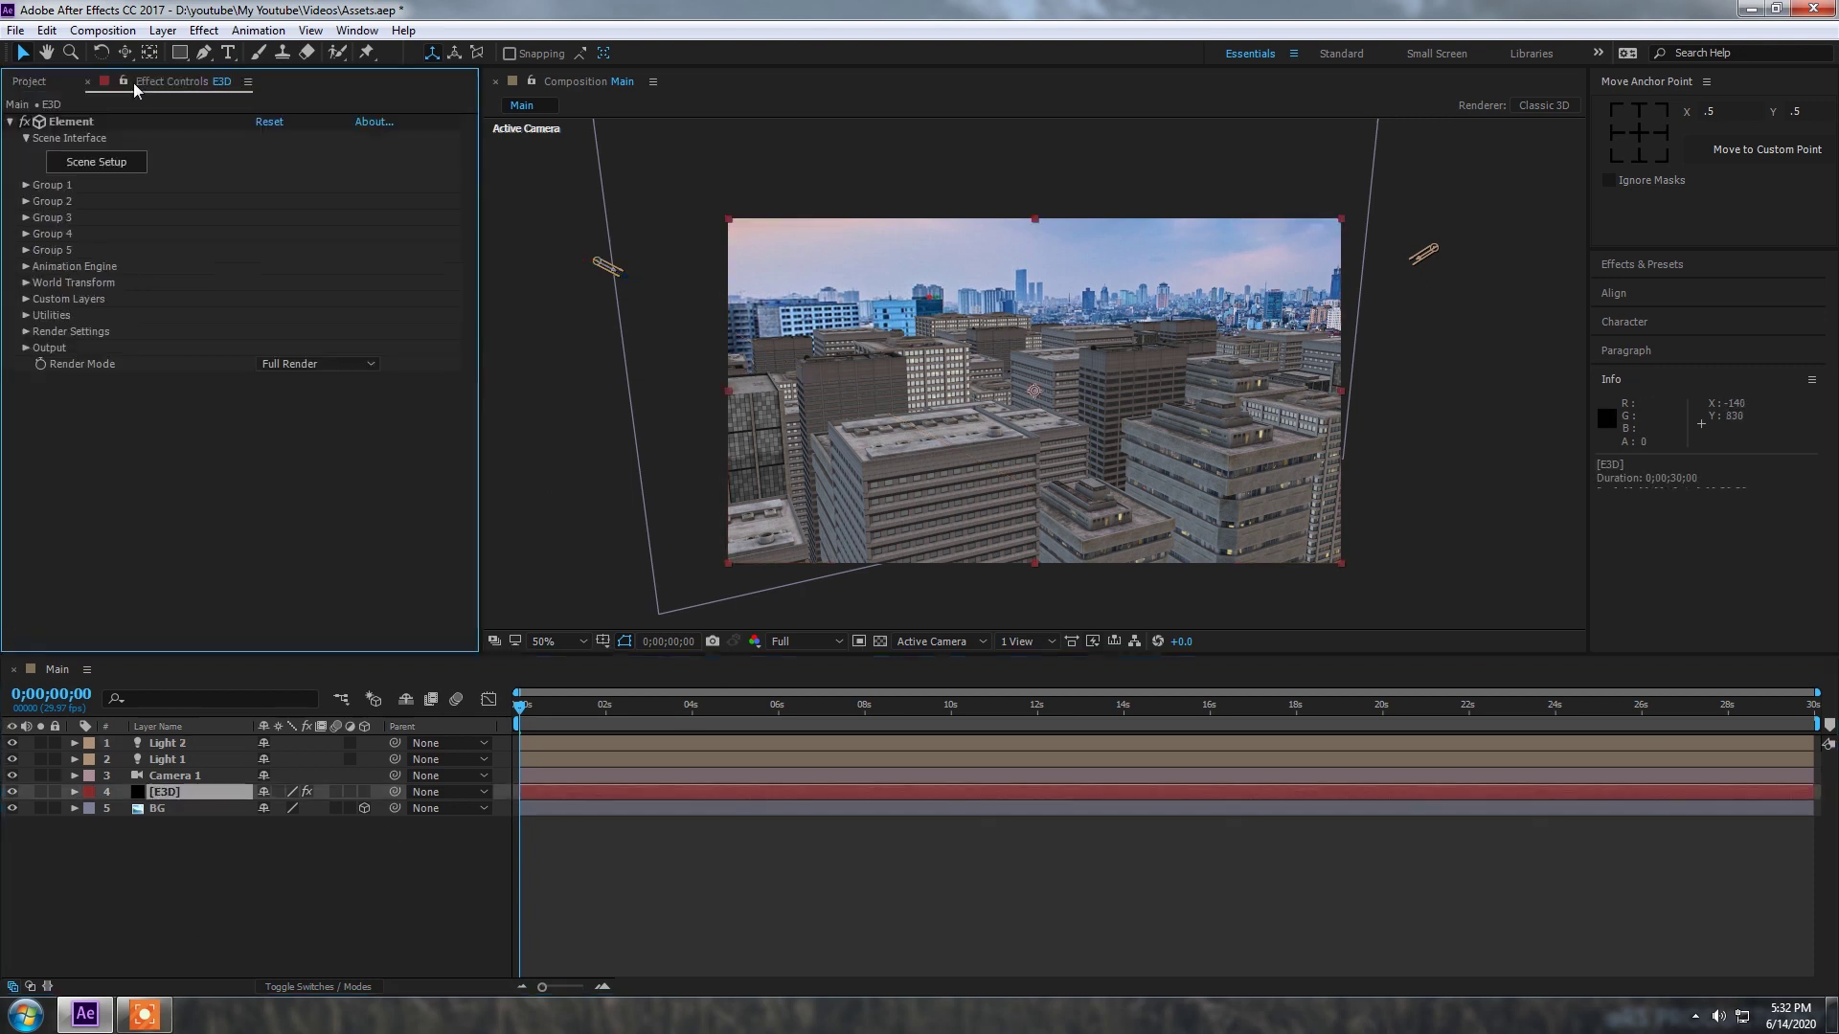
pyautogui.click(26, 333)
pyautogui.click(43, 411)
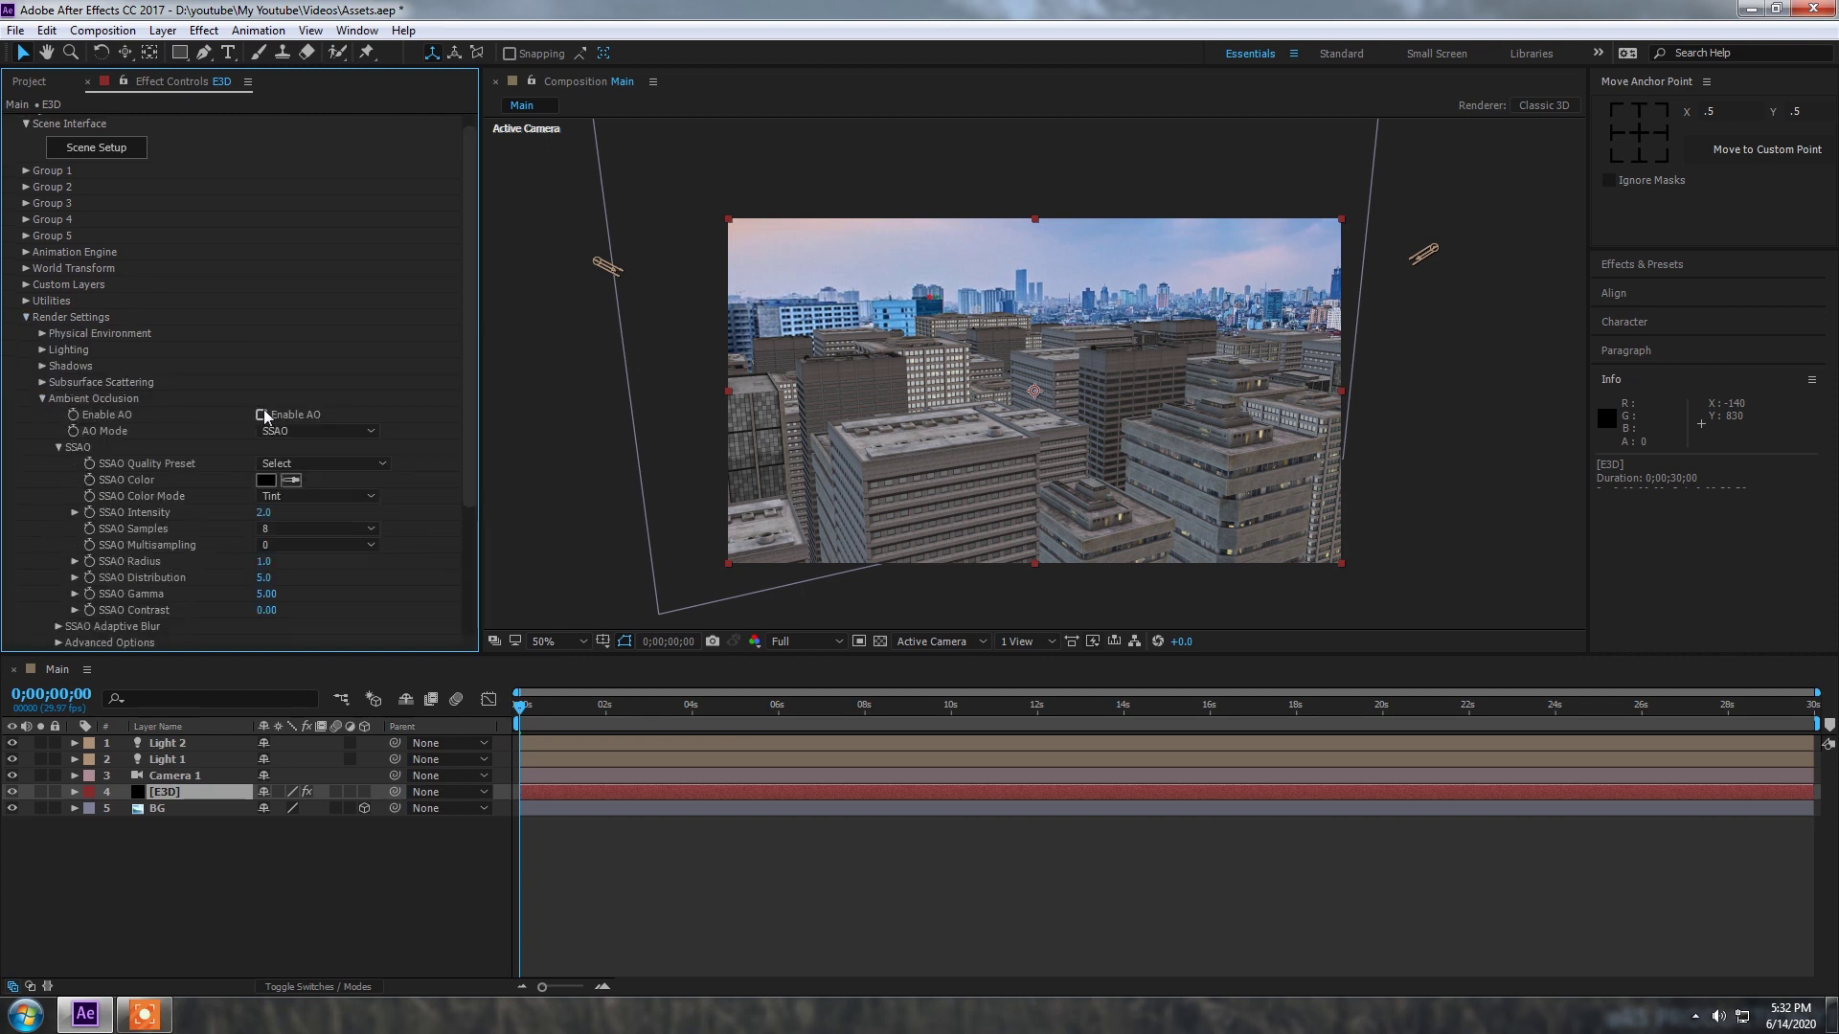
pyautogui.click(262, 415)
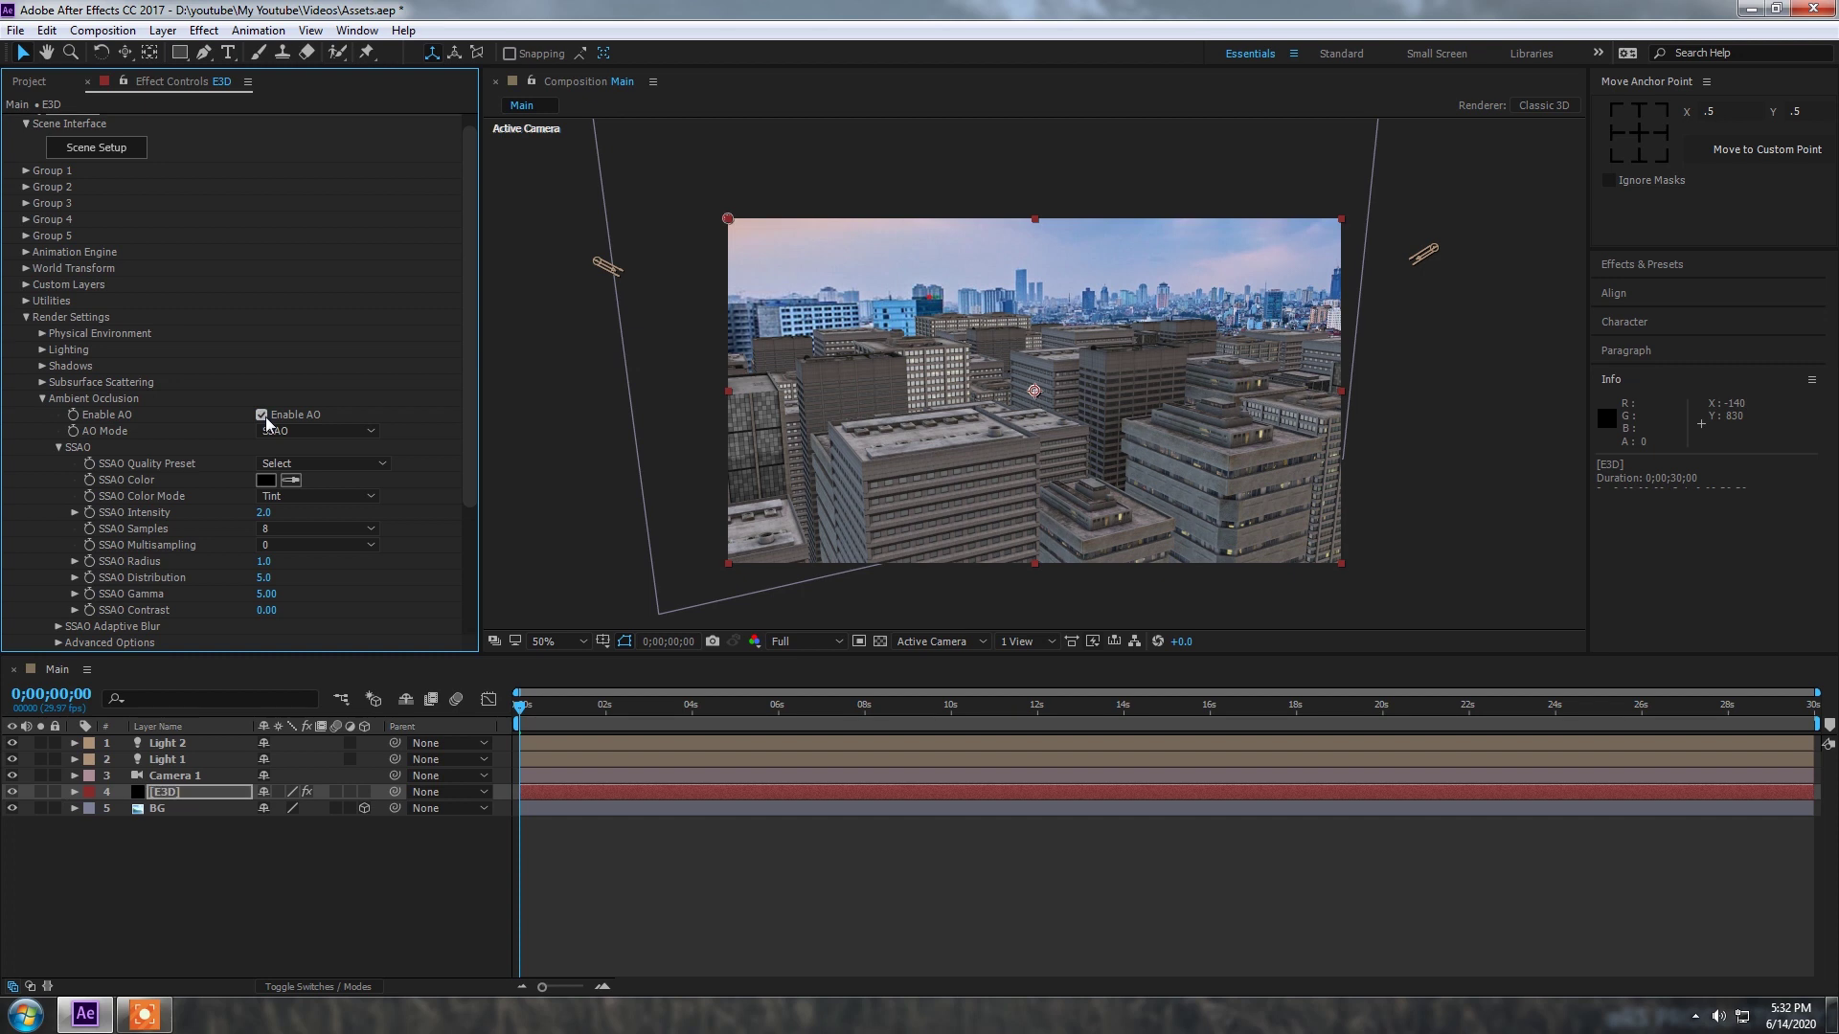
pyautogui.click(262, 512)
pyautogui.write('5')
pyautogui.press('Return')
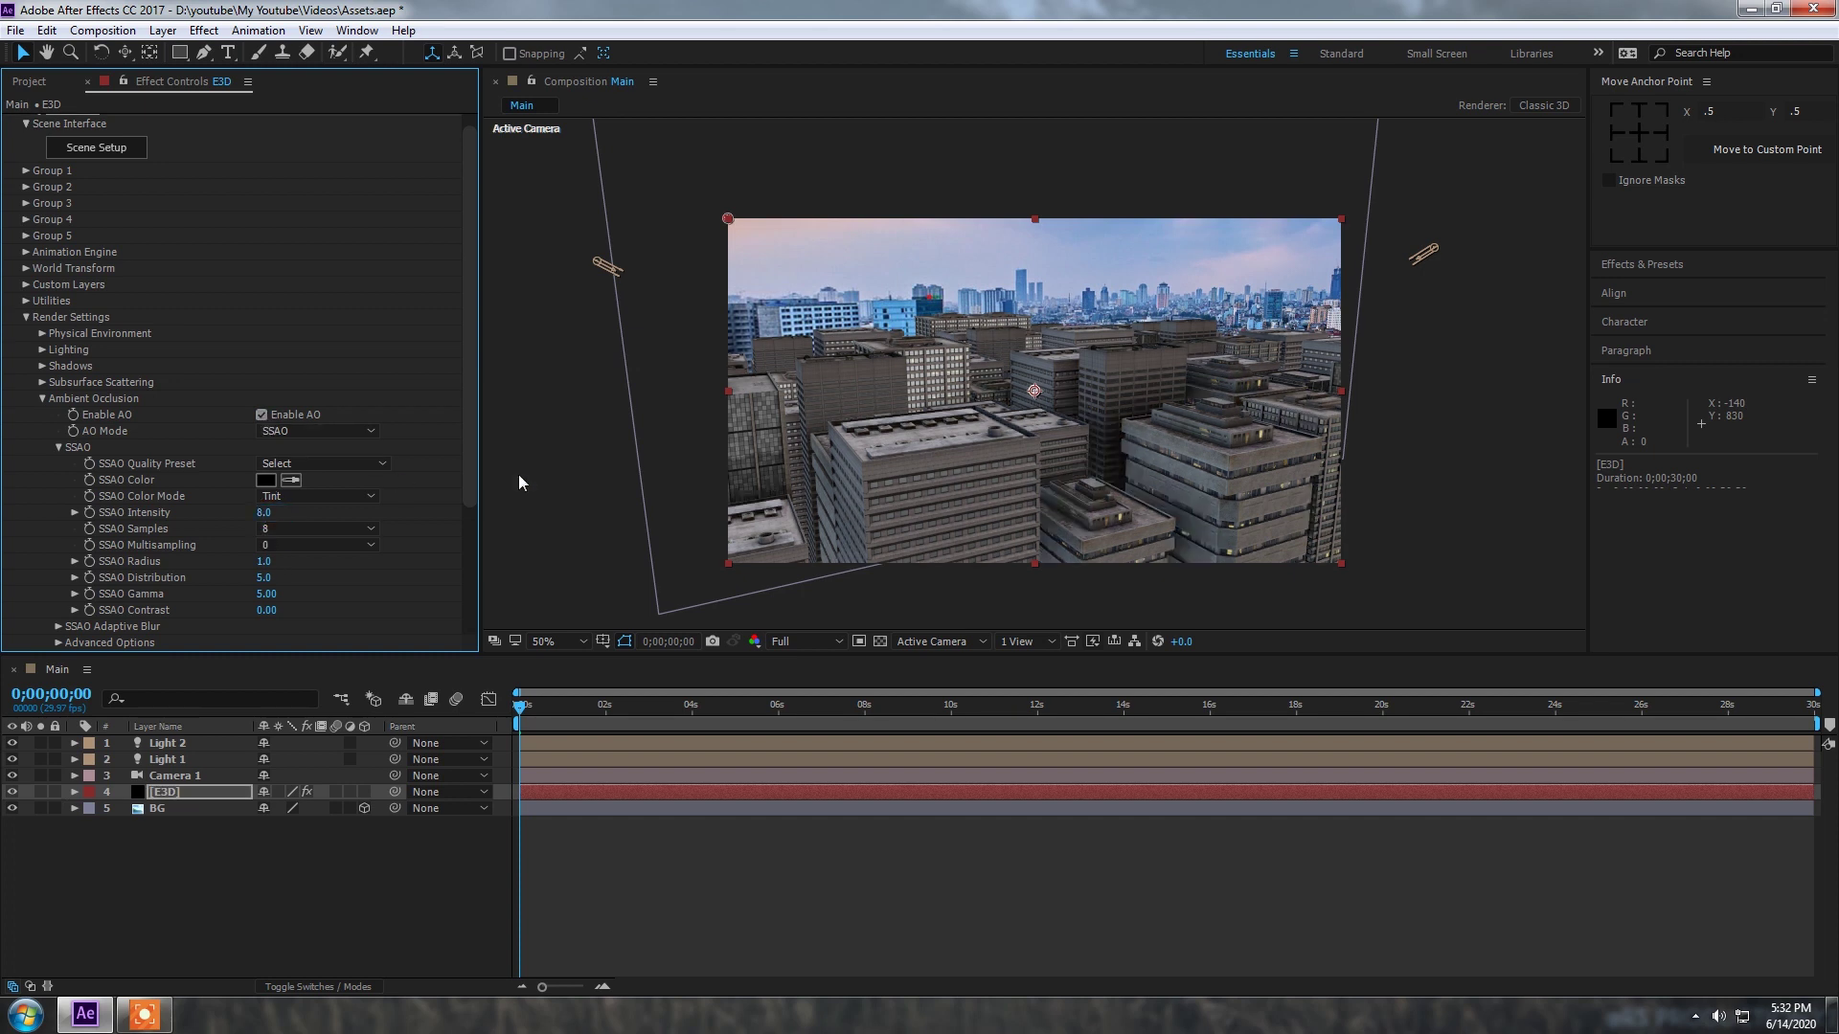
pyautogui.click(38, 400)
# Step: Try the Warm preset for Element's added lighting, and settle on Cinema
pyautogui.click(42, 364)
pyautogui.click(316, 417)
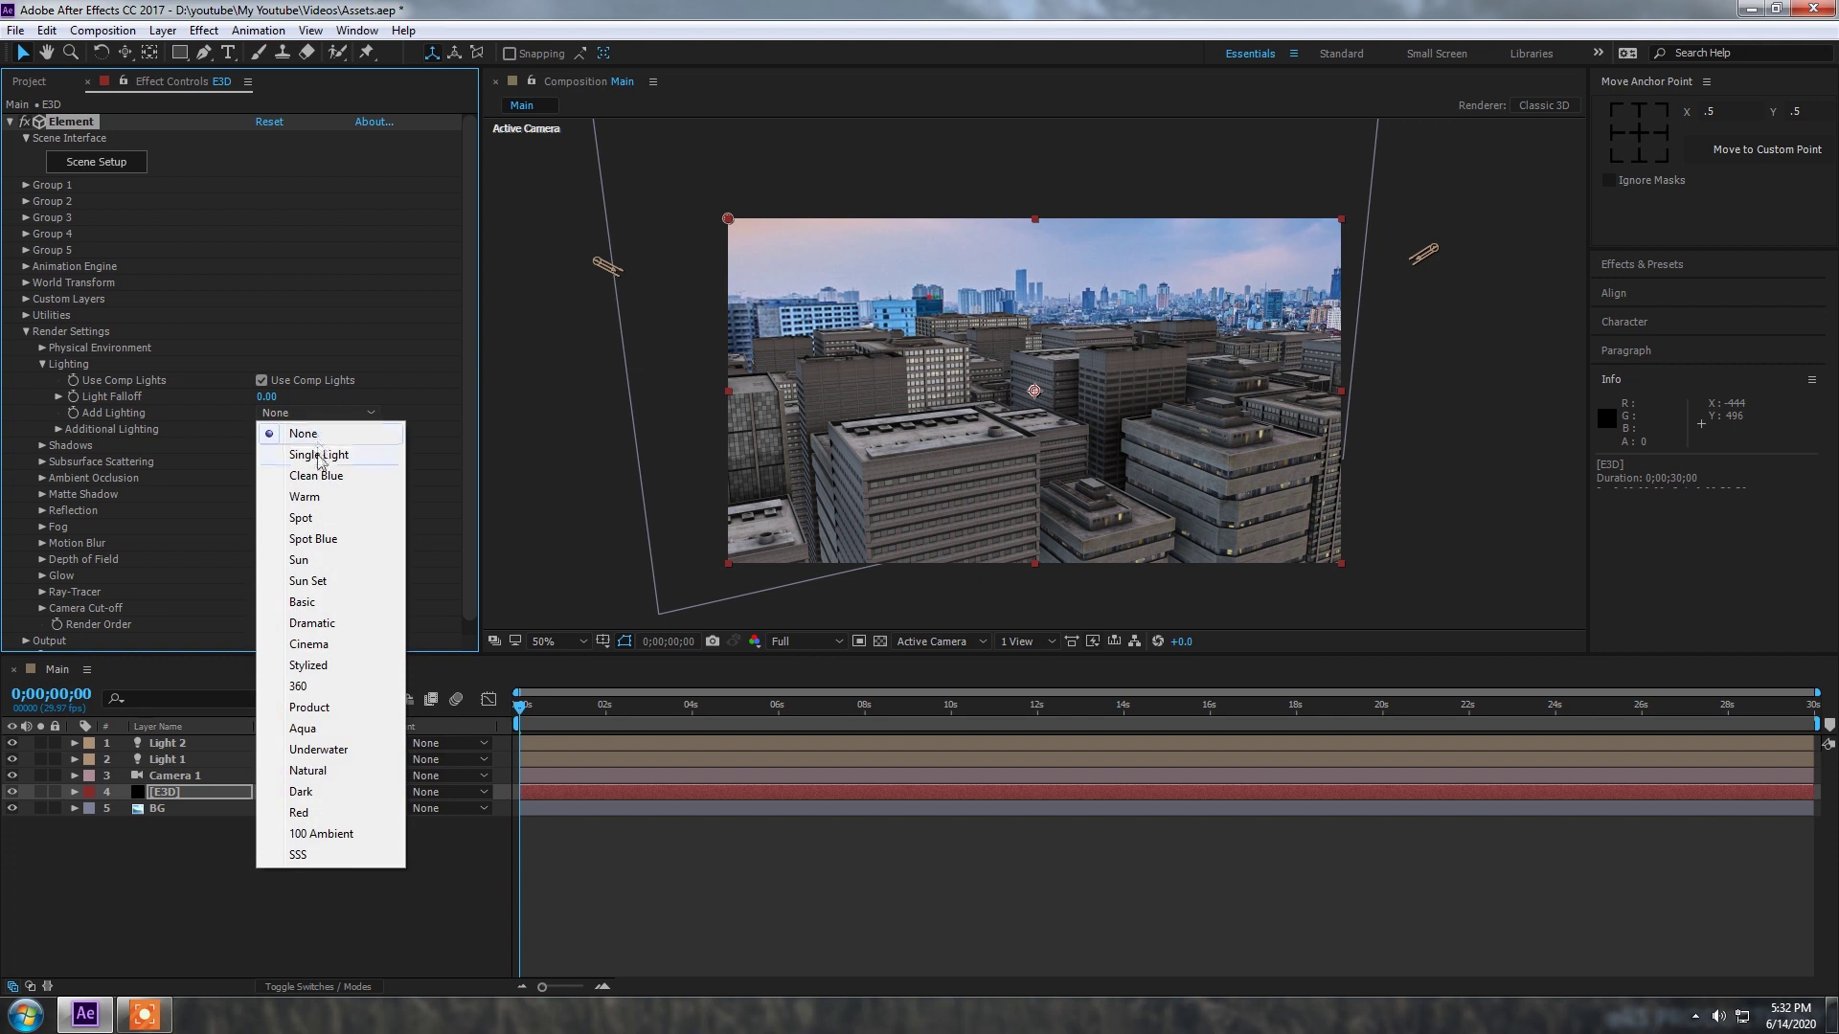
pyautogui.click(319, 498)
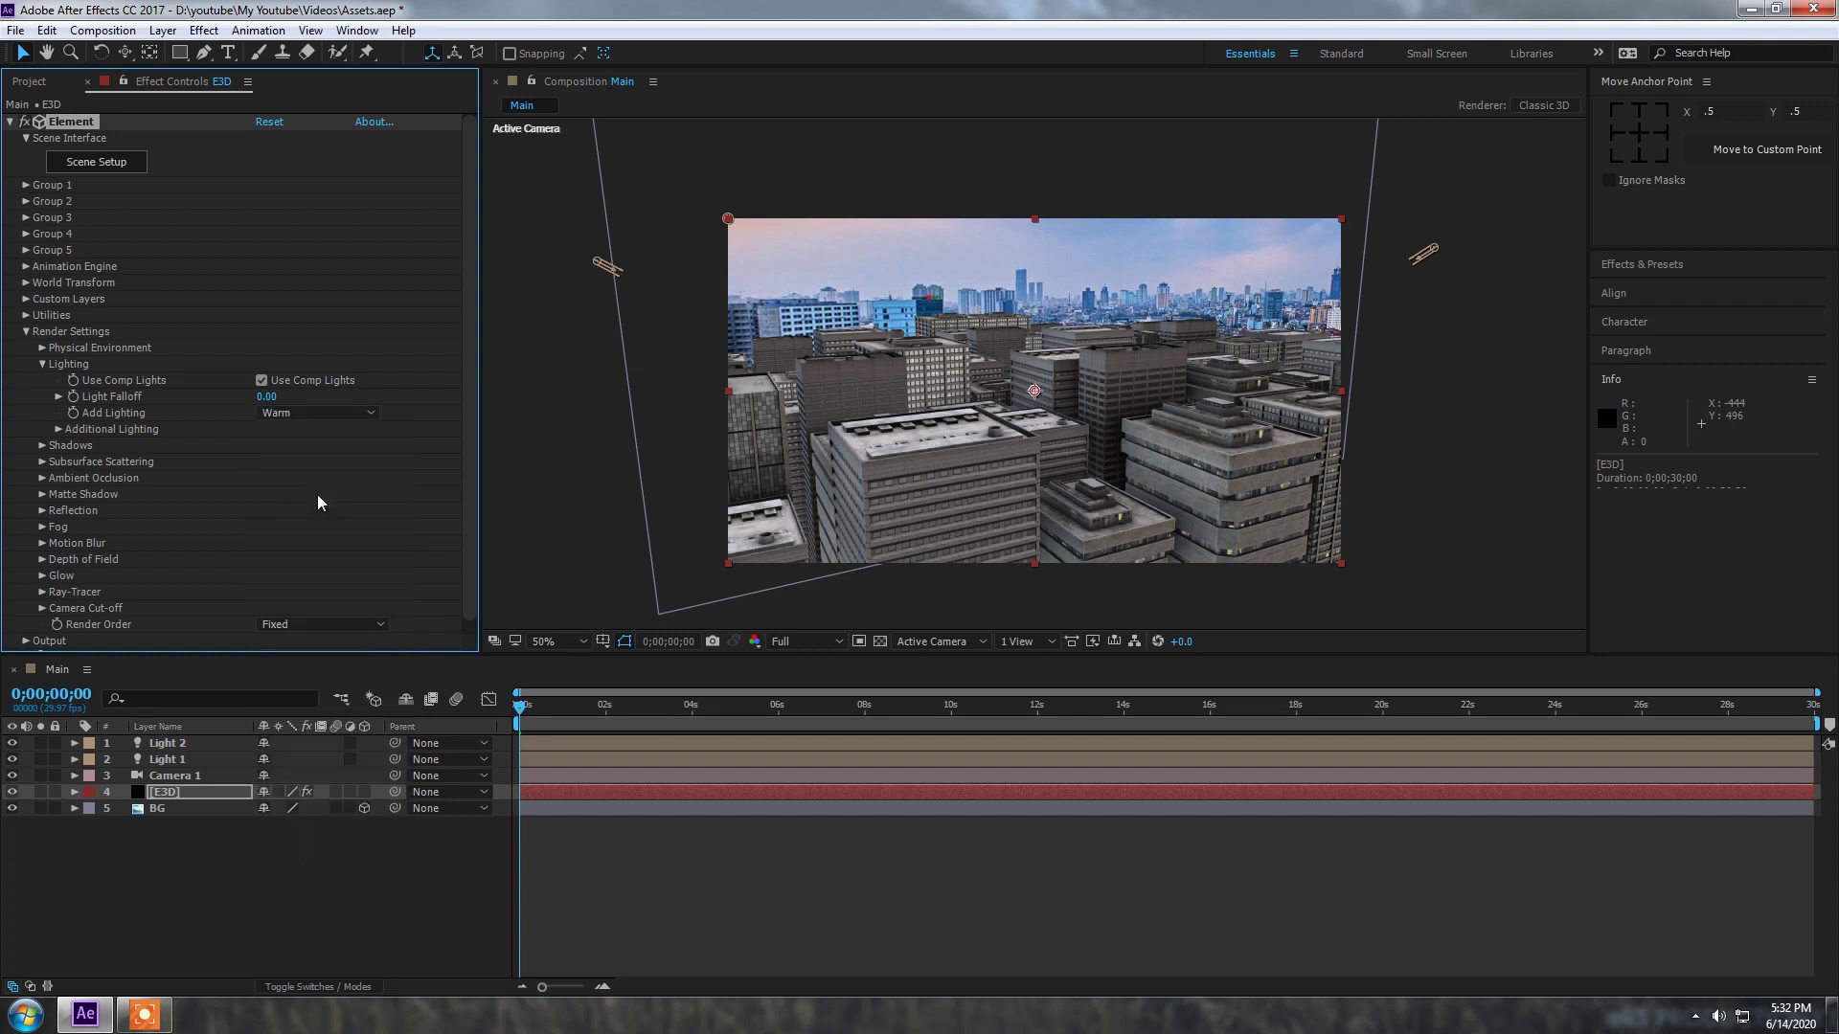
pyautogui.click(299, 414)
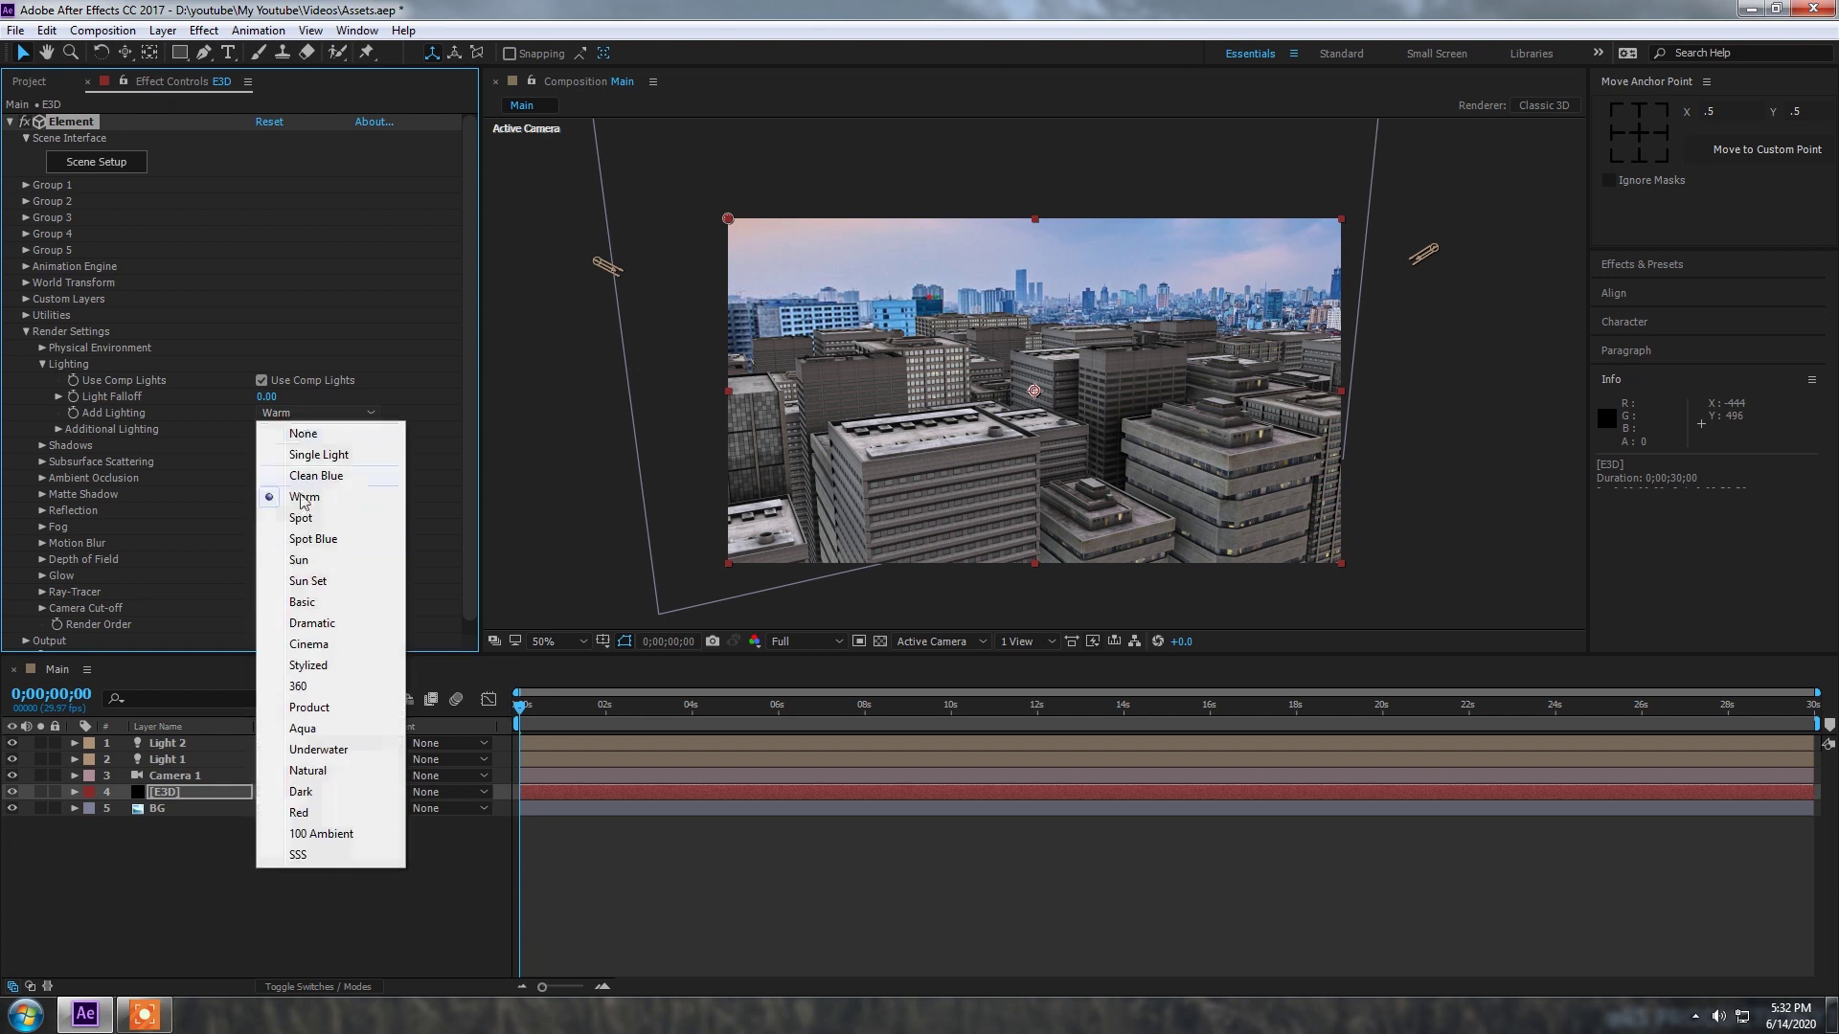
pyautogui.click(316, 645)
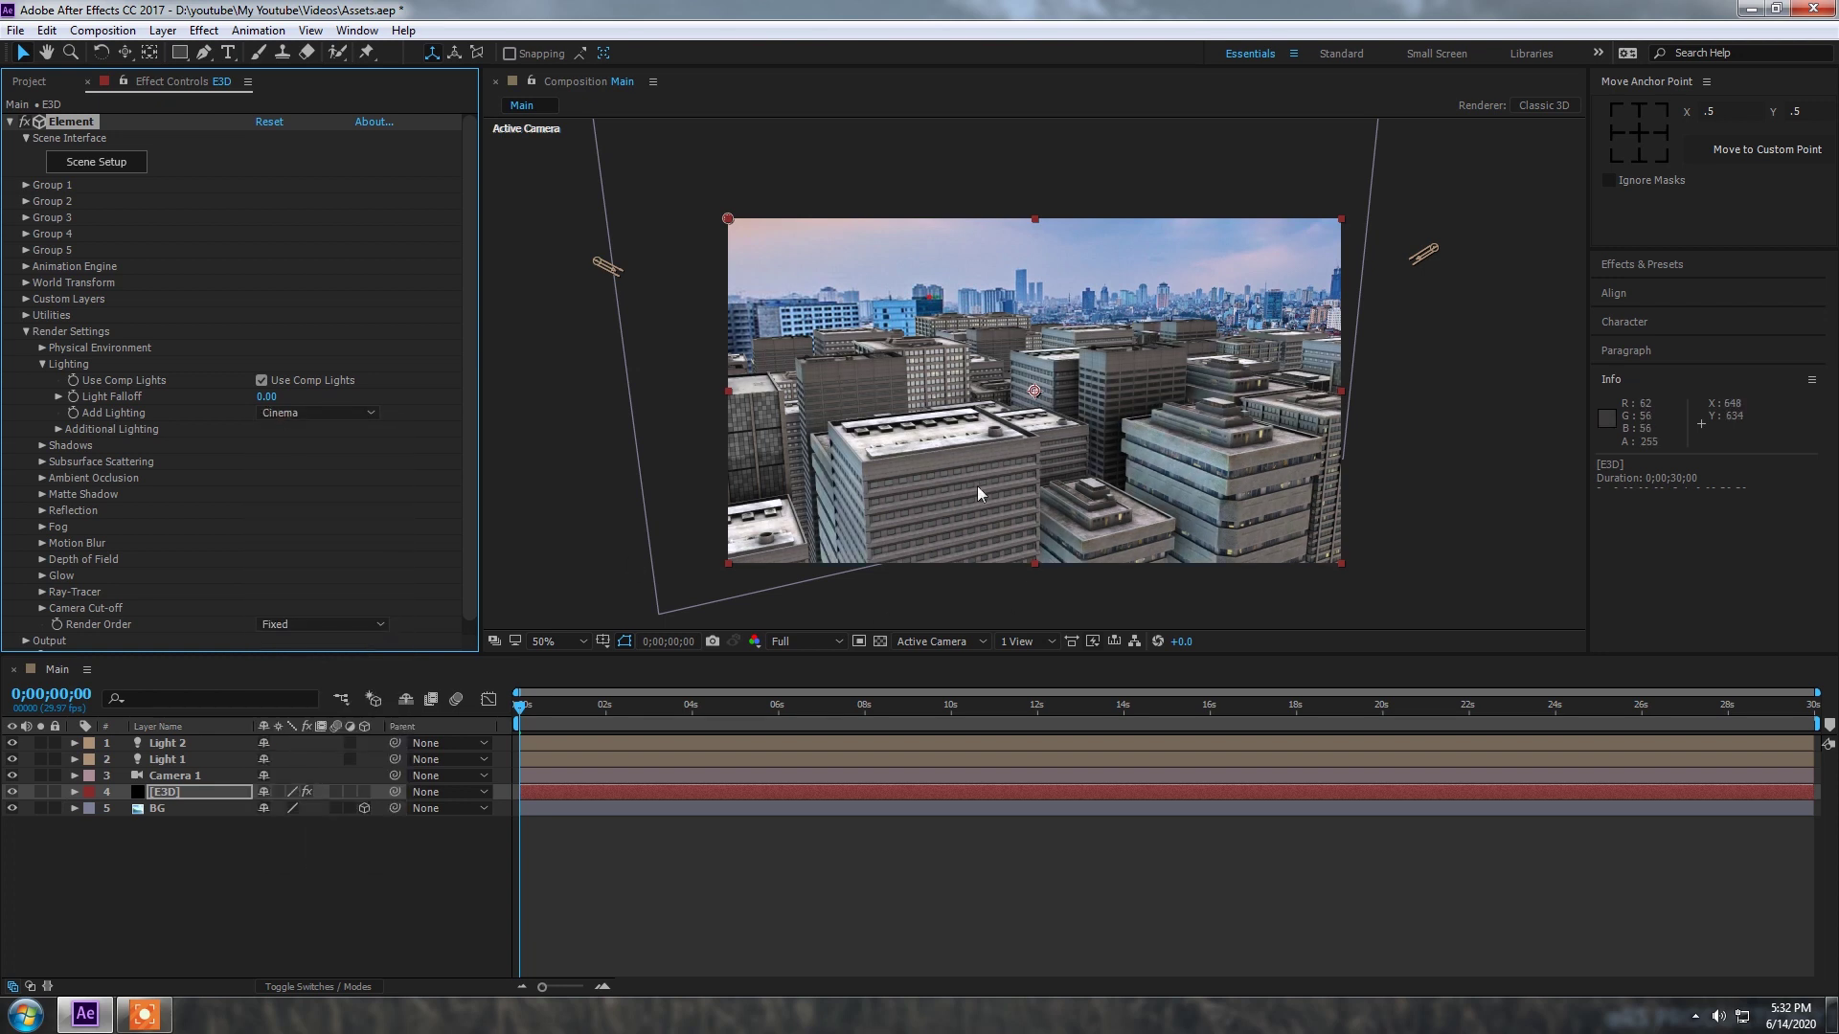
pyautogui.click(25, 334)
pyautogui.click(26, 349)
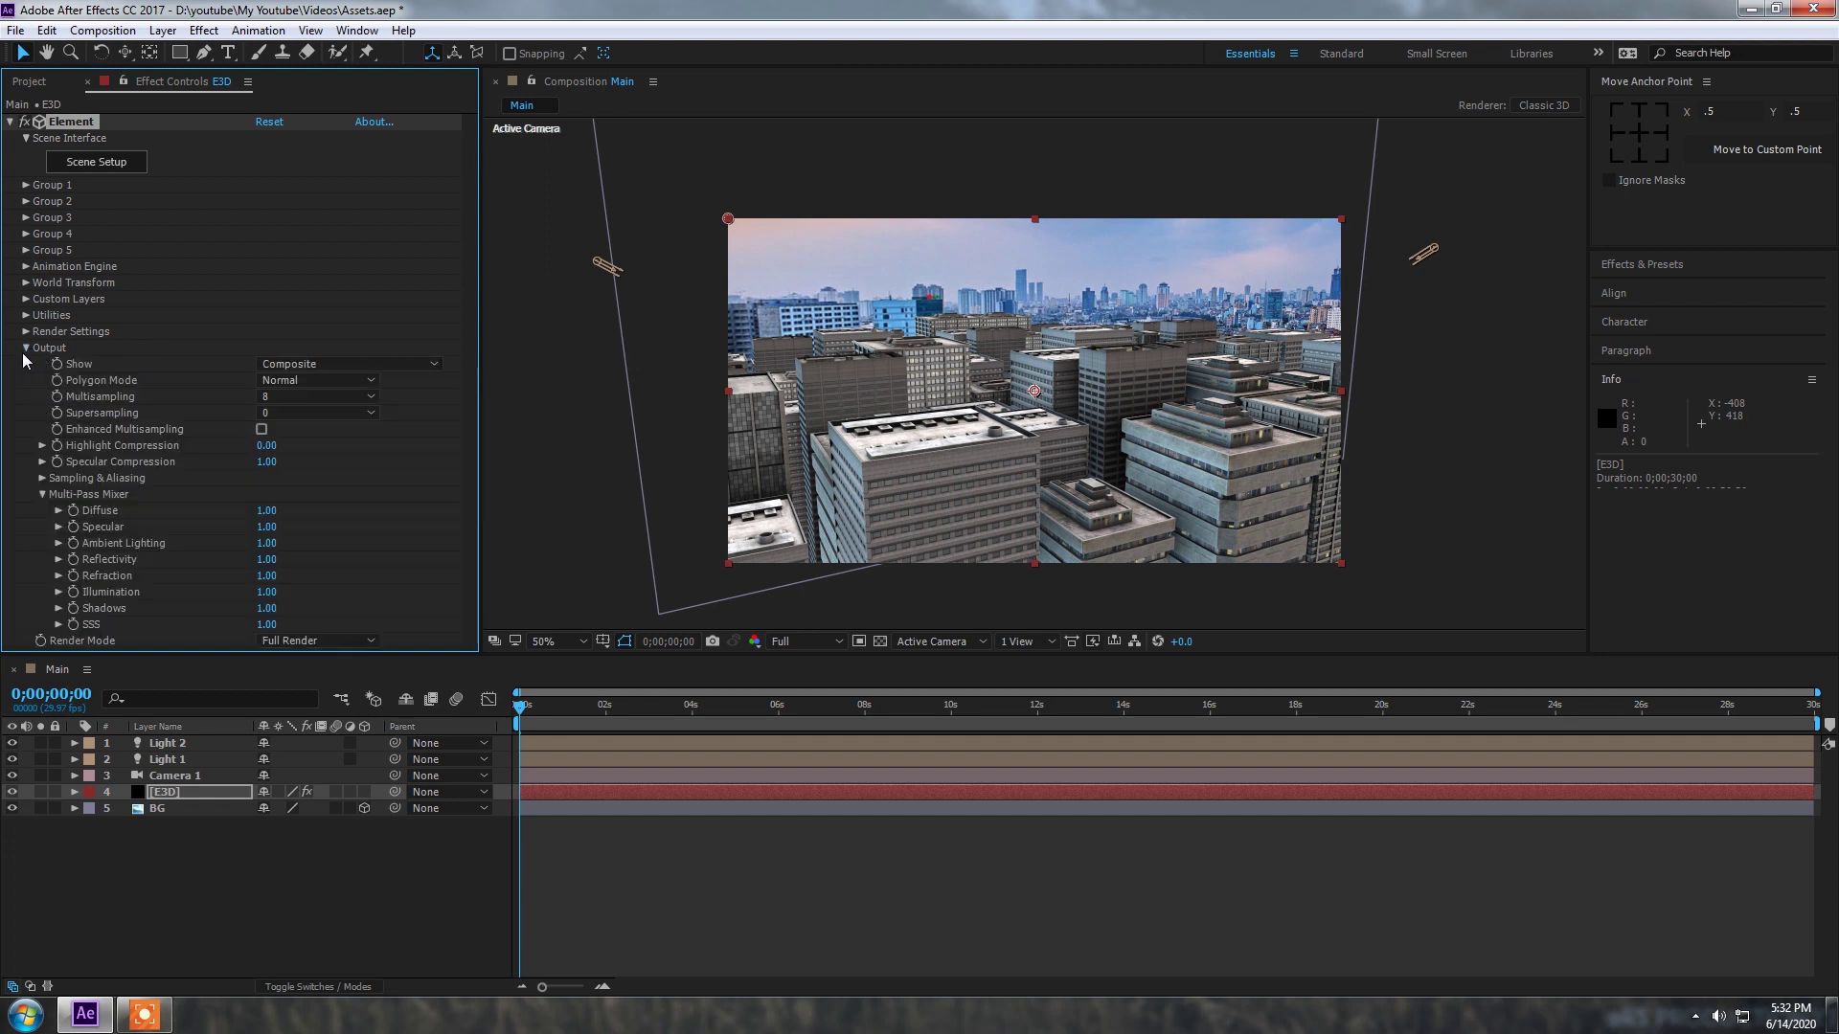
pyautogui.click(43, 495)
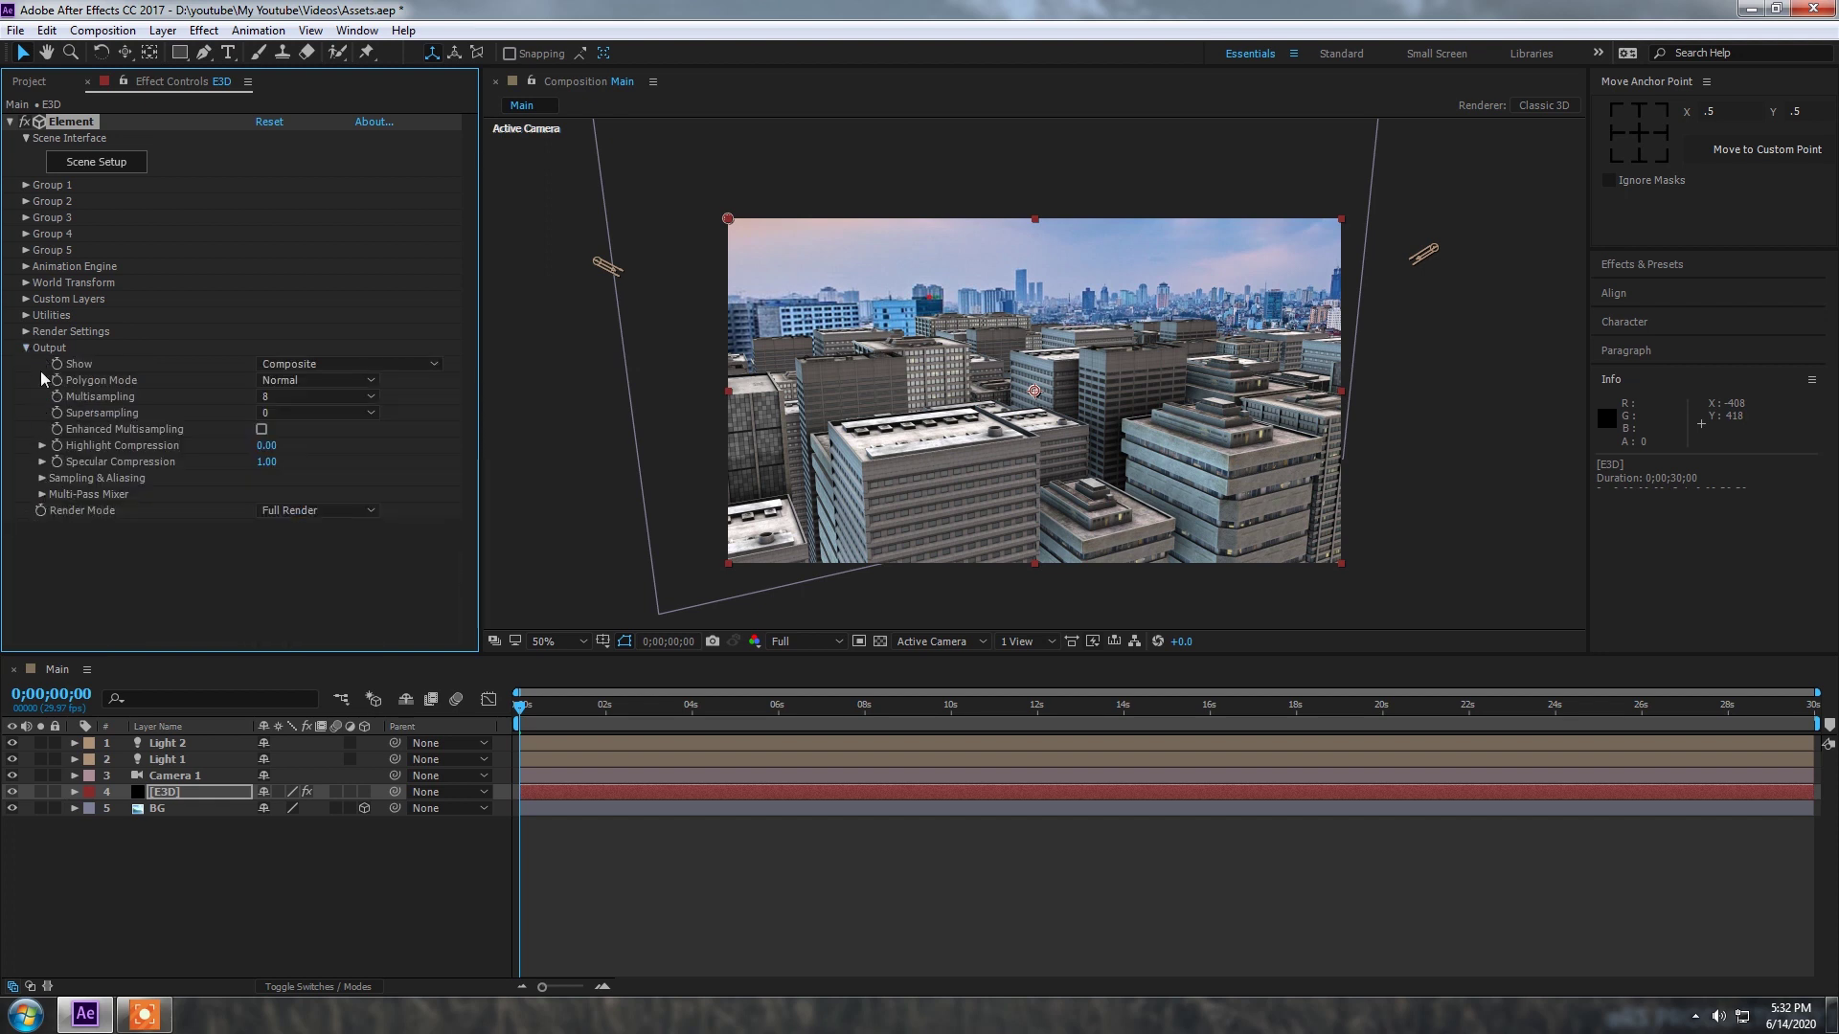
pyautogui.click(26, 348)
# Step: Enable Element's fog with a colour sampled from the sky, 100% opacity and a start distance of 820
pyautogui.click(26, 332)
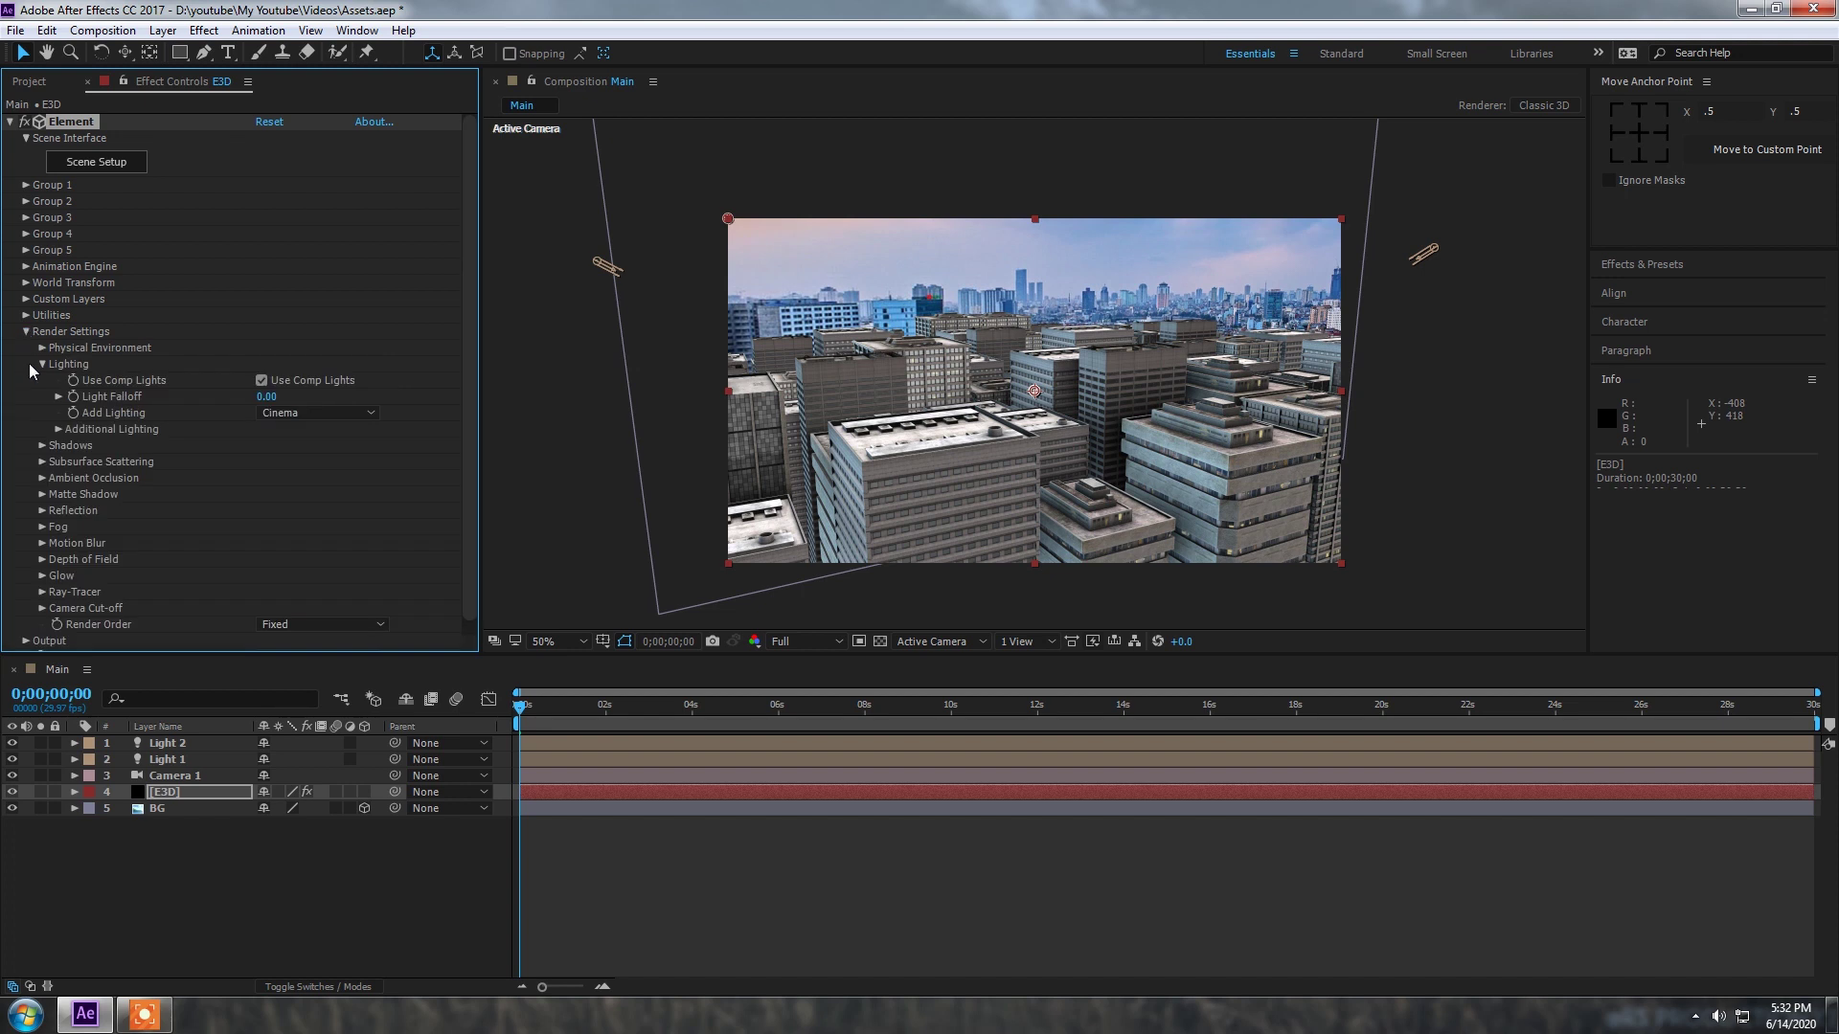
pyautogui.click(42, 364)
pyautogui.click(42, 461)
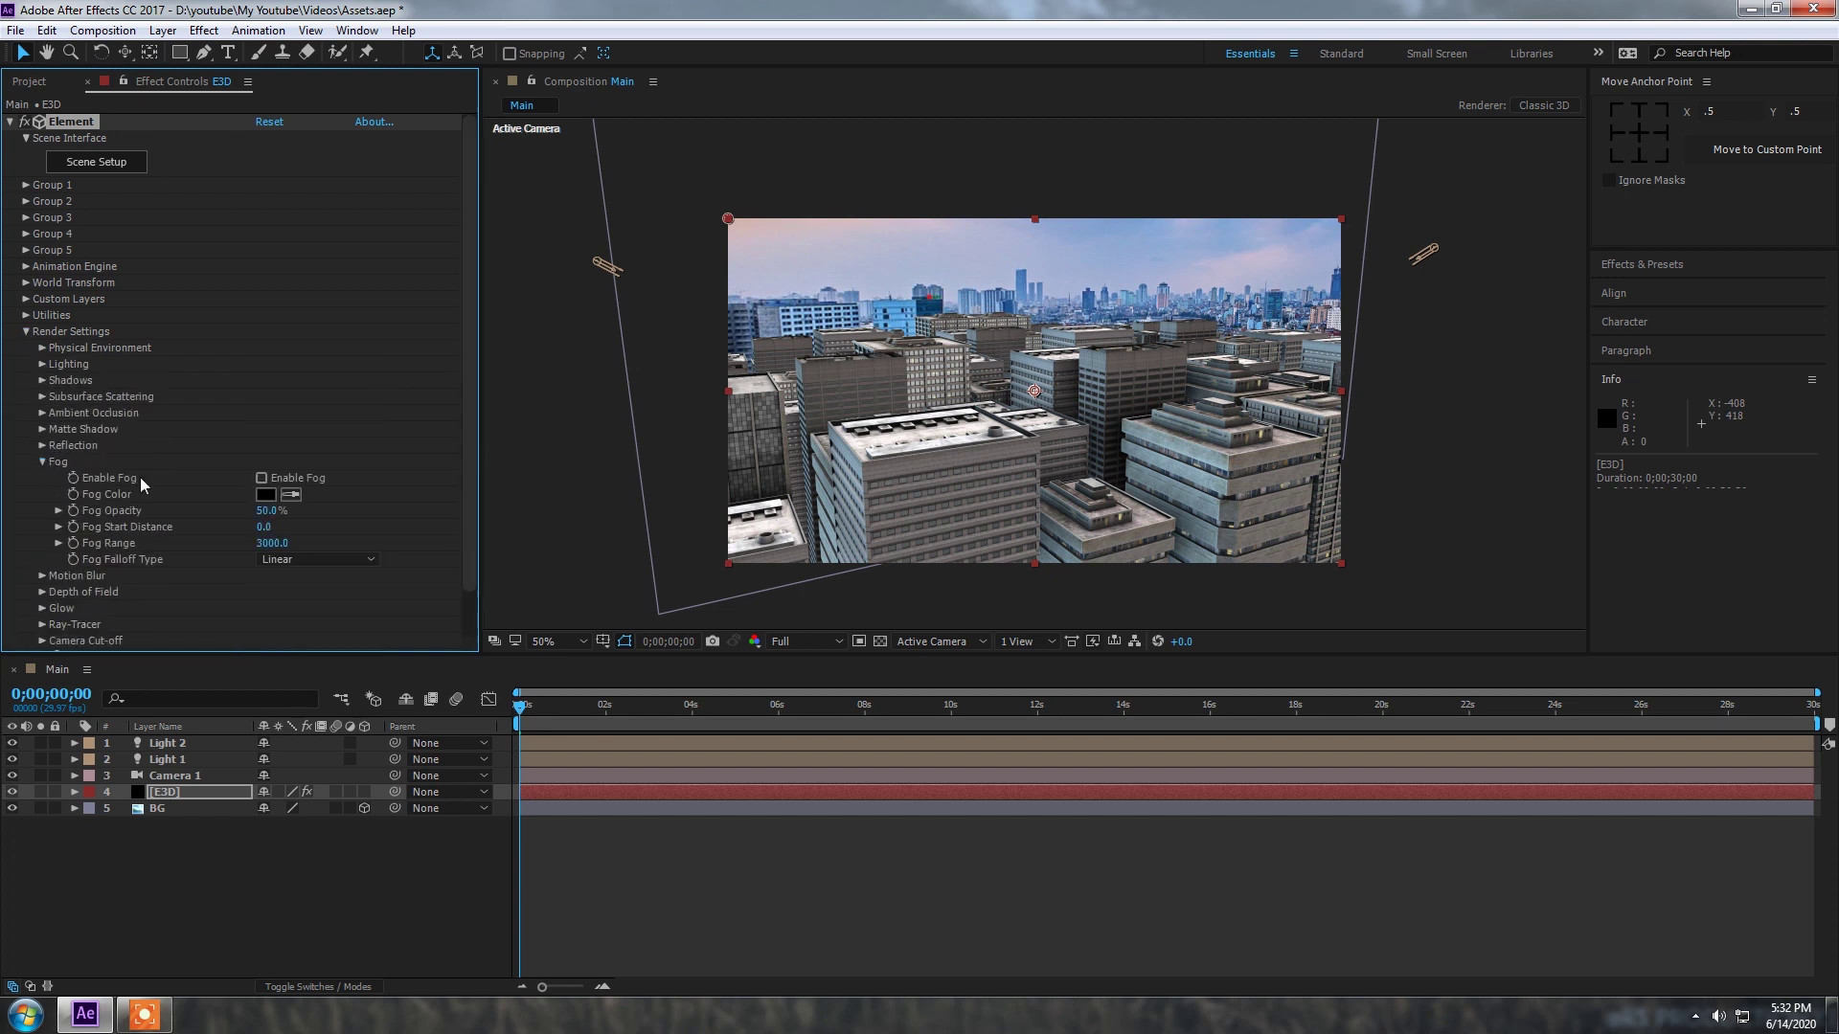
pyautogui.click(261, 477)
pyautogui.click(290, 494)
pyautogui.click(1120, 253)
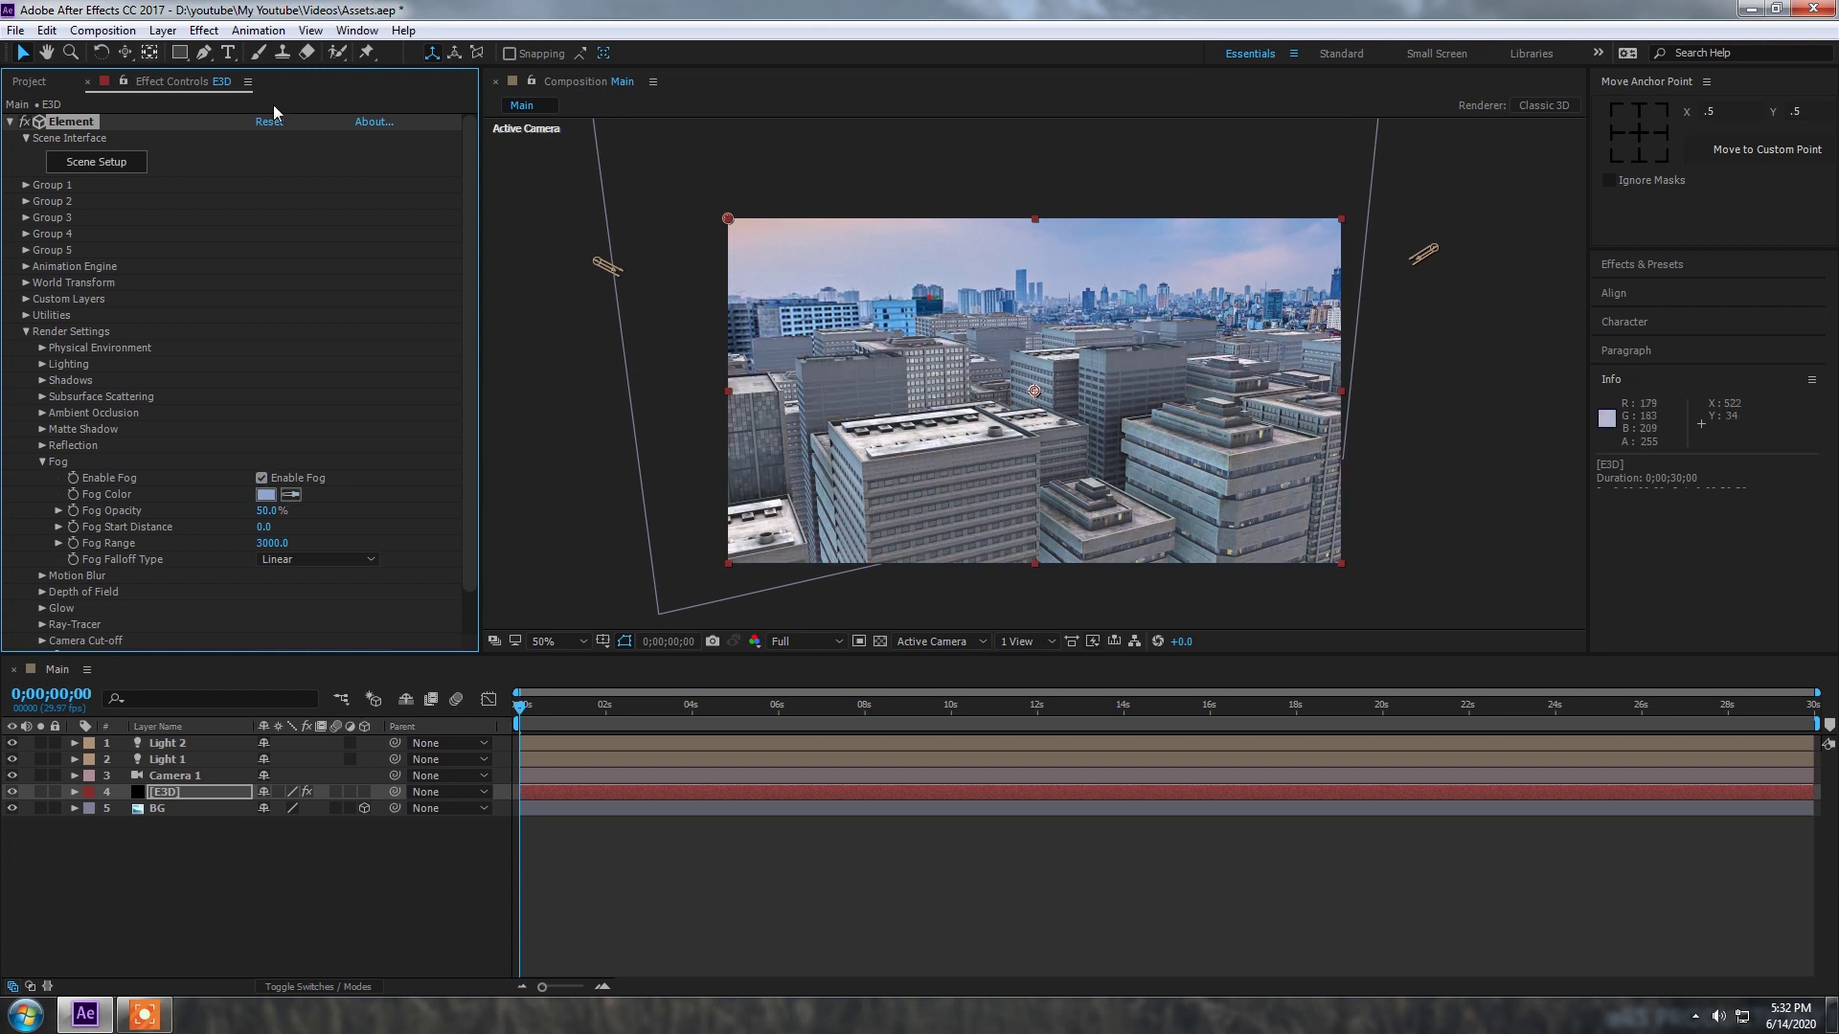
pyautogui.moveTo(269, 511)
pyautogui.mouseDown()
pyautogui.moveTo(349, 522)
pyautogui.moveTo(270, 525)
pyautogui.mouseUp()
# Step: Change the fog colour to a saturated bright blue, about 47A2FF, and collapse the fog settings
pyautogui.click(266, 495)
pyautogui.moveTo(560, 534); pyautogui.dragTo(559, 551)
pyautogui.click(469, 437)
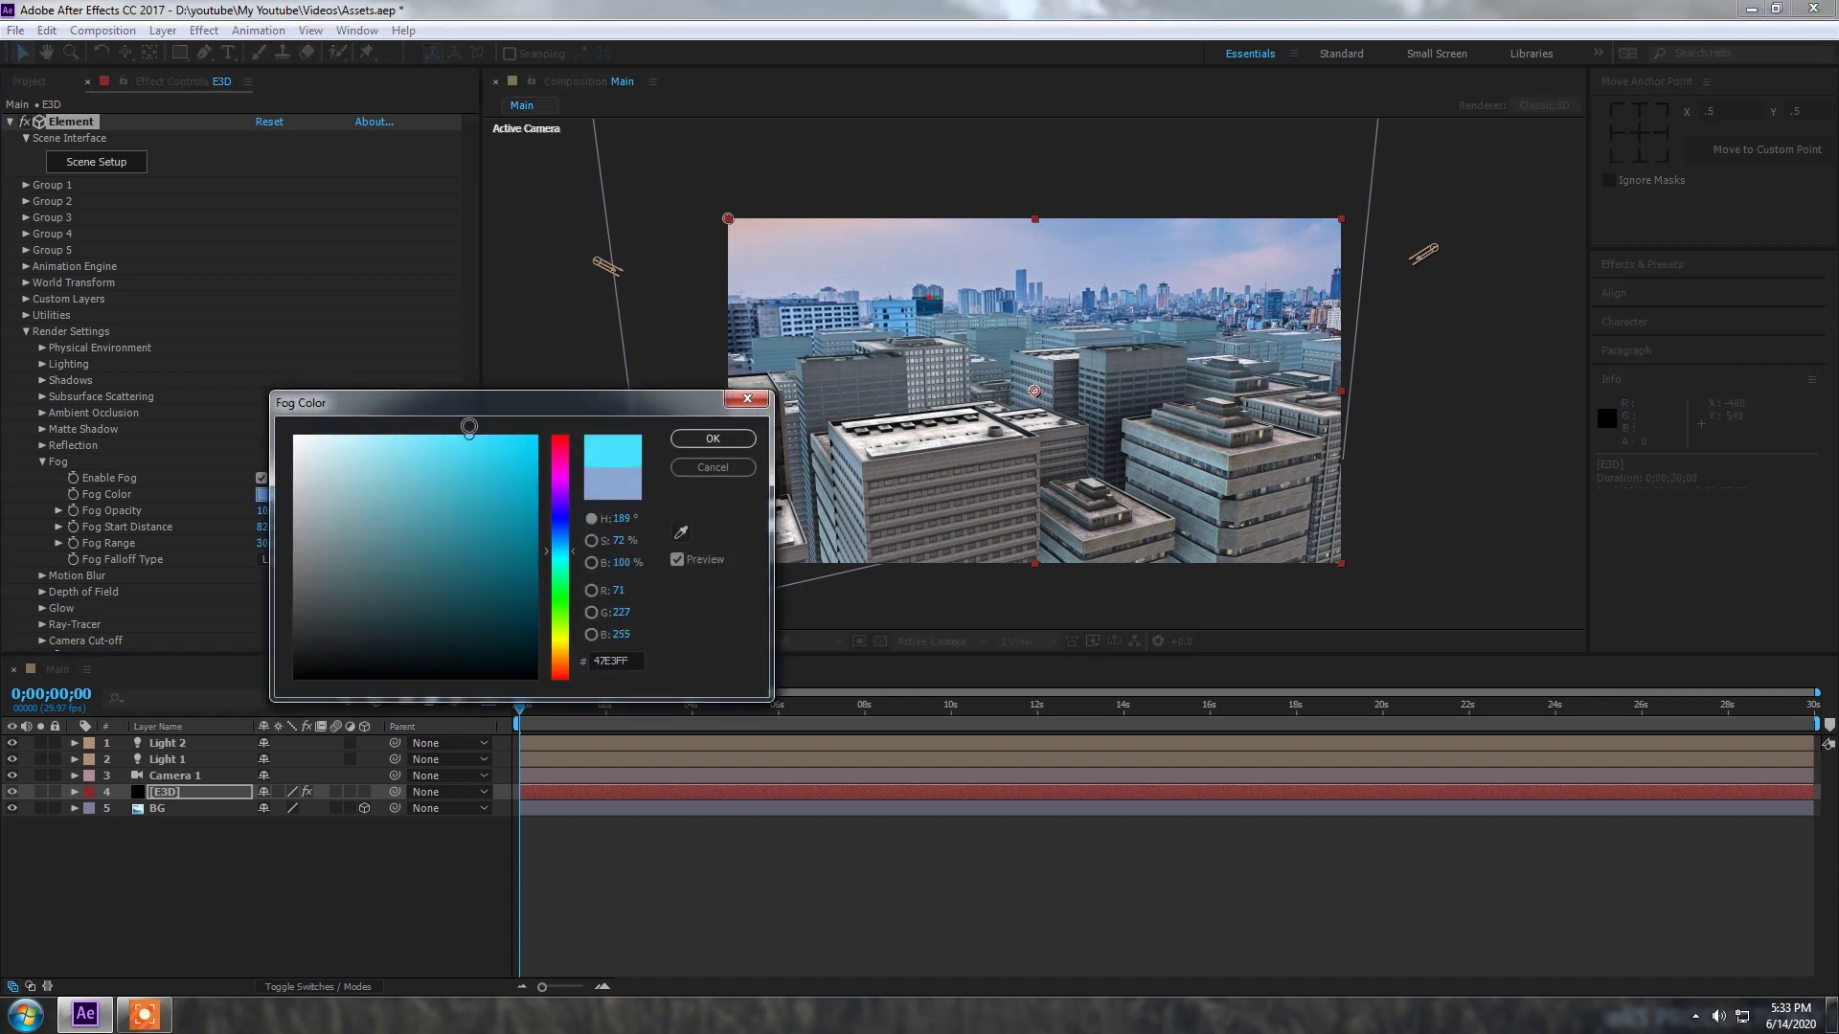
pyautogui.click(550, 542)
pyautogui.moveTo(550, 546); pyautogui.dragTo(548, 542)
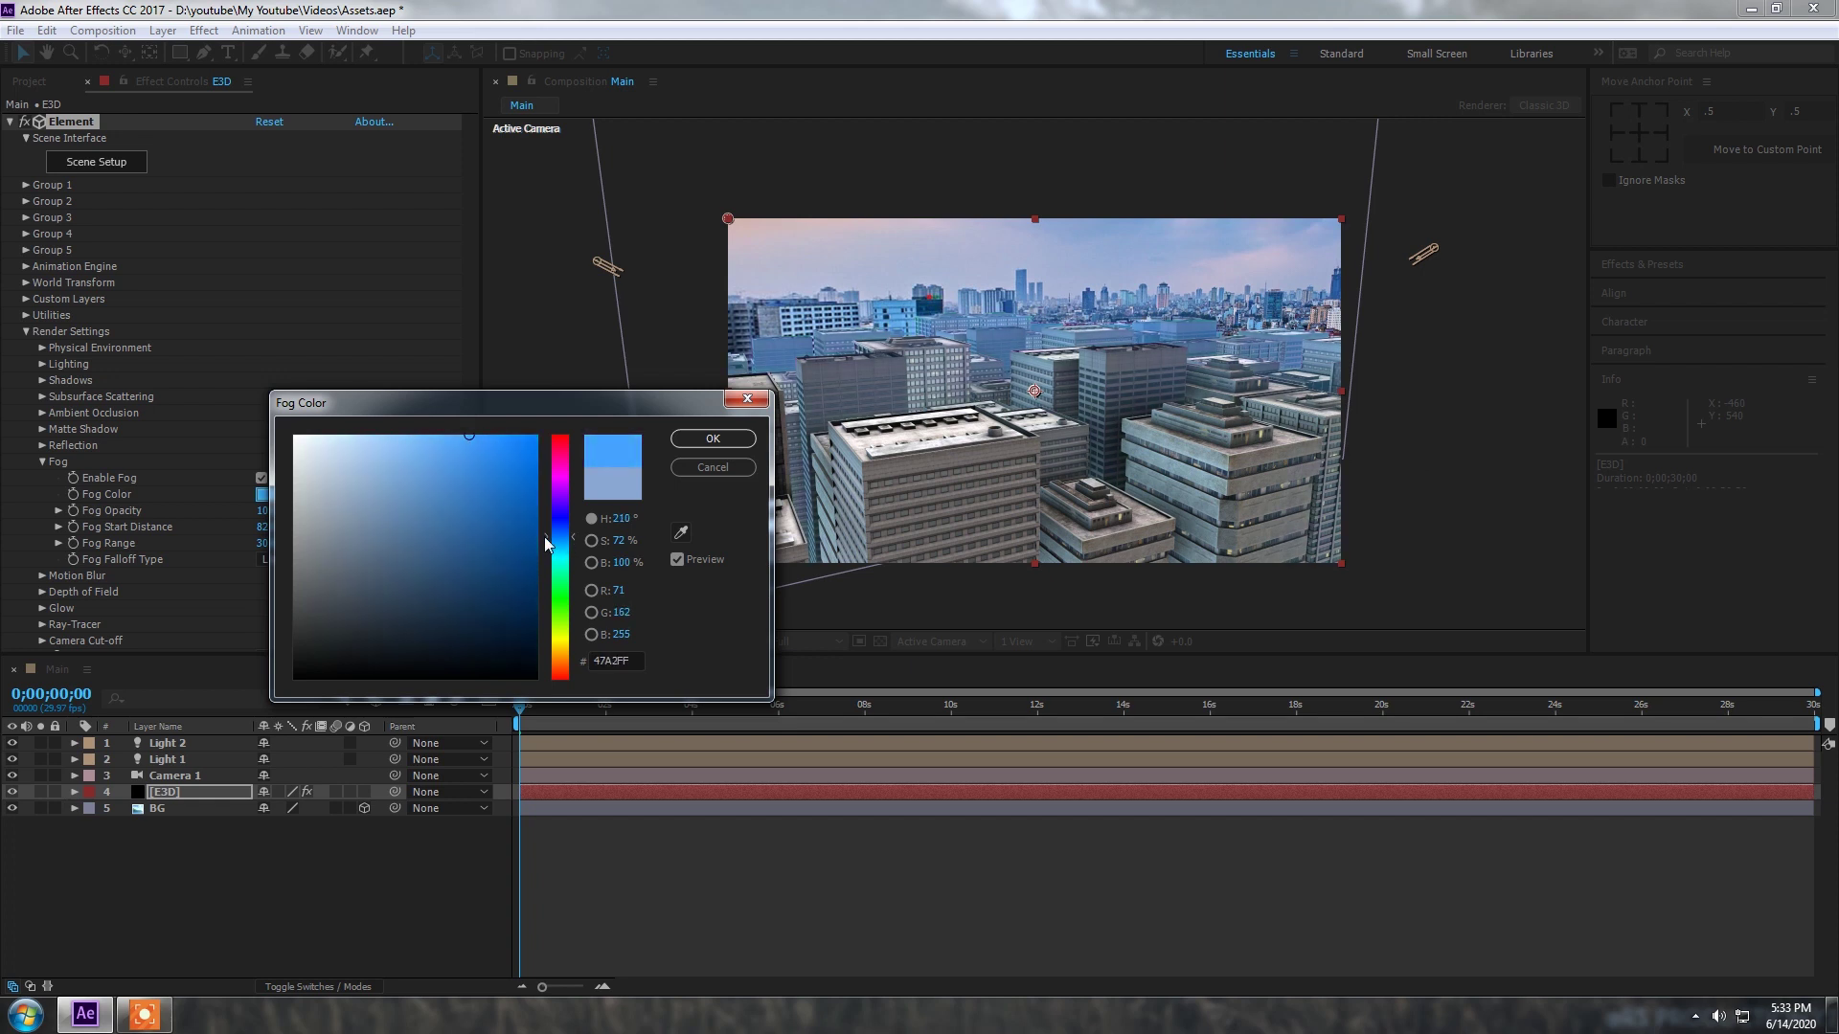
pyautogui.click(548, 542)
pyautogui.click(693, 441)
pyautogui.press(',')
pyautogui.press('.')
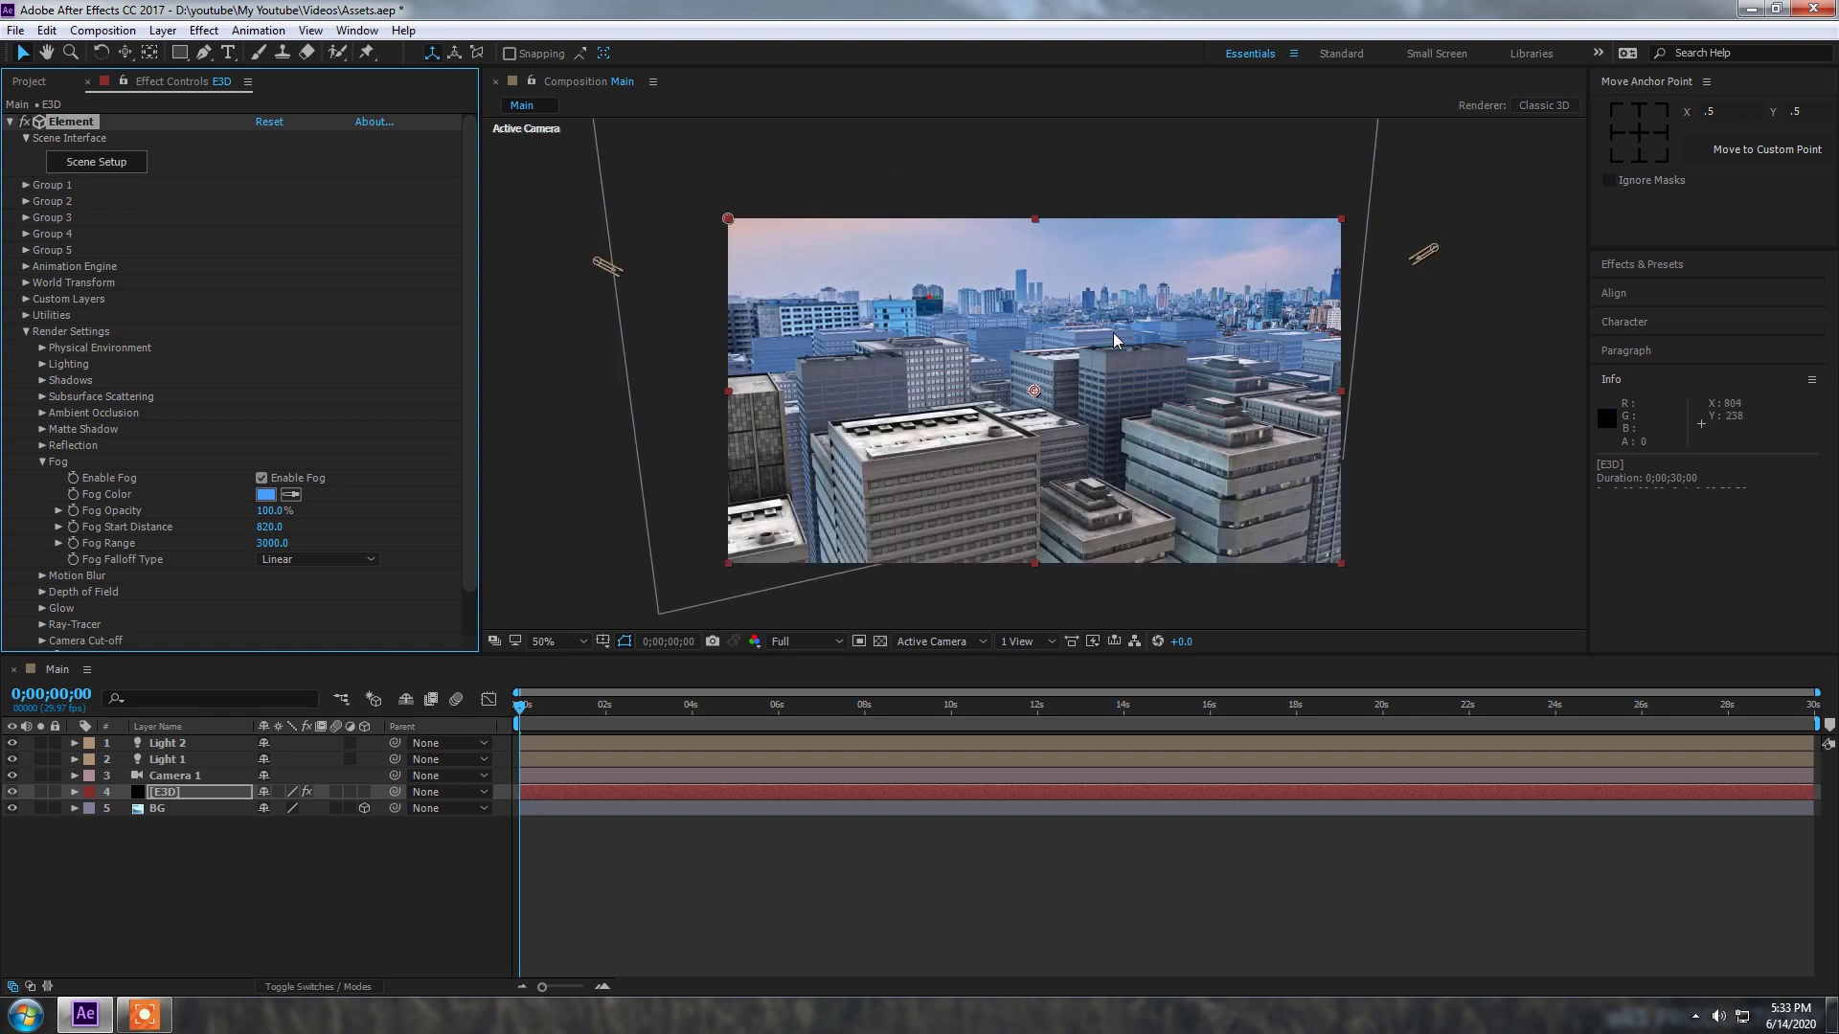
pyautogui.click(39, 461)
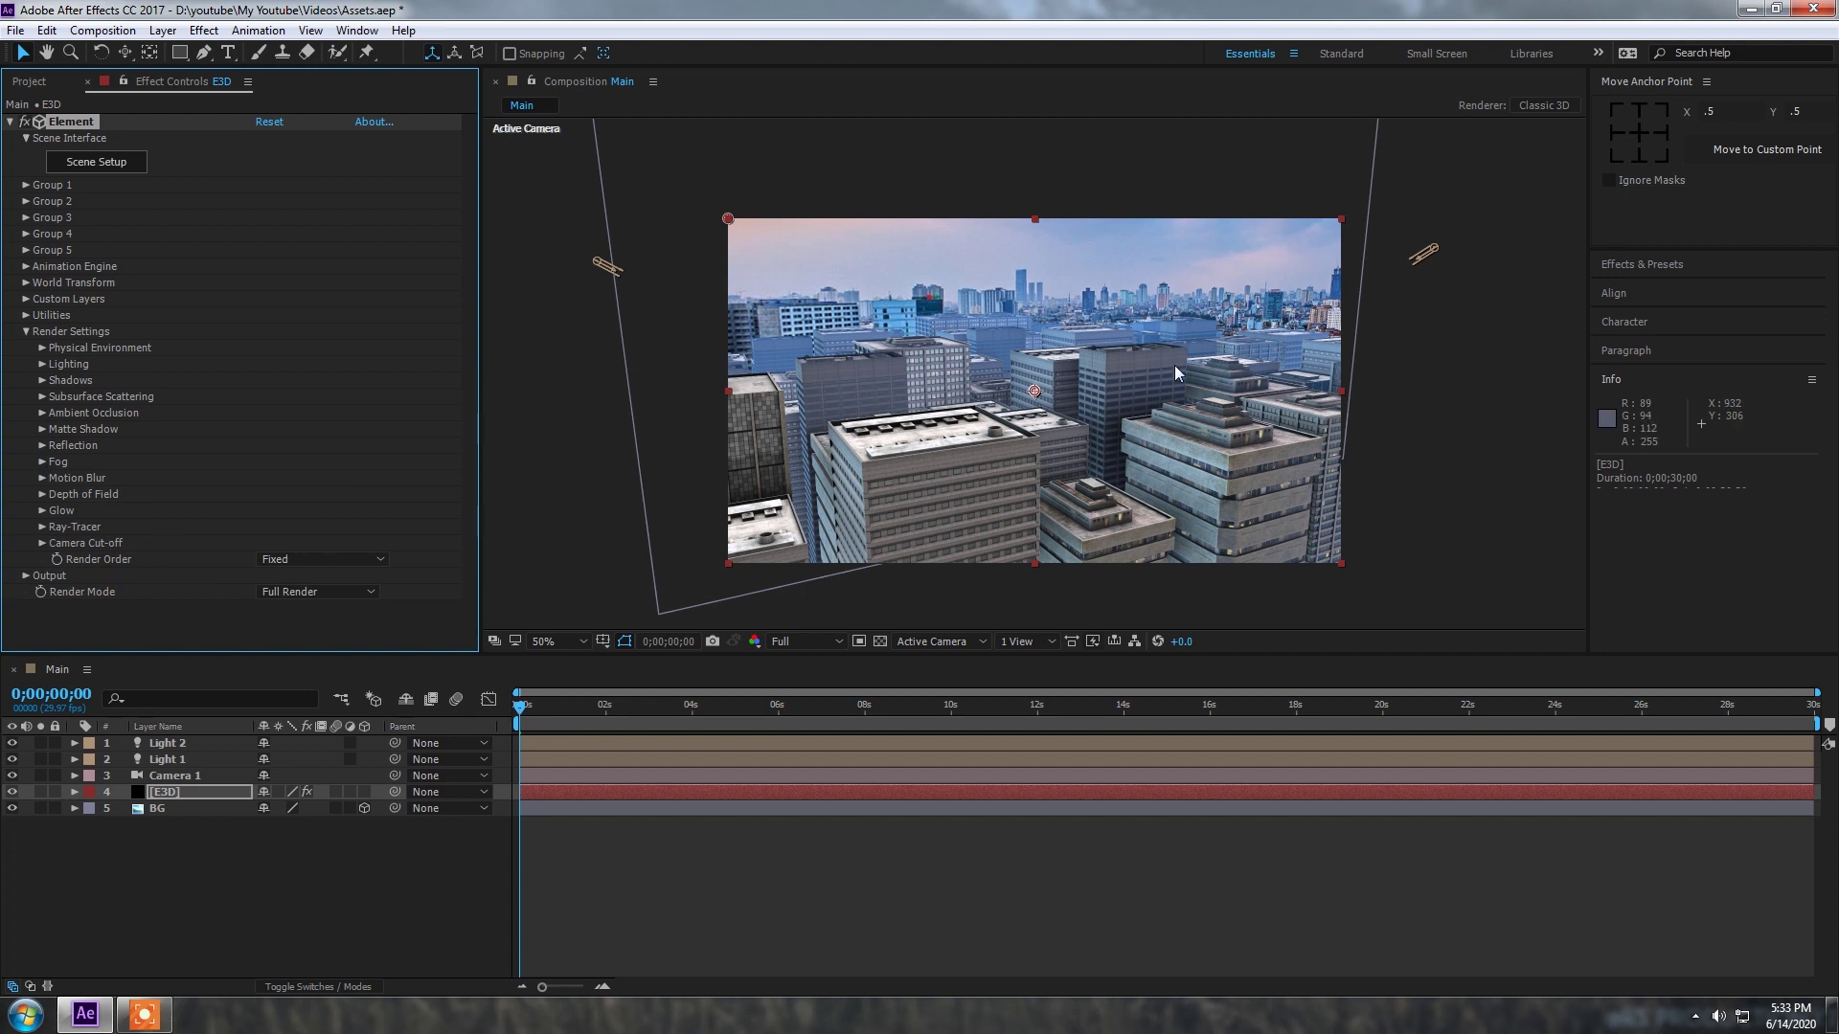
# Step: Set the physical environment's gamma to 2.06 and its tint to a blue sampled from the sky
pyautogui.press(',')
pyautogui.press(',')
pyautogui.press('.')
pyautogui.press('.')
pyautogui.click(41, 348)
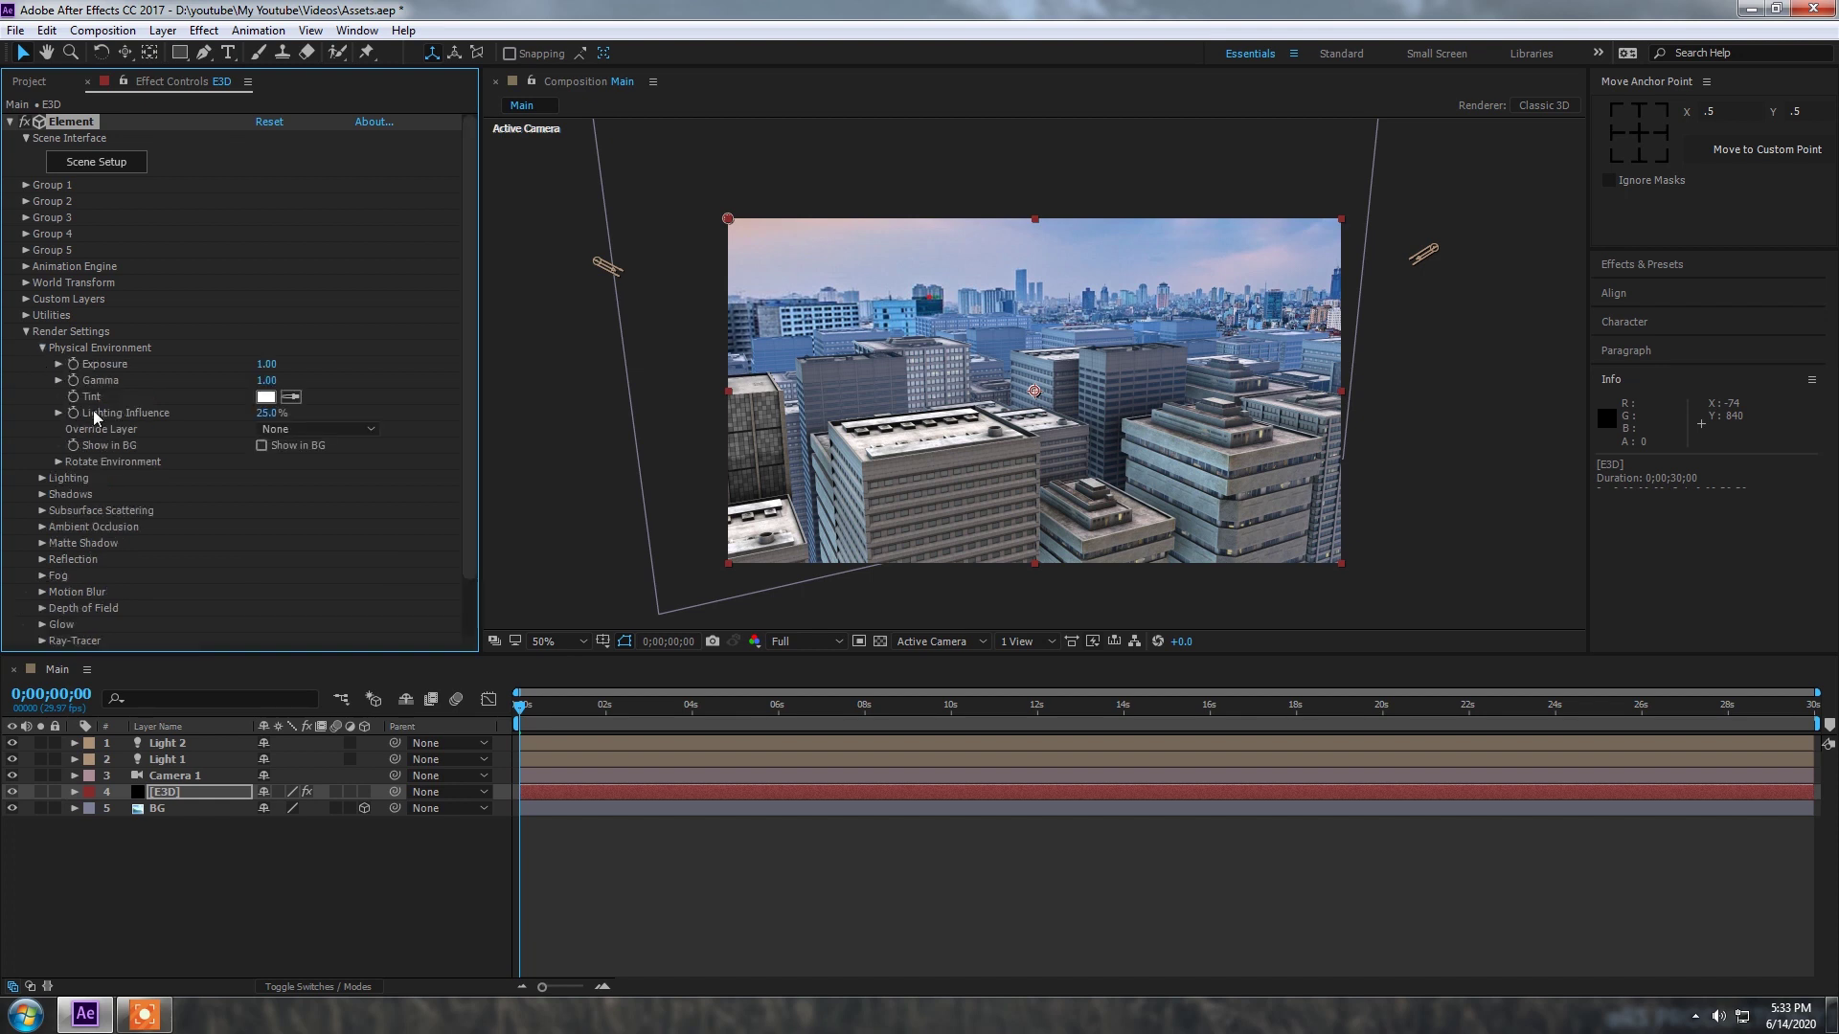
pyautogui.moveTo(267, 380); pyautogui.dragTo(368, 380)
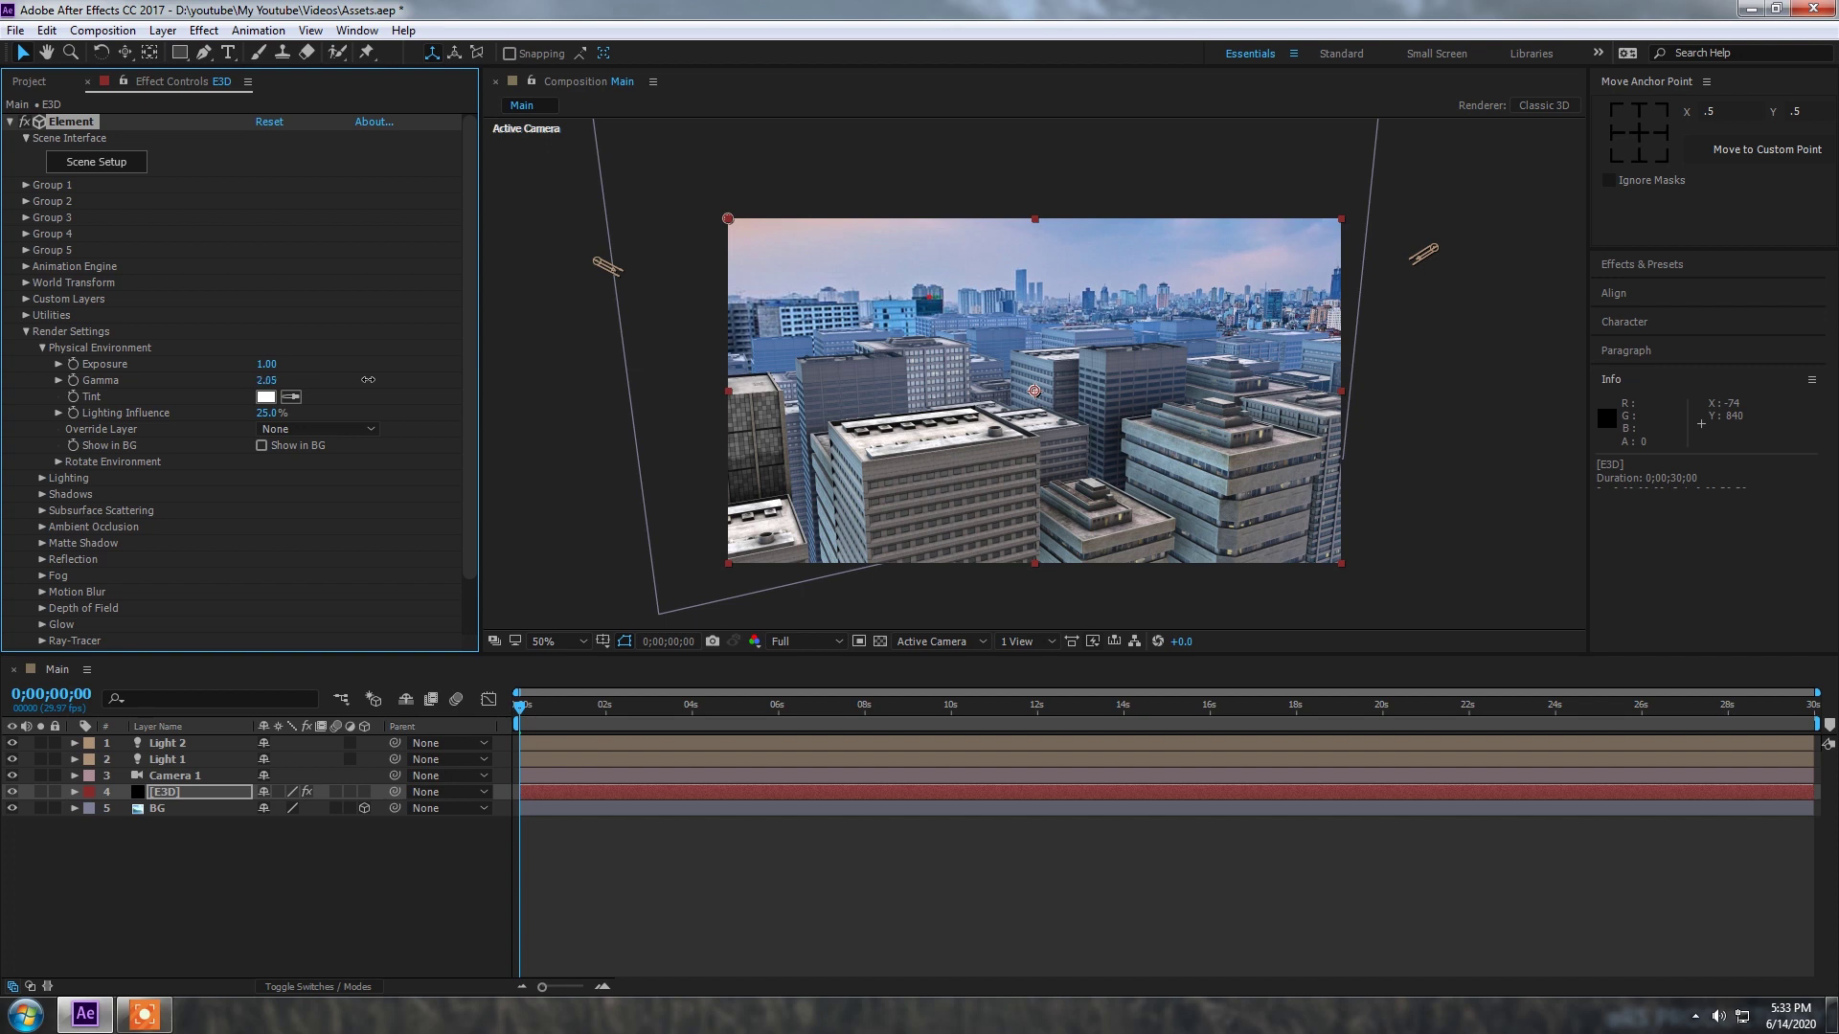
pyautogui.click(291, 397)
pyautogui.click(1117, 233)
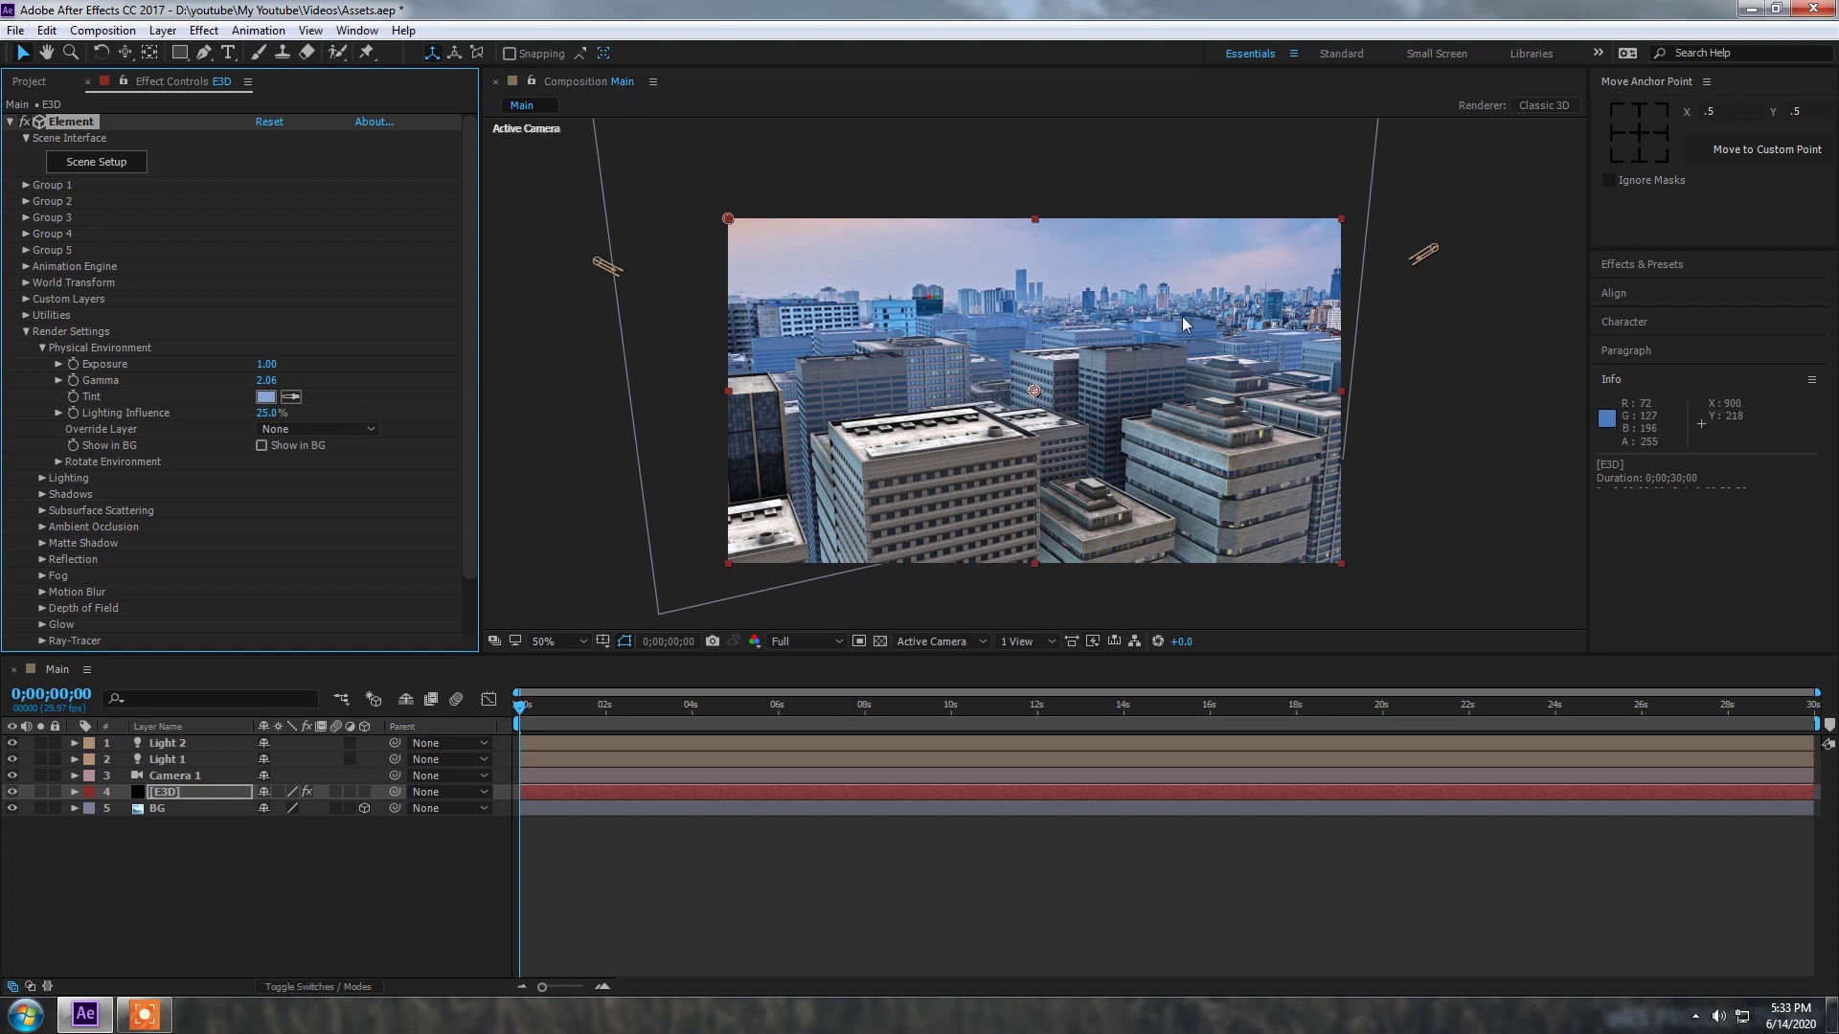
pyautogui.click(25, 333)
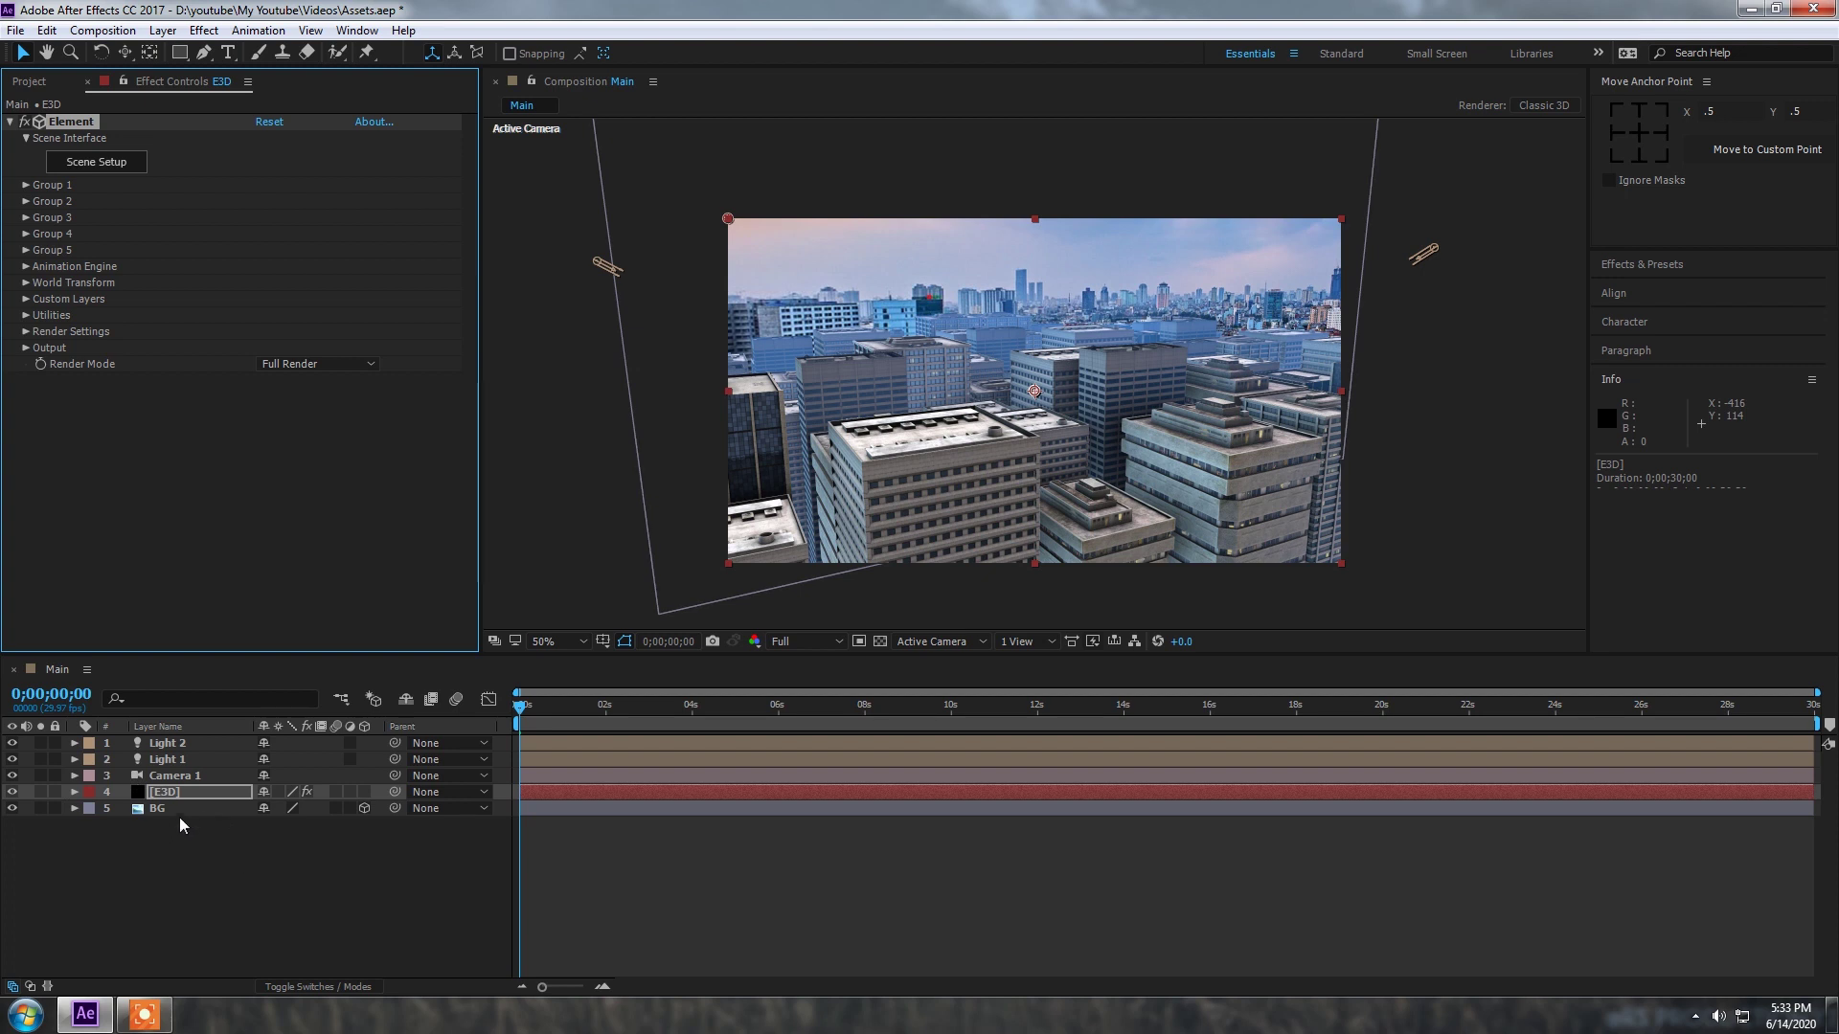
# Step: Add an adjustment layer above all the other layers and rename it CC
pyautogui.click(209, 868)
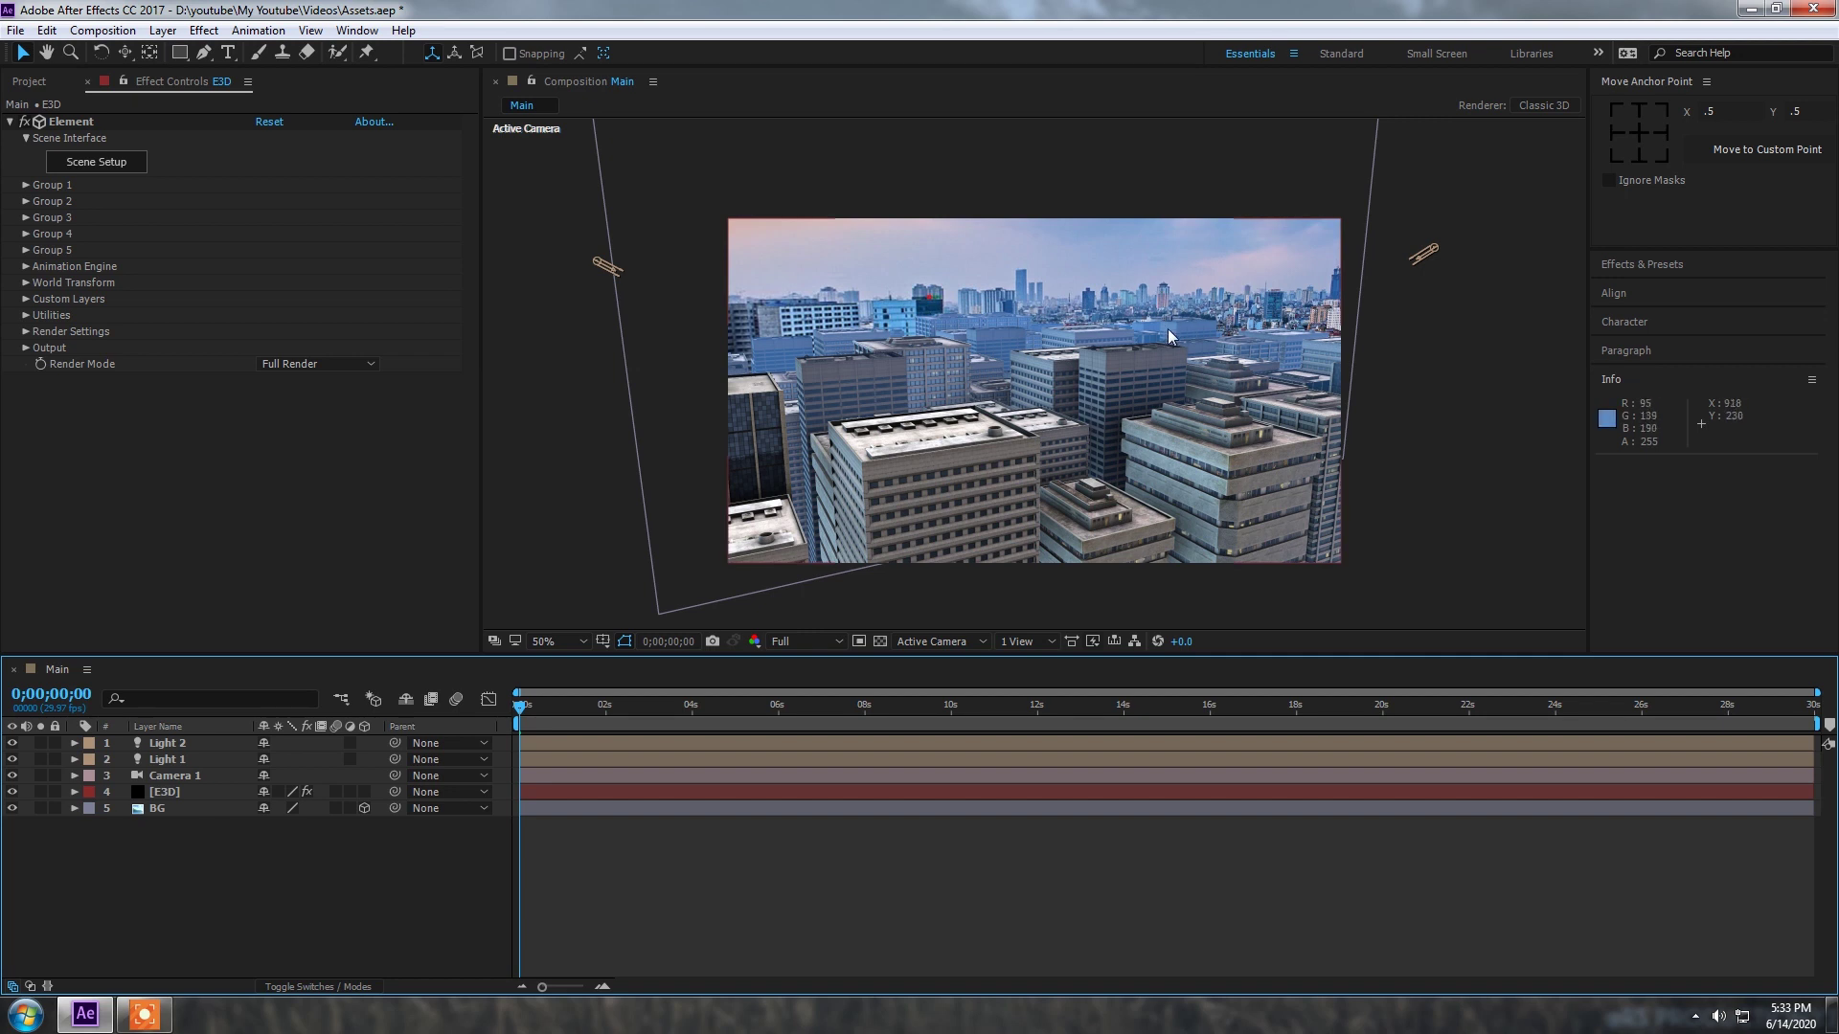
pyautogui.rightClick(195, 851)
pyautogui.click(151, 868)
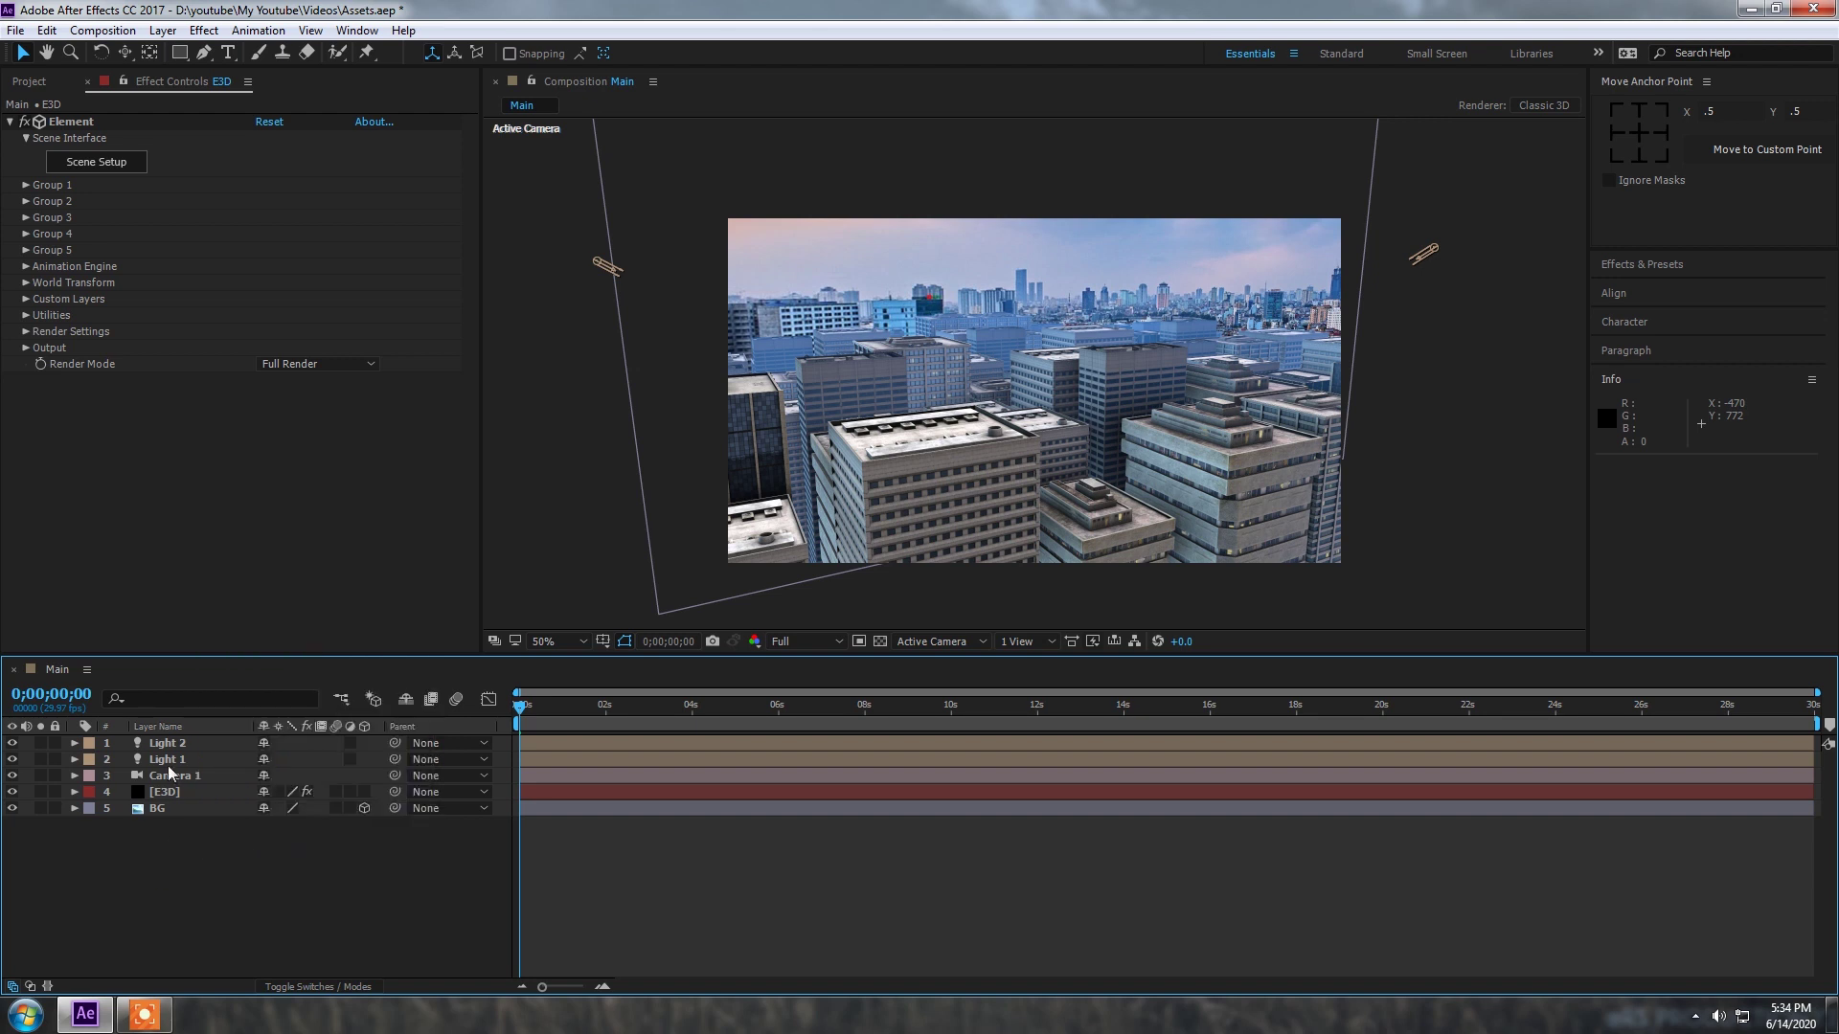
pyautogui.rightClick(259, 871)
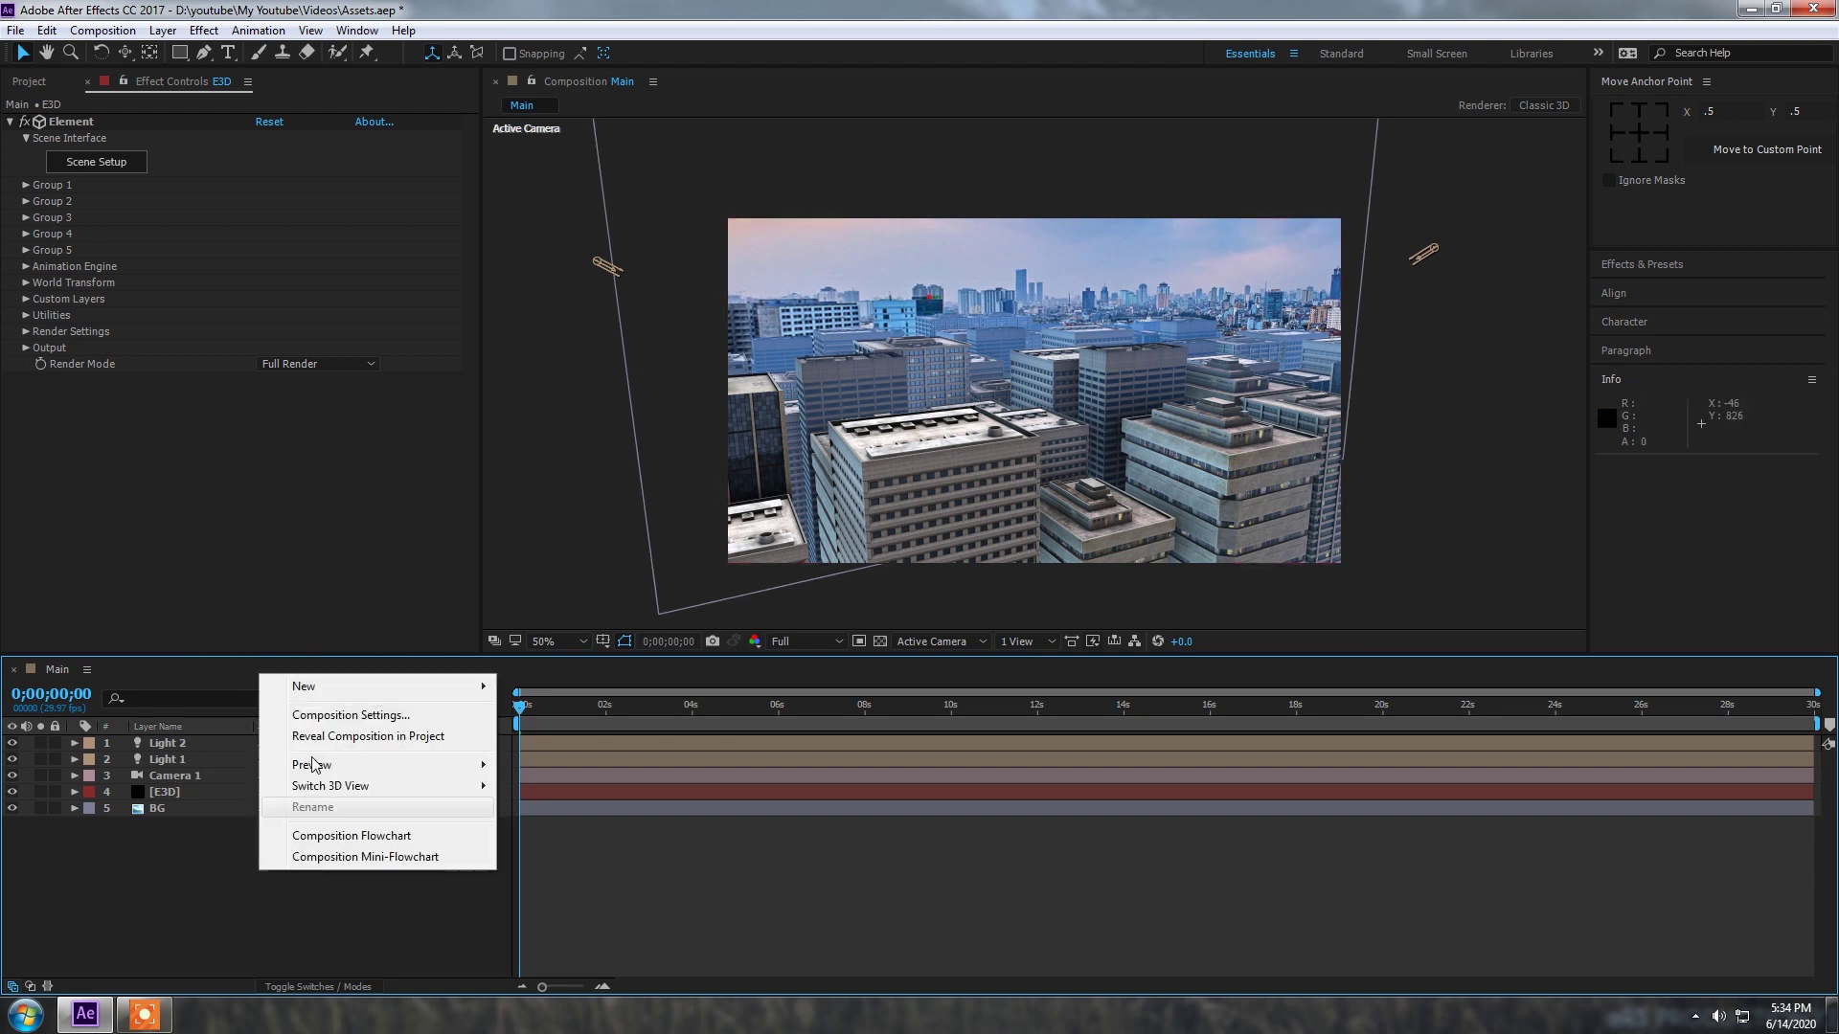
pyautogui.moveTo(422, 685)
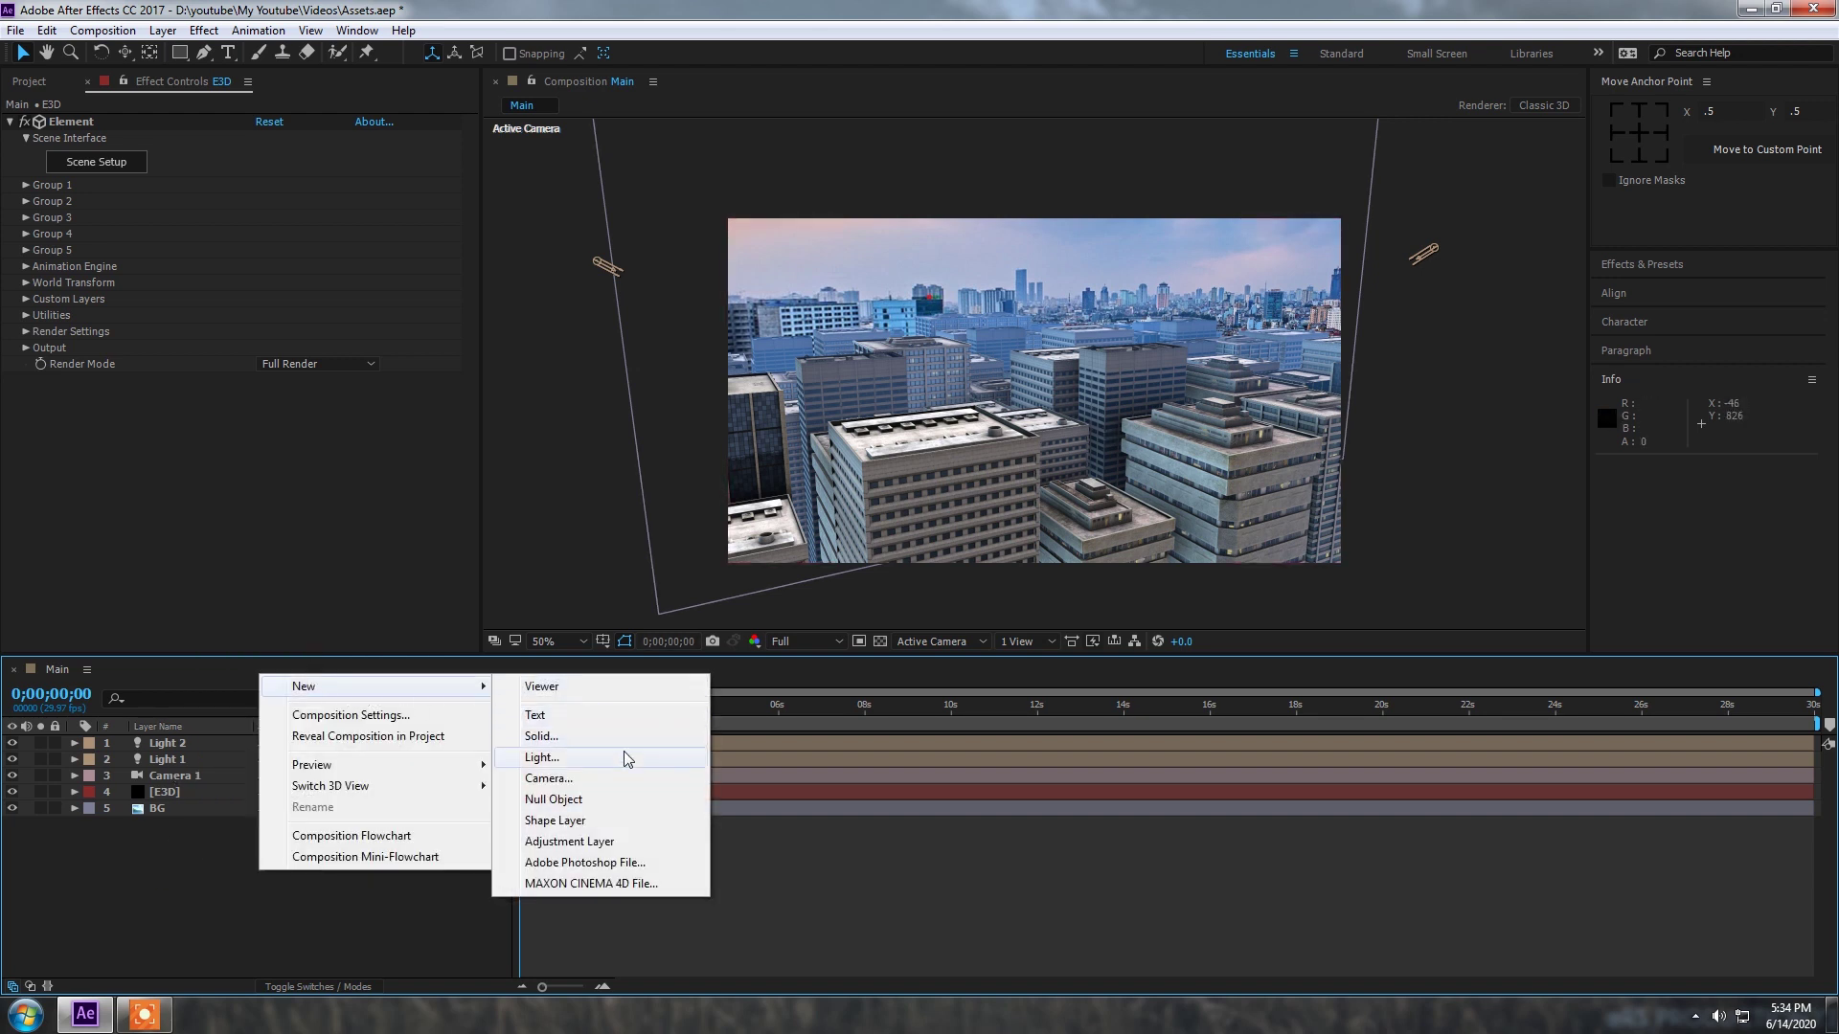
pyautogui.click(569, 841)
pyautogui.press('Return')
pyautogui.write('CC')
pyautogui.press('Return')
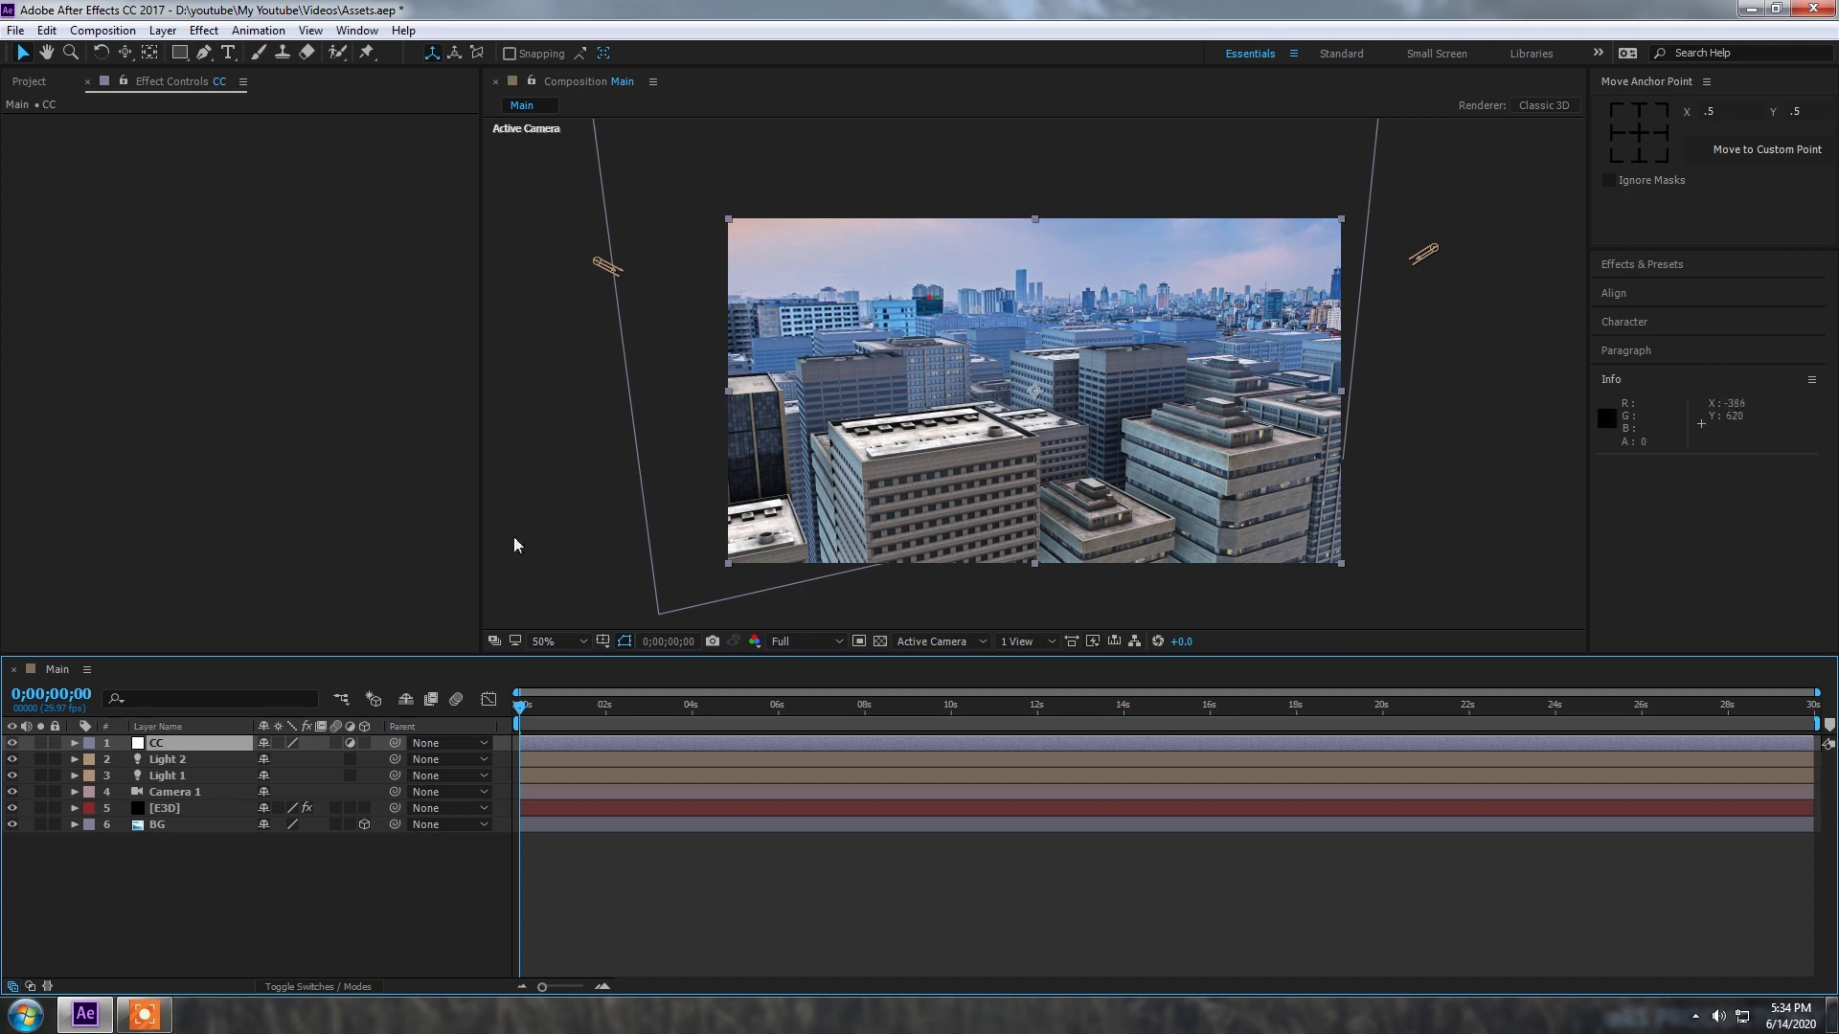
# Step: Apply the Curves effect to the CC layer and shape the RGB curve into a gentle S, raising highlights and lowering shadows
pyautogui.hotkey('ctrl', 'space')
pyautogui.write('curv')
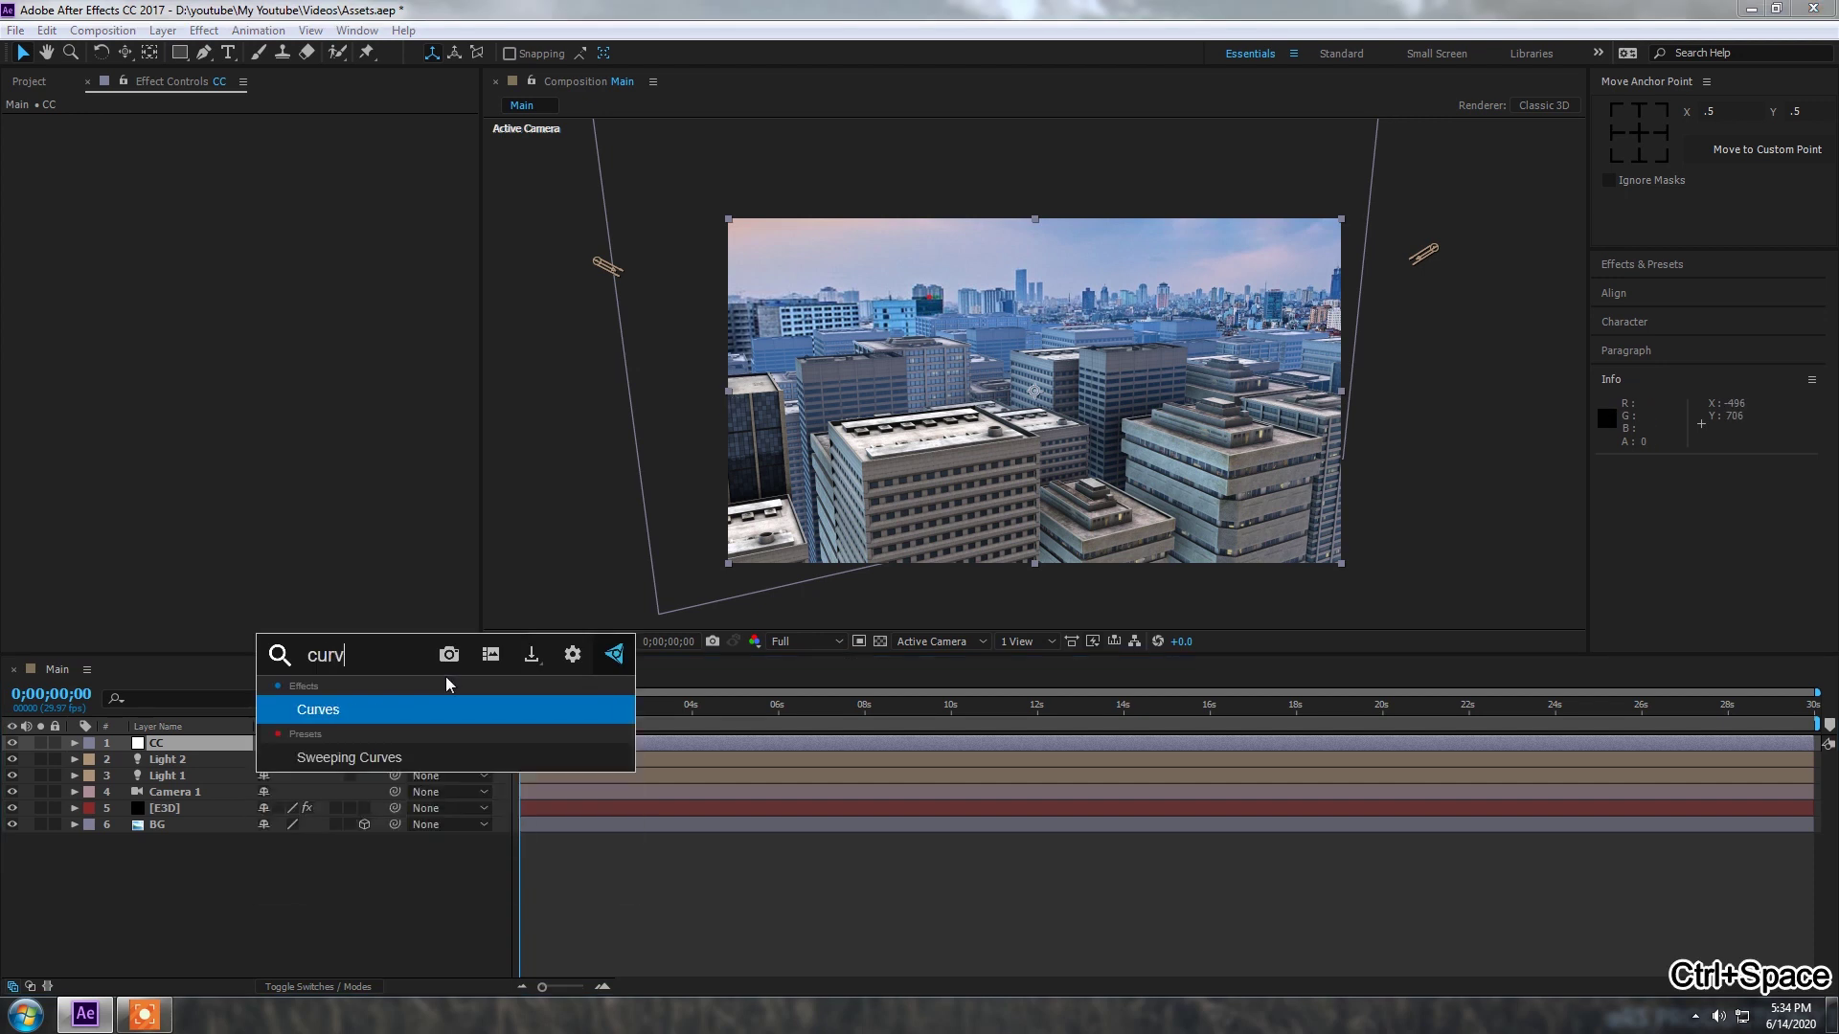
pyautogui.press('Return')
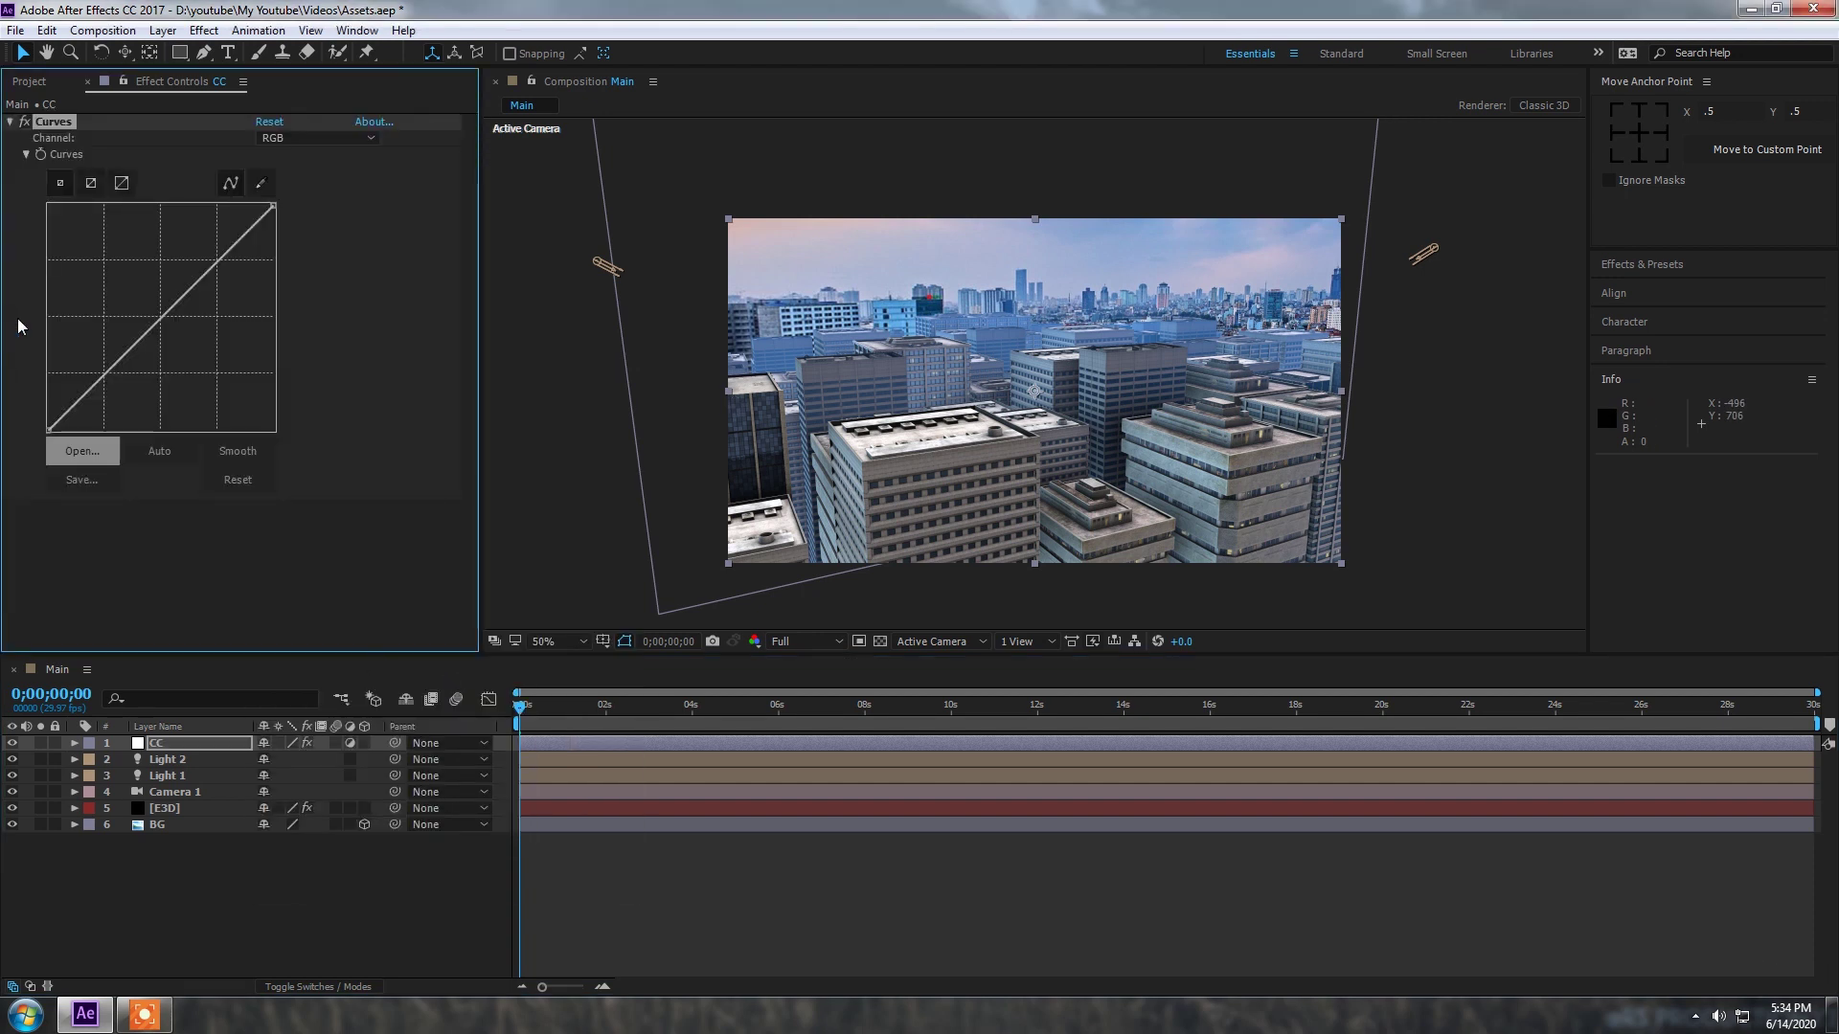
pyautogui.moveTo(230, 253); pyautogui.dragTo(218, 241)
pyautogui.moveTo(103, 378); pyautogui.dragTo(106, 383)
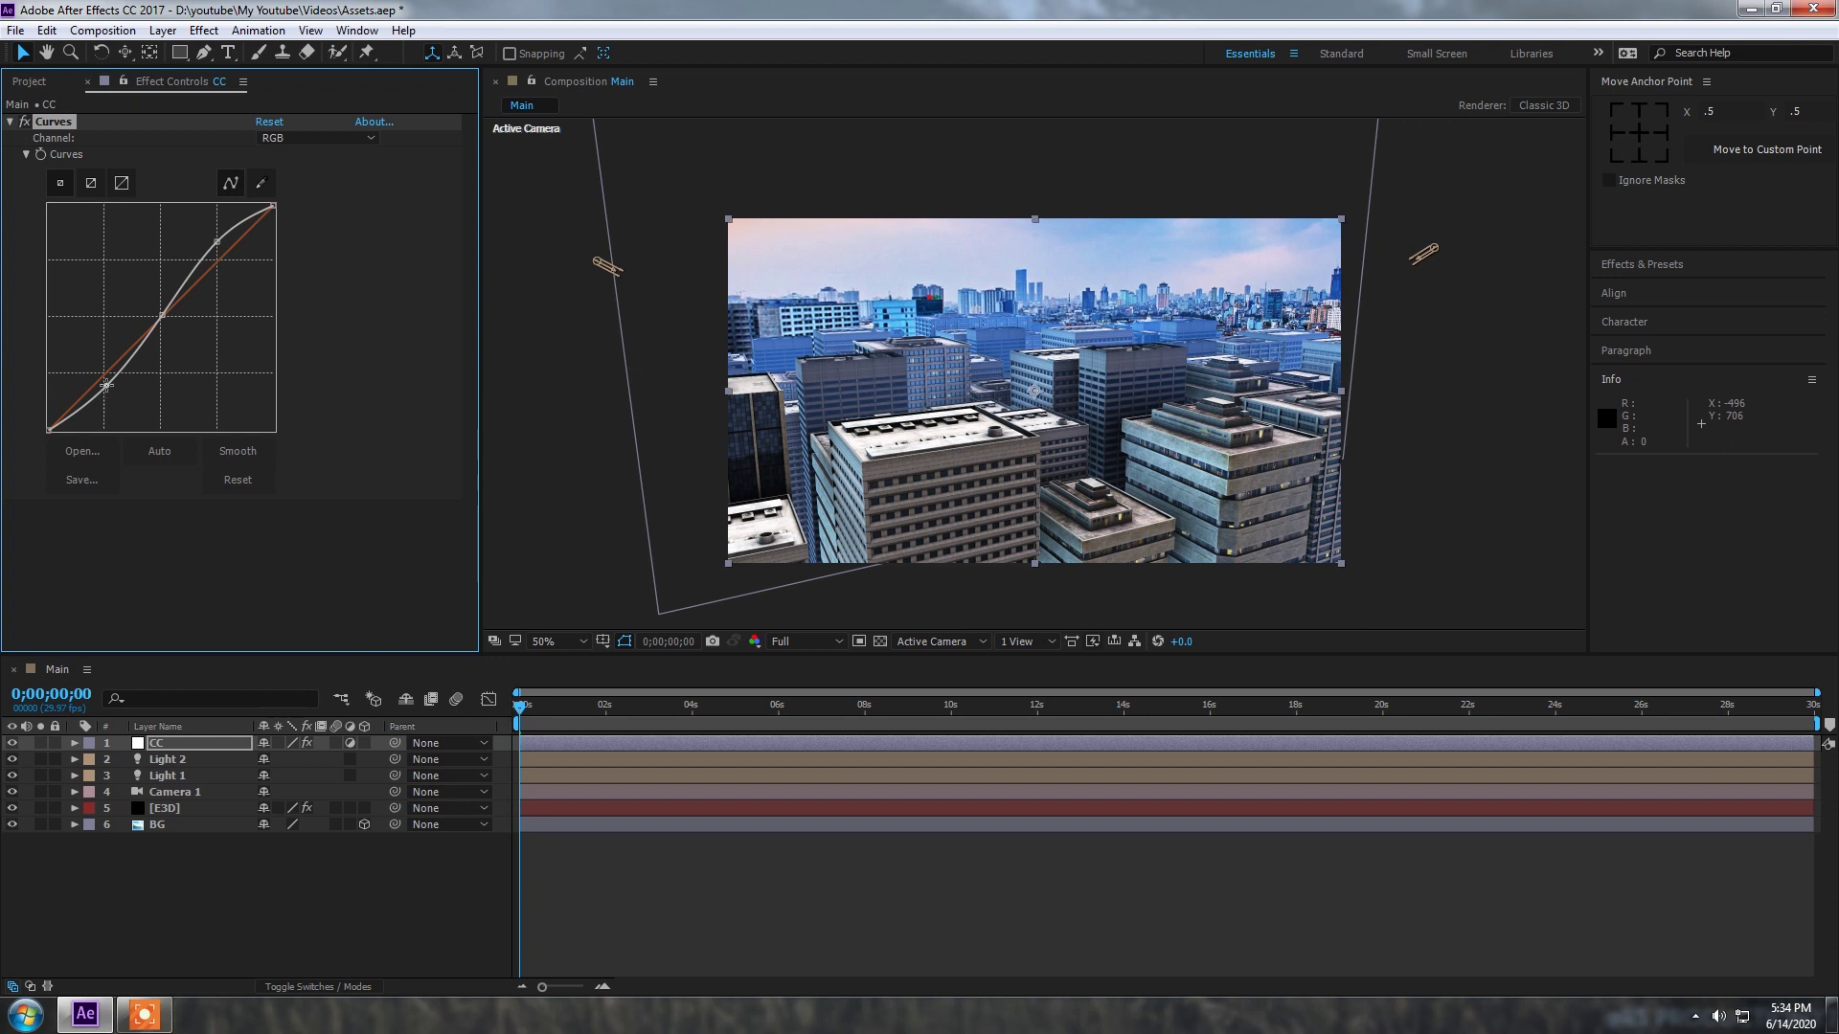
# Step: Change Light 2's colour to a more saturated blue, 5B8BD8
pyautogui.click(602, 271)
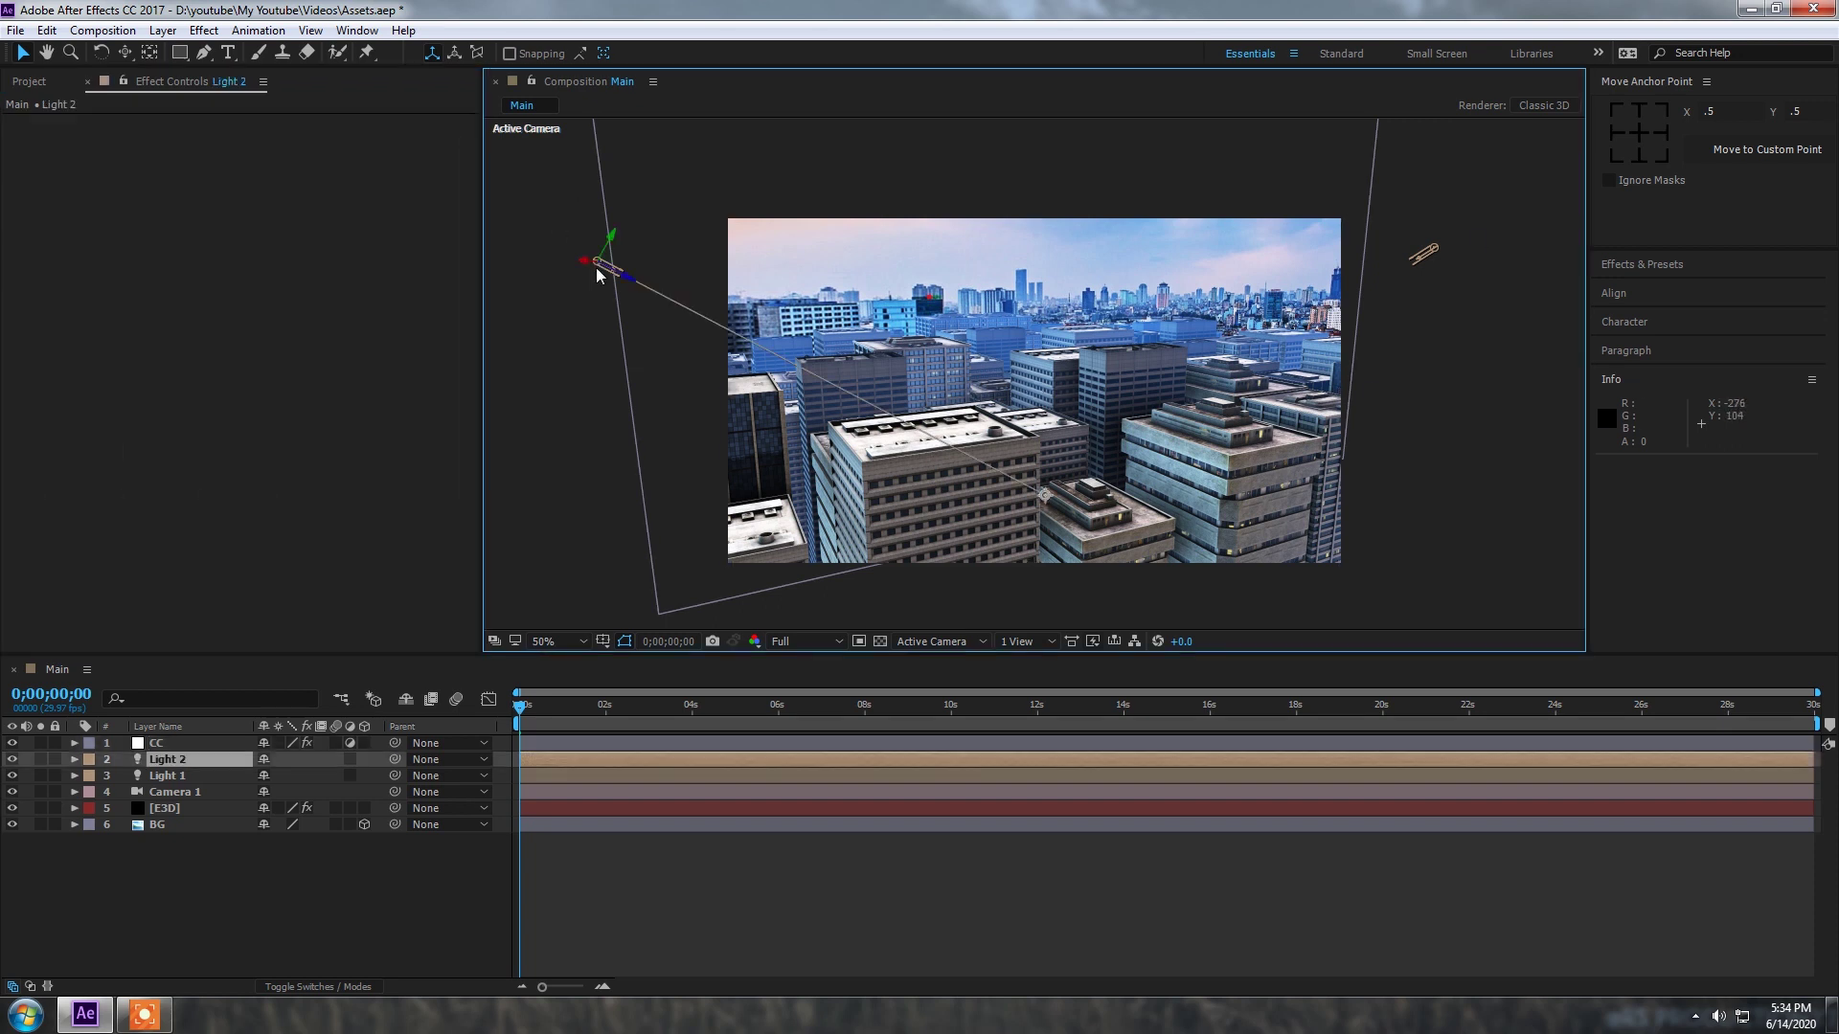
pyautogui.doubleClick(235, 757)
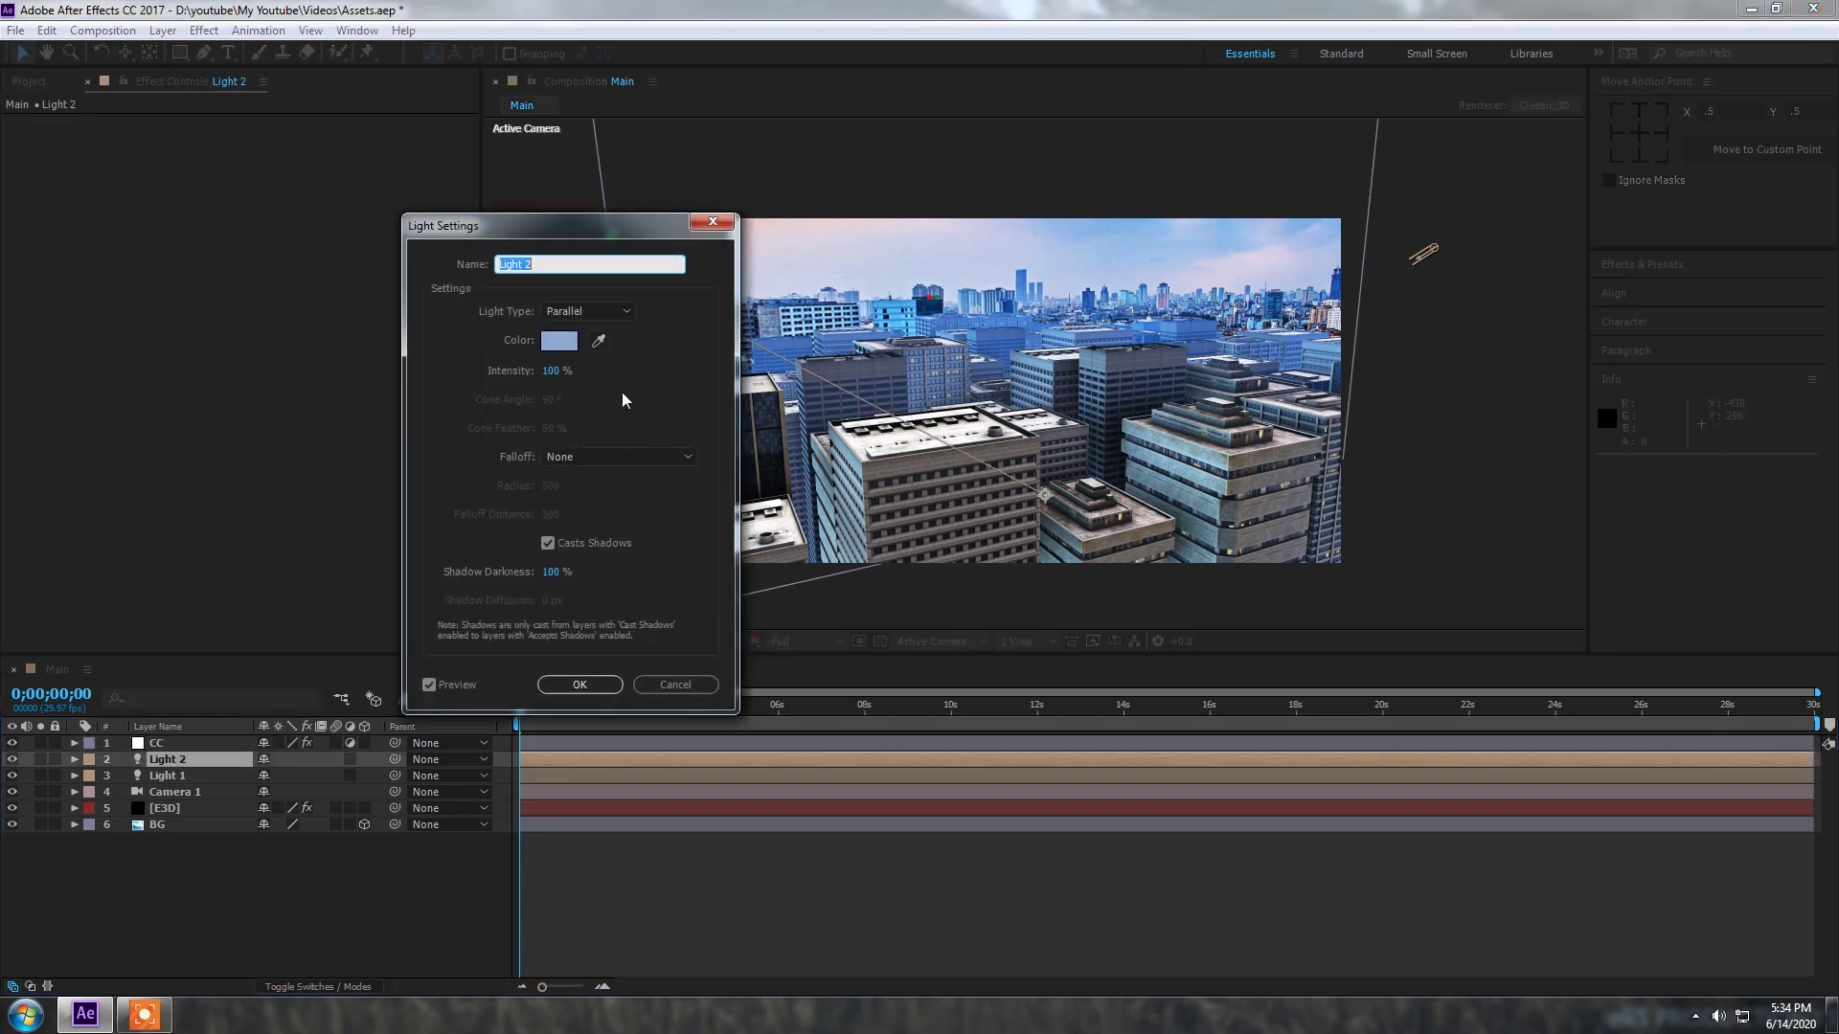
pyautogui.click(573, 345)
pyautogui.click(434, 473)
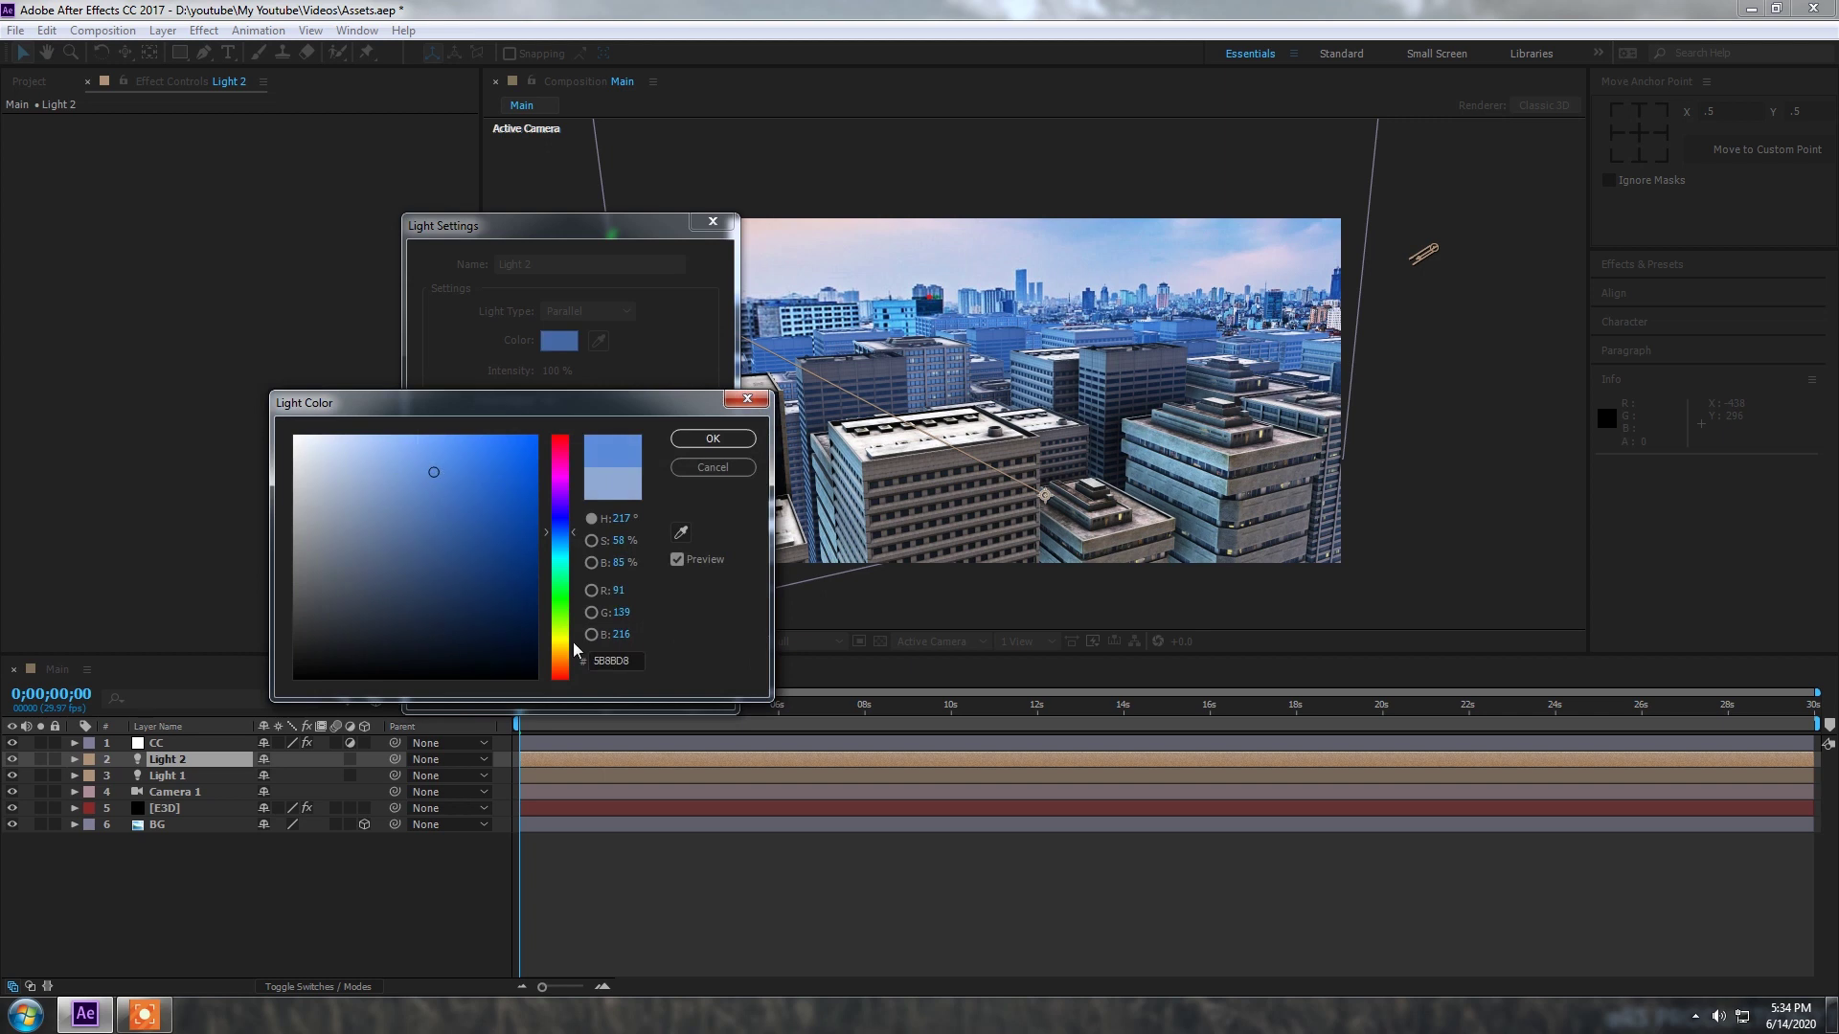
pyautogui.click(712, 439)
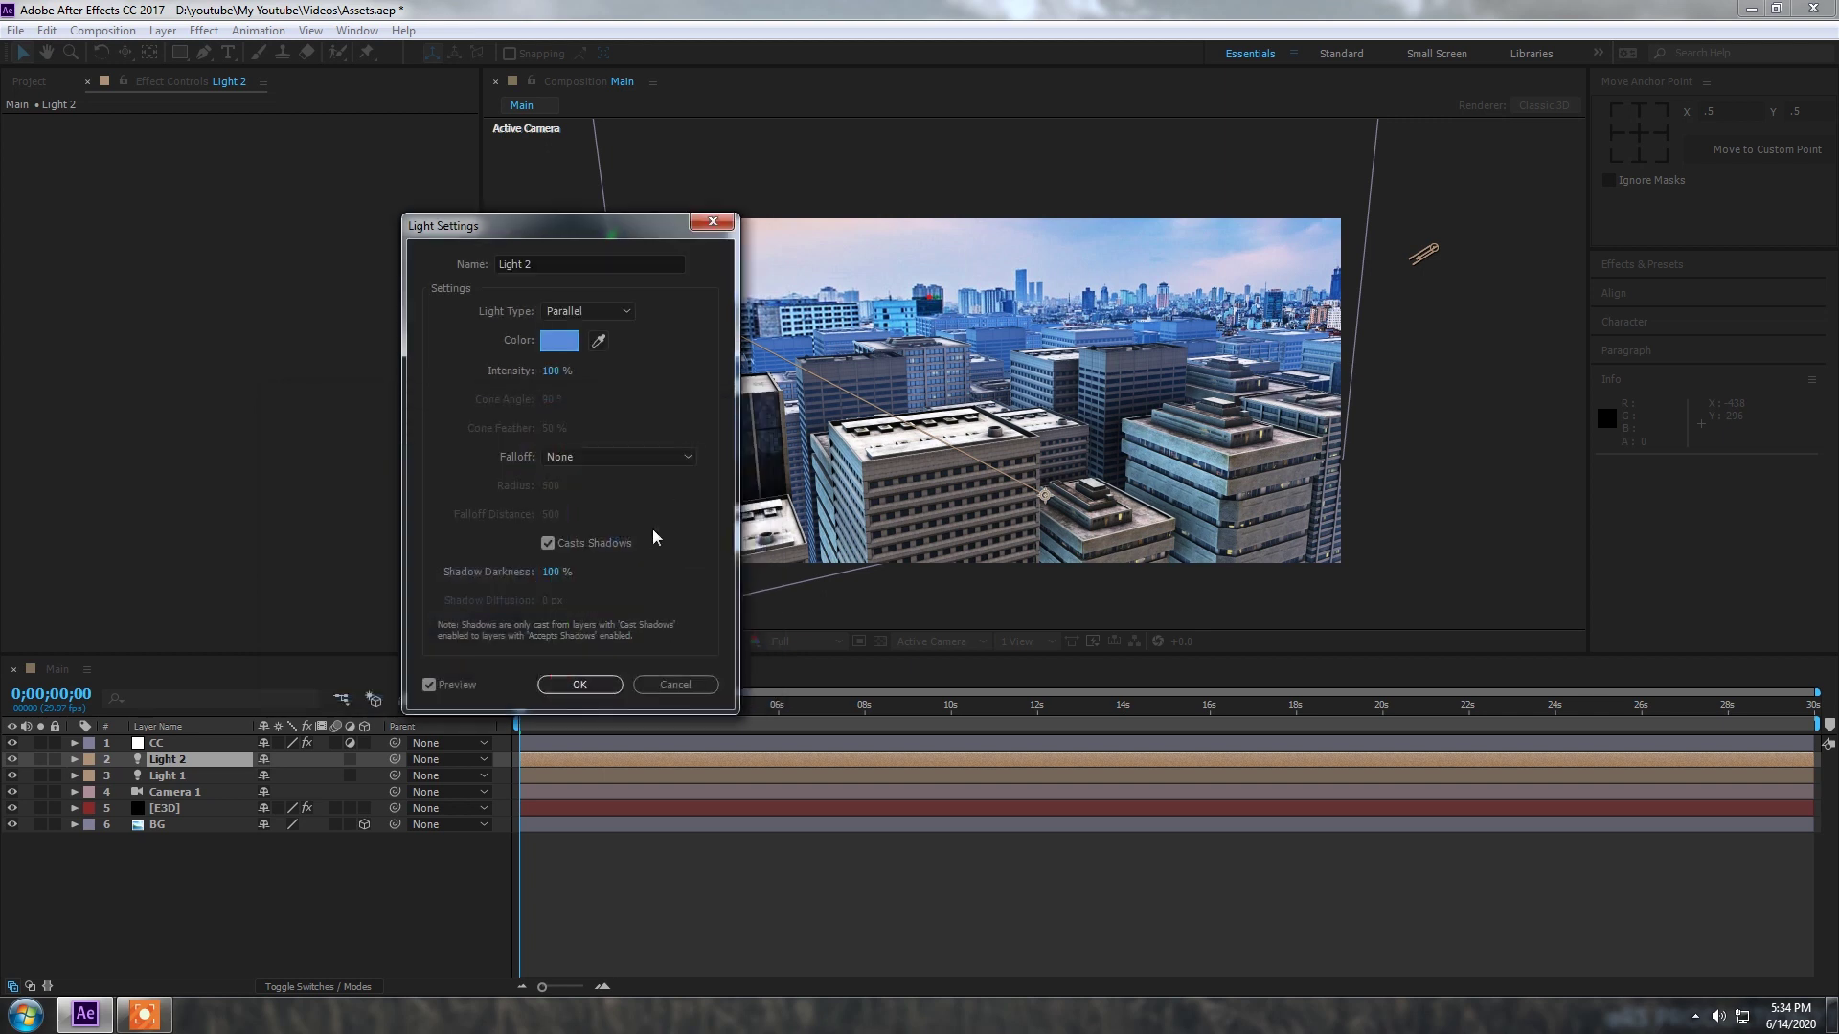
pyautogui.click(579, 684)
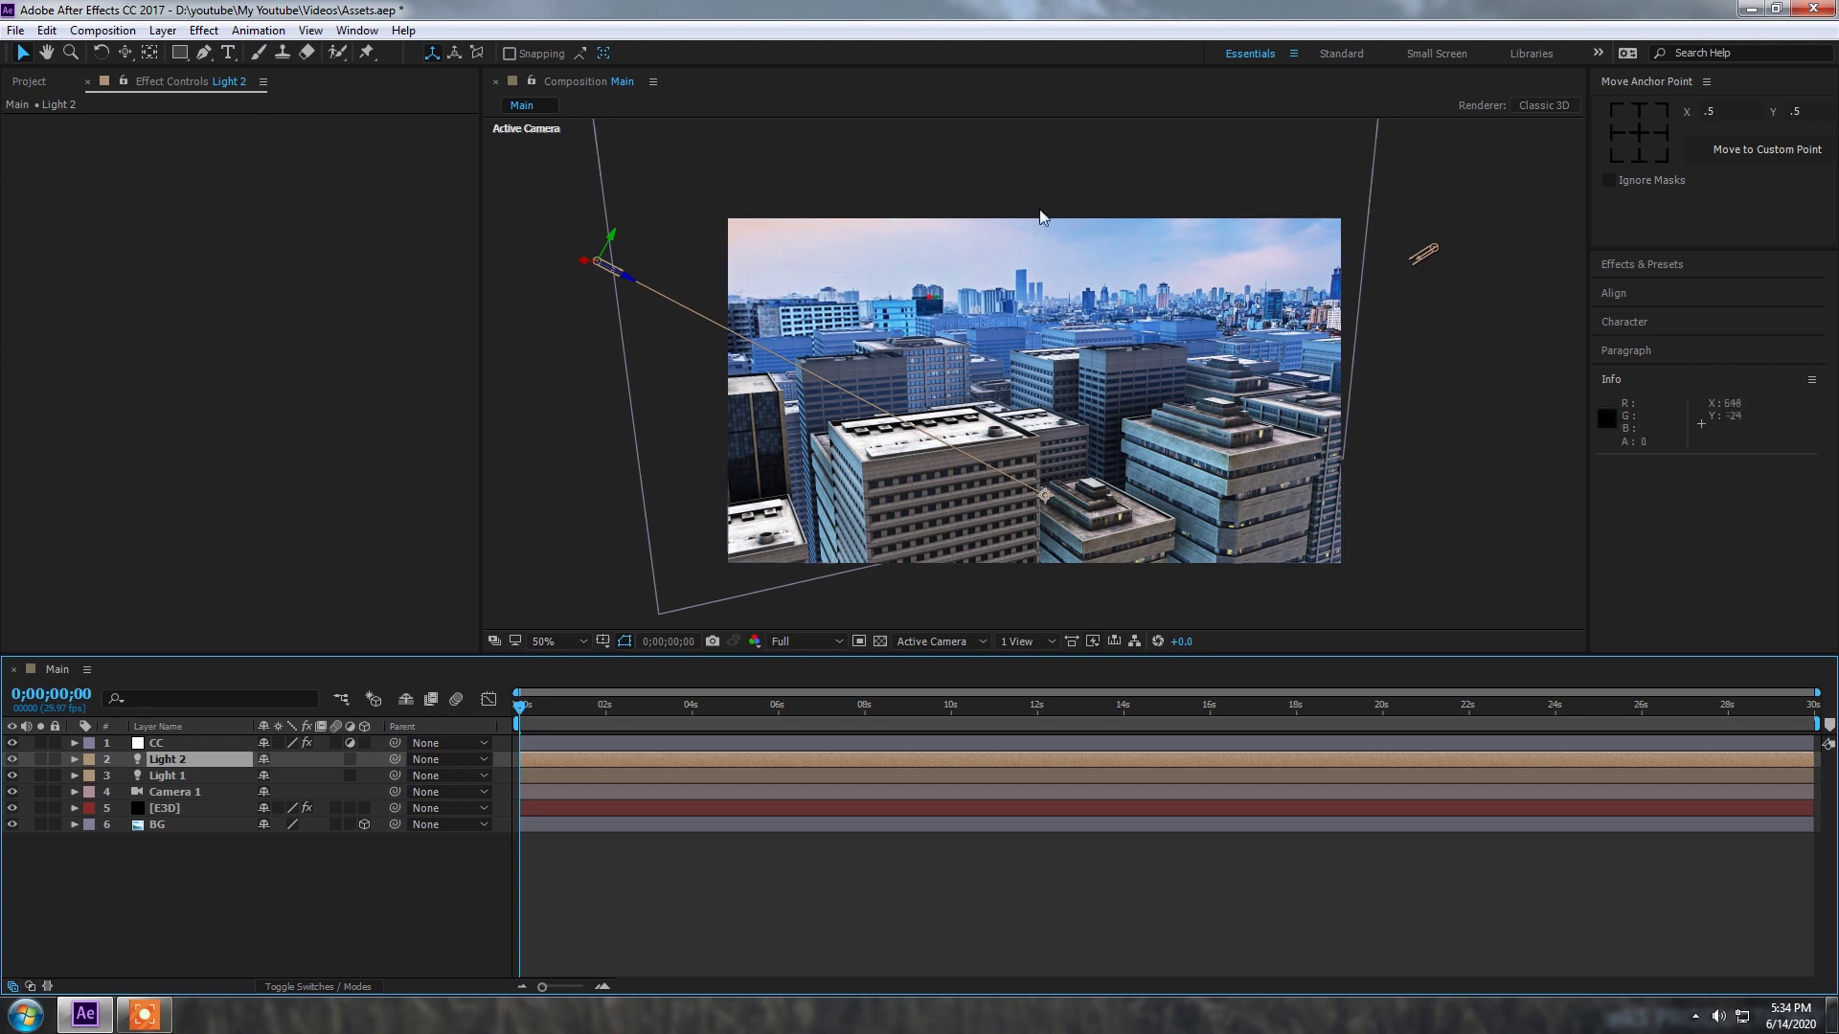
# Step: Set the fog start distance of the E3D layer's Element effect to 690 and collapse its render settings
pyautogui.click(165, 808)
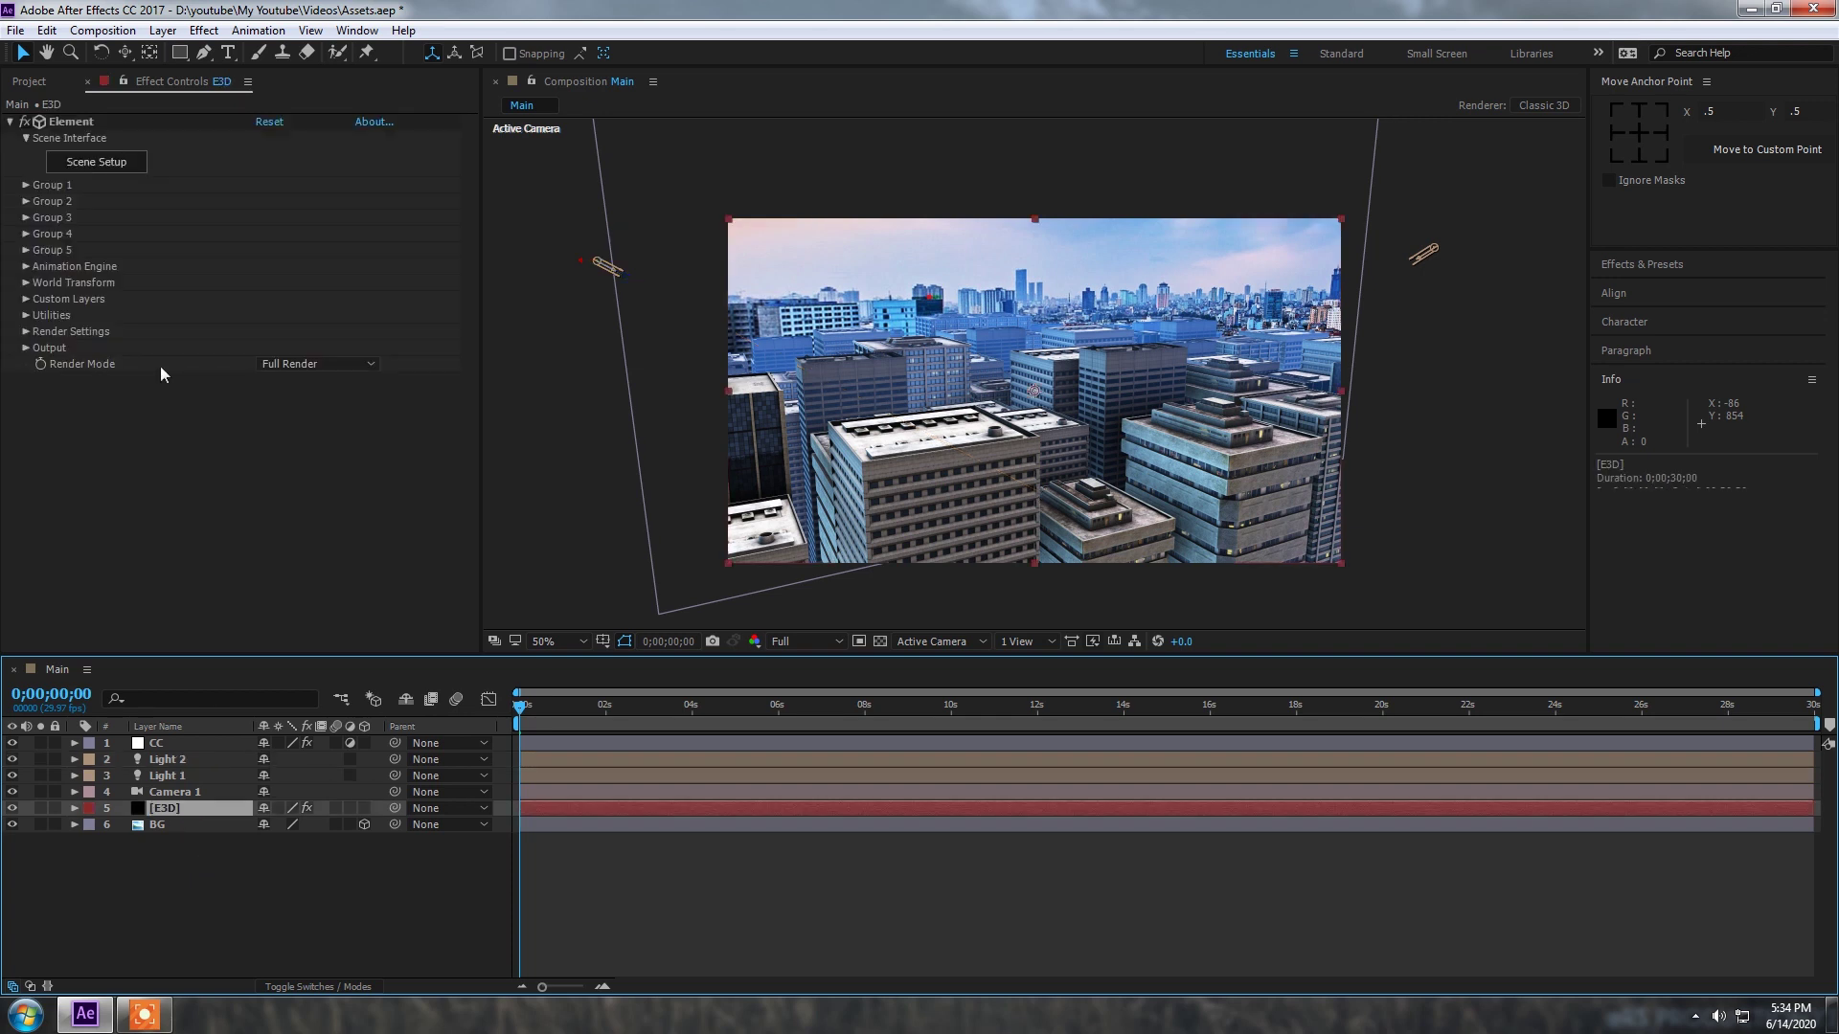
pyautogui.click(29, 334)
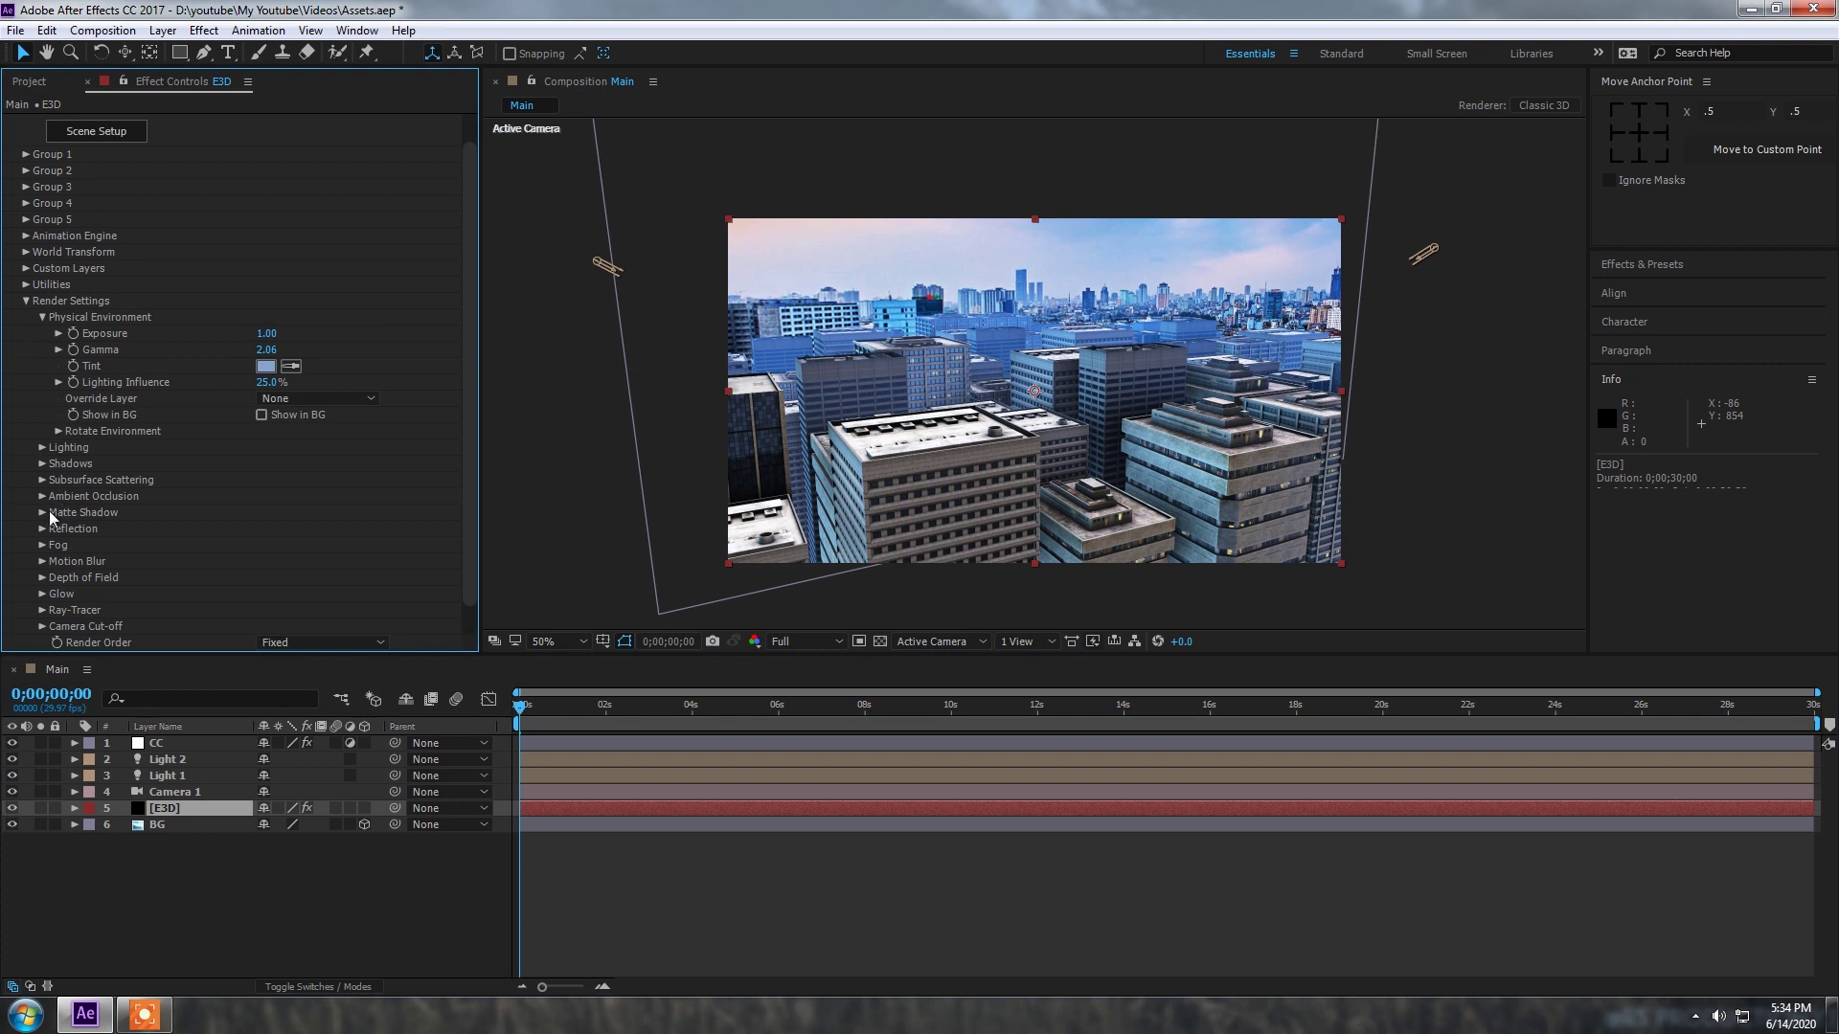
pyautogui.click(43, 545)
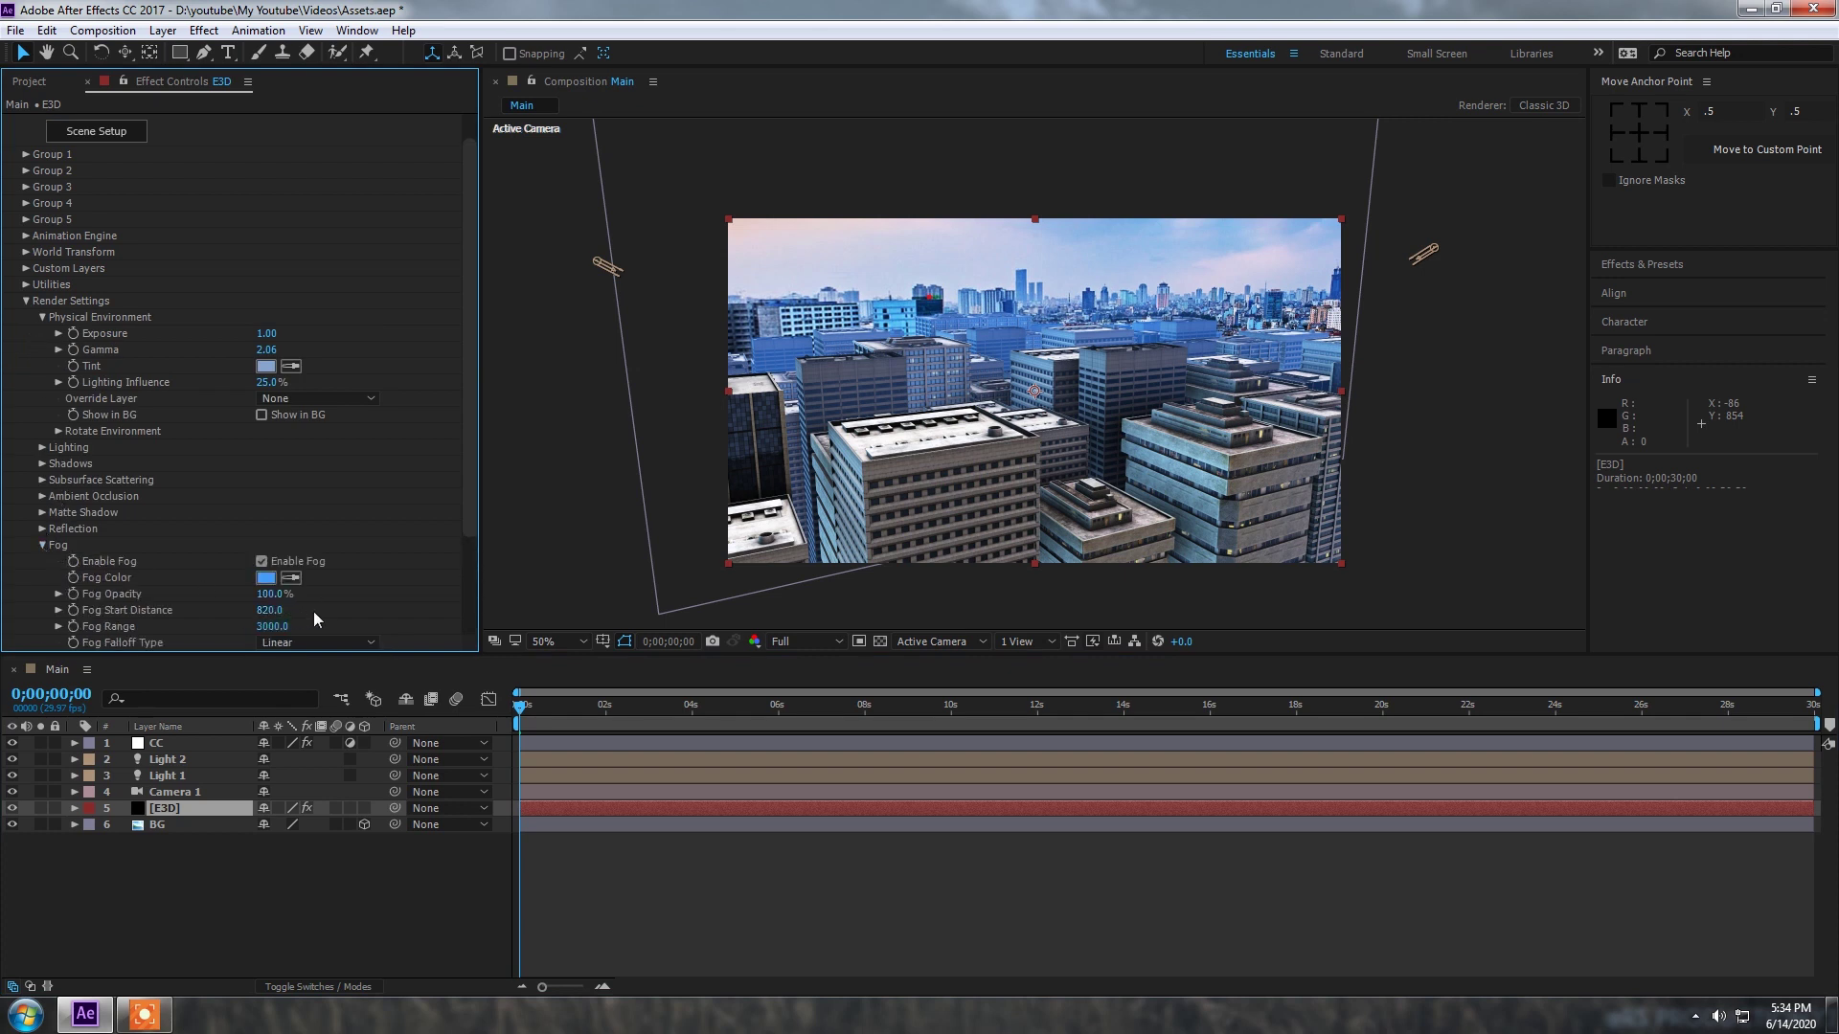
pyautogui.moveTo(310, 612); pyautogui.dragTo(249, 606)
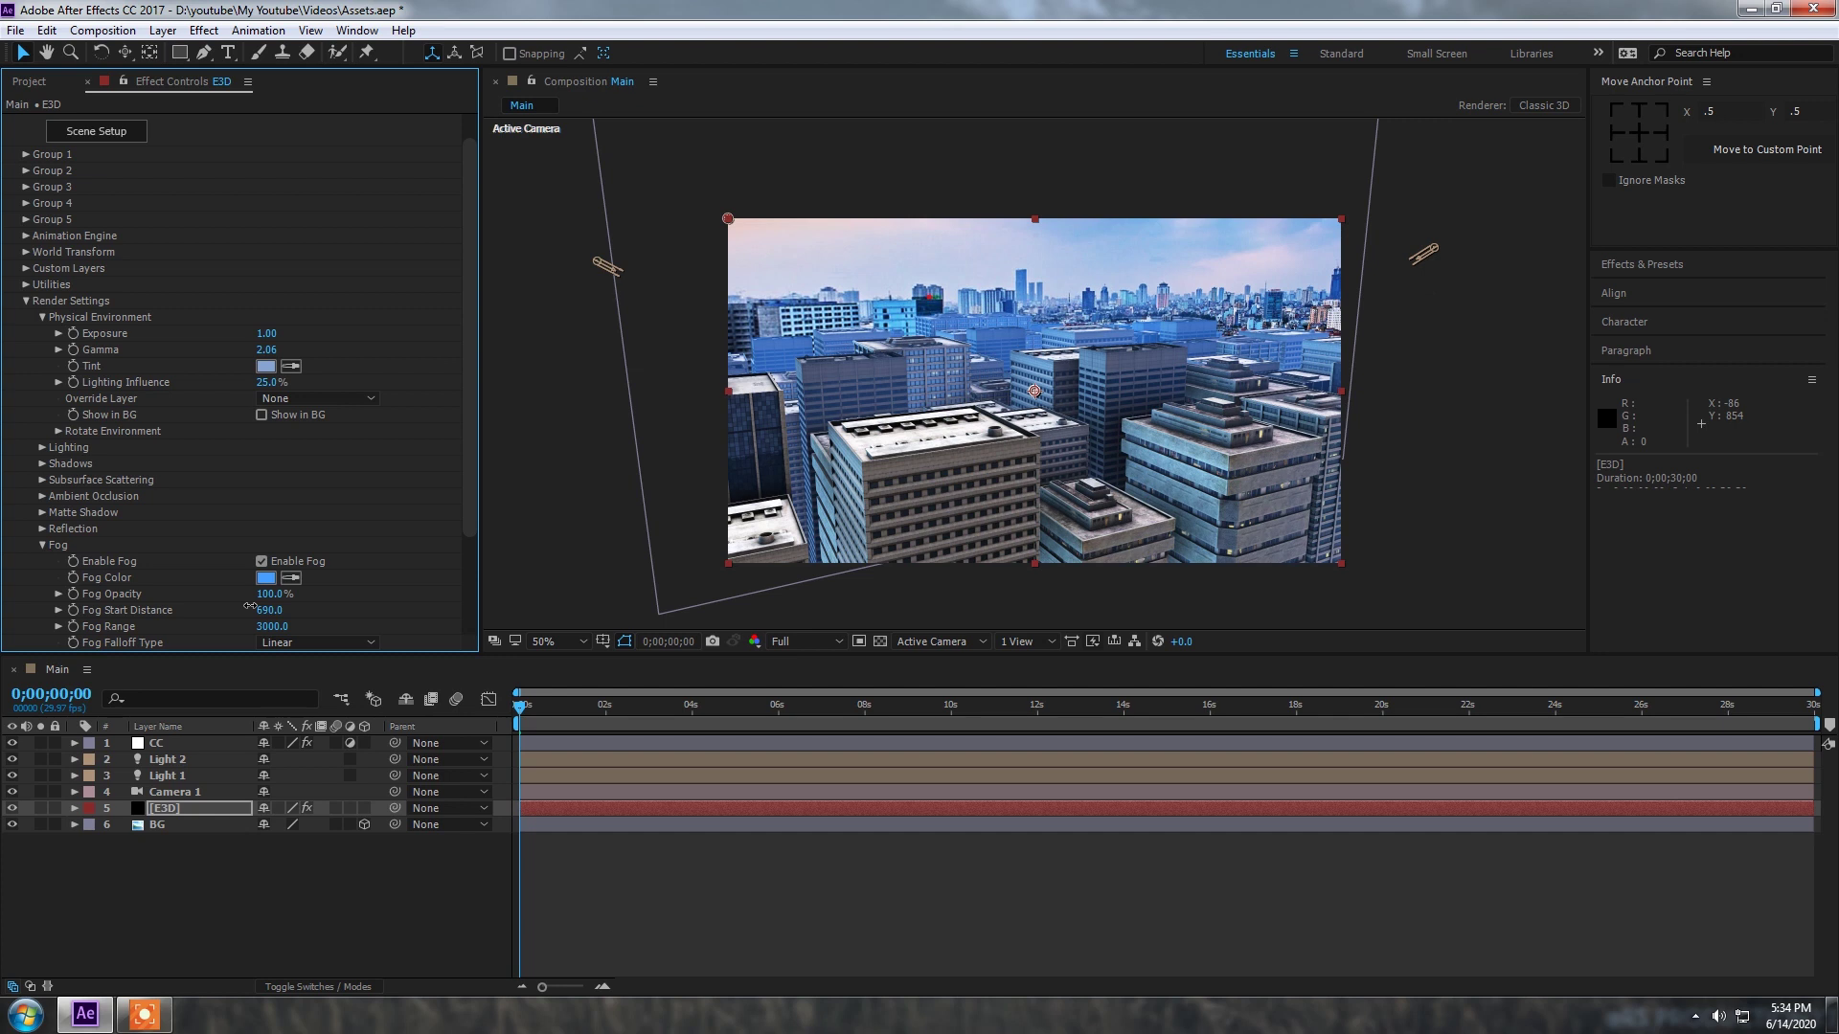
pyautogui.press(',')
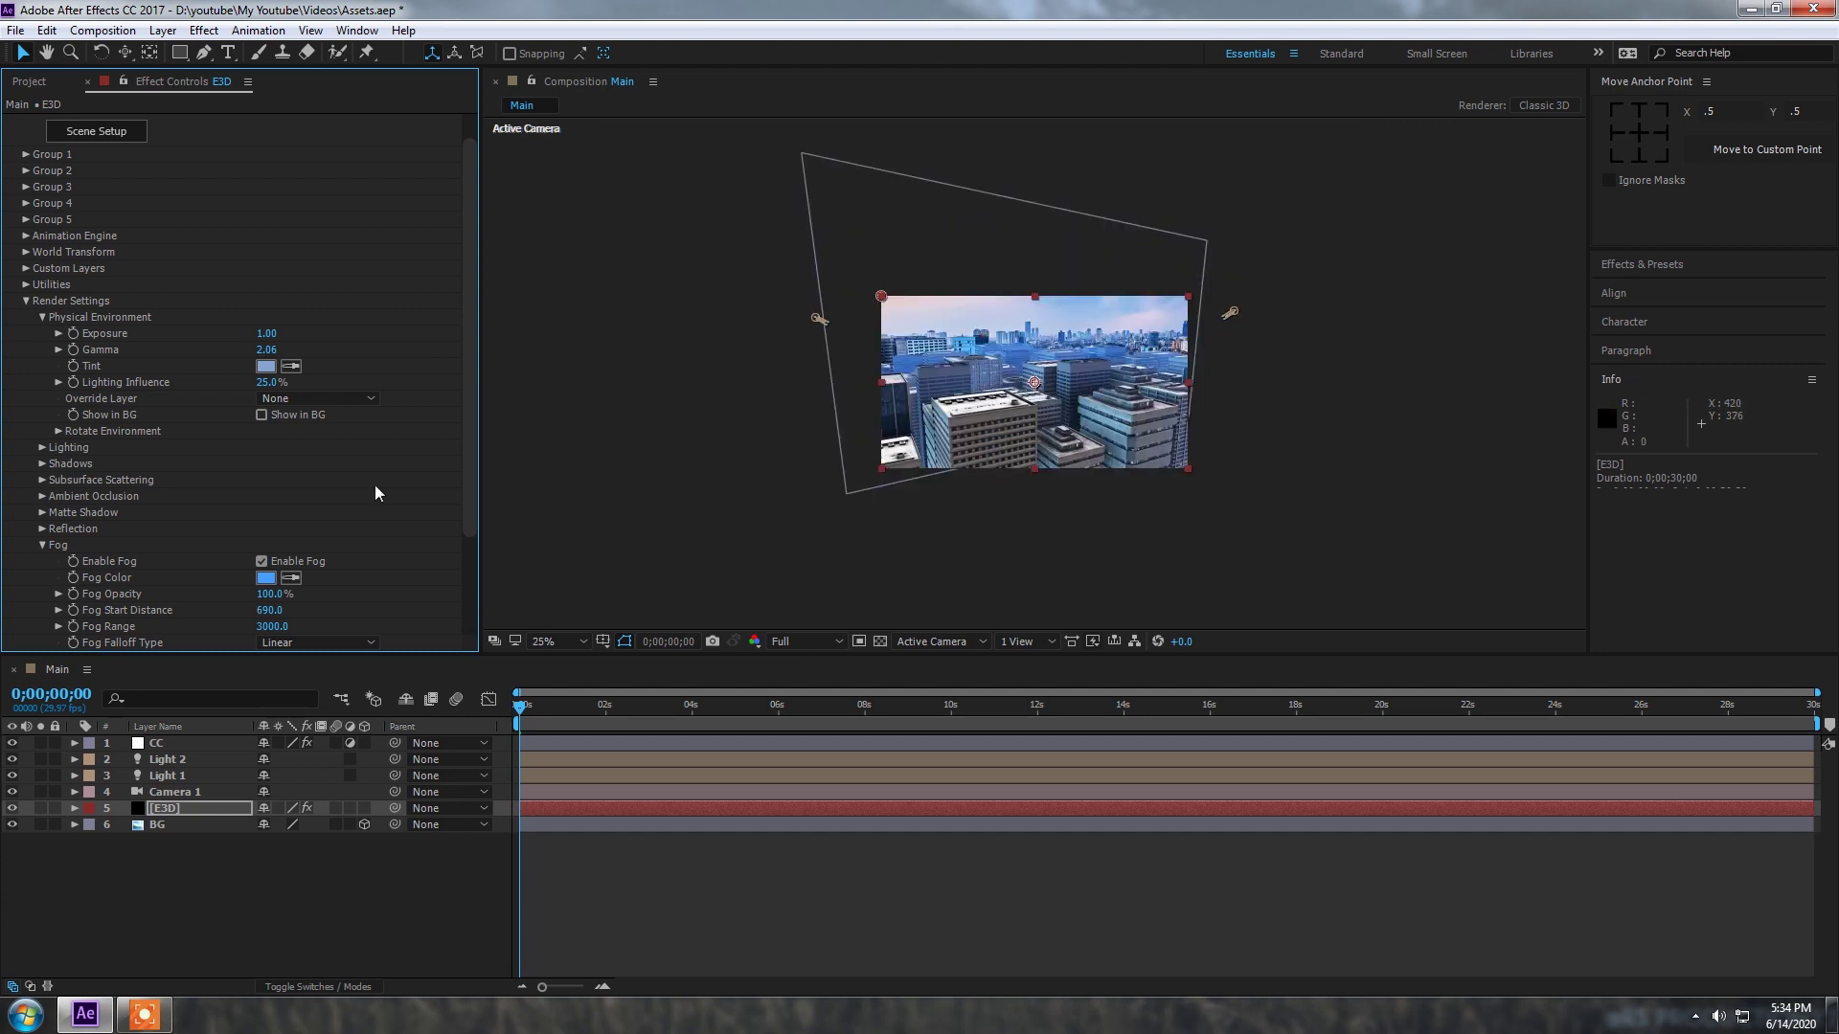
pyautogui.press('.')
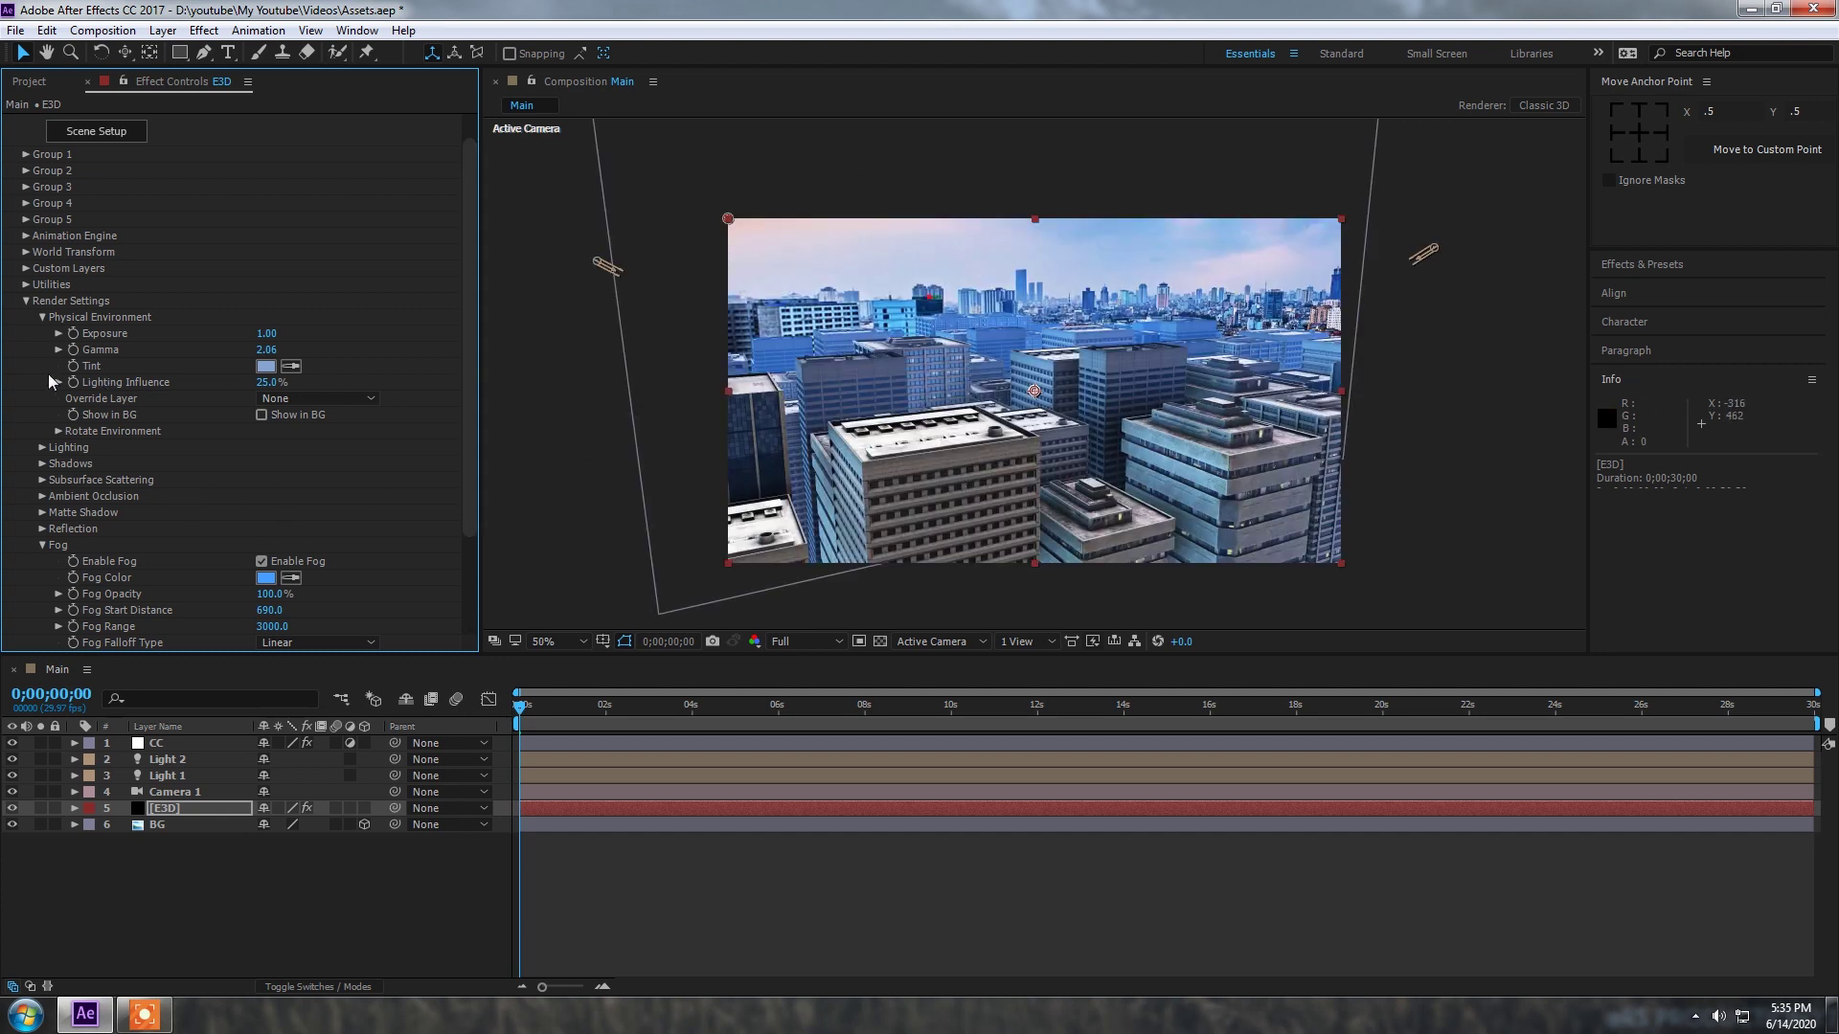
pyautogui.click(27, 302)
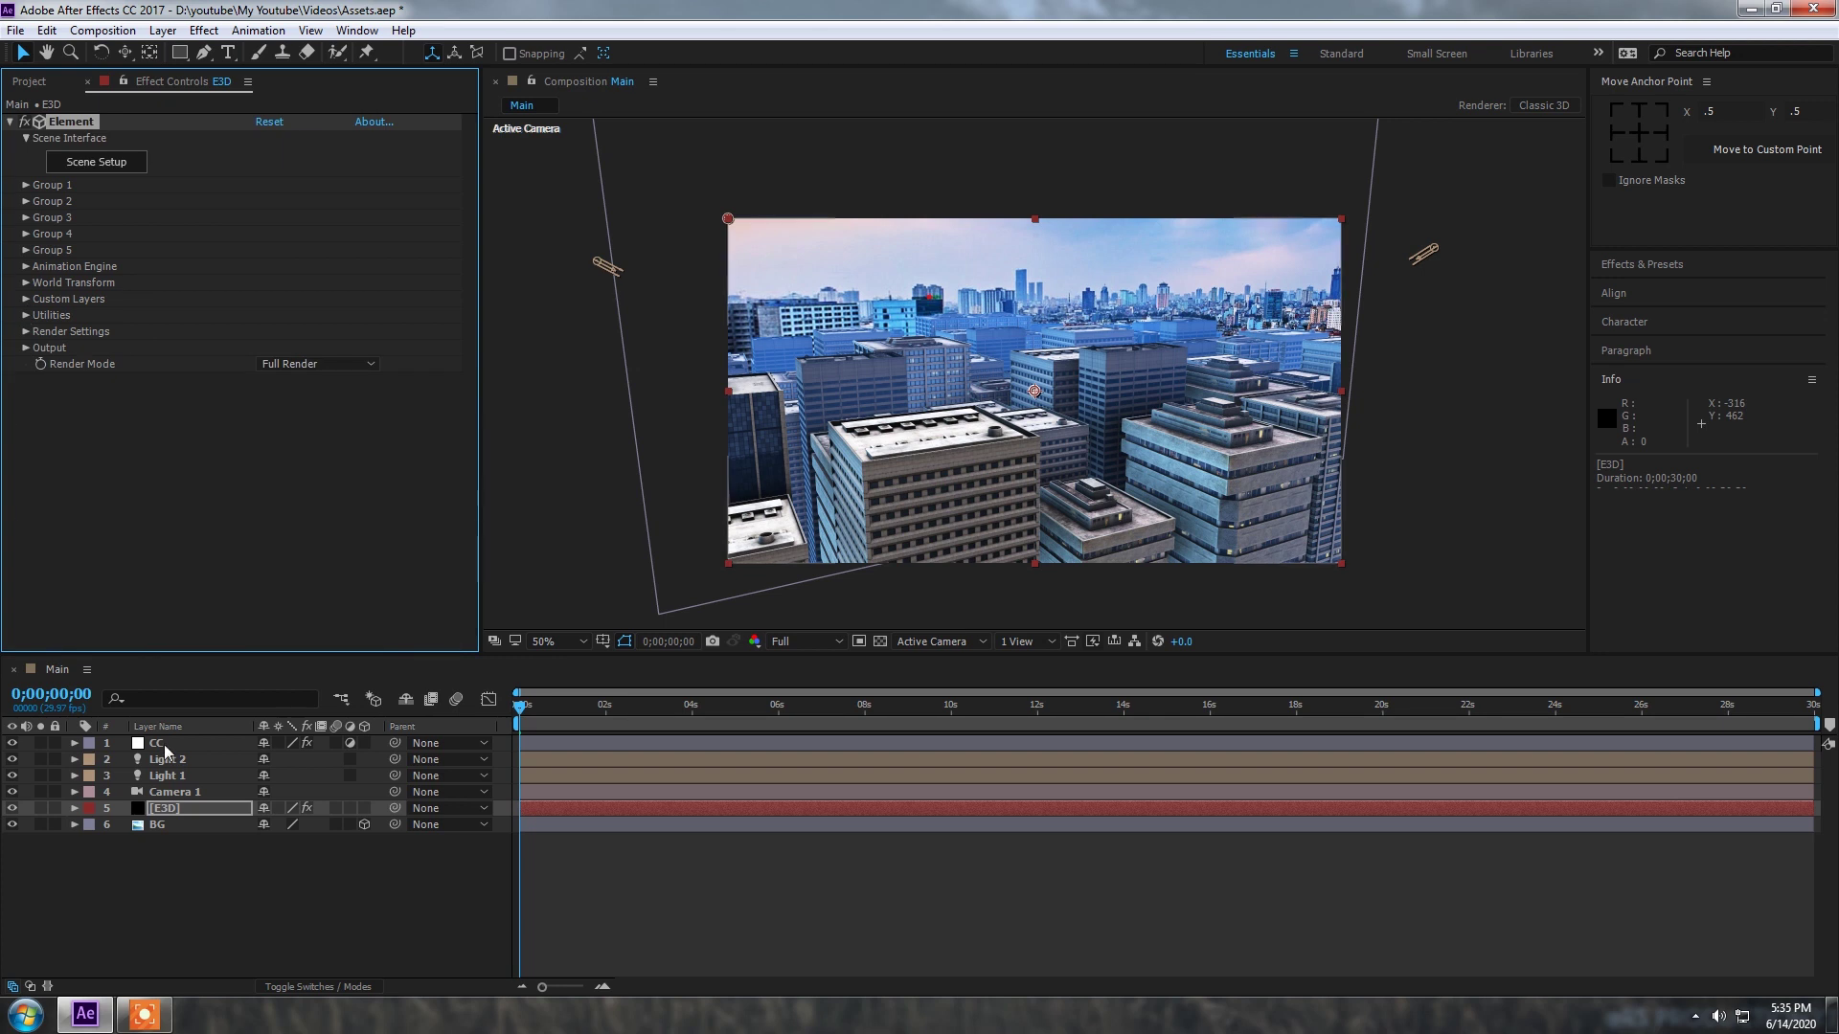
# Step: Anchor the midpoint of the CC layer's red curve and lower its shadows slightly and its highlights more strongly
pyautogui.click(163, 746)
pyautogui.click(296, 139)
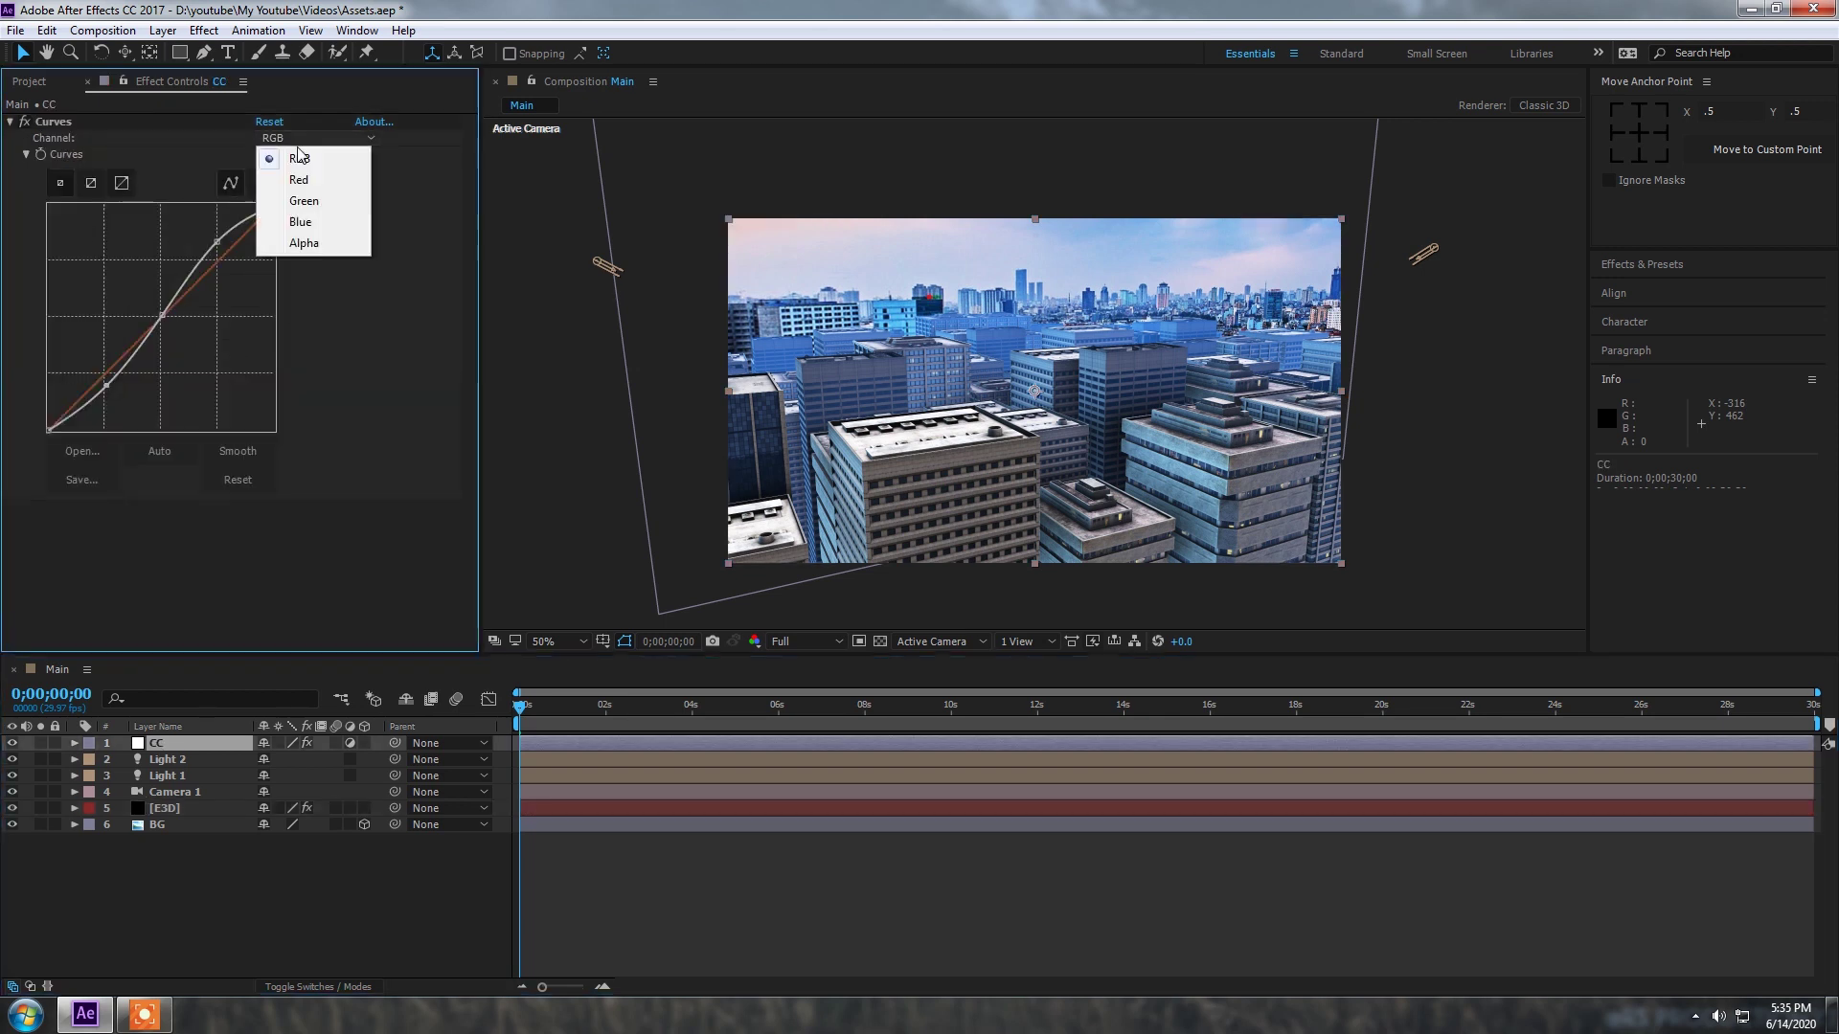
pyautogui.click(300, 180)
pyautogui.click(155, 326)
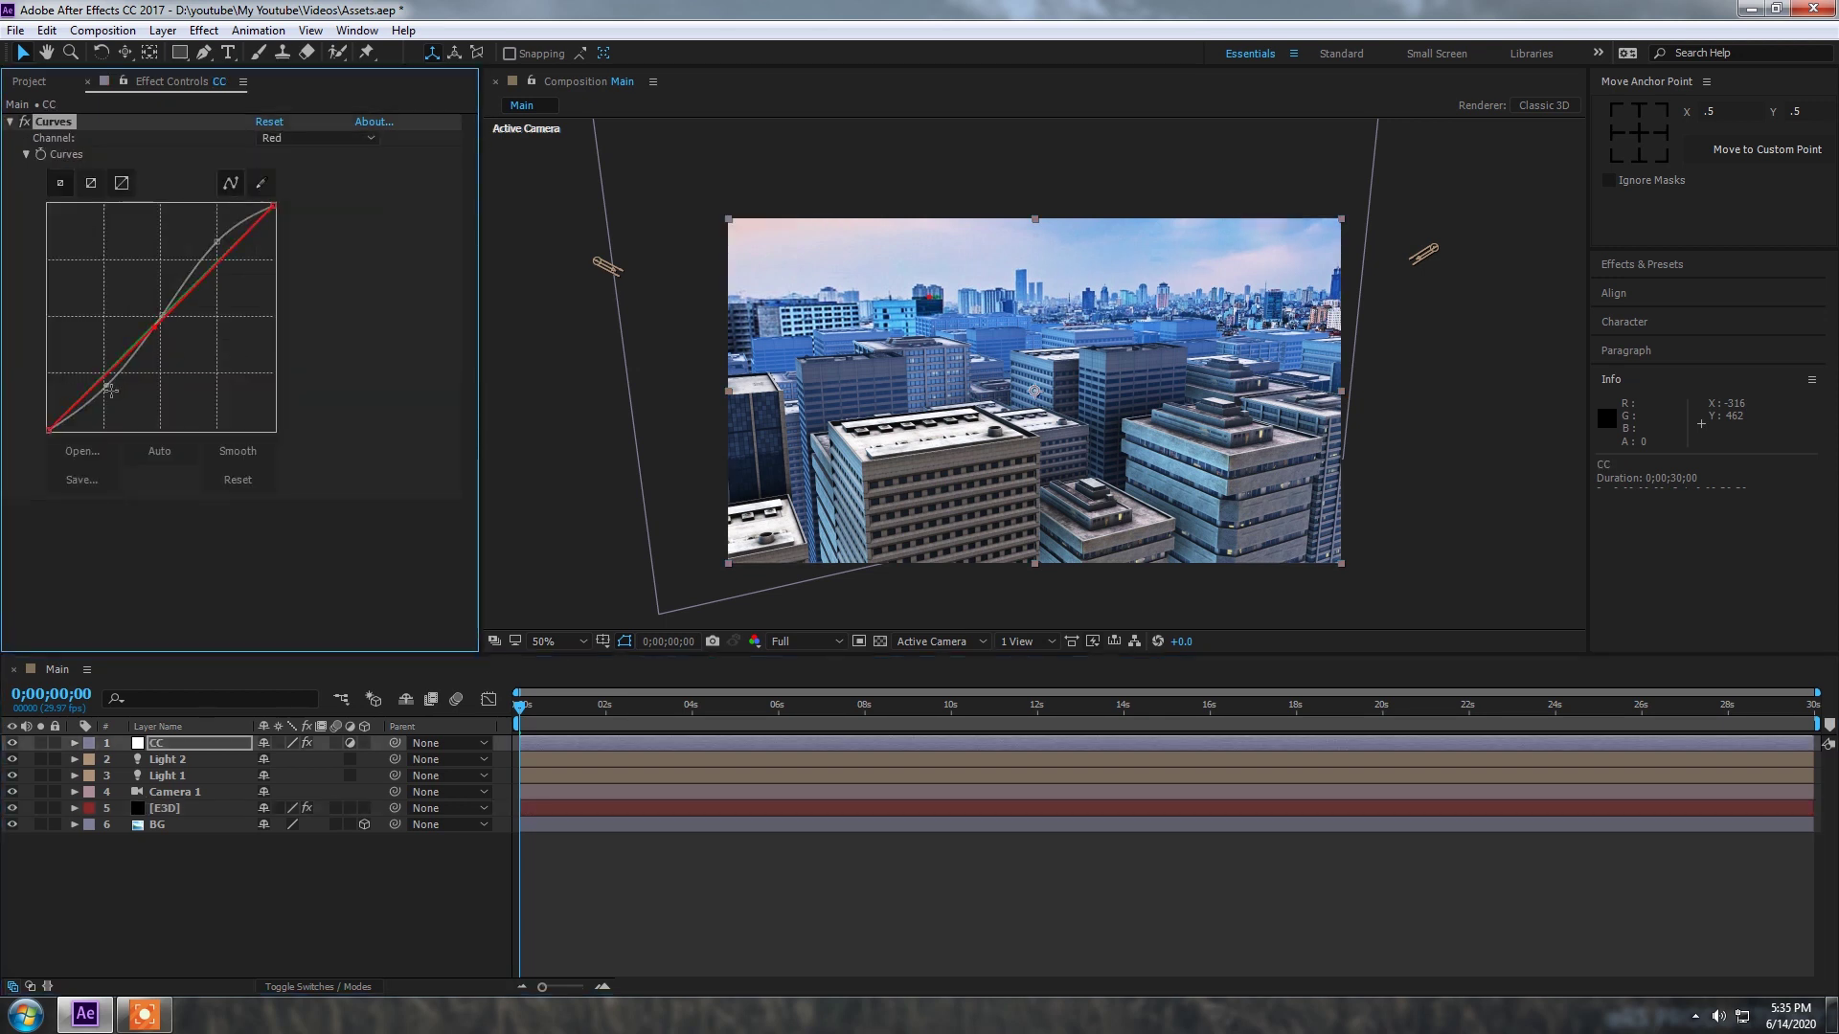
pyautogui.moveTo(90, 393); pyautogui.dragTo(96, 396)
pyautogui.moveTo(219, 272); pyautogui.dragTo(227, 279)
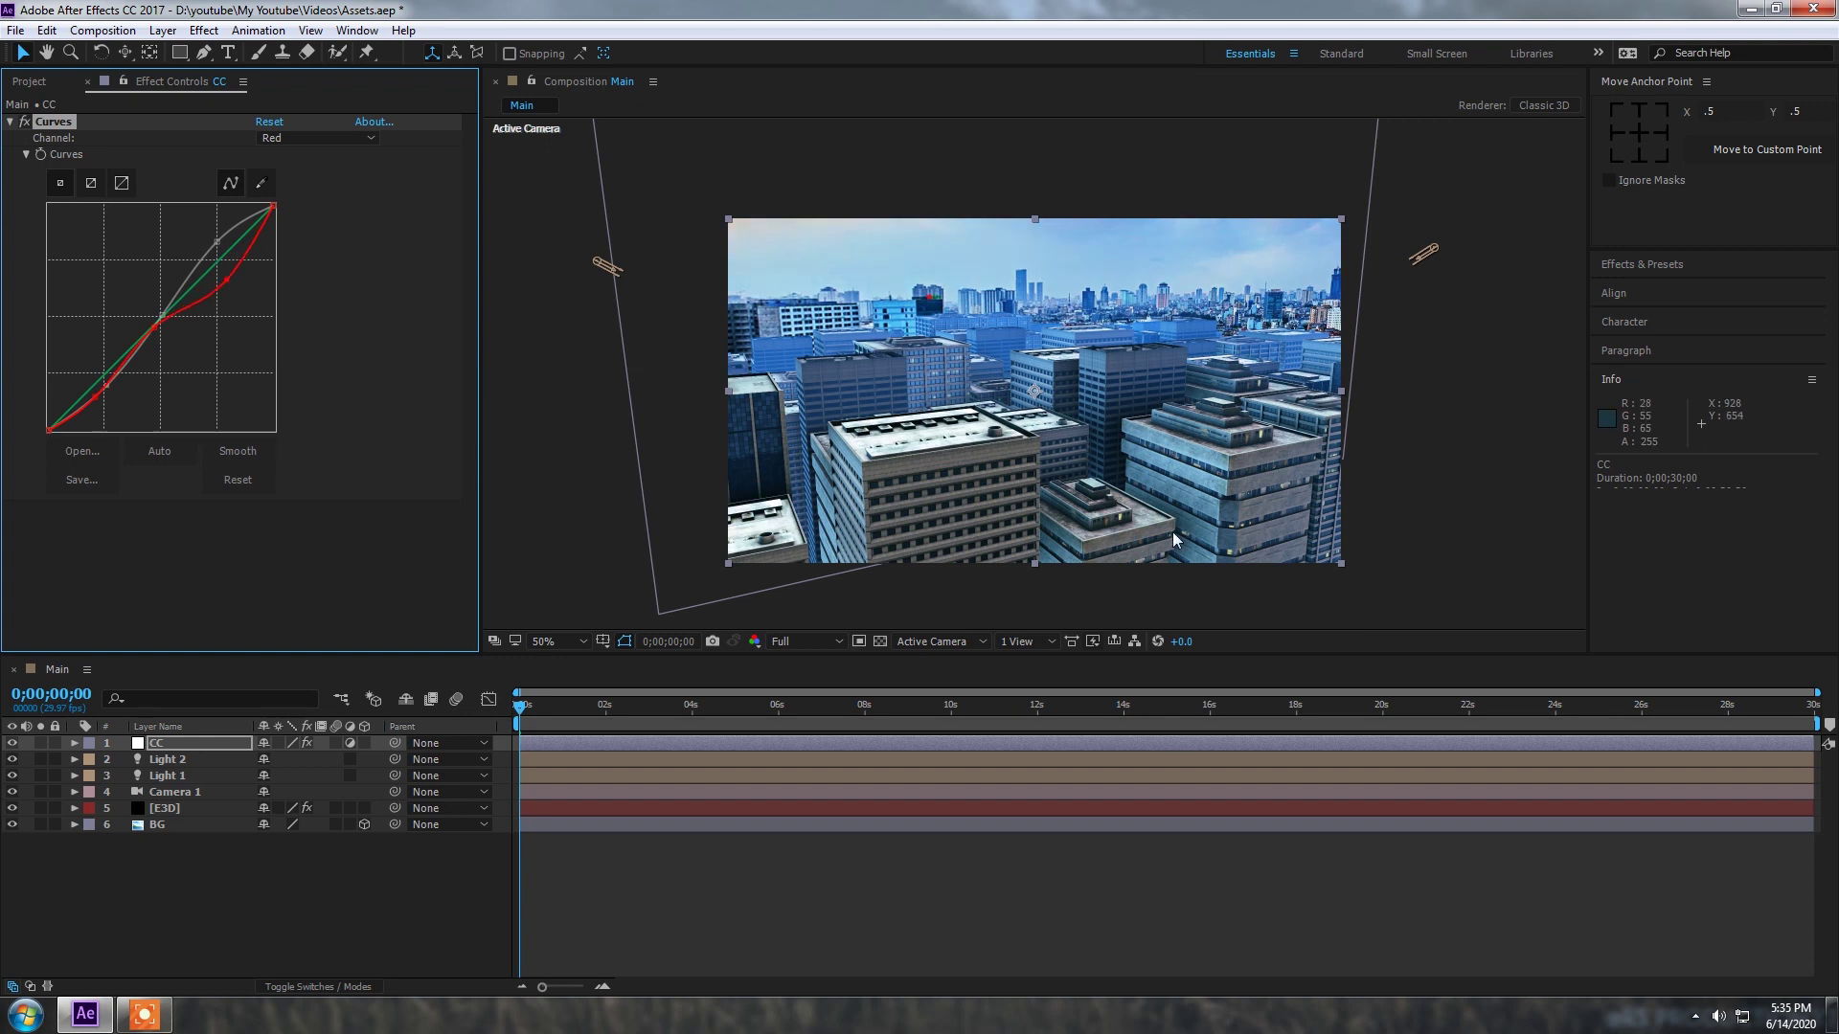
# Step: Lower the blue curve's midtones slightly on the CC layer and collapse the Curves effect
pyautogui.click(312, 138)
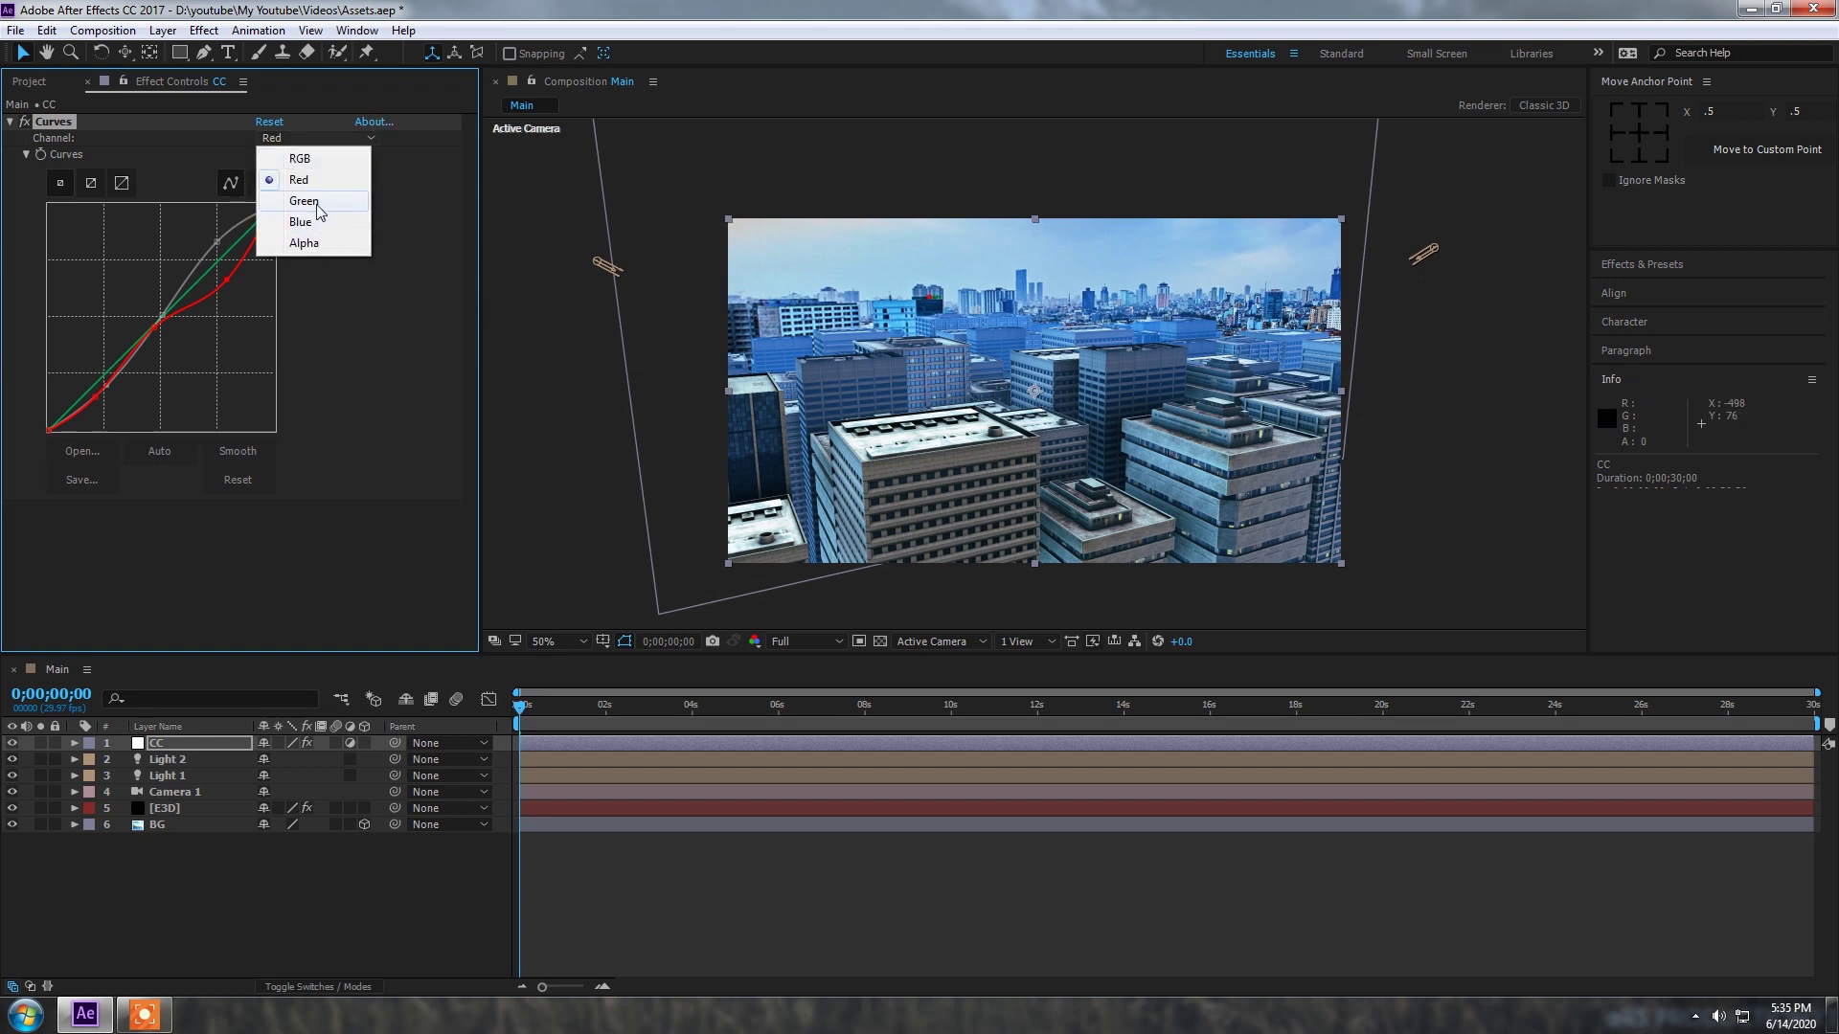
pyautogui.click(302, 223)
pyautogui.moveTo(174, 299); pyautogui.dragTo(161, 321)
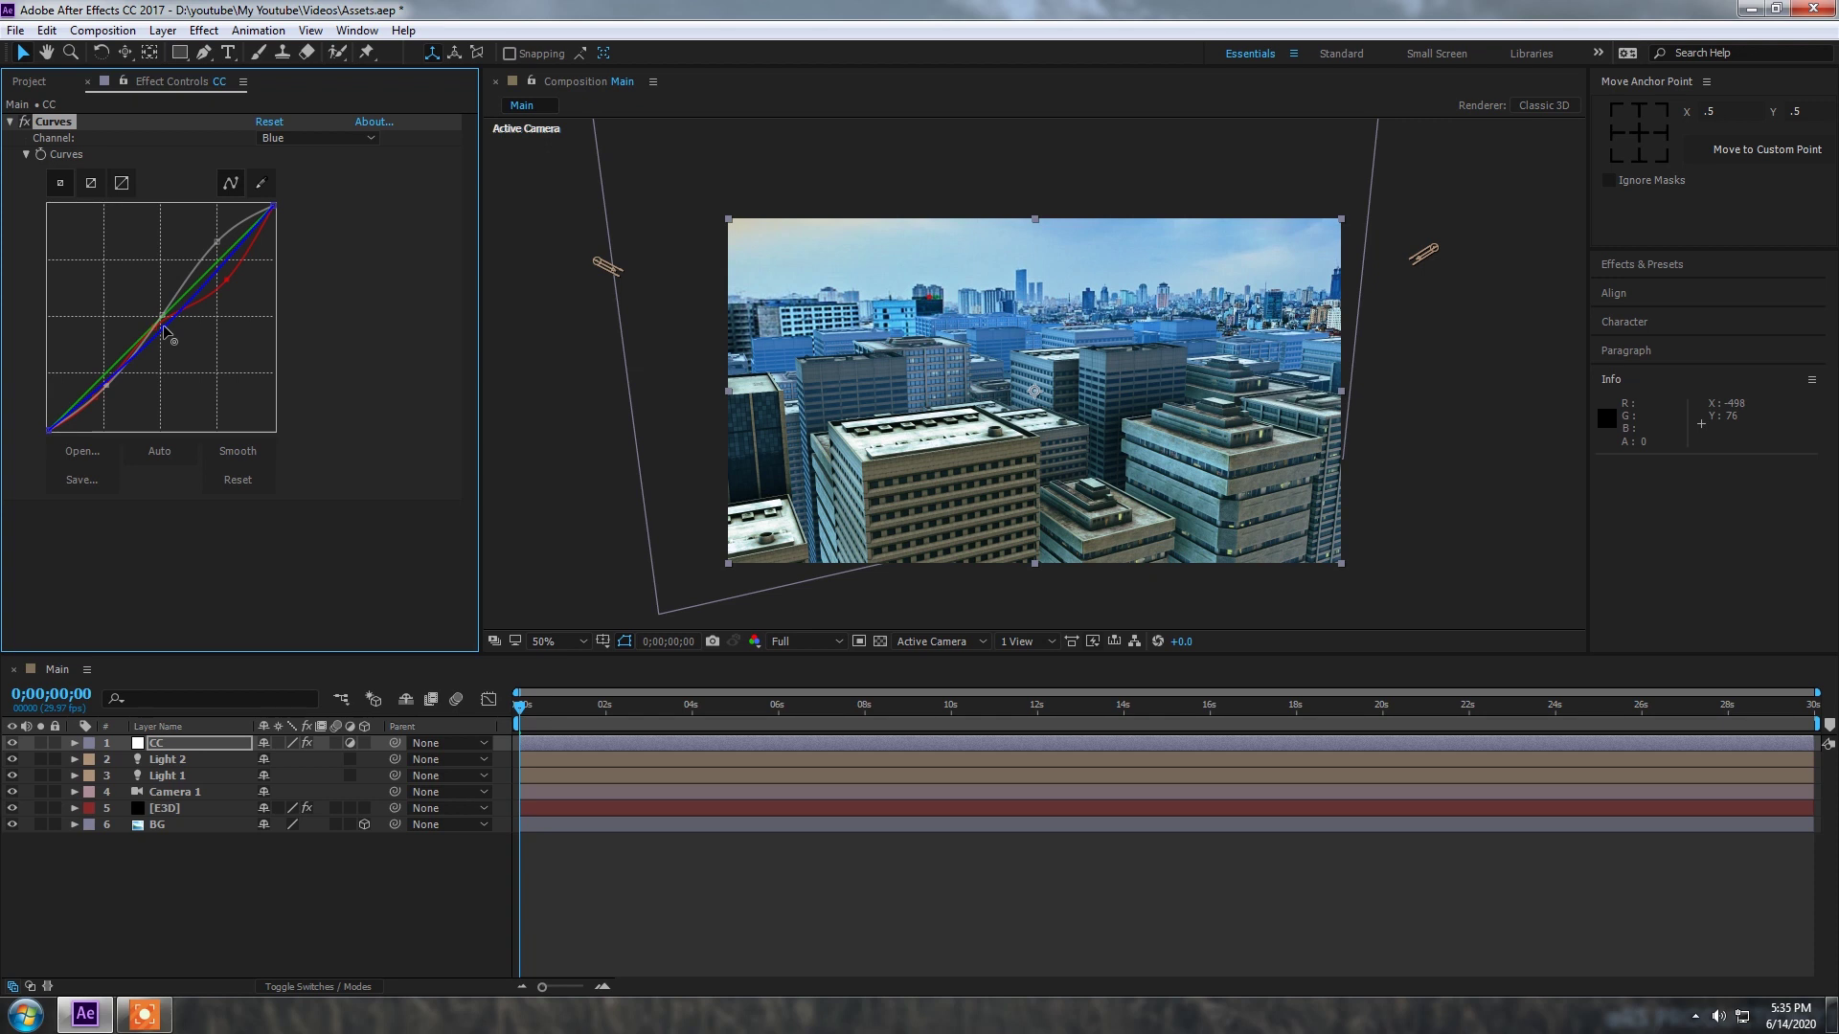
pyautogui.click(10, 123)
pyautogui.click(217, 899)
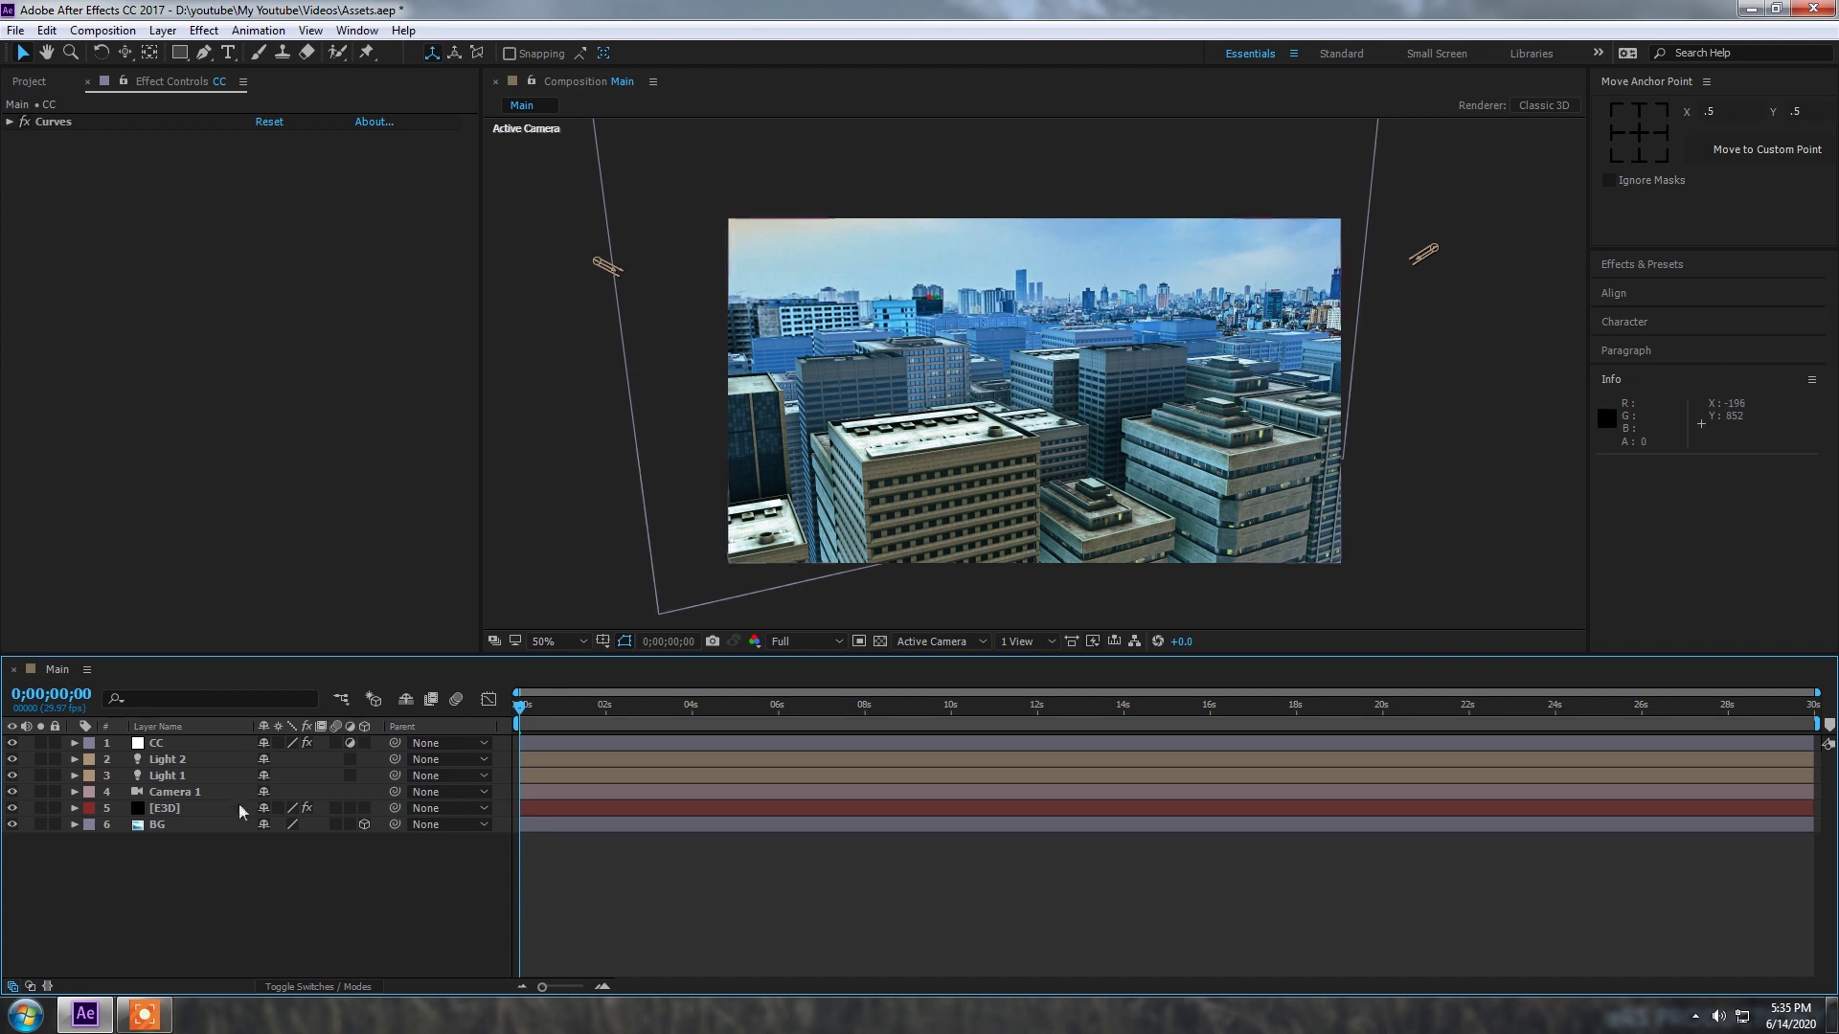
# Step: Enable depth of field in Camera 1's settings
pyautogui.doubleClick(161, 793)
pyautogui.click(927, 550)
pyautogui.click(1115, 712)
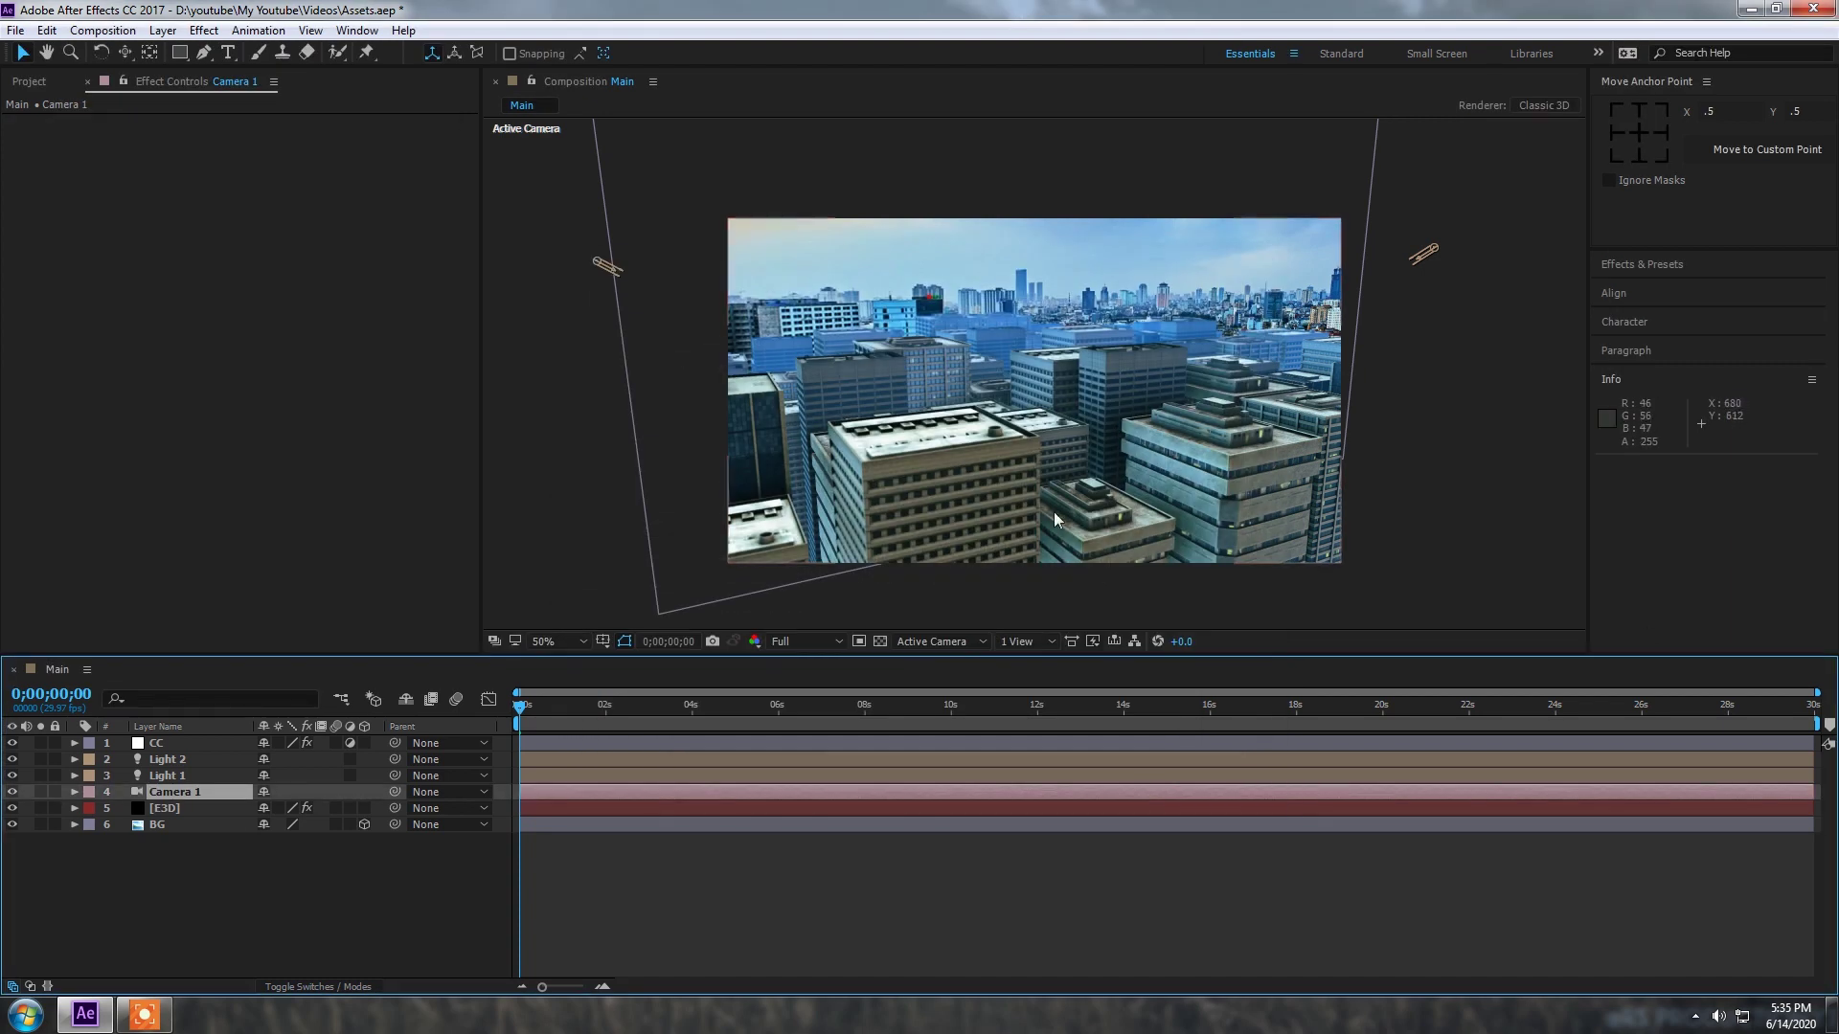
# Step: Show the composition in two horizontal views, with an enlarged Top view beside the Active Camera view
pyautogui.click(1037, 640)
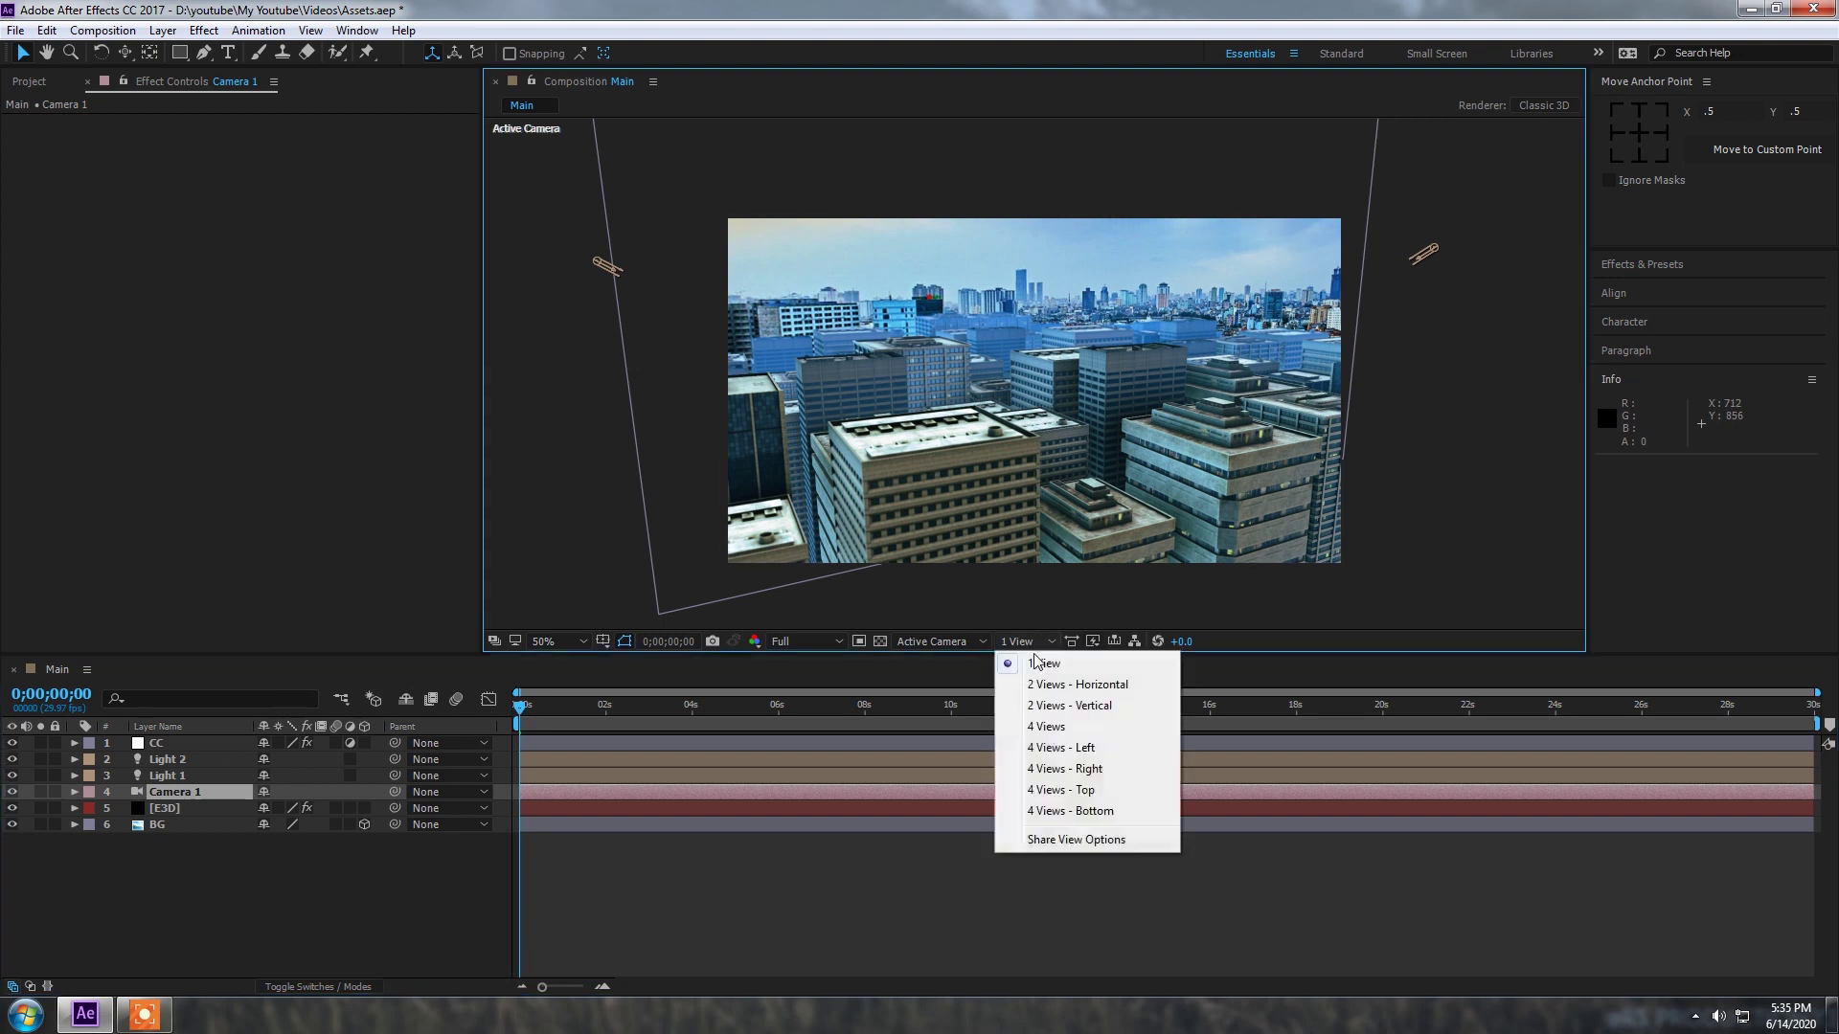
pyautogui.click(1062, 682)
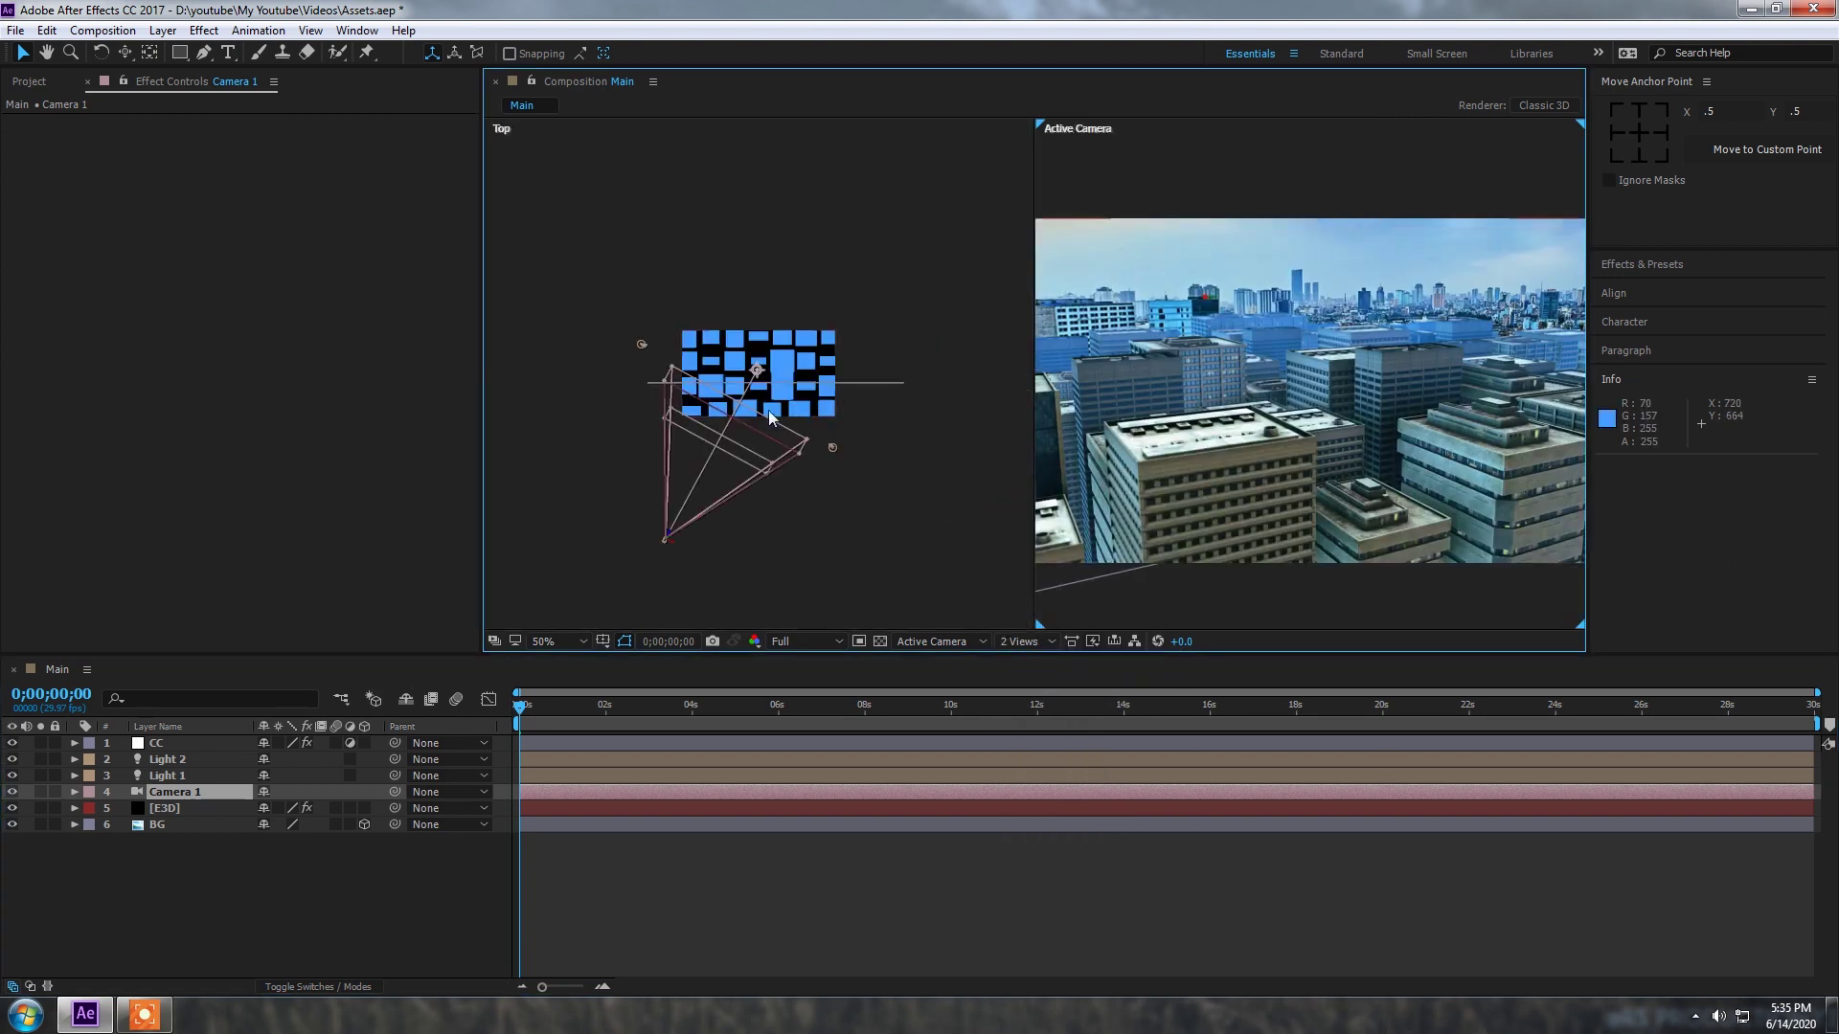
pyautogui.scroll(3, 1003, 381)
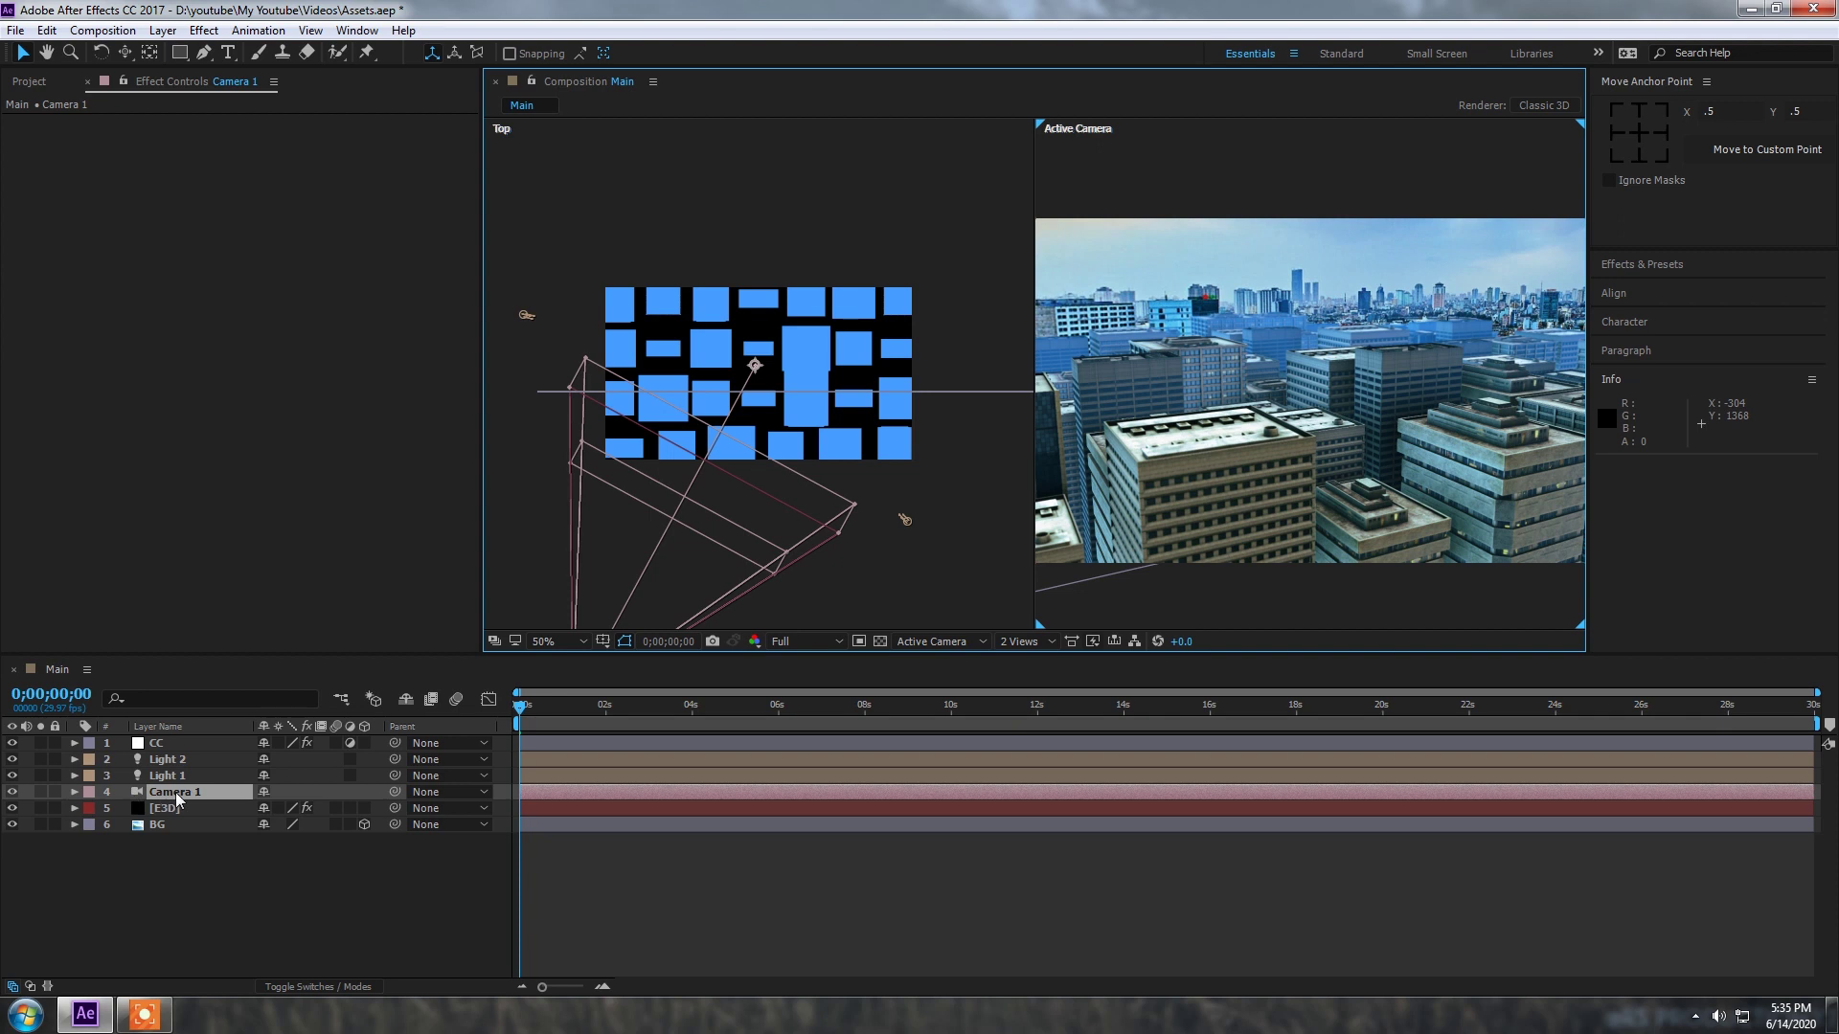
# Step: Set Camera 1's aperture to 100 pixels and its focus distance to about 897.7 pixels
pyautogui.click(74, 792)
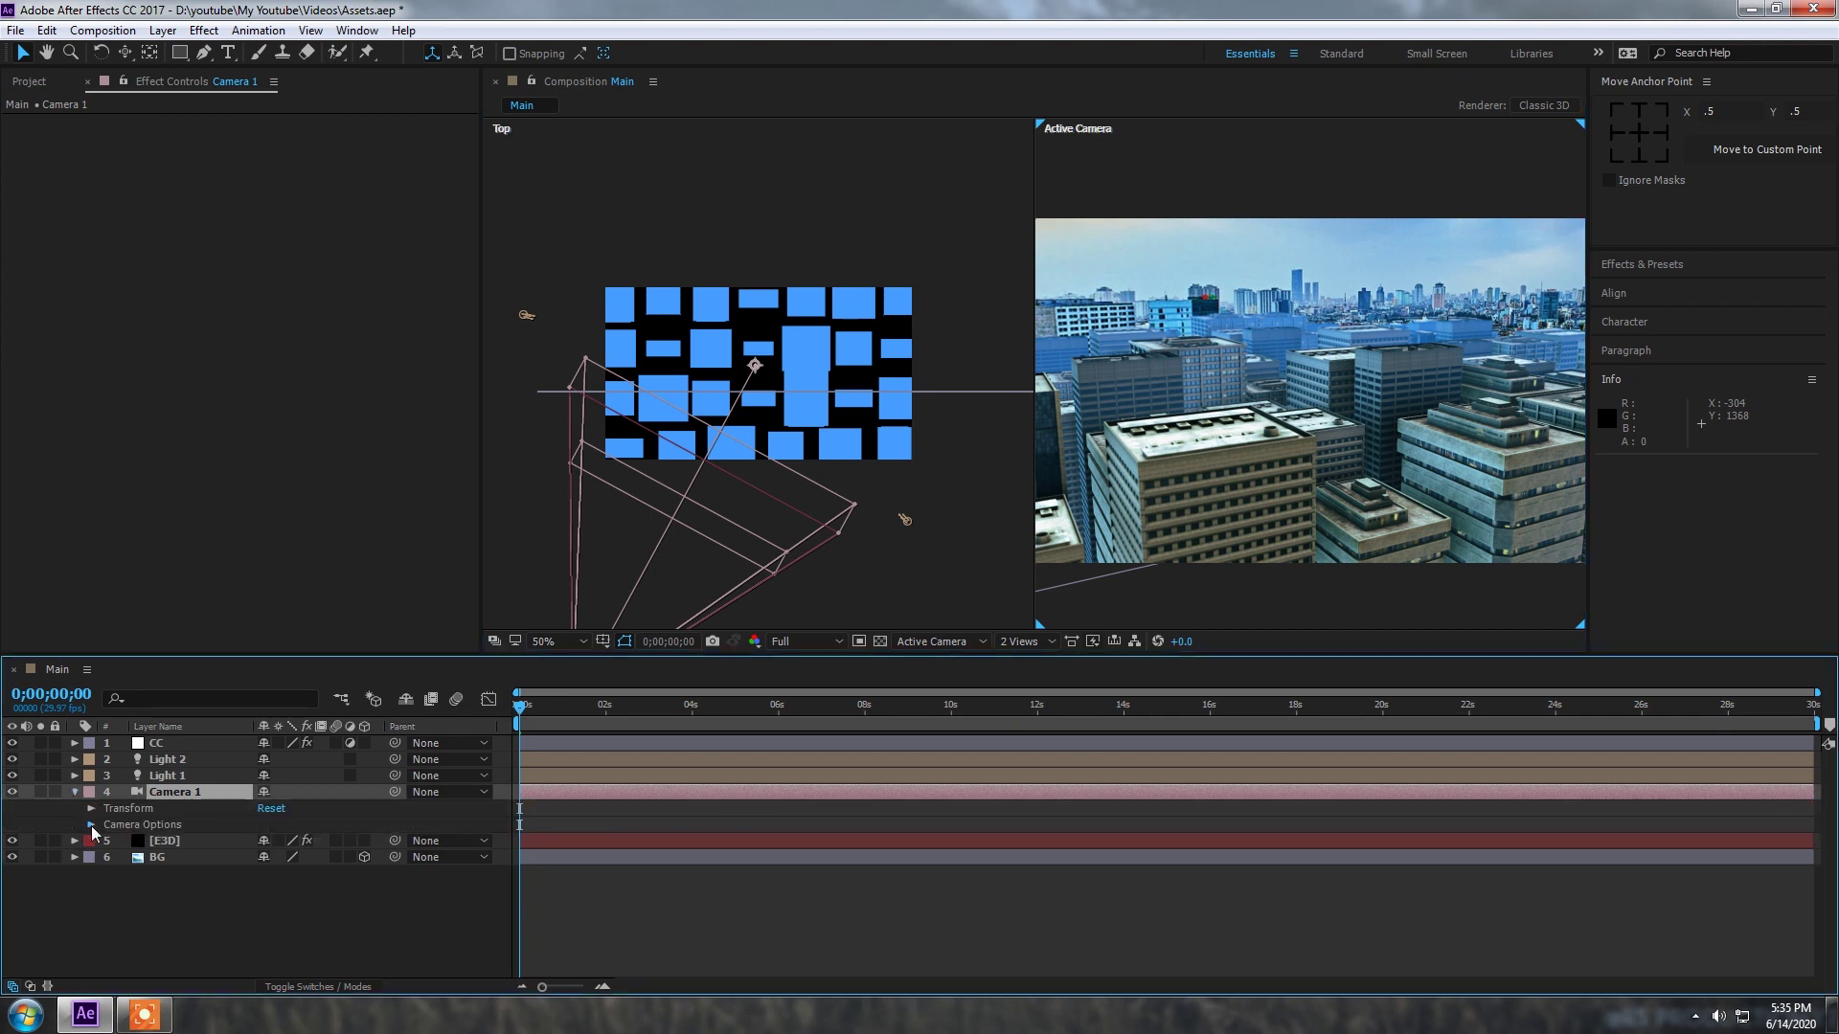
pyautogui.click(91, 824)
pyautogui.click(276, 822)
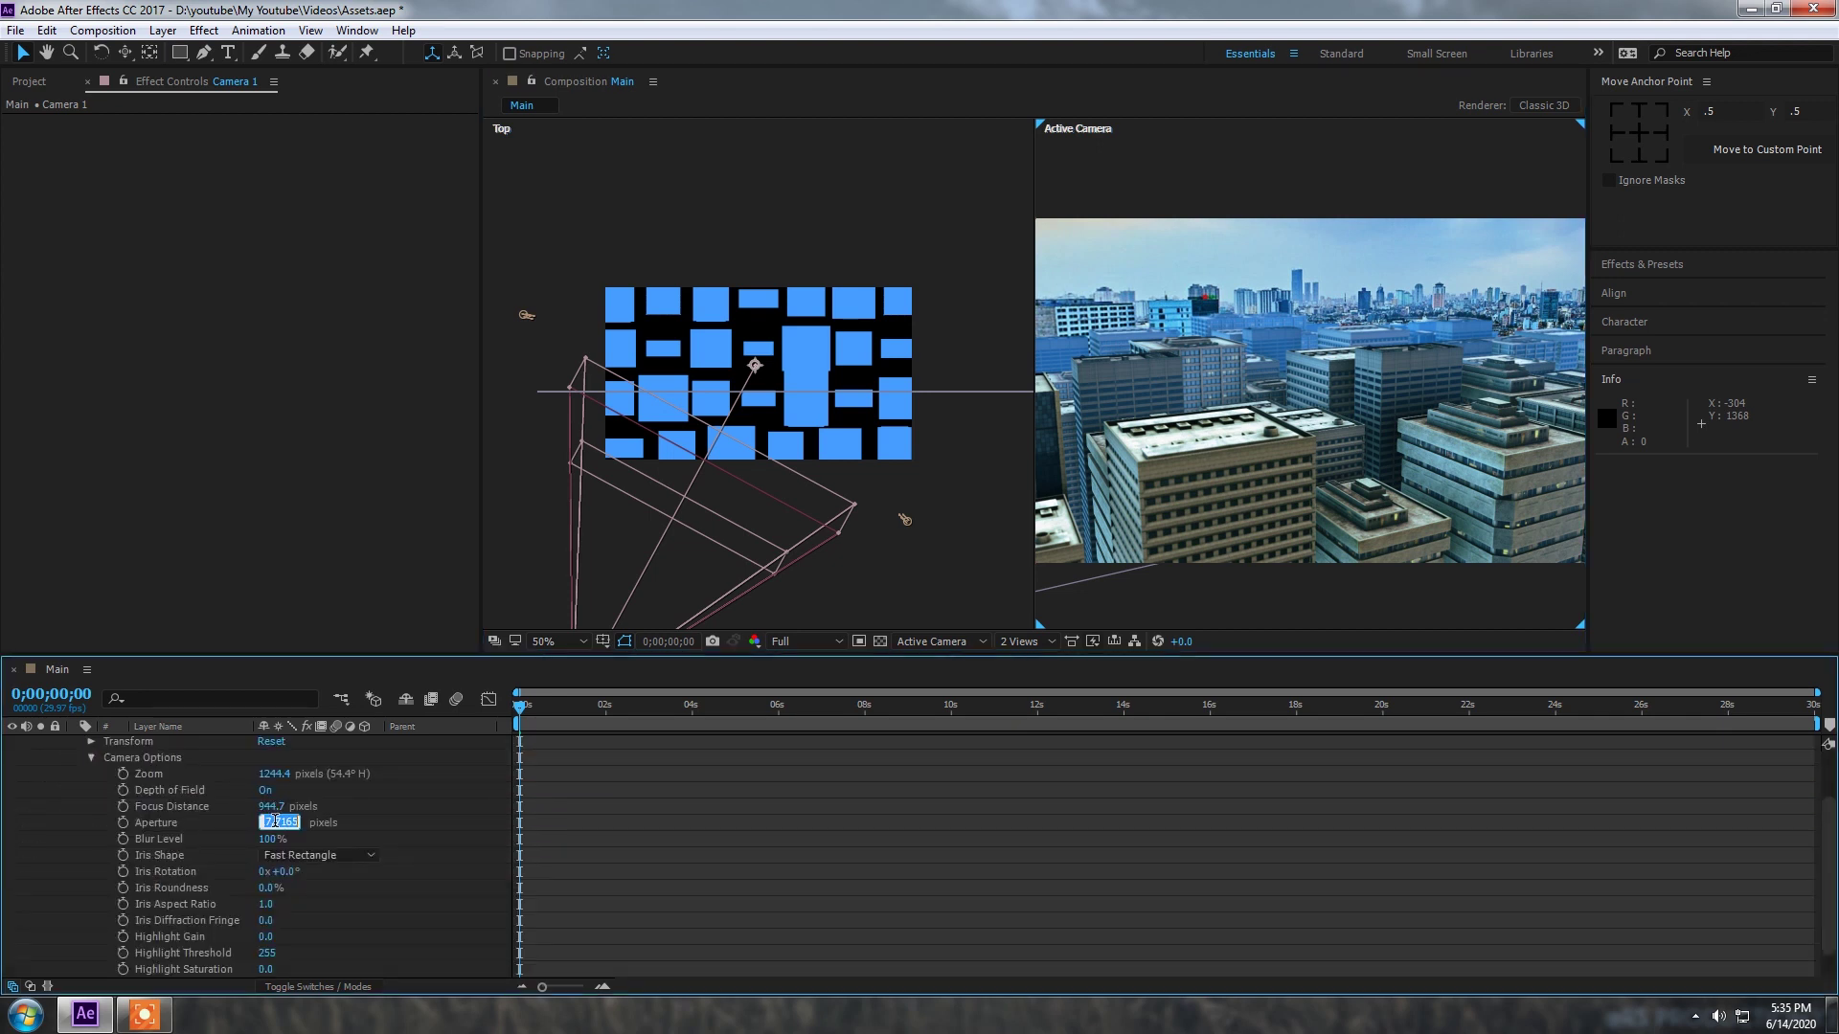
pyautogui.write('100')
pyautogui.press('Return')
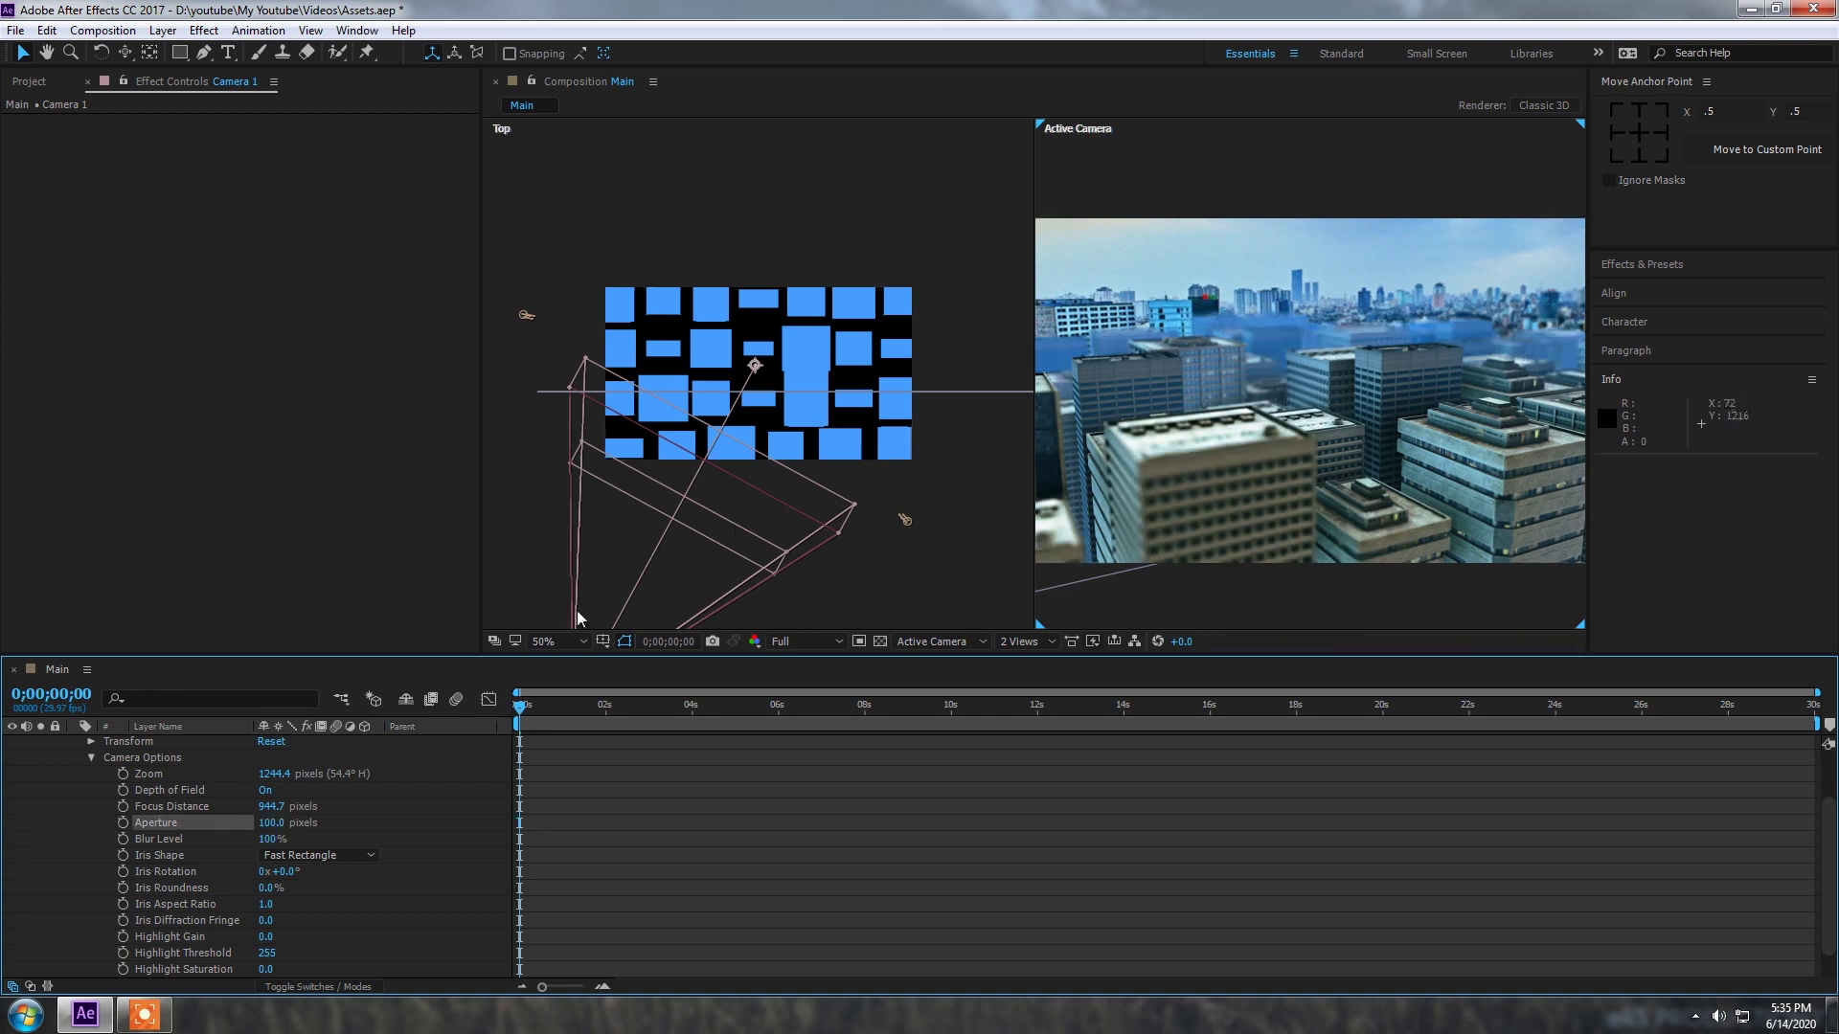
pyautogui.moveTo(272, 806); pyautogui.dragTo(349, 812)
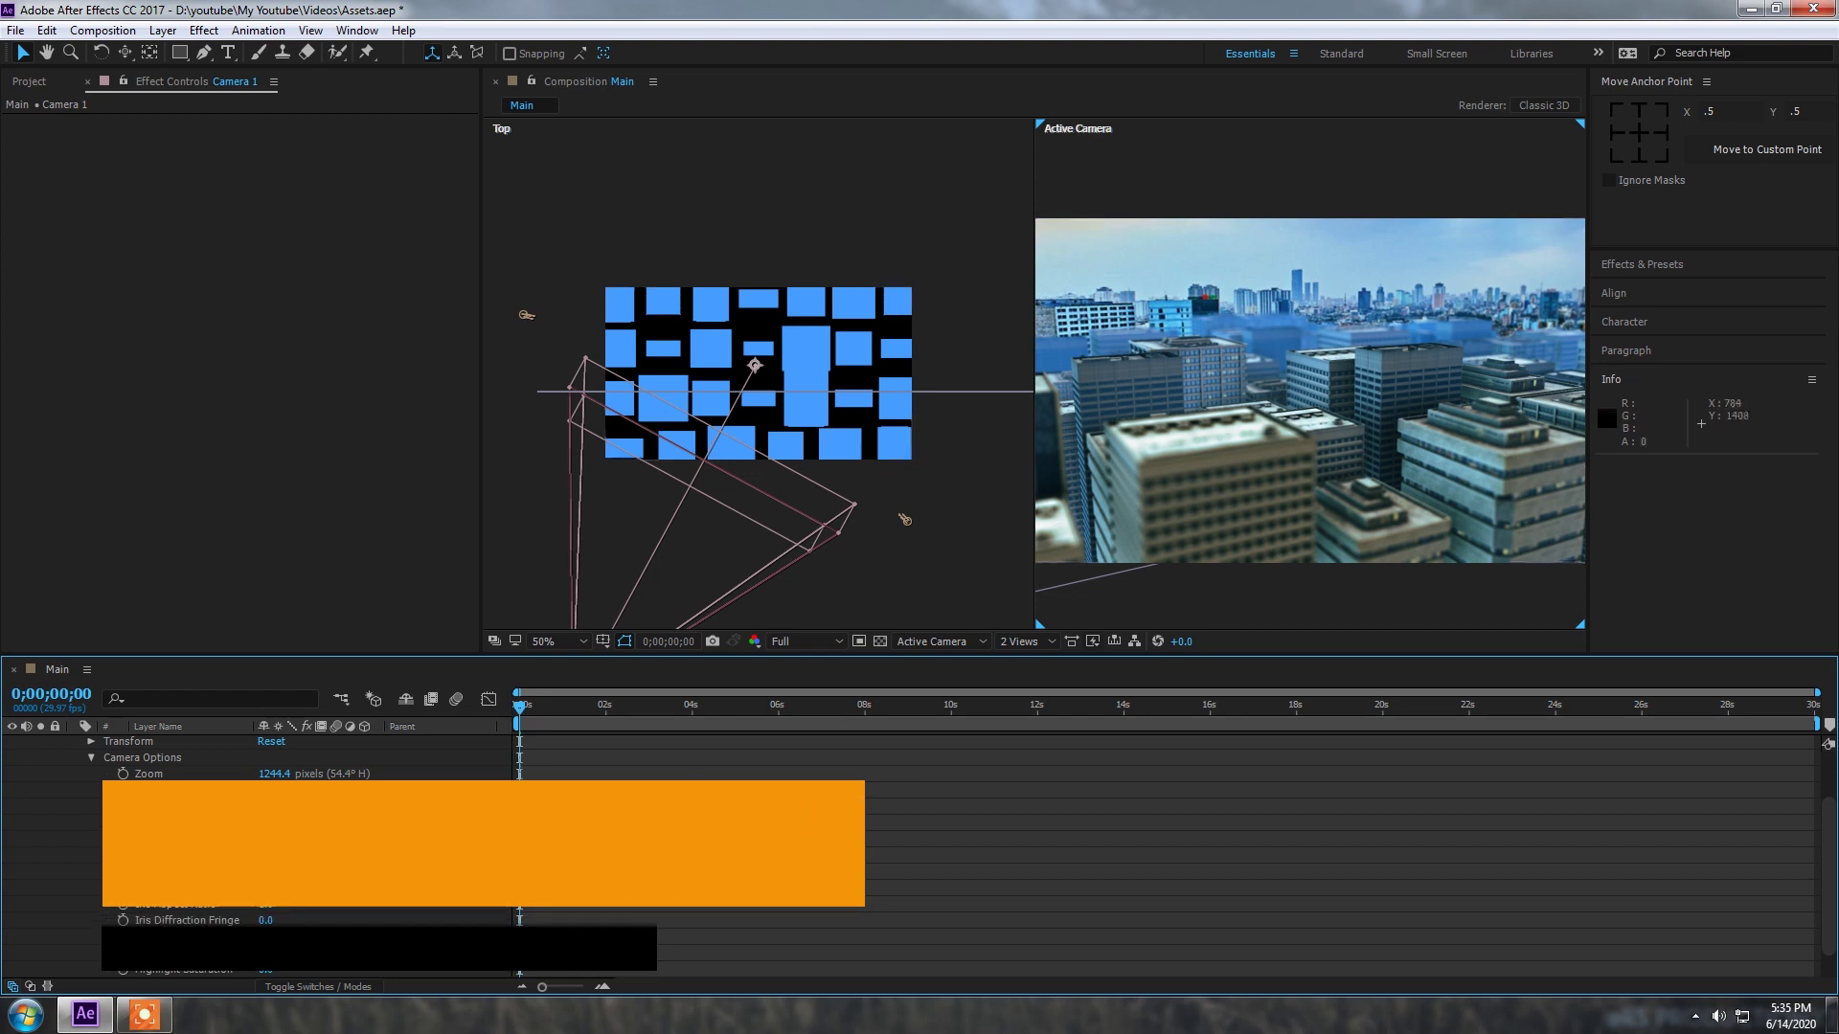
pyautogui.moveTo(274, 806); pyautogui.dragTo(103, 849)
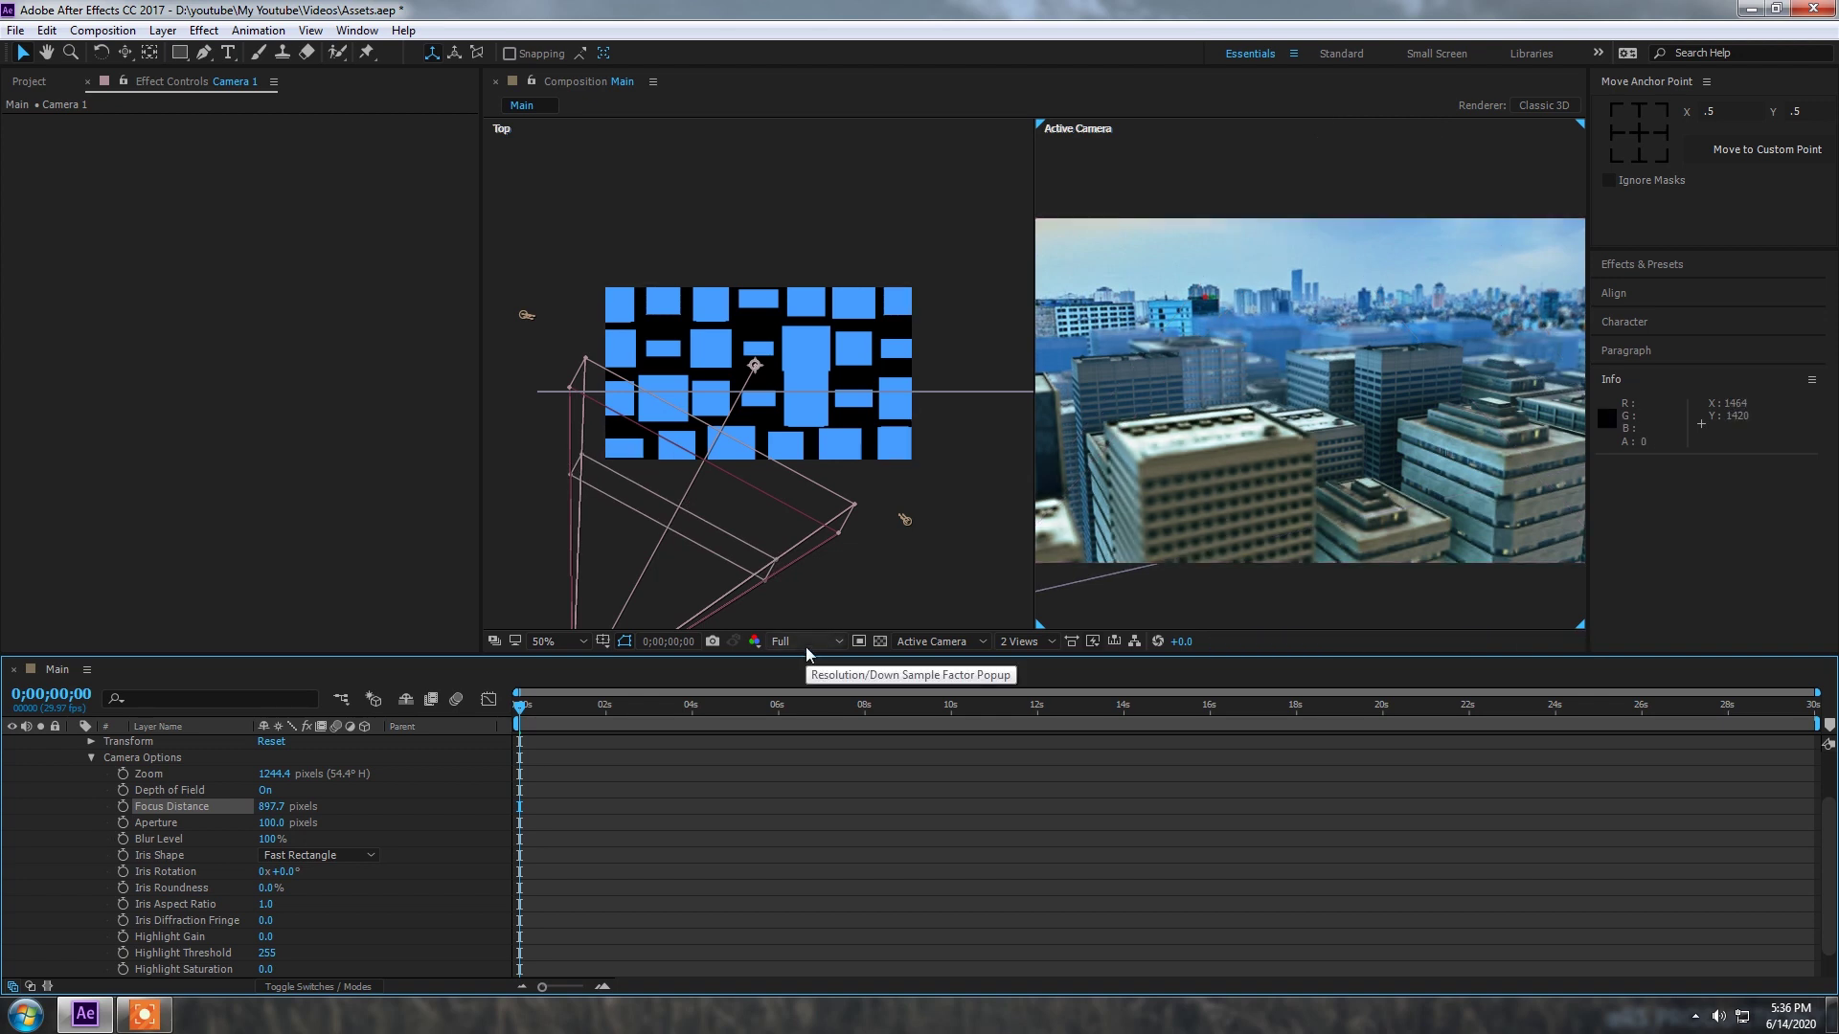
# Step: Set Camera 1's focus distance to about 636.7 pixels and its aperture to 25 pixels
pyautogui.moveTo(269, 814); pyautogui.dragTo(182, 807)
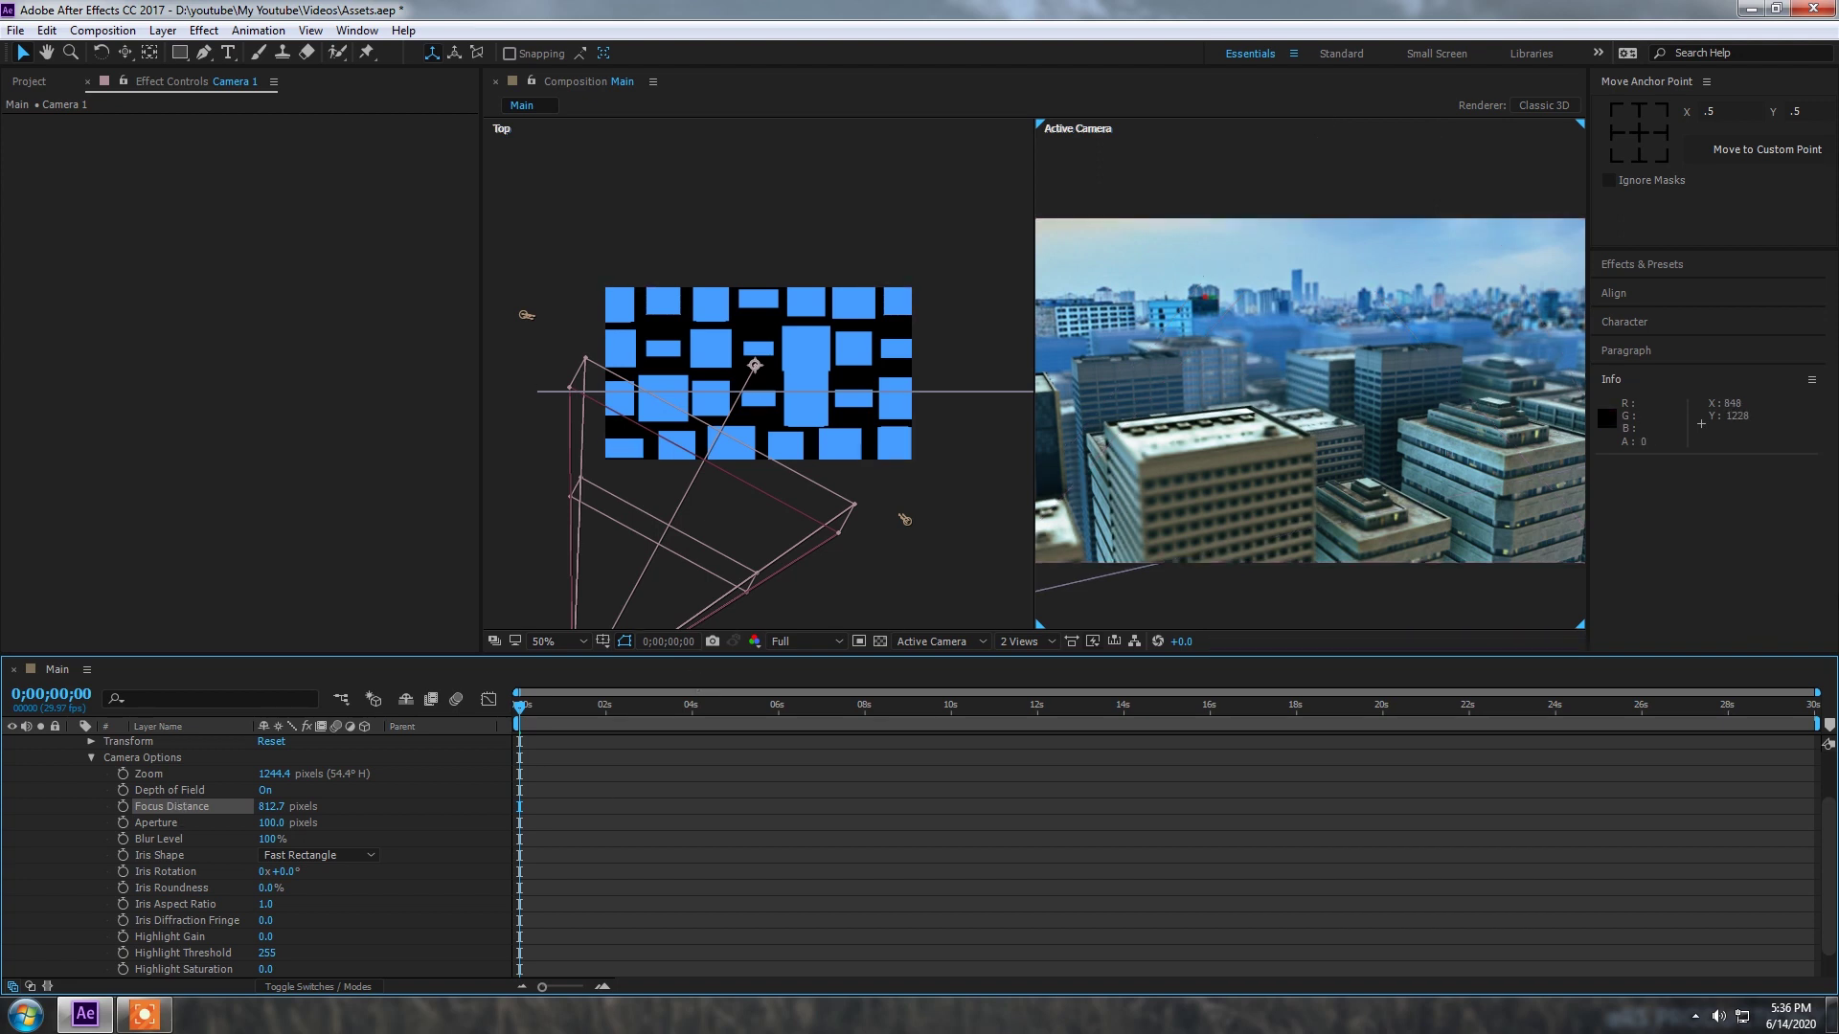
pyautogui.moveTo(272, 814); pyautogui.dragTo(57, 812)
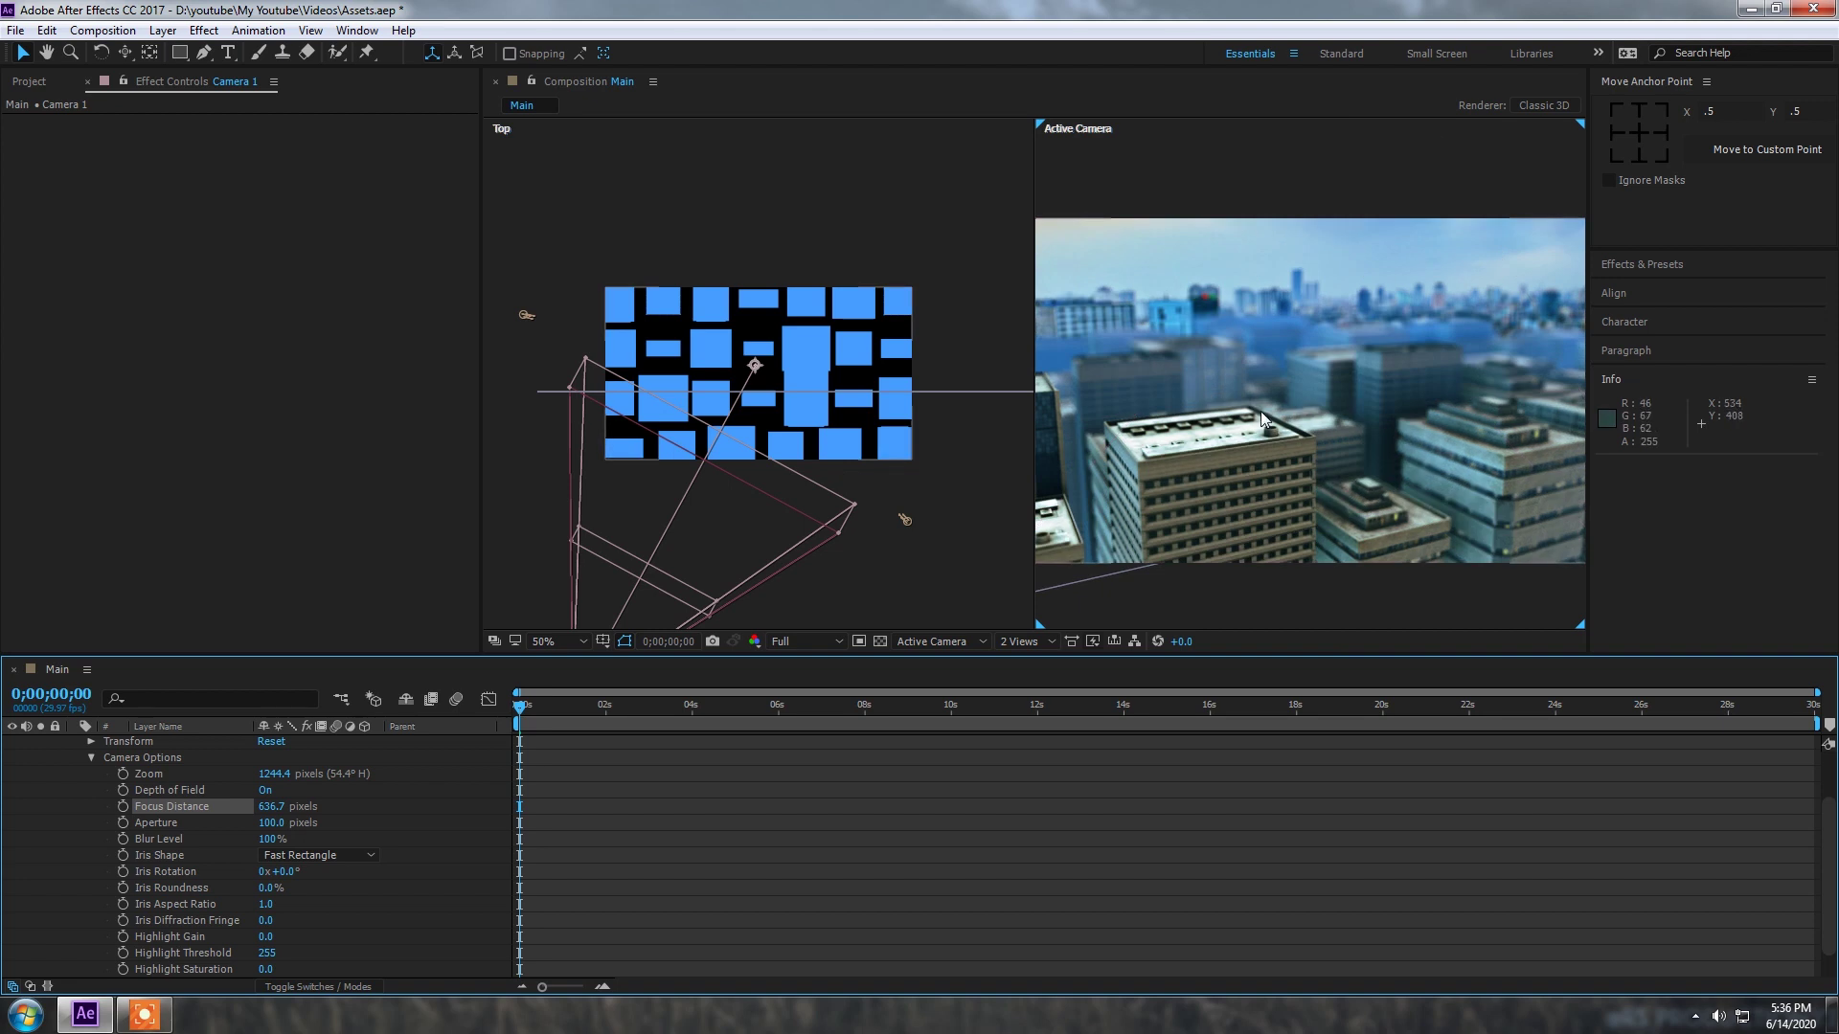
pyautogui.click(271, 822)
pyautogui.write('50')
pyautogui.press('Return')
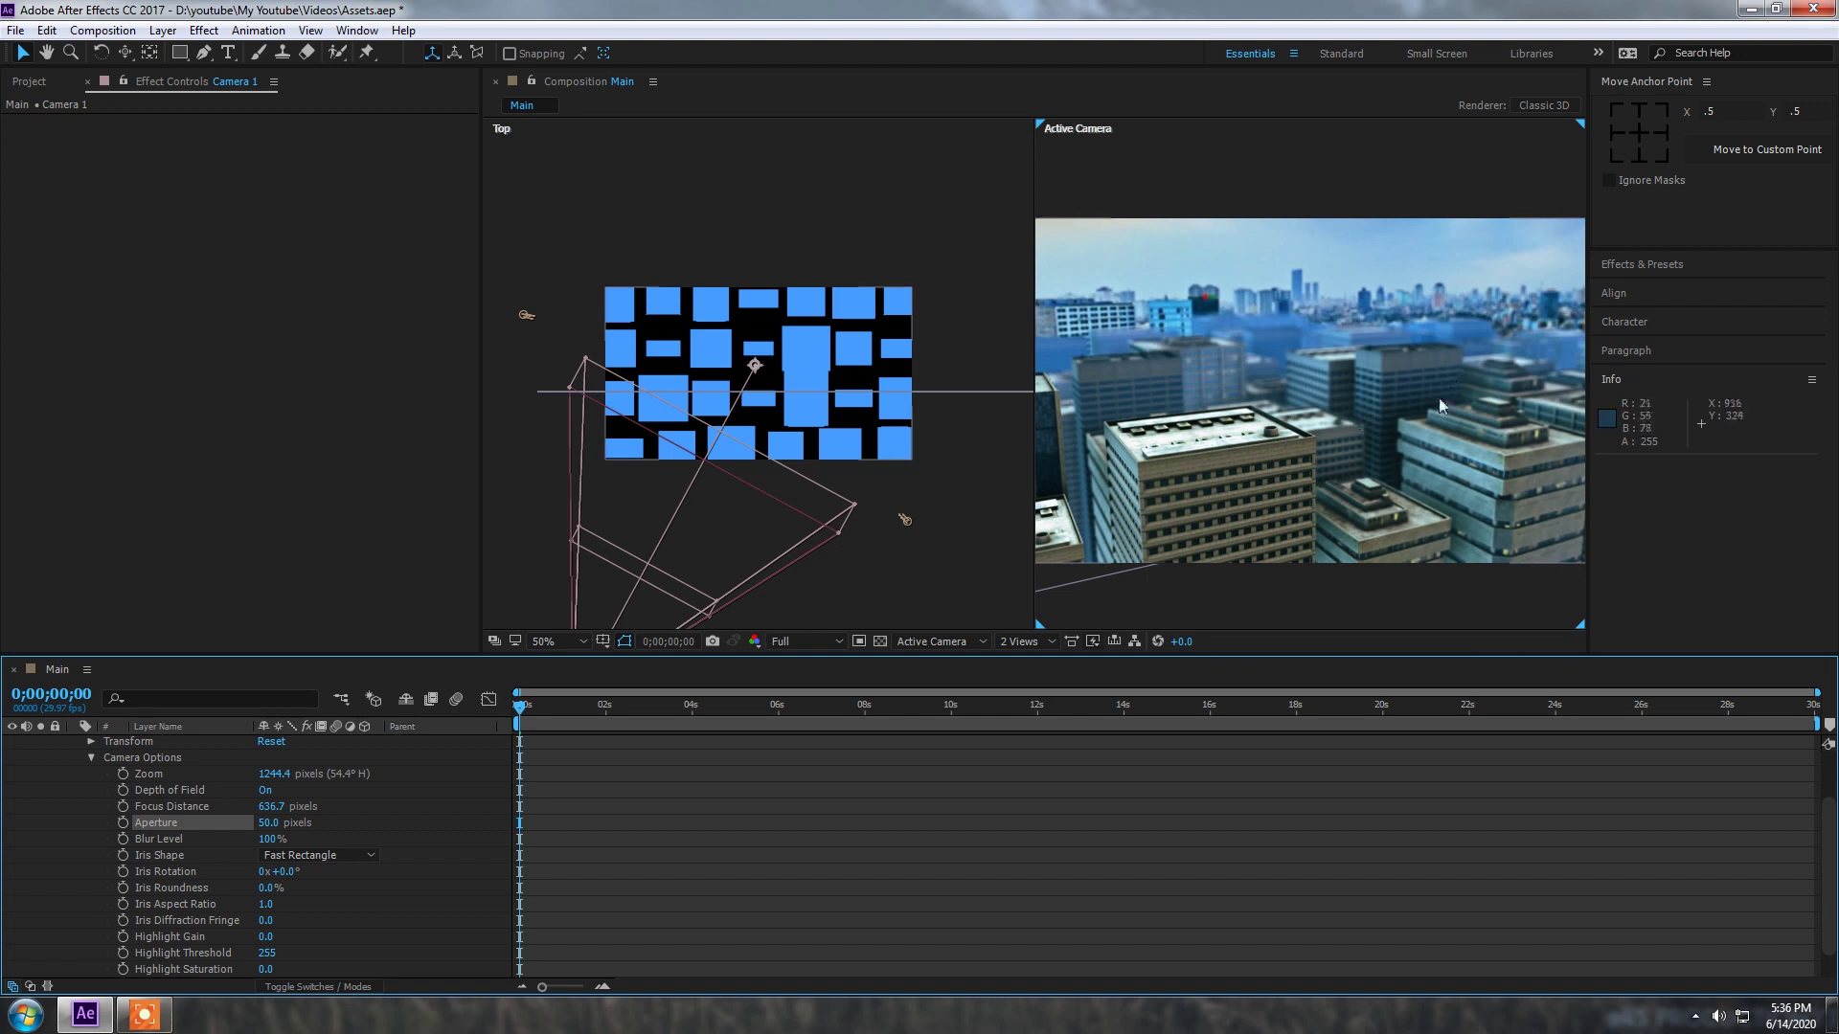
pyautogui.click(270, 822)
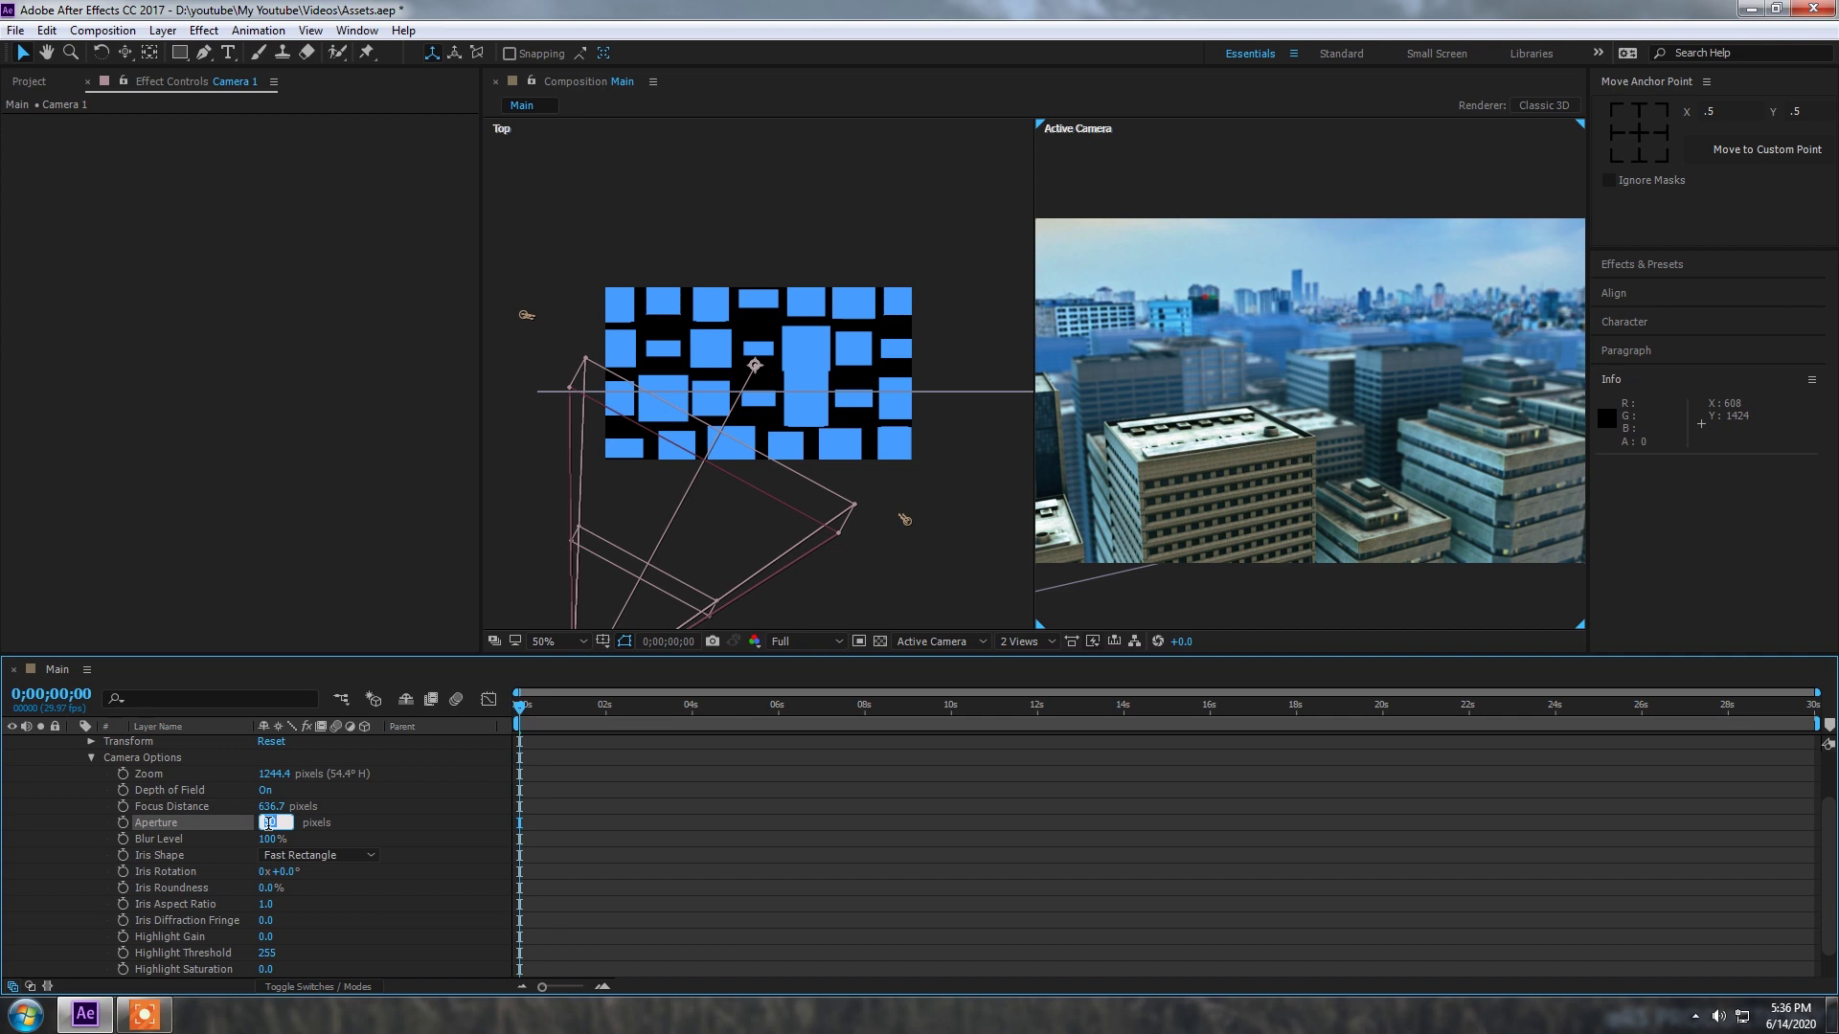
pyautogui.write('25')
pyautogui.press('Return')
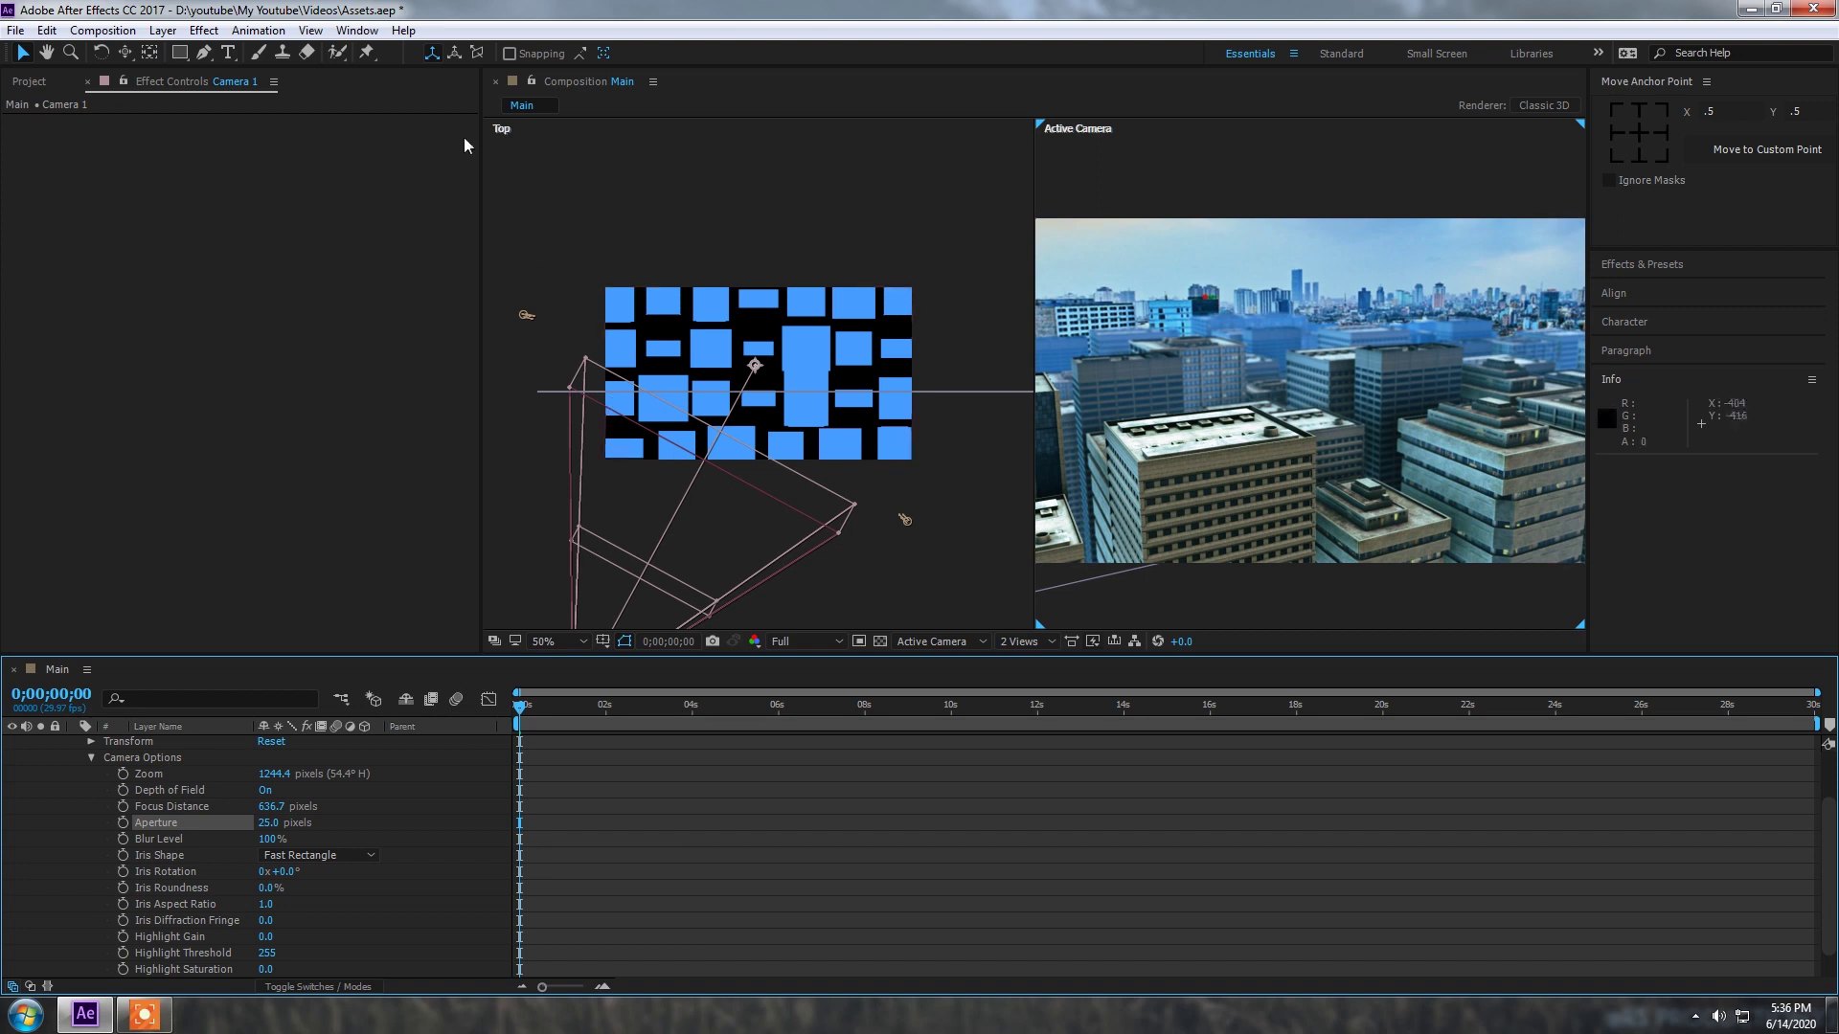
# Step: Collapse Camera 1's properties, select the BG layer and return the composition to a single Active Camera view
pyautogui.click(29, 82)
pyautogui.scroll(3, 110, 838)
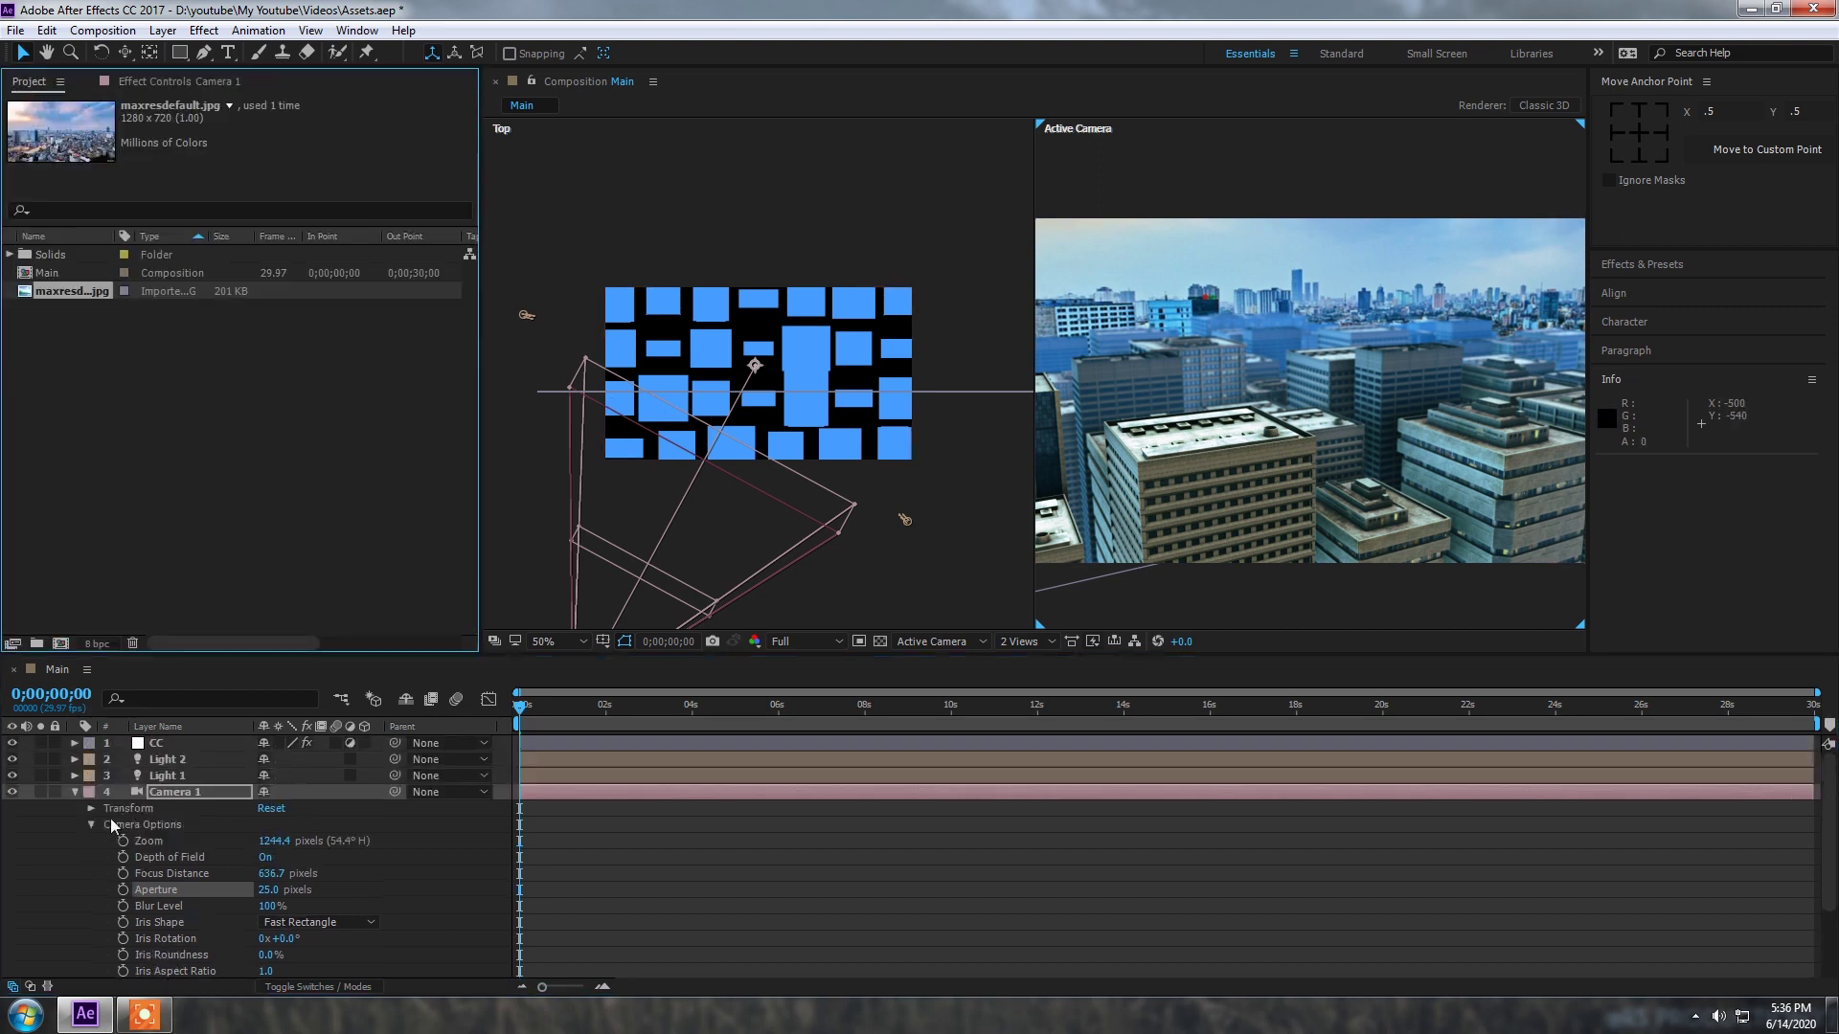
pyautogui.click(74, 792)
pyautogui.click(168, 823)
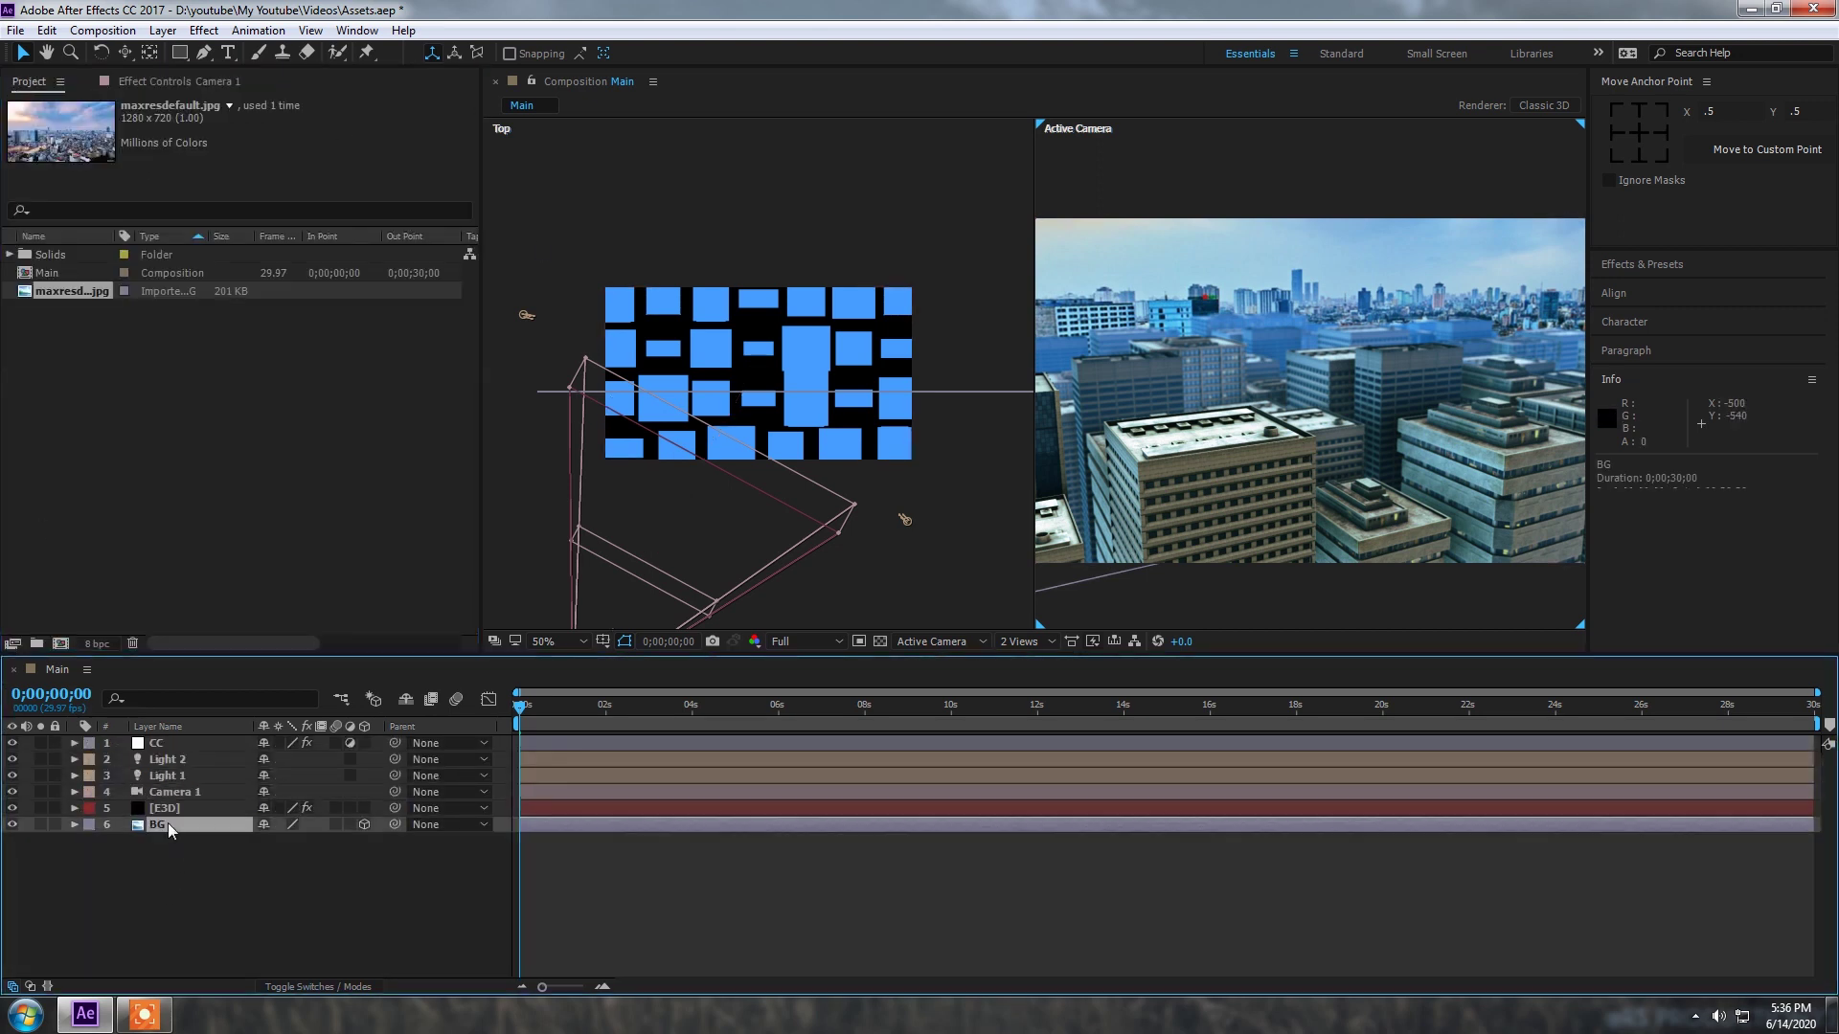
pyautogui.scroll(-1, 1262, 423)
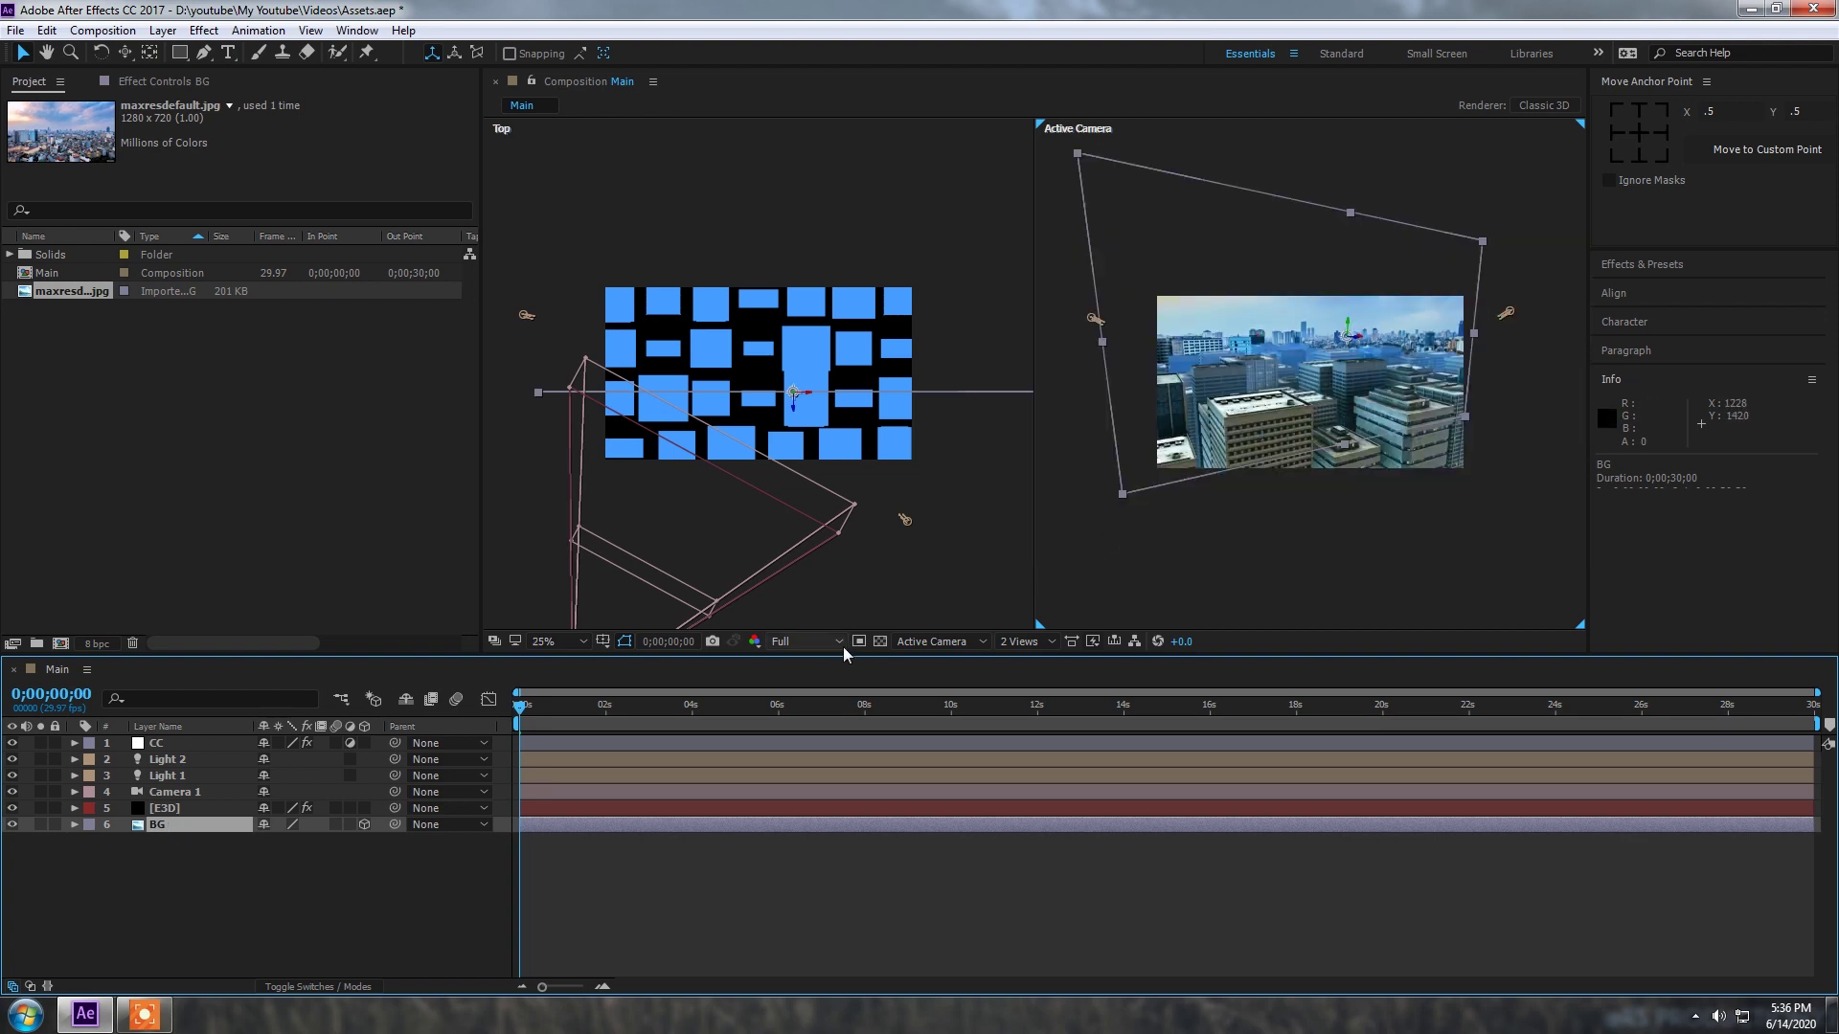
pyautogui.click(1031, 648)
pyautogui.click(1054, 661)
pyautogui.scroll(1, 1178, 378)
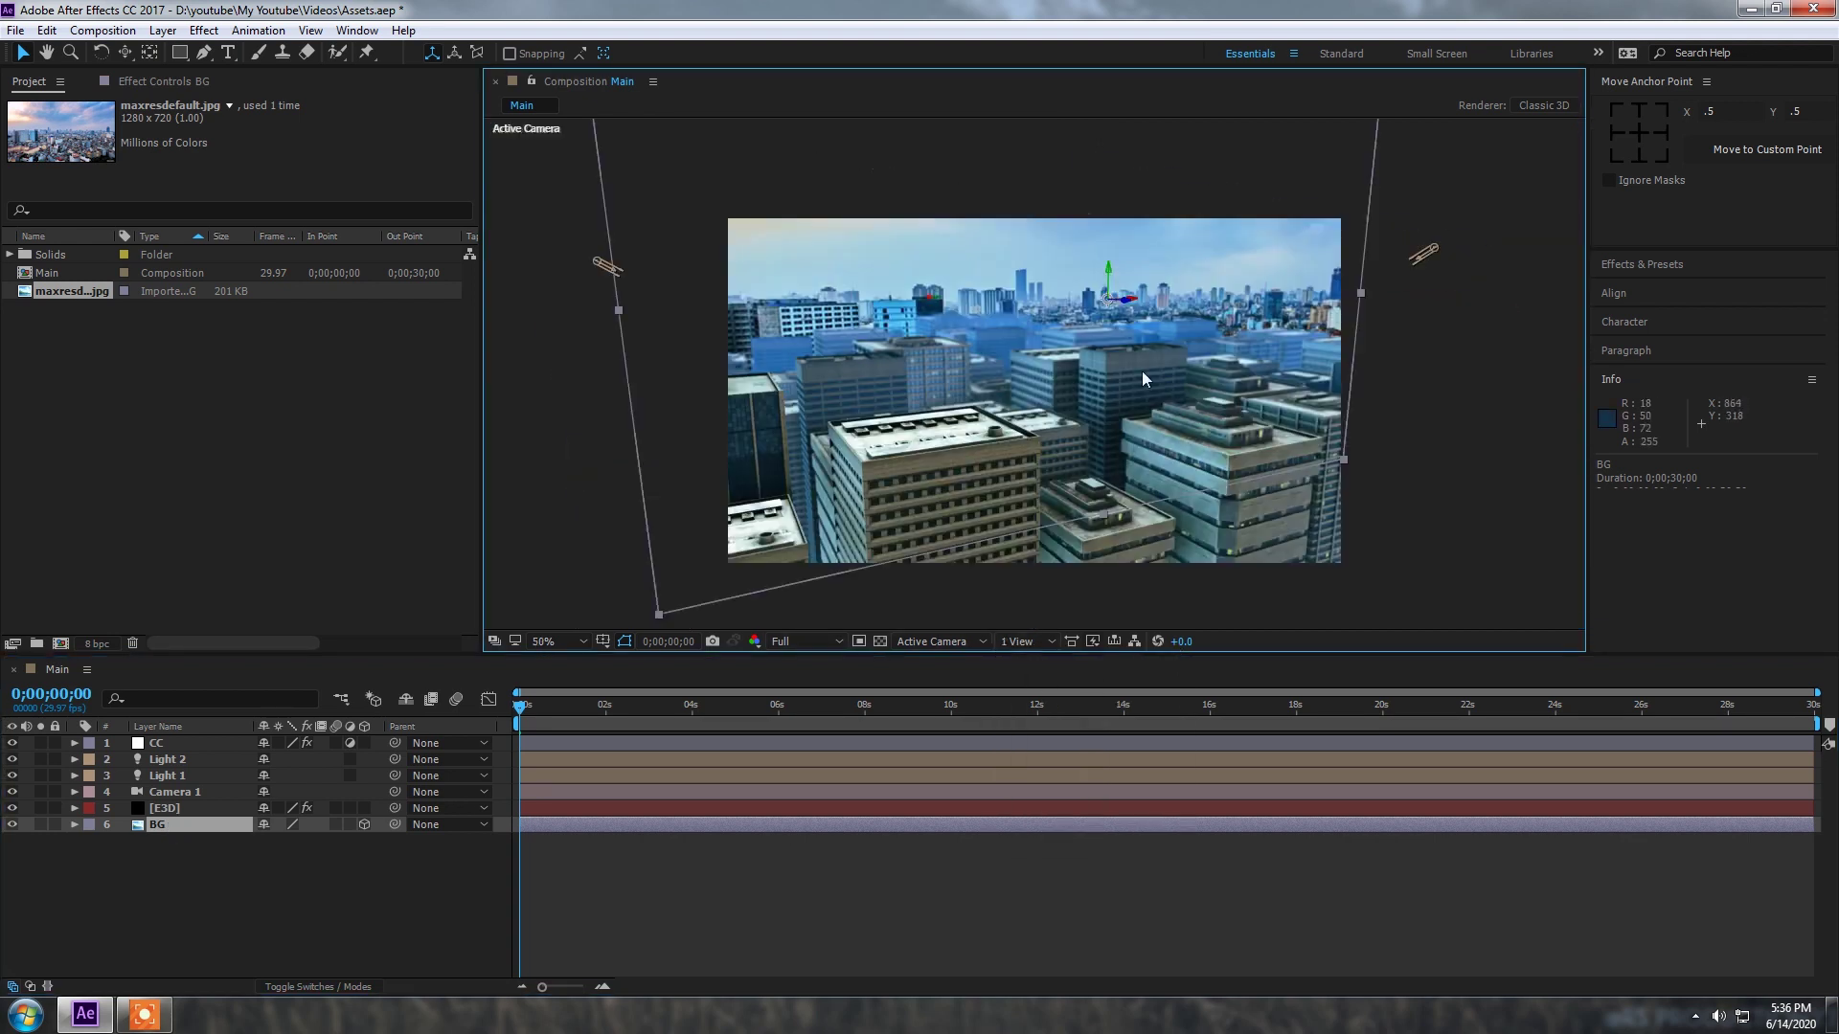
# Step: Apply the Lumetri Color effect to the BG layer
pyautogui.hotkey('ctrl', 'space')
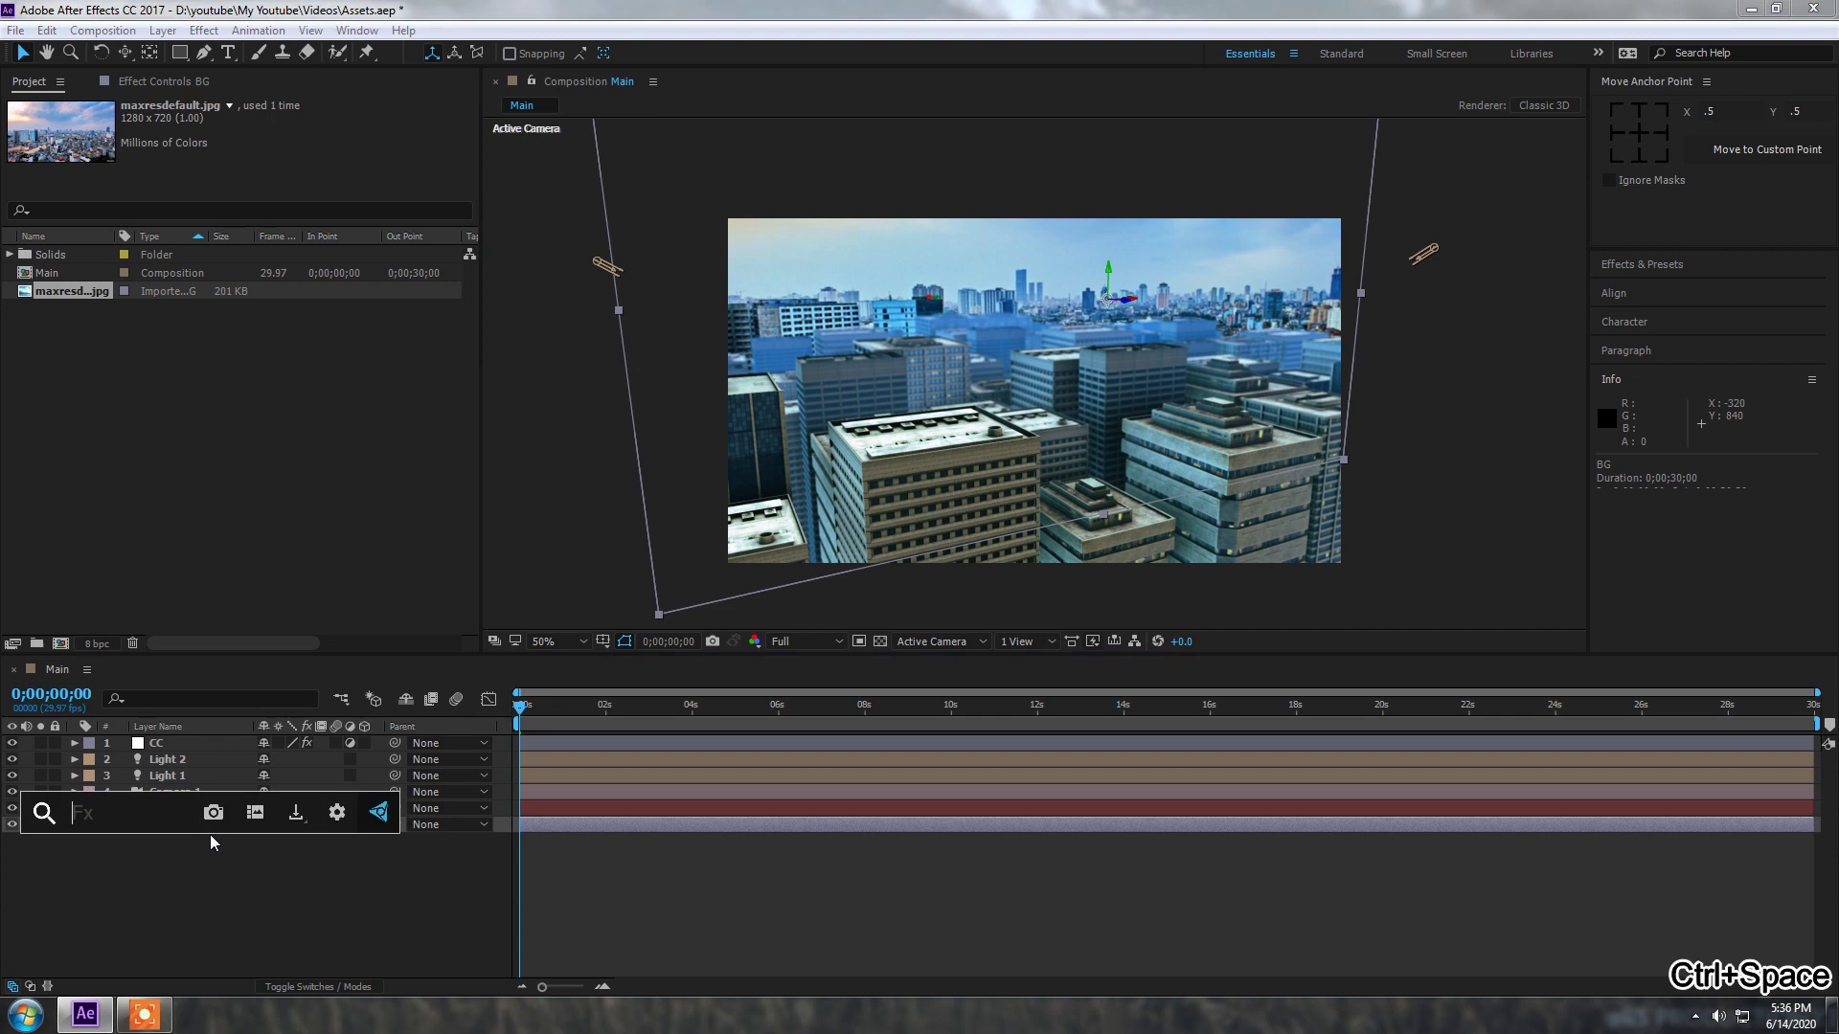
pyautogui.write('lume')
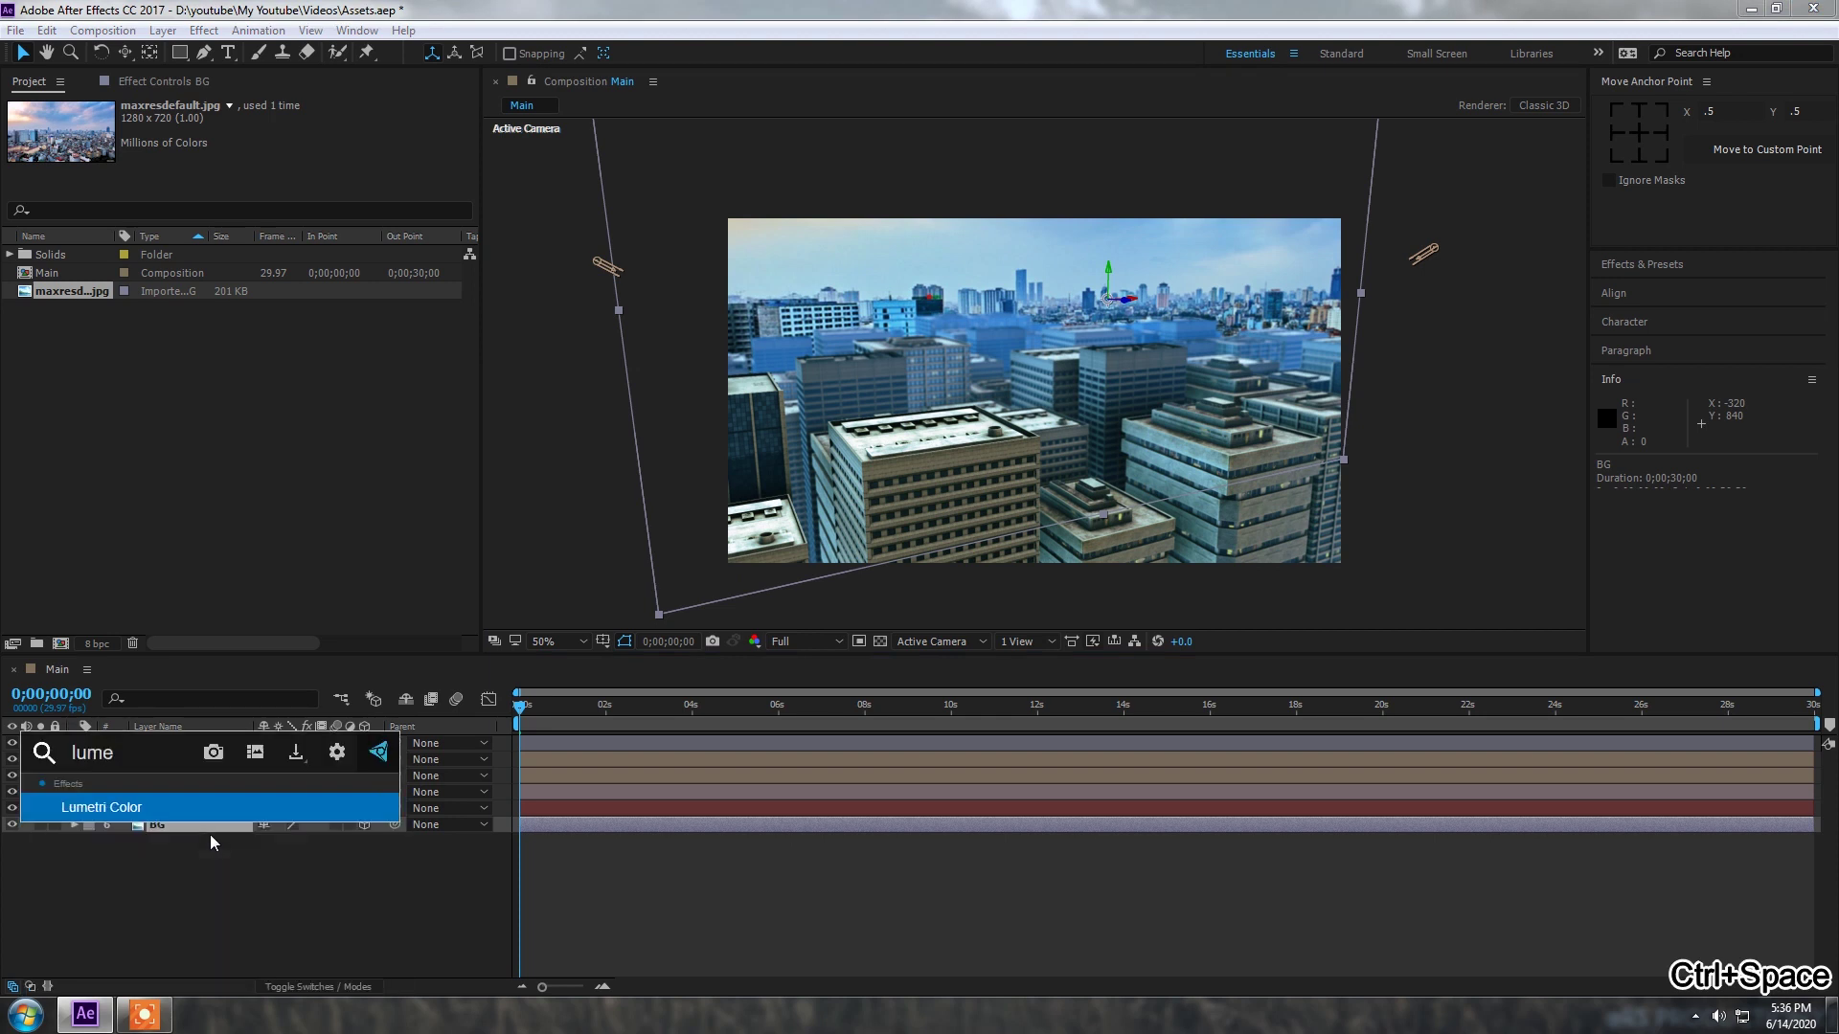
pyautogui.press('Return')
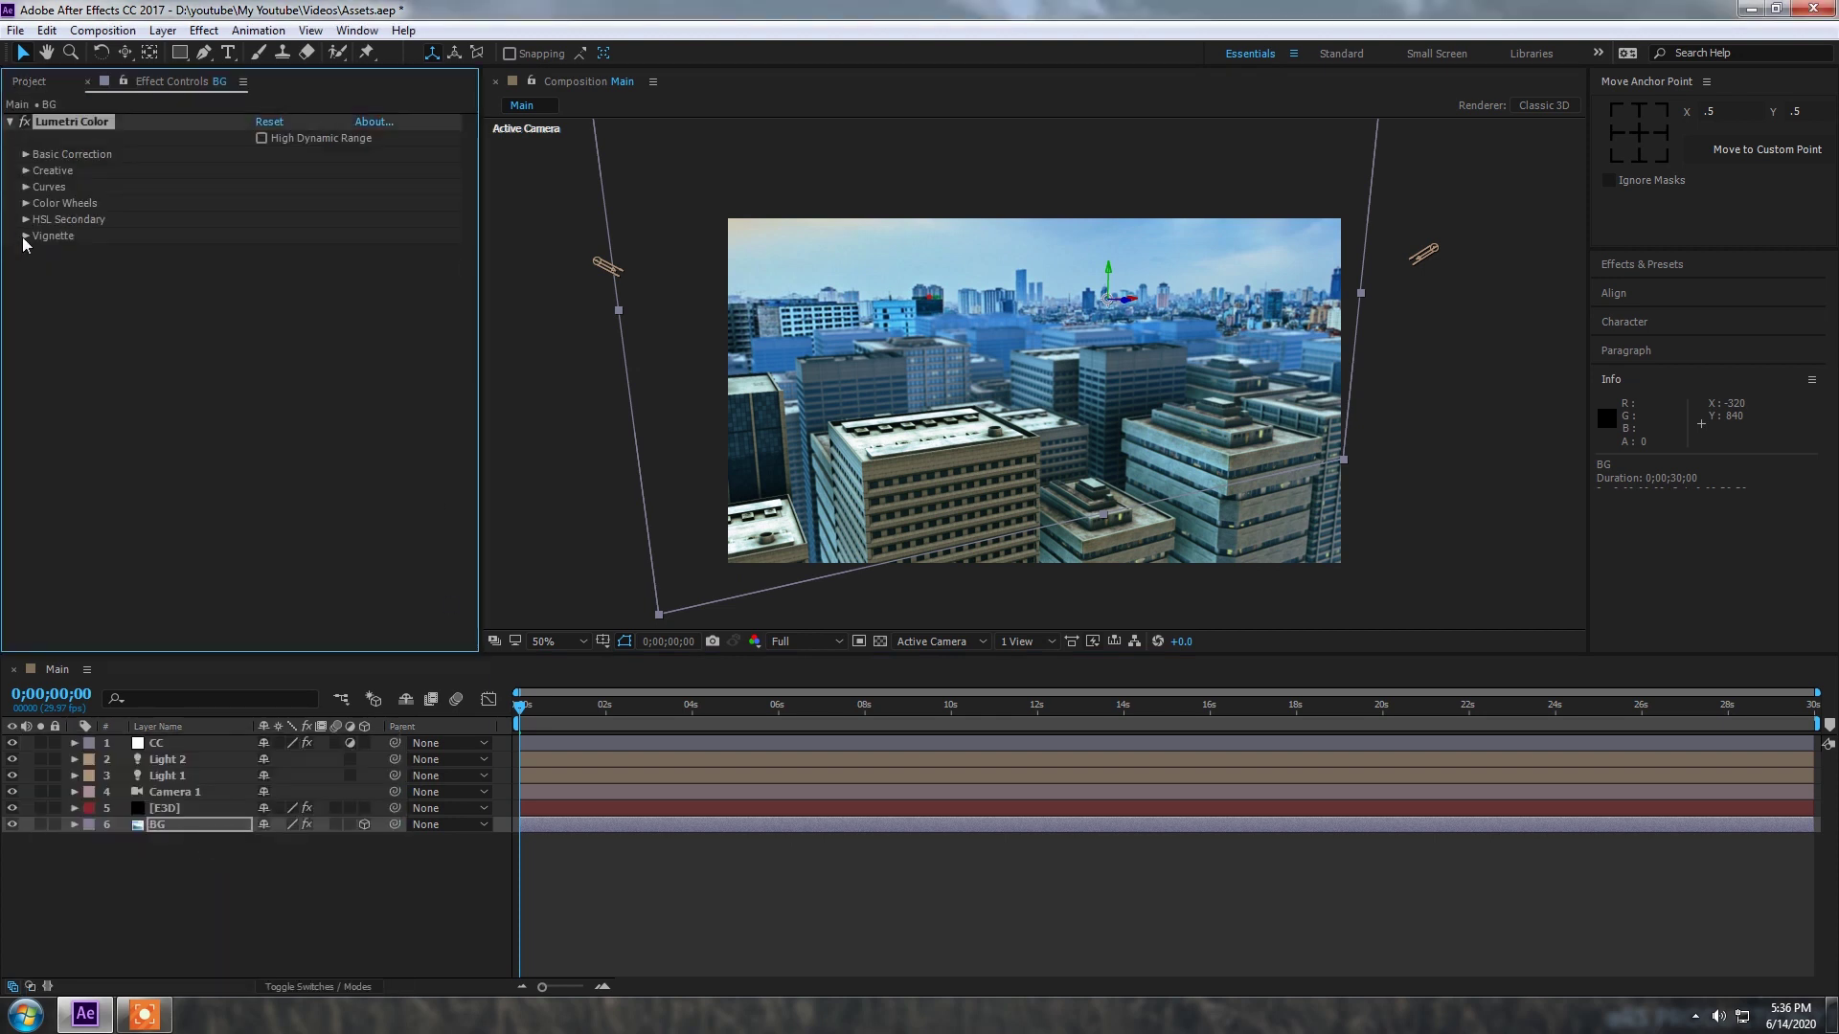
# Step: In the BG layer's Lumetri Creative settings, set Faded Film to 71 and shift the shadow tint slightly toward cyan
pyautogui.click(25, 154)
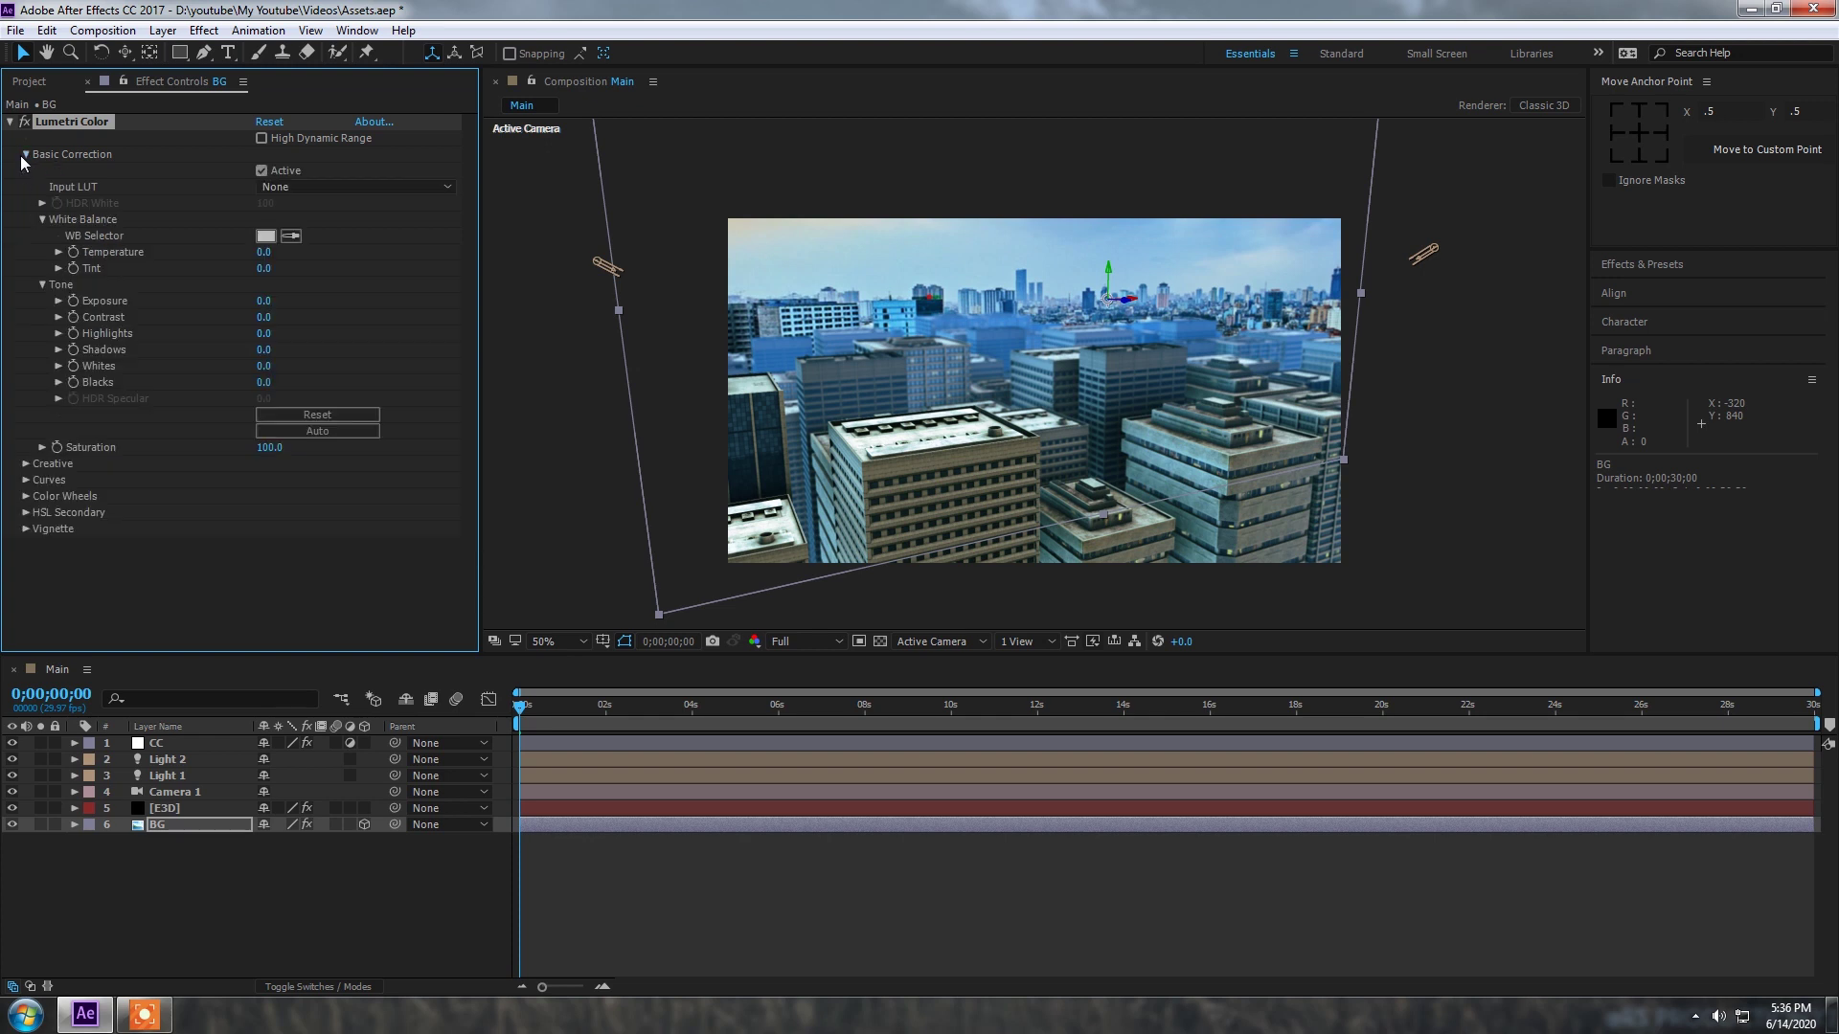
pyautogui.click(25, 155)
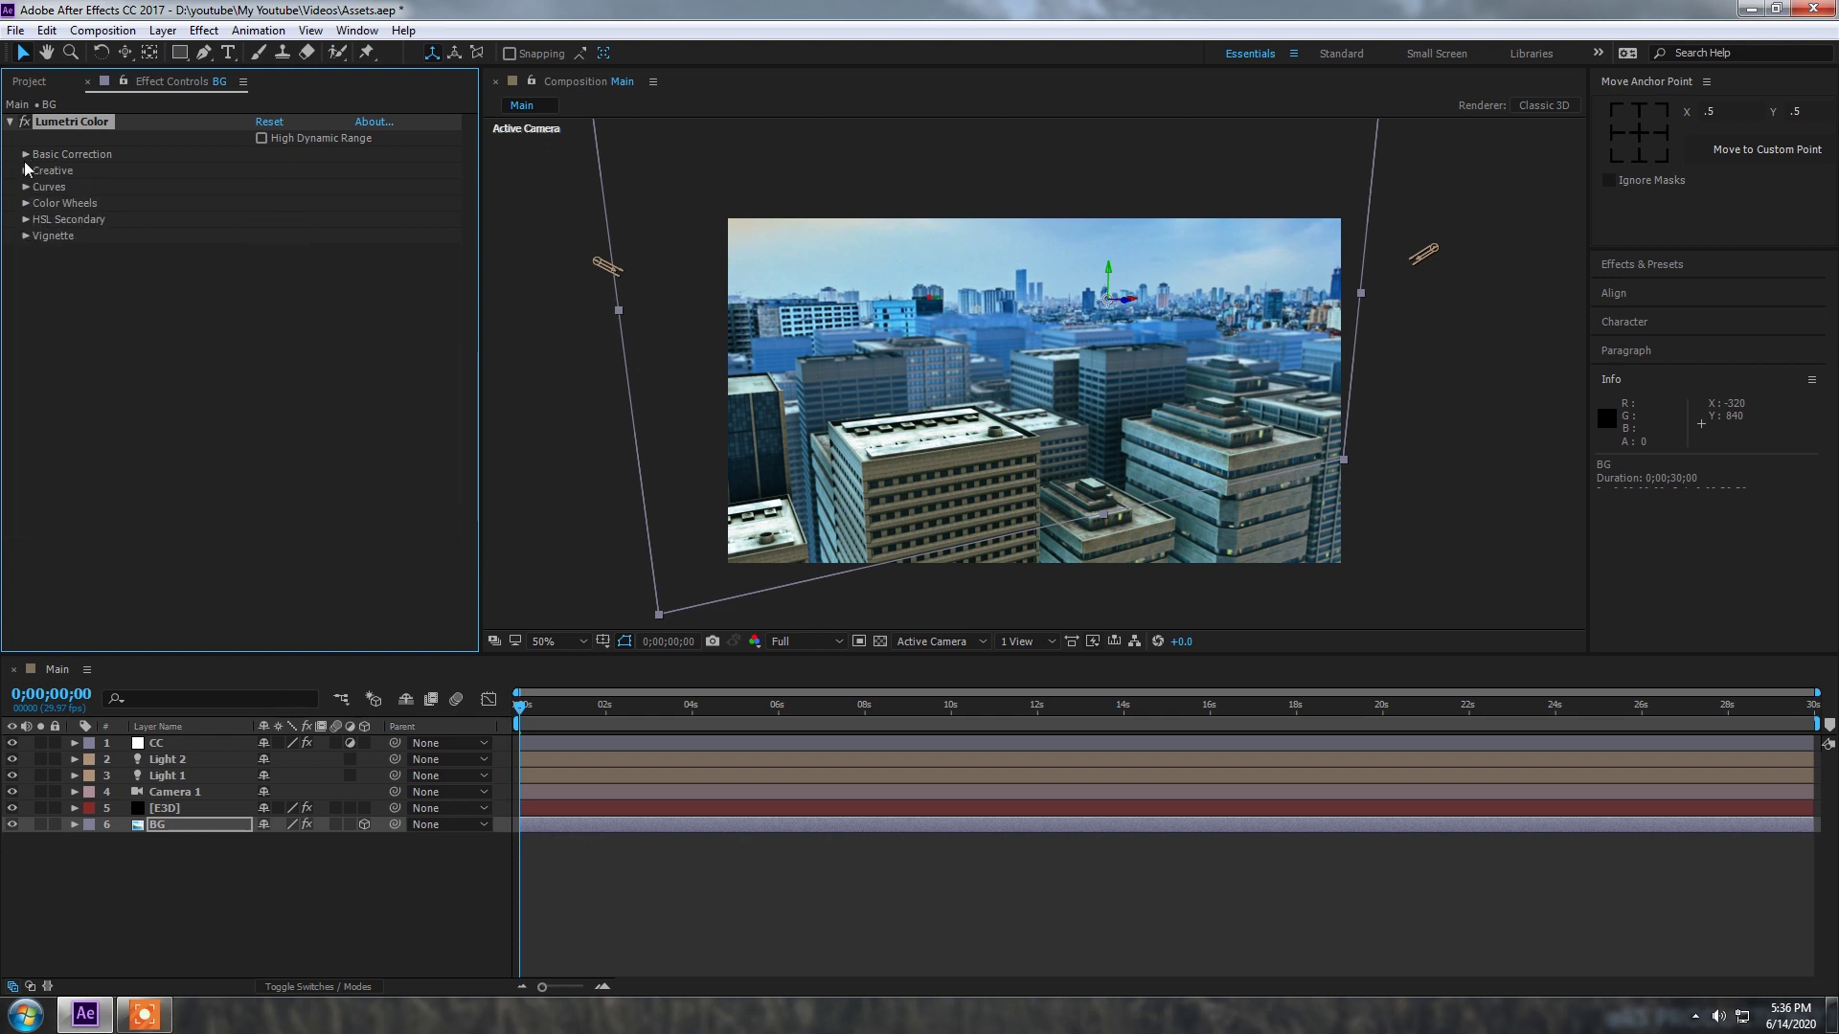
pyautogui.click(26, 171)
pyautogui.moveTo(271, 254); pyautogui.dragTo(366, 249)
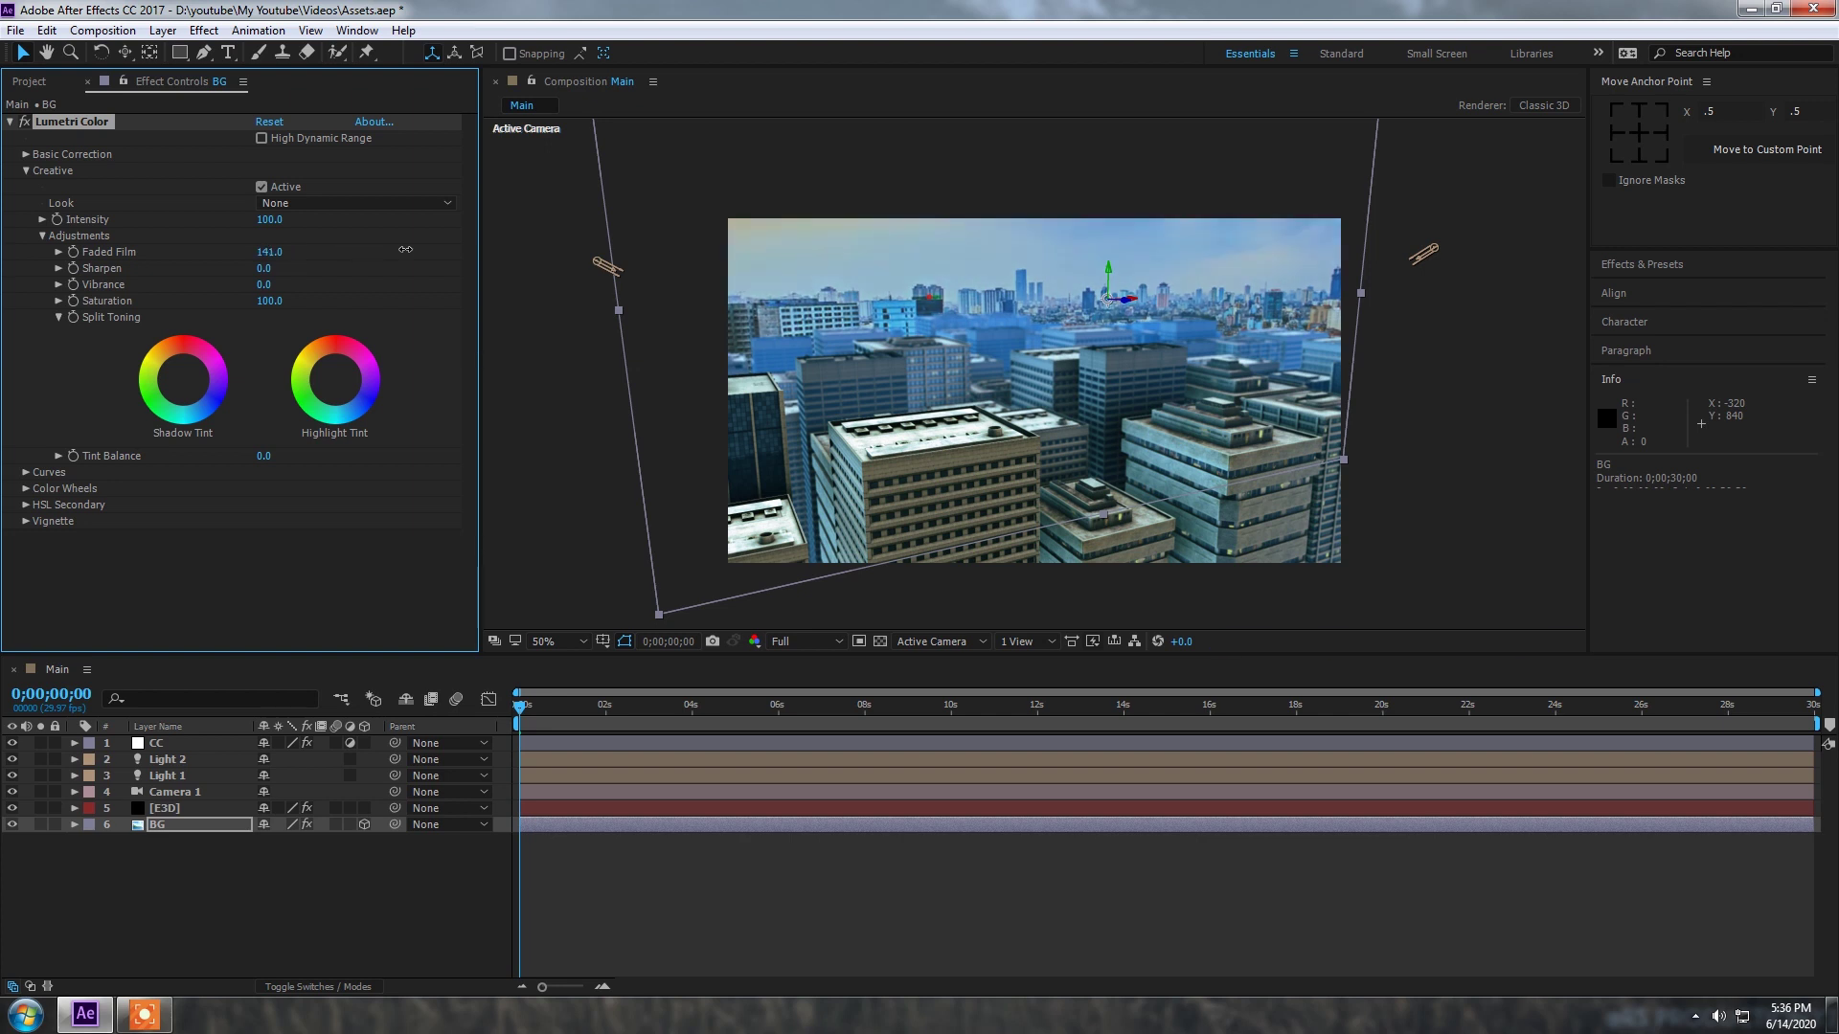
pyautogui.moveTo(406, 250); pyautogui.dragTo(343, 260)
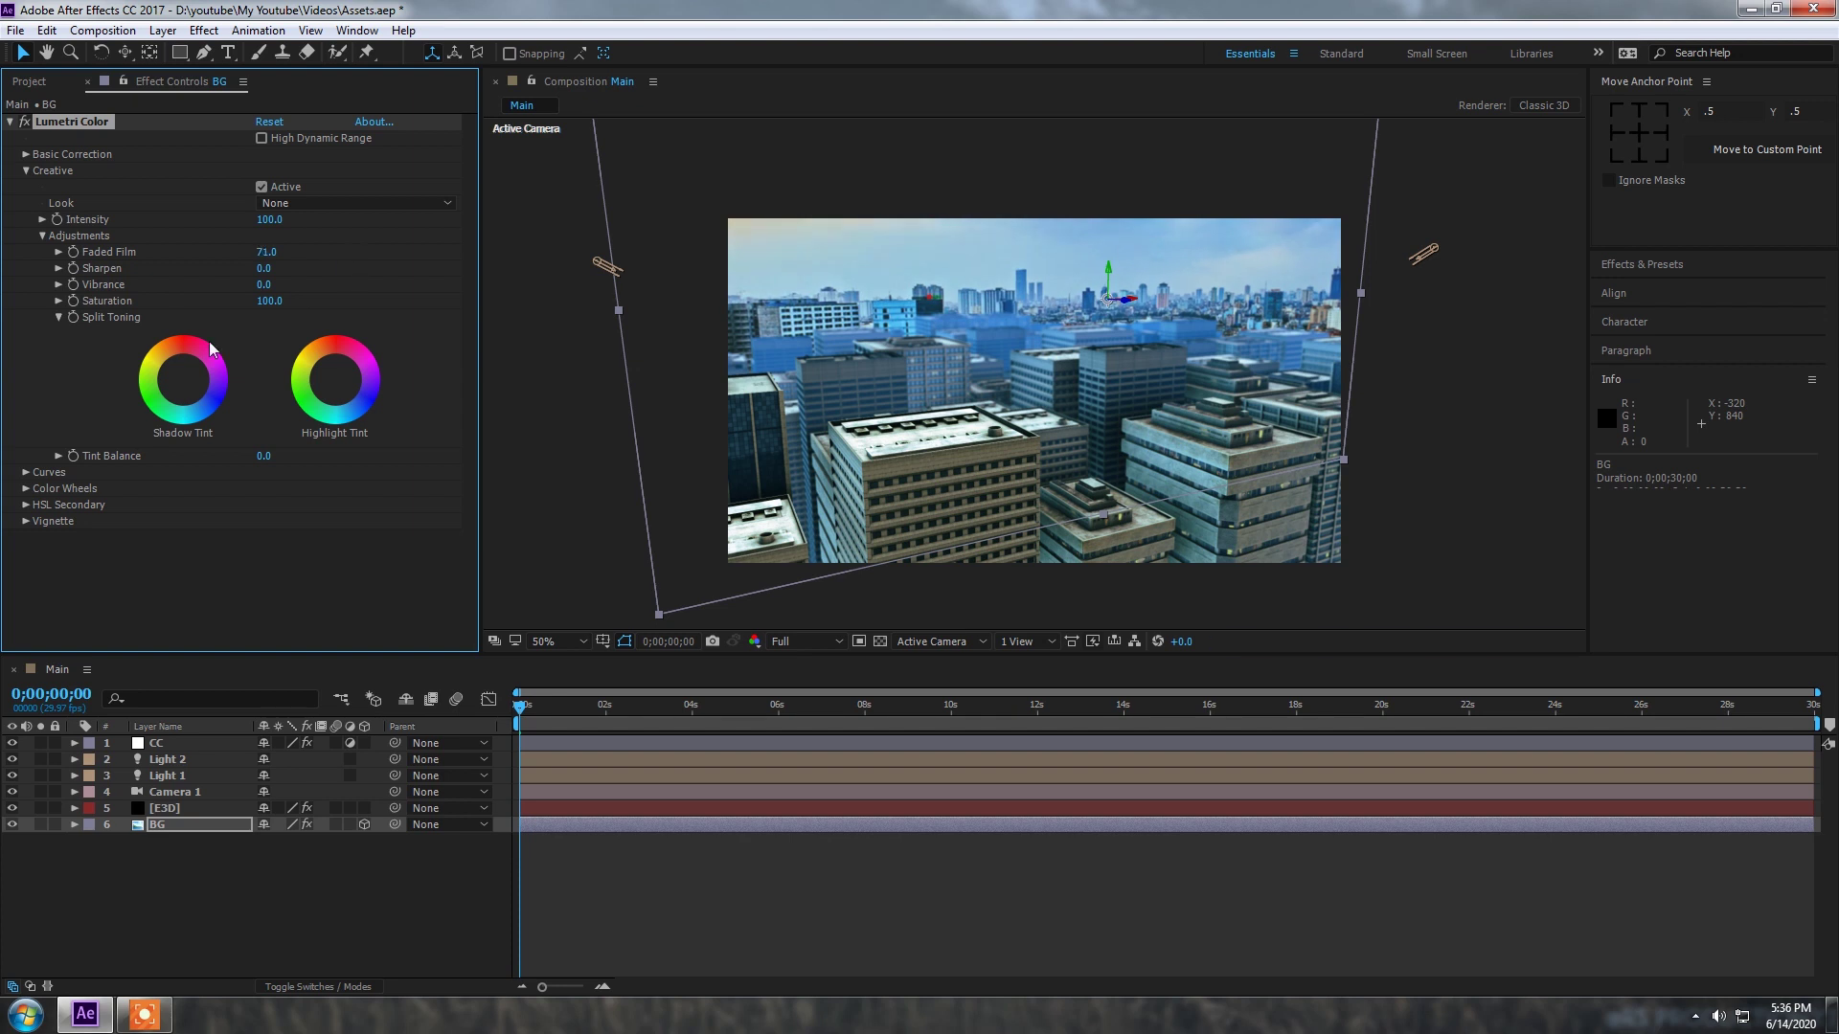
pyautogui.click(180, 383)
pyautogui.moveTo(180, 385); pyautogui.dragTo(182, 389)
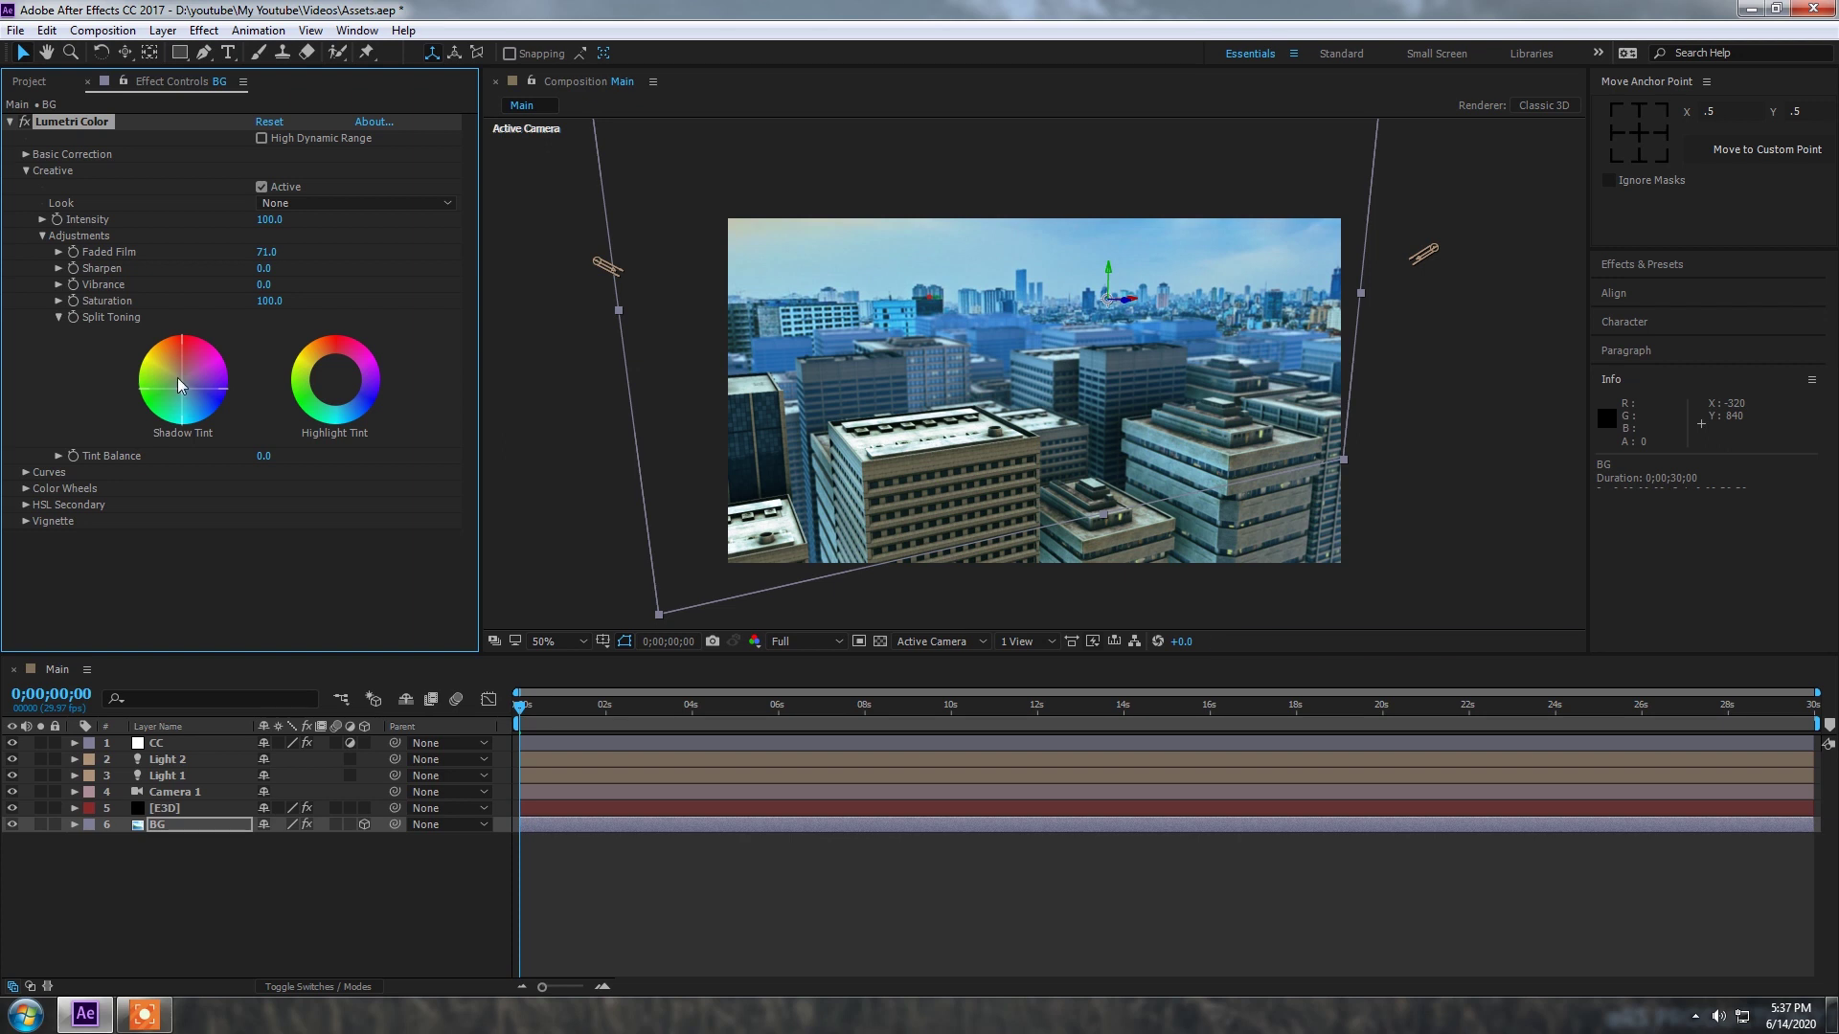
# Step: Move the BG layer vertically along its Y axis to a Y position of about -164.1
pyautogui.click(1109, 290)
pyautogui.moveTo(1110, 290)
pyautogui.mouseDown()
pyautogui.moveTo(1108, 320)
pyautogui.moveTo(1111, 277)
pyautogui.mouseUp()
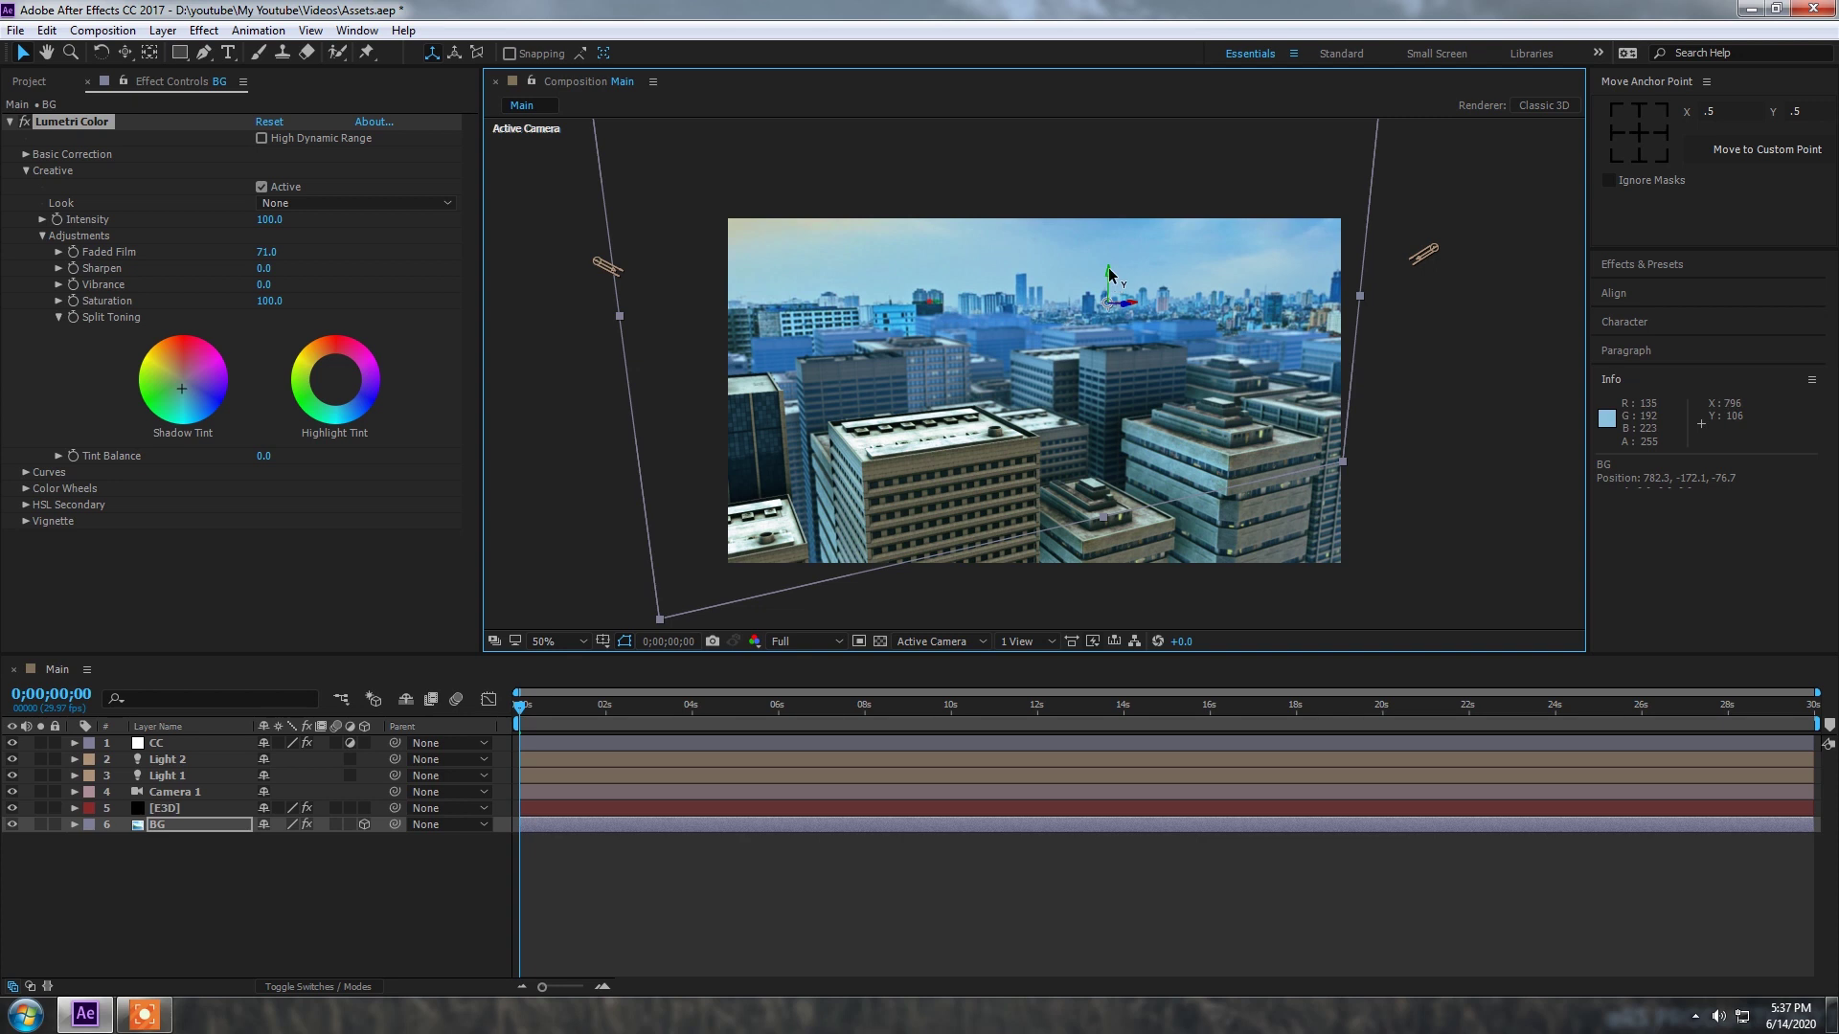
pyautogui.moveTo(1111, 278); pyautogui.dragTo(1111, 282)
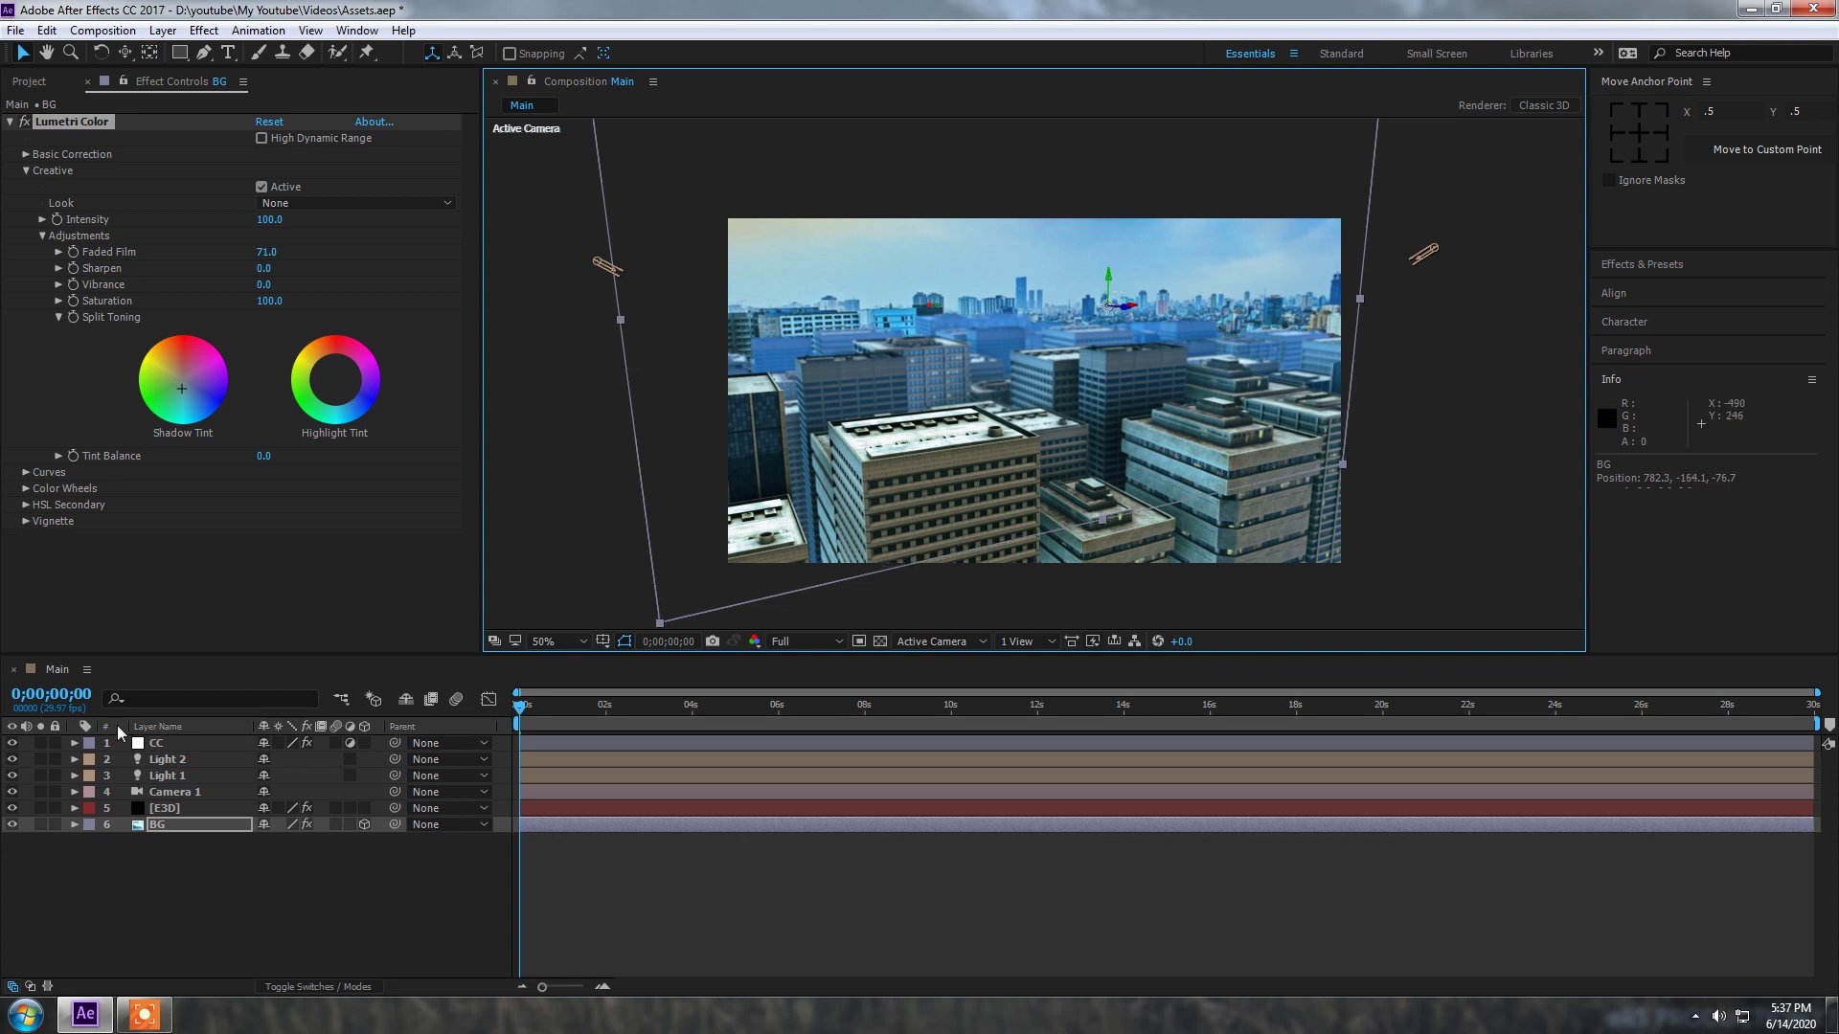
# Step: Apply the Lumetri Color effect to the CC layer
pyautogui.click(193, 747)
pyautogui.hotkey('ctrl', 'space')
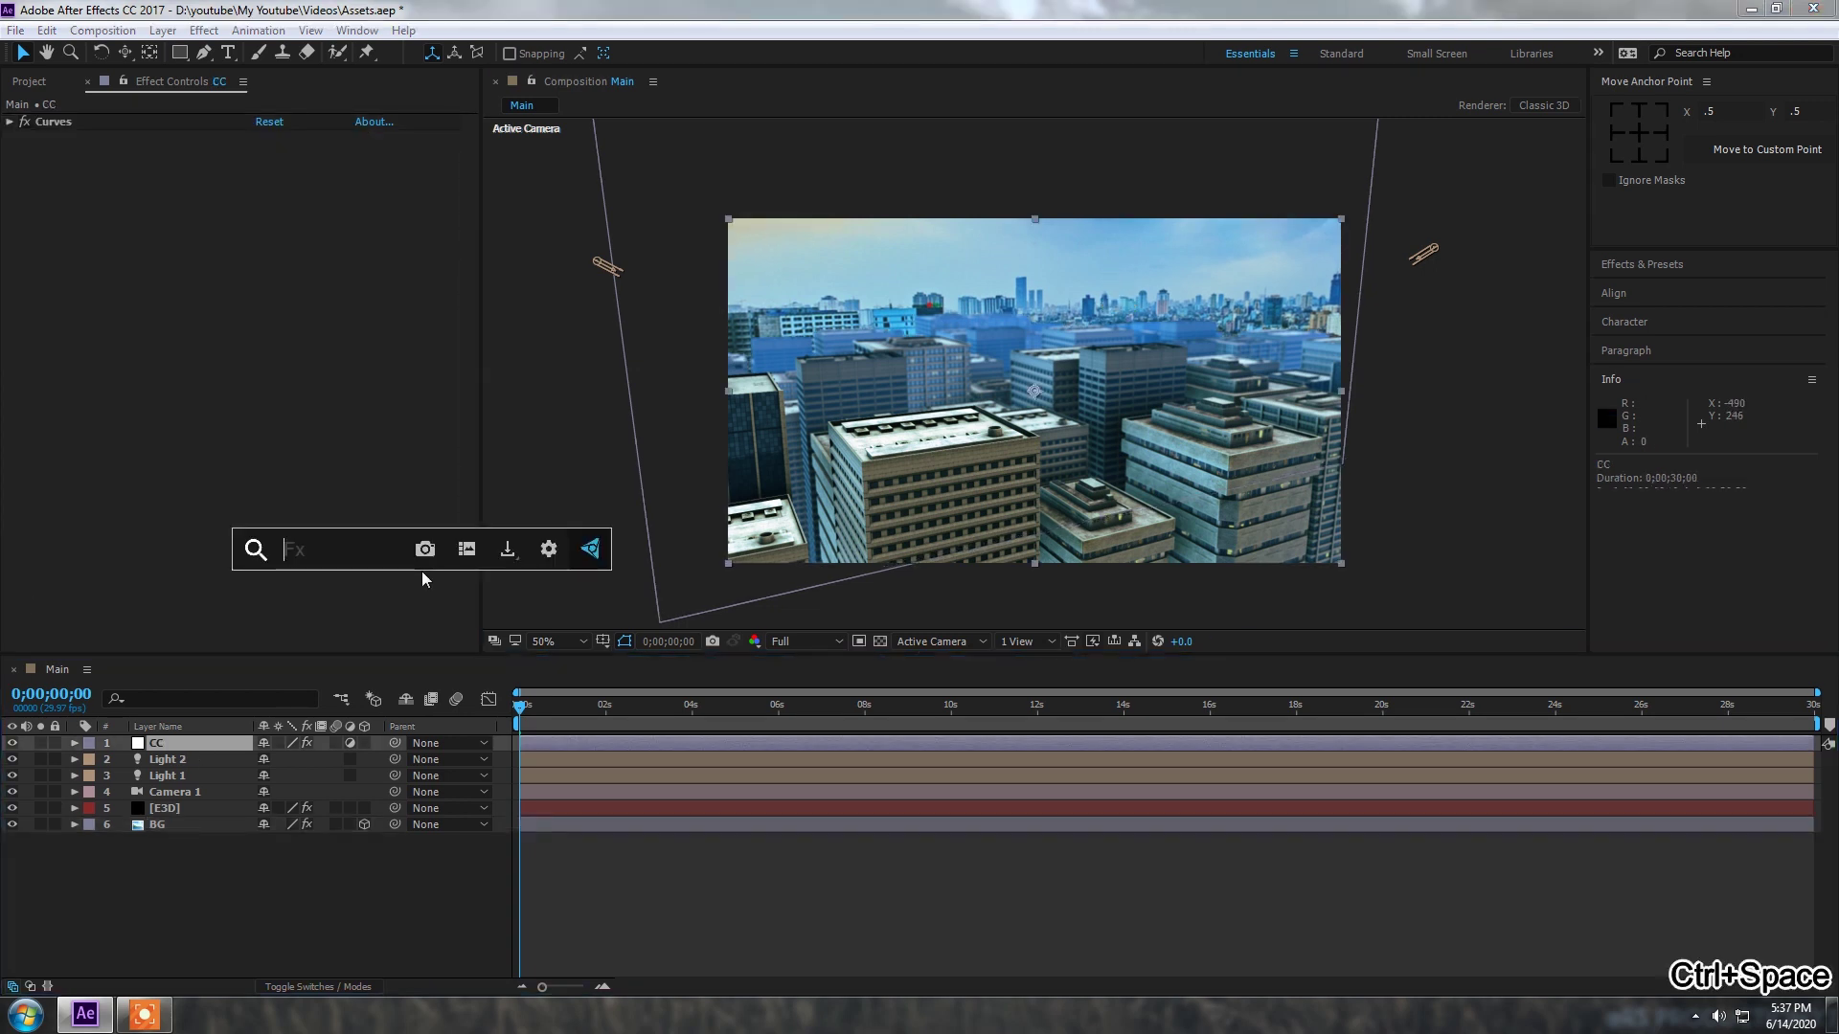
pyautogui.write('lumetri')
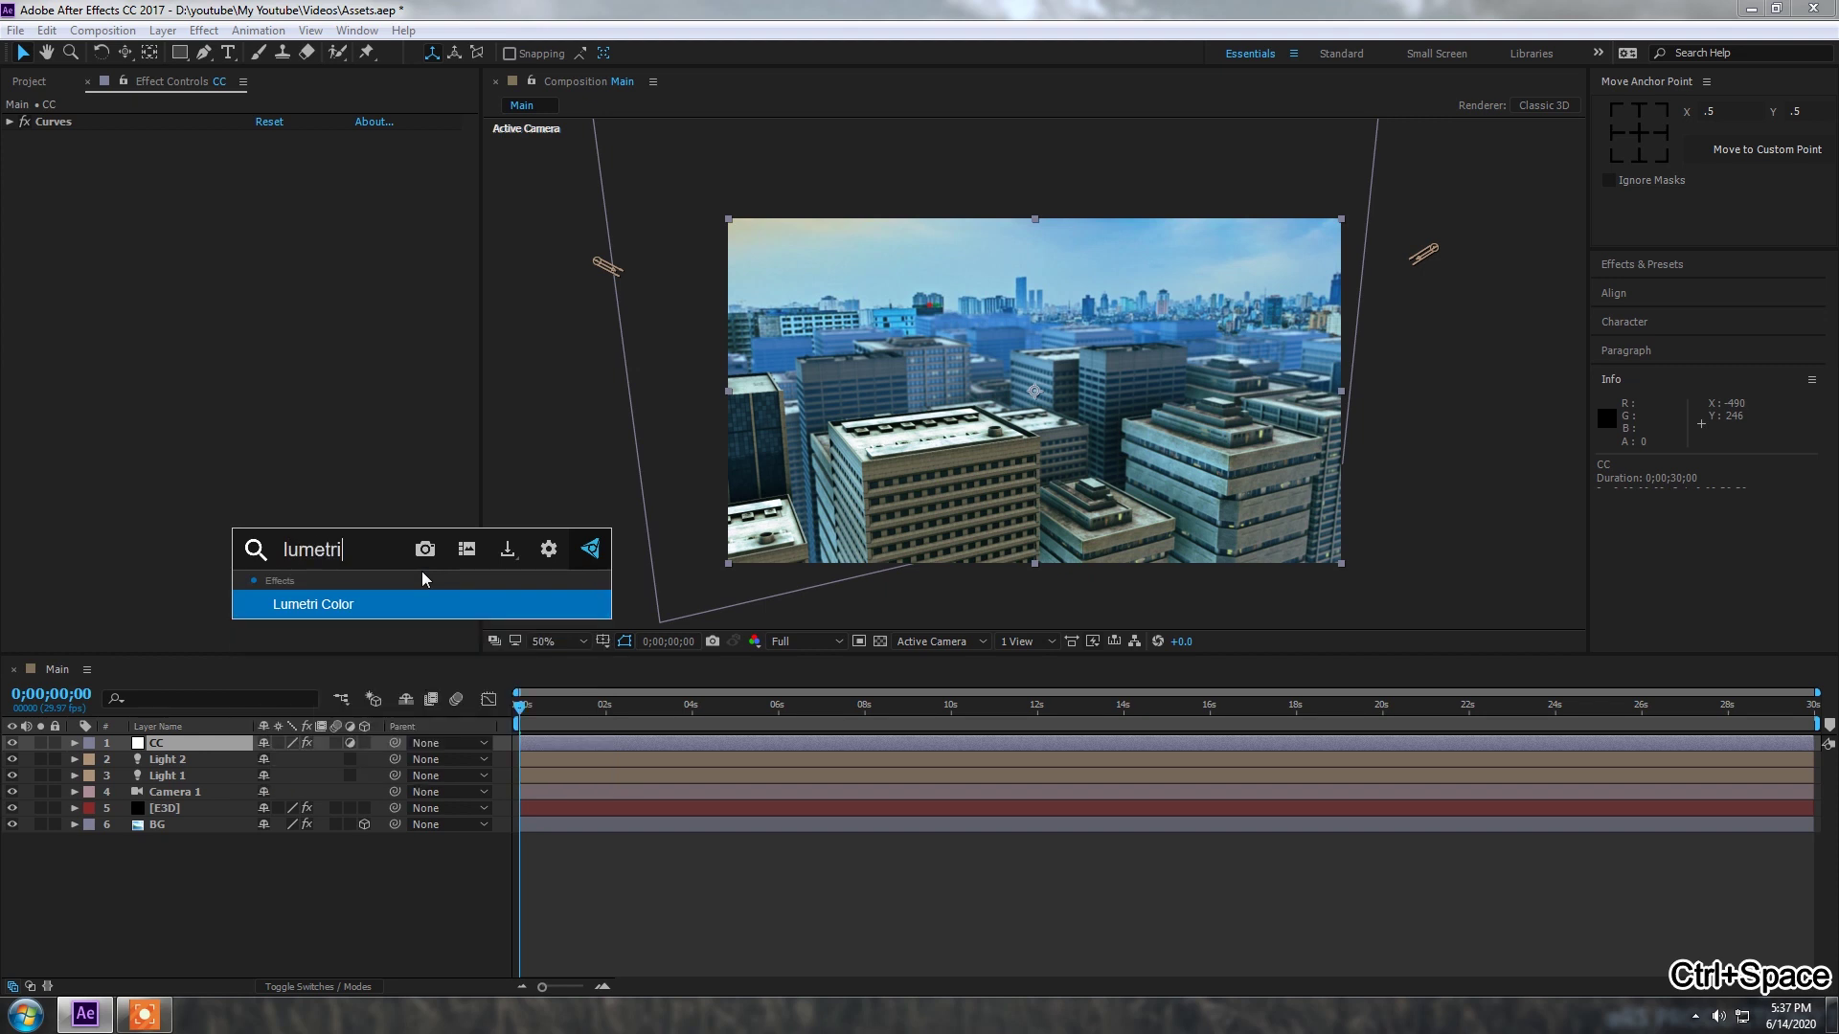
pyautogui.press('Return')
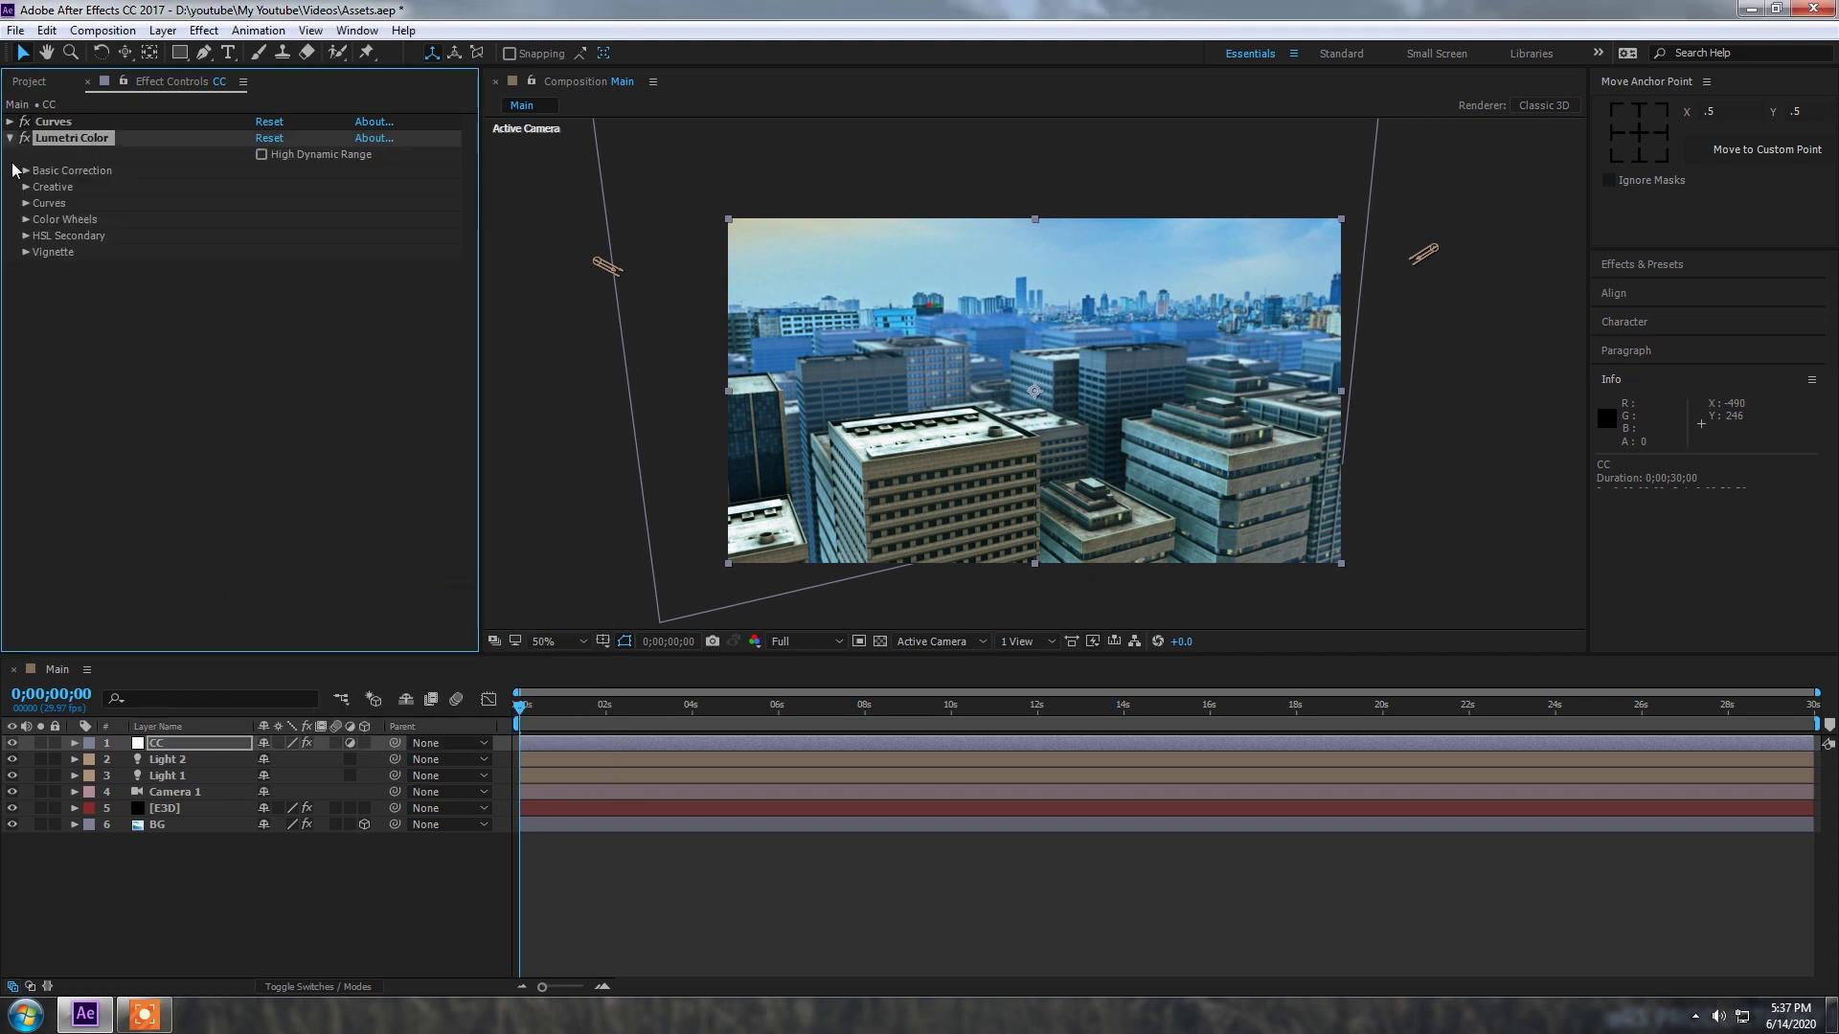
# Step: Set the CC layer's Lumetri Temperature to 23 and Faded Film to 47, collapsing the effect when done
pyautogui.click(26, 171)
pyautogui.moveTo(266, 269); pyautogui.dragTo(291, 271)
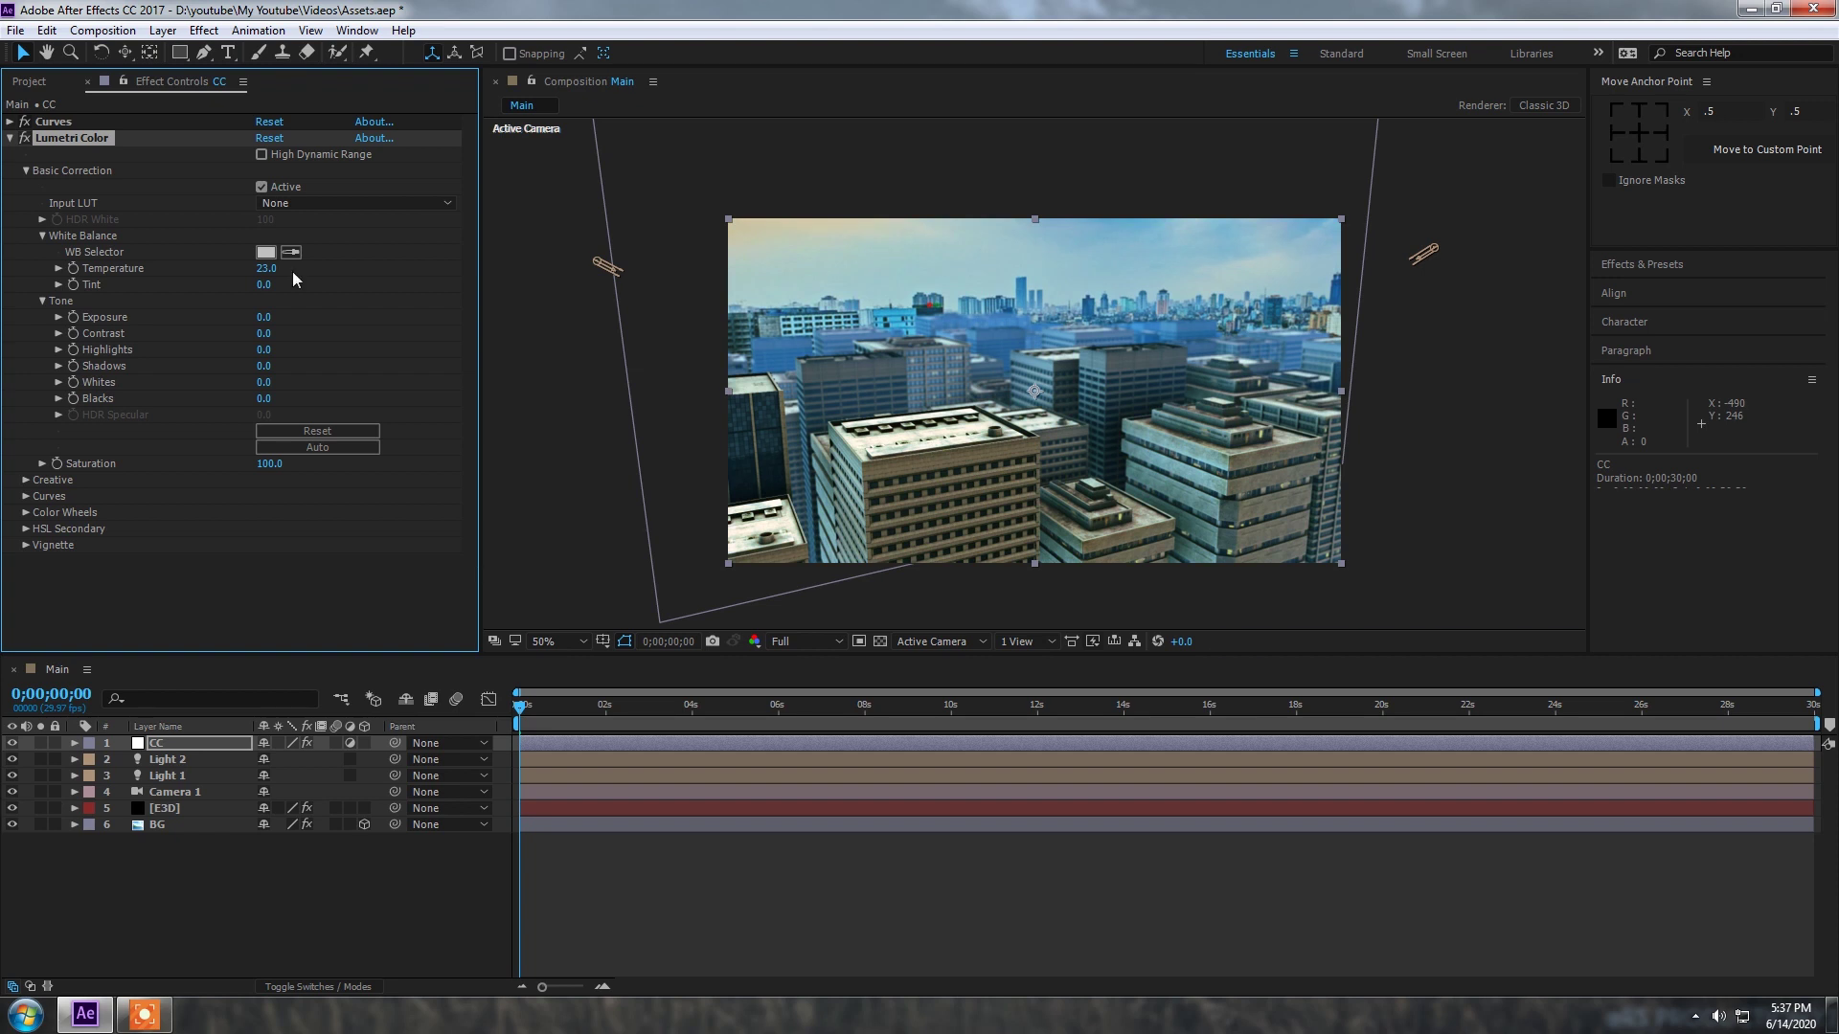
pyautogui.click(26, 170)
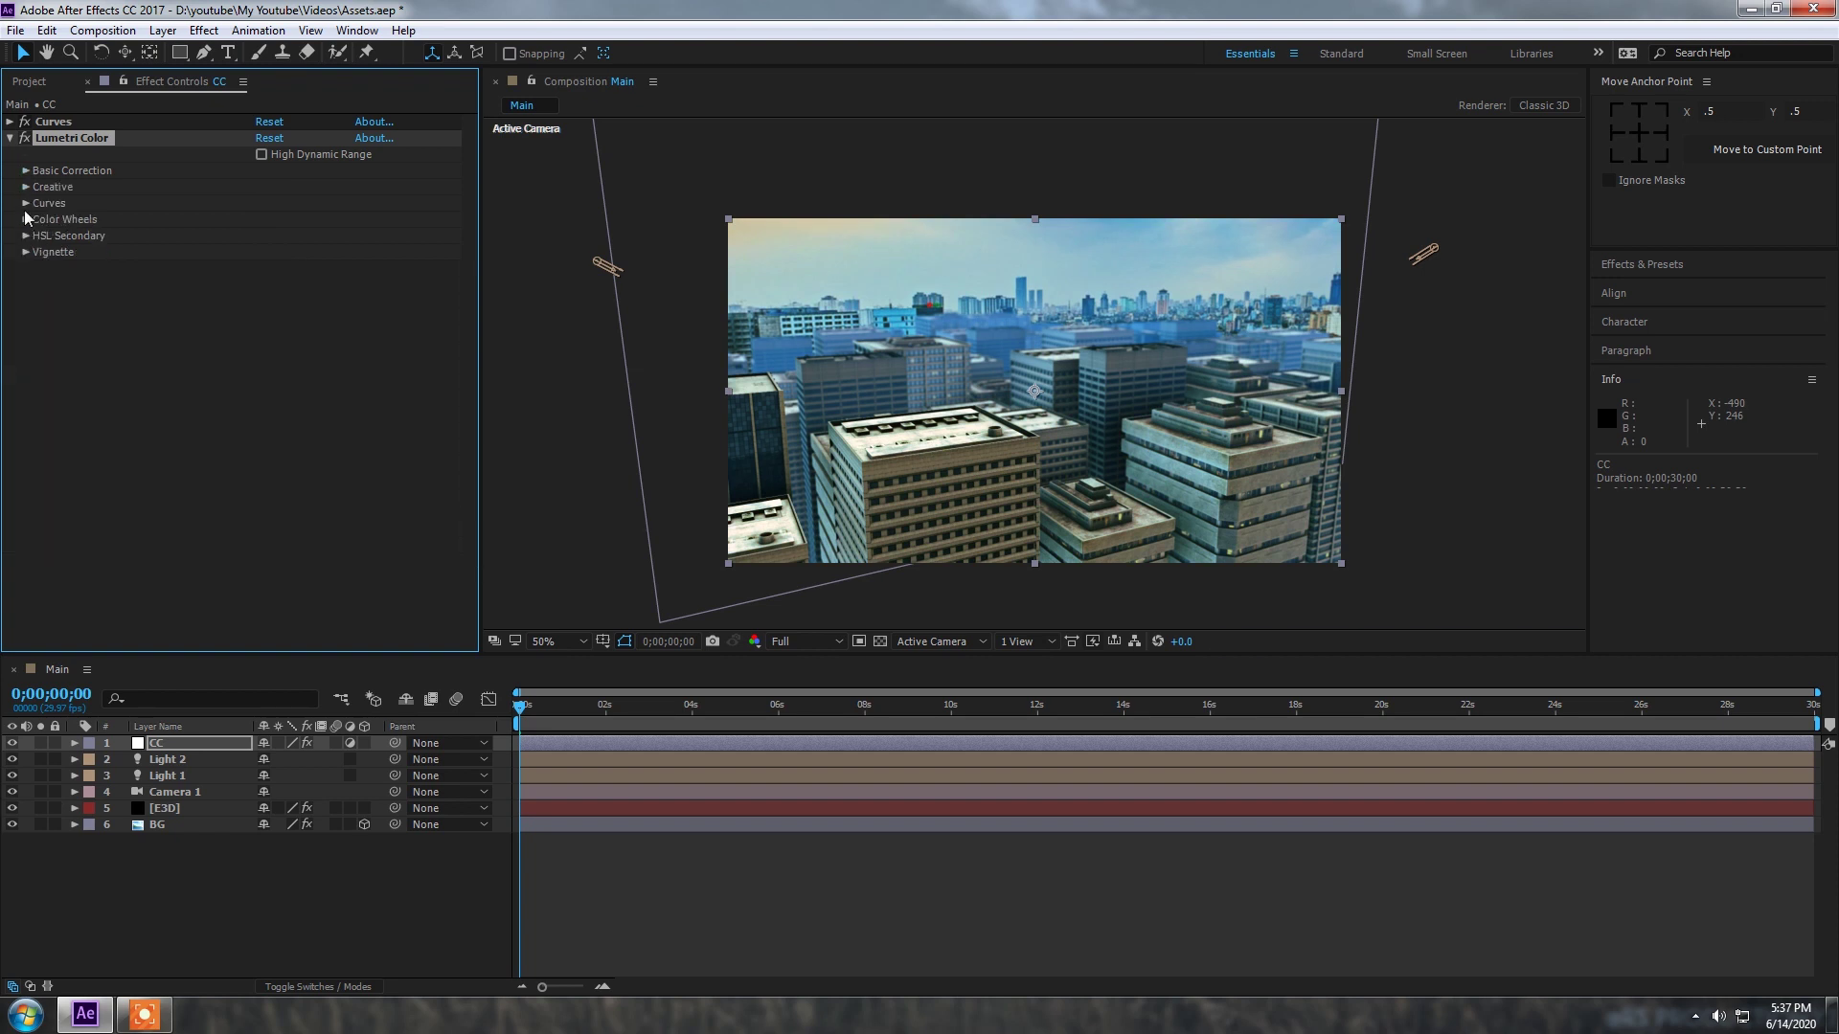
pyautogui.click(27, 186)
pyautogui.moveTo(265, 268); pyautogui.dragTo(304, 266)
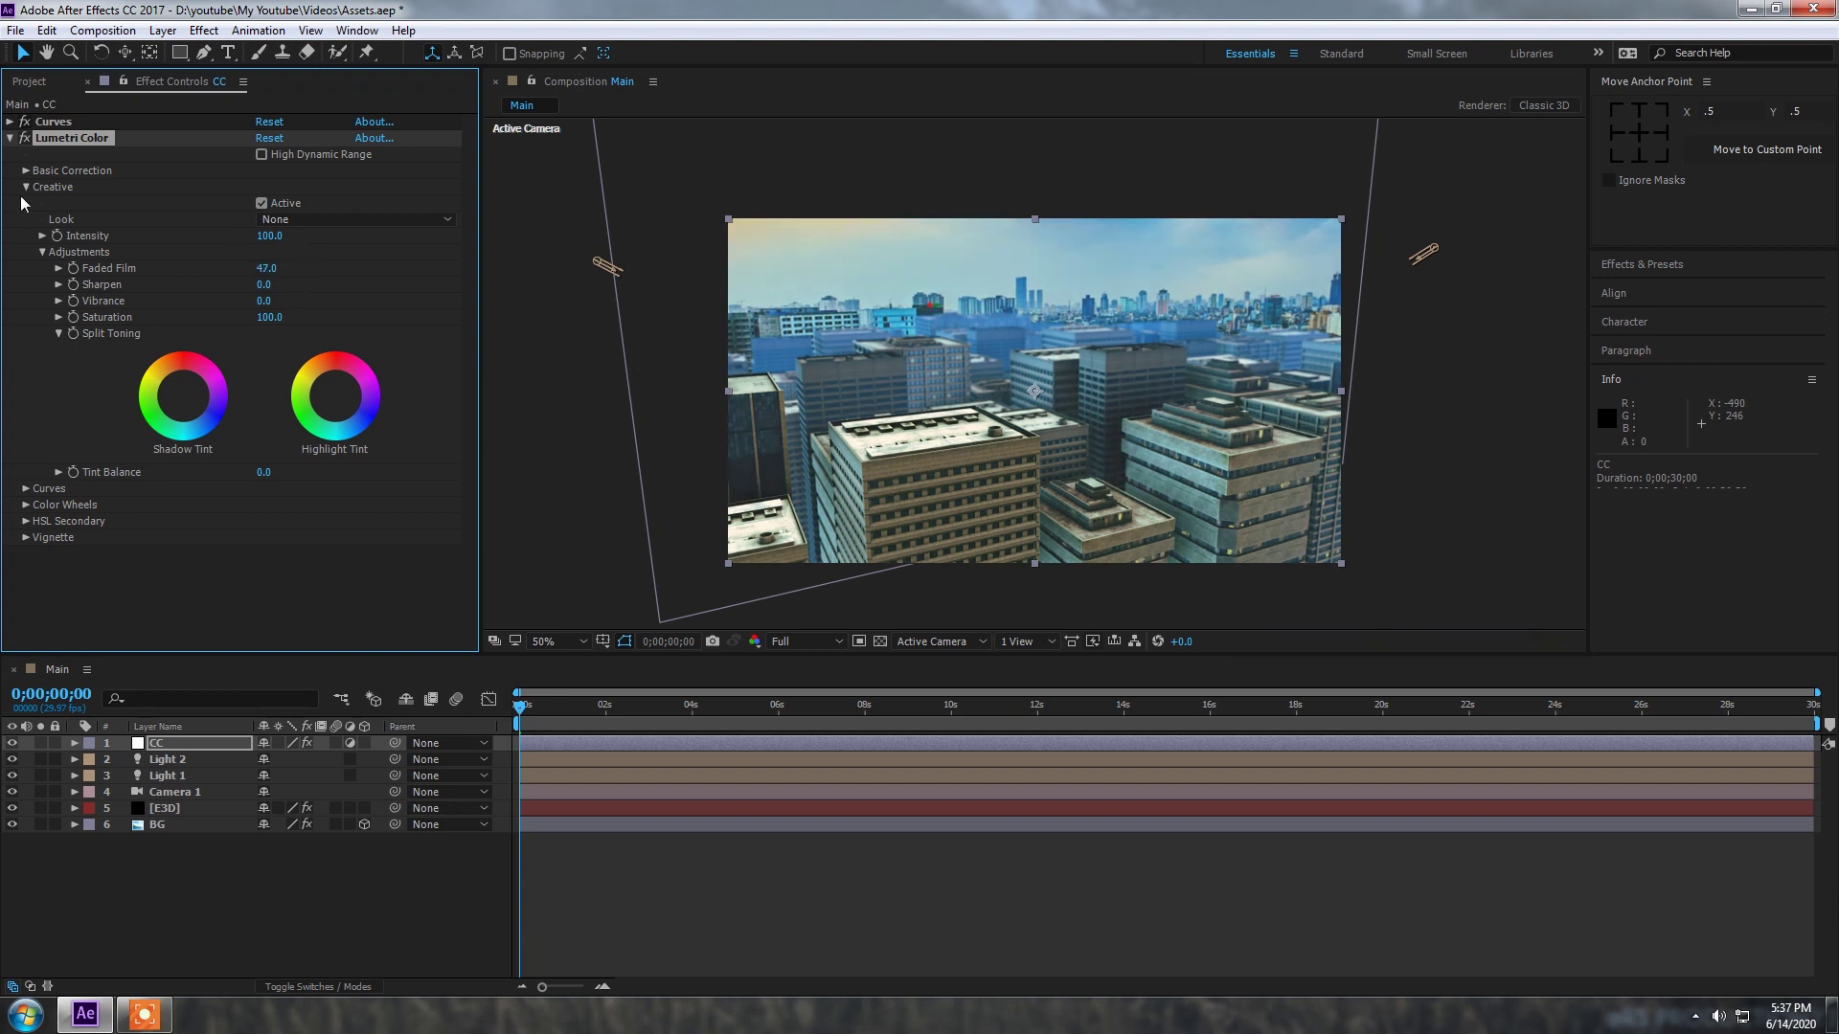
pyautogui.click(10, 138)
pyautogui.click(457, 850)
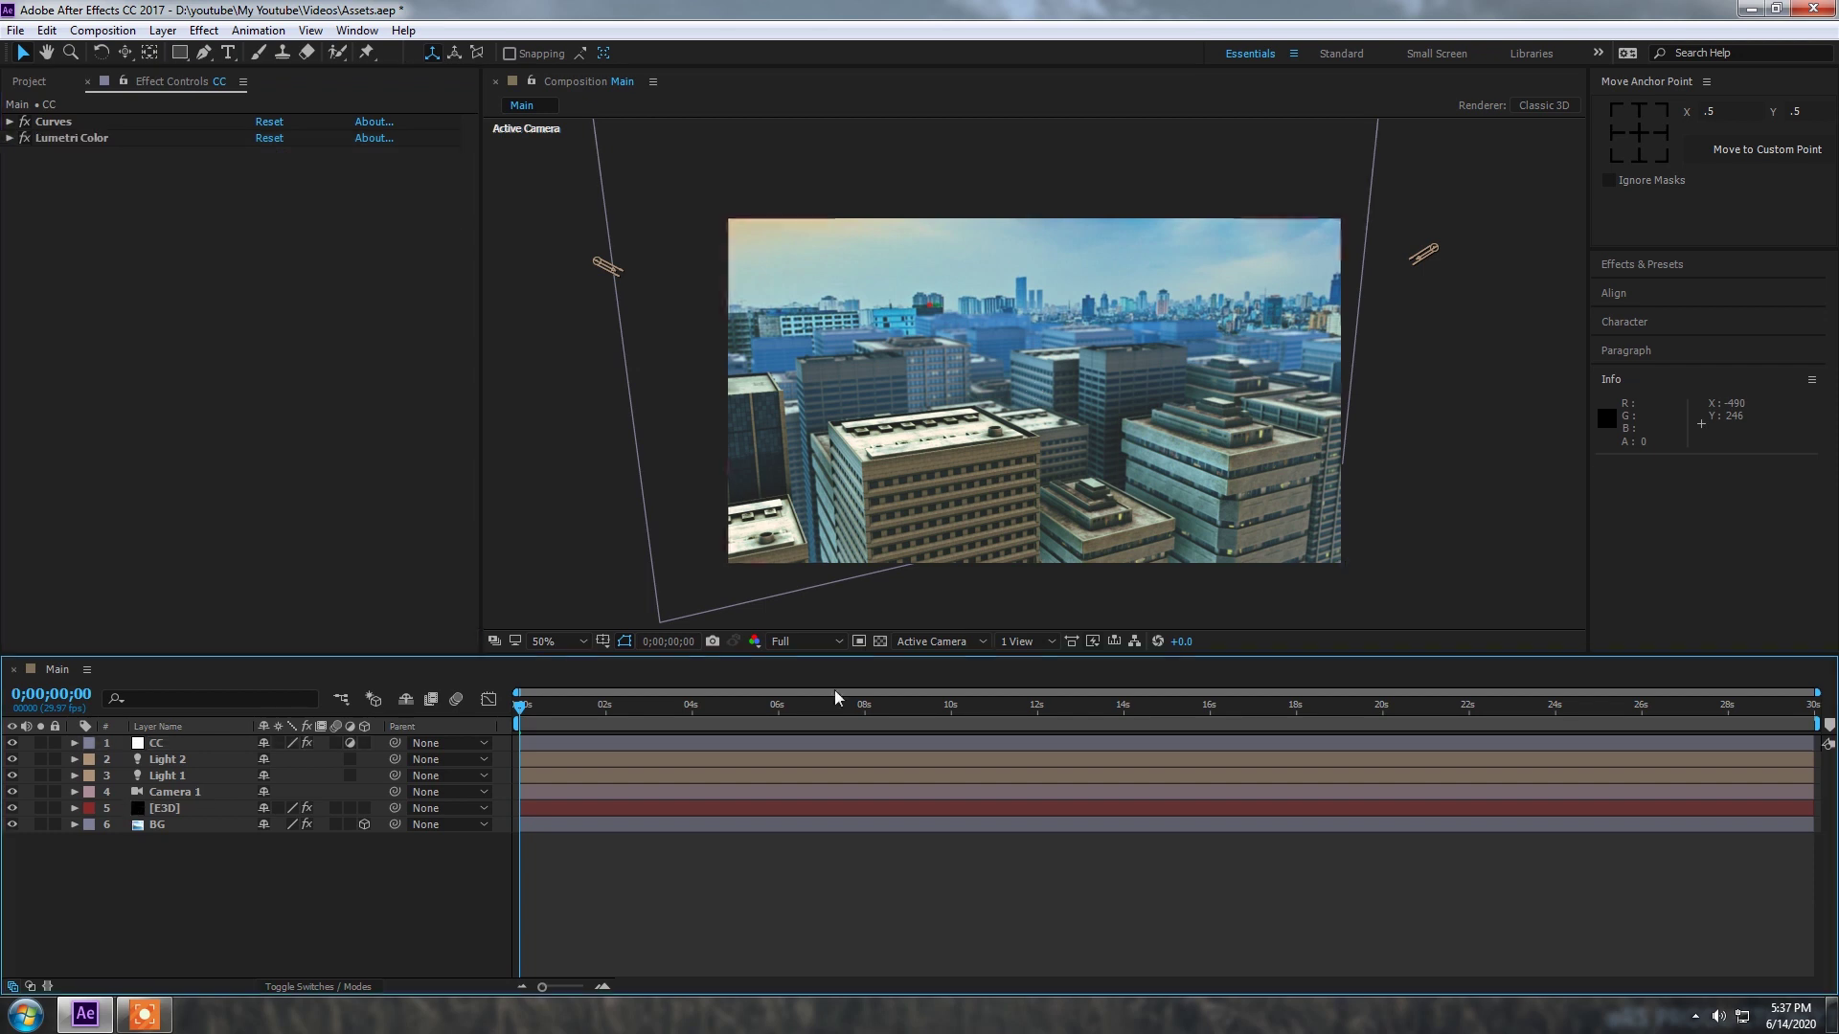
pyautogui.click(144, 1014)
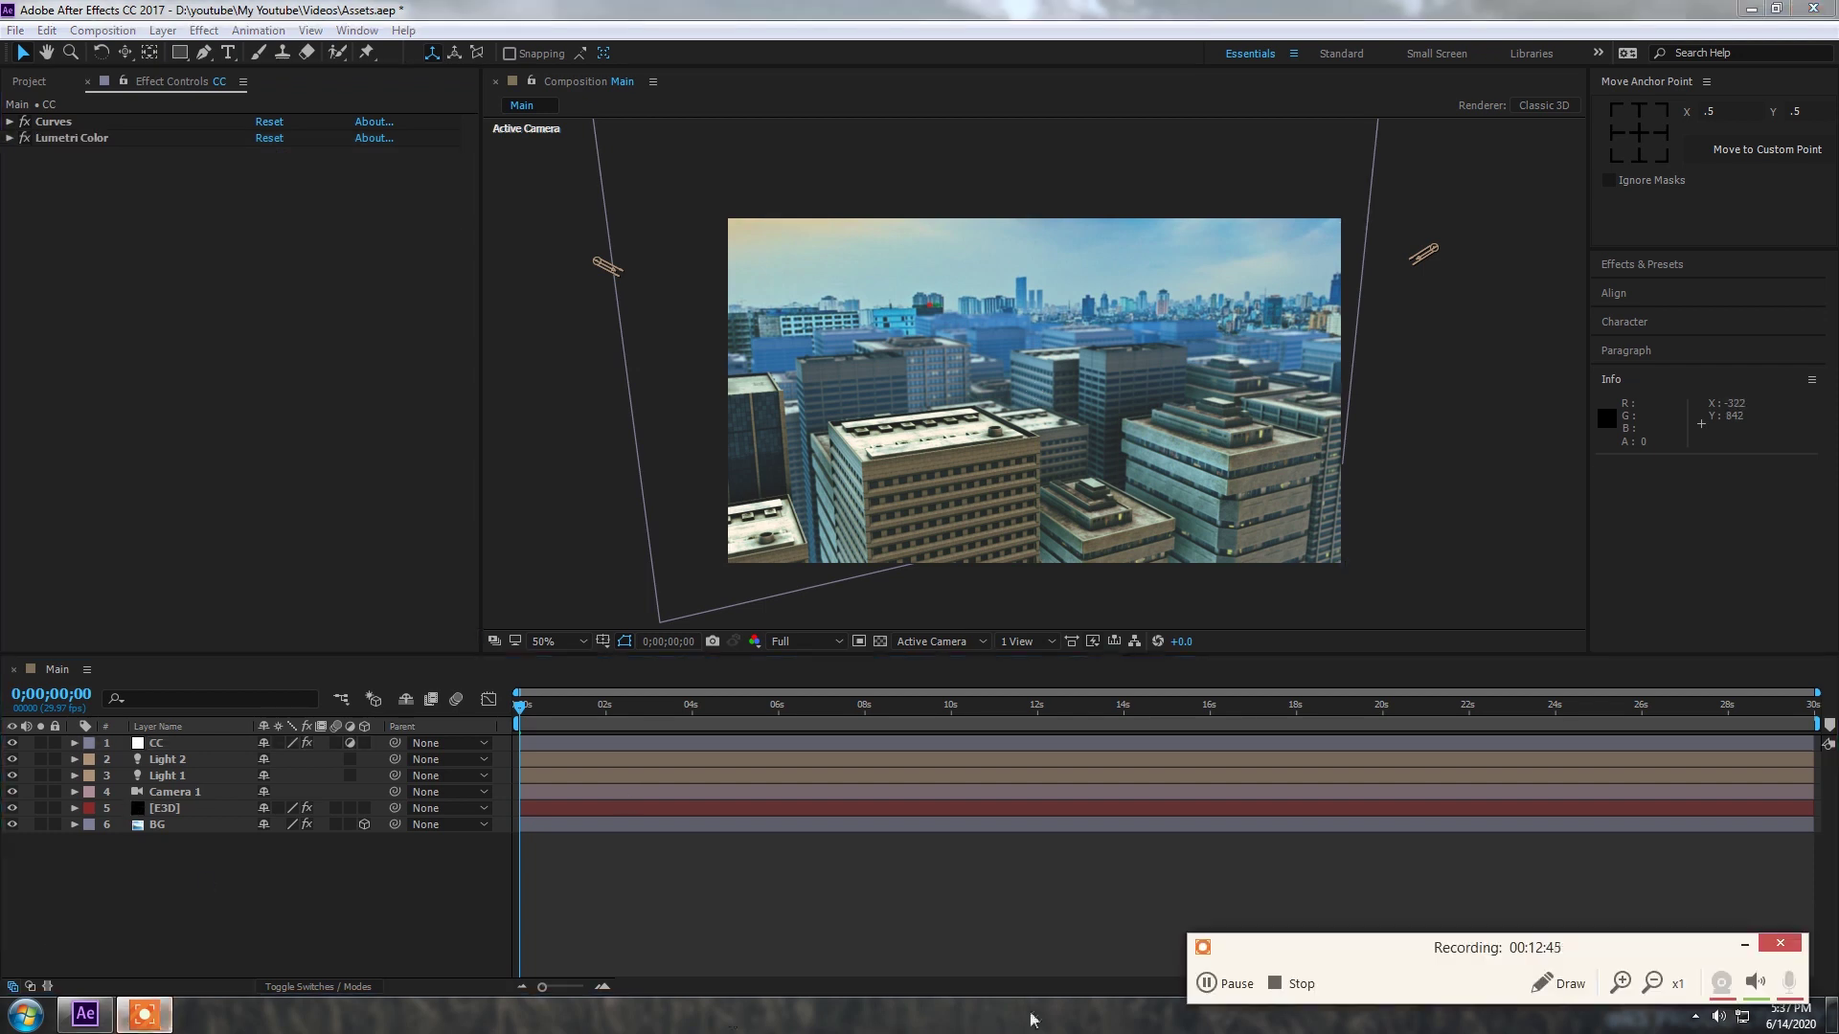